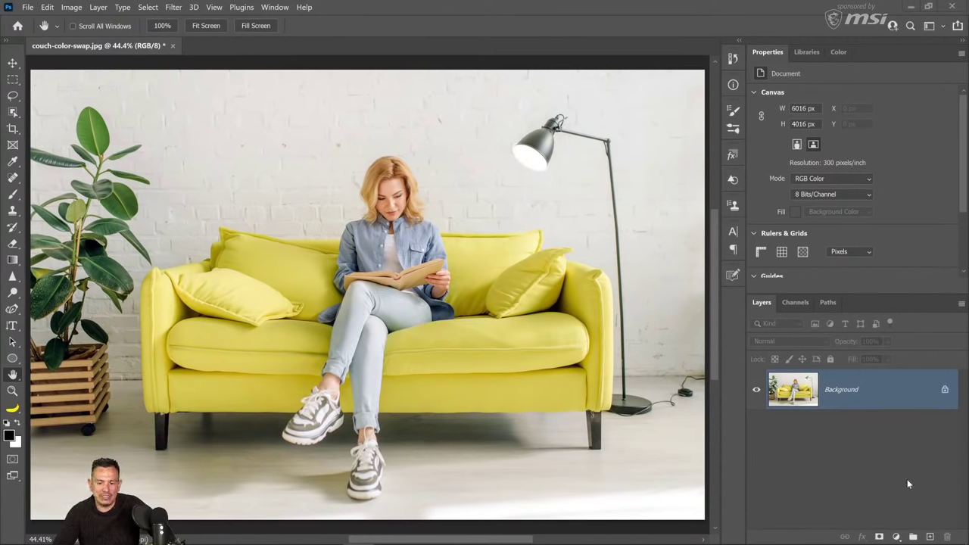
Step: Add a Hue/Saturation adjustment layer above the Background layer and toggle its visibility off and on
click(896, 537)
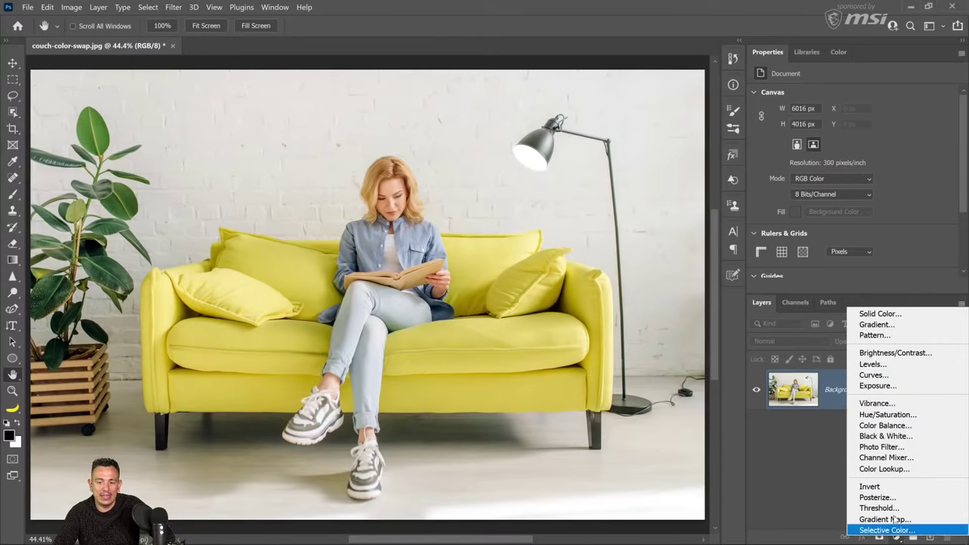
click(887, 415)
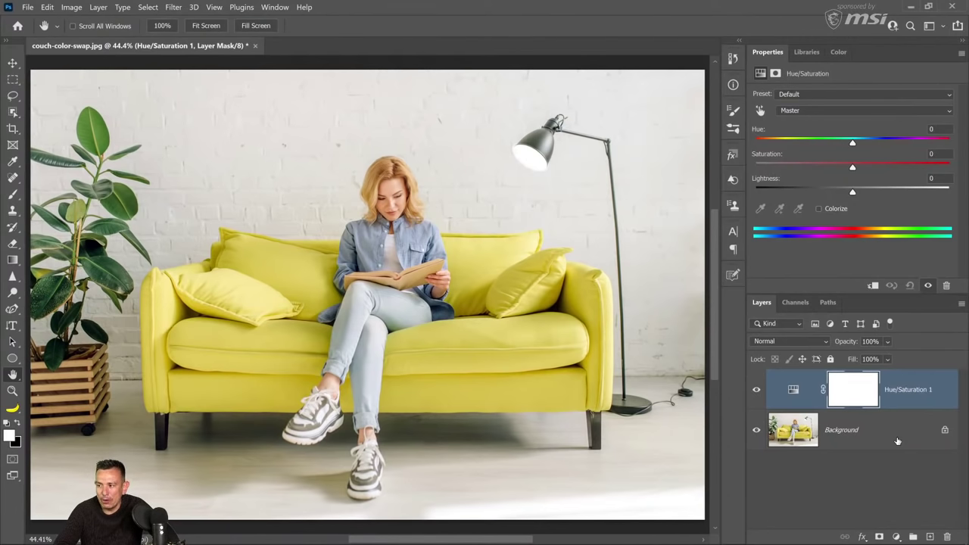
click(755, 390)
click(755, 390)
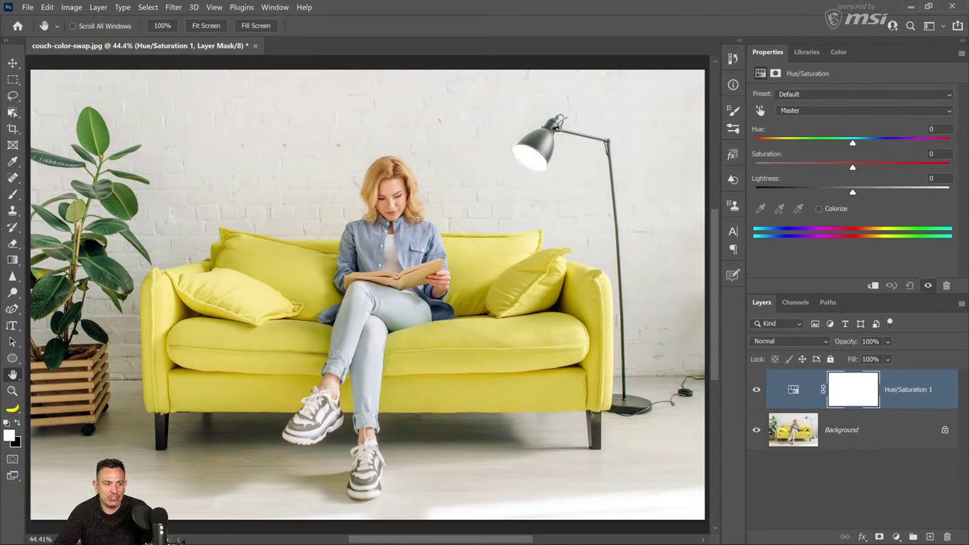
Step: Select the left half of the yellow couch, including its cushions, armrest and base, with the Quick Selection tool
click(12, 112)
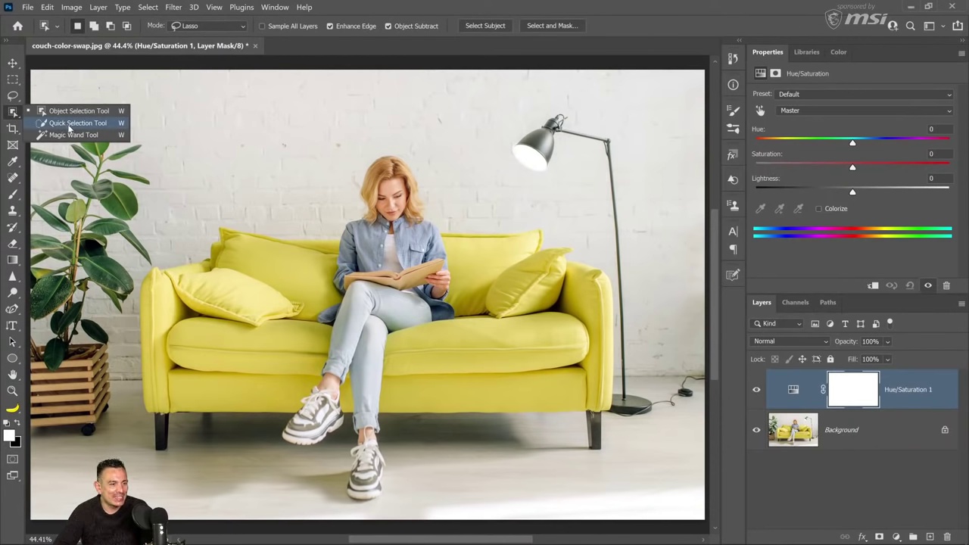
click(75, 123)
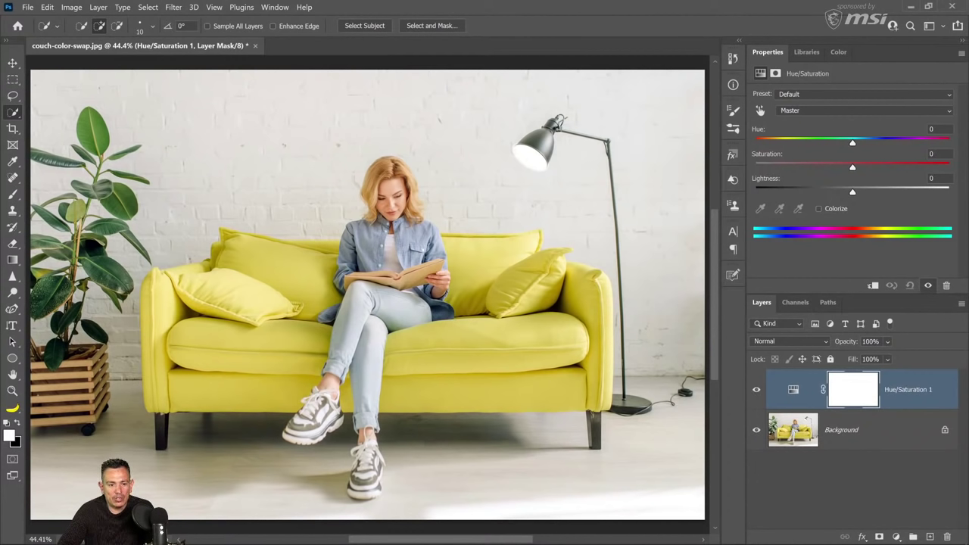
drag(323, 314, 172, 287)
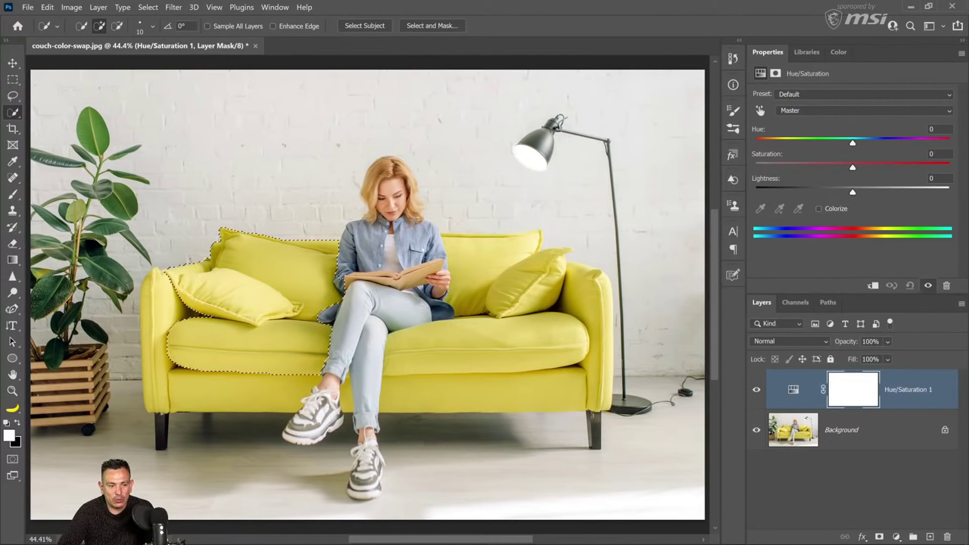
mouse_move(190, 320)
mouse_down()
mouse_move(164, 333)
mouse_move(184, 366)
mouse_move(158, 408)
mouse_up()
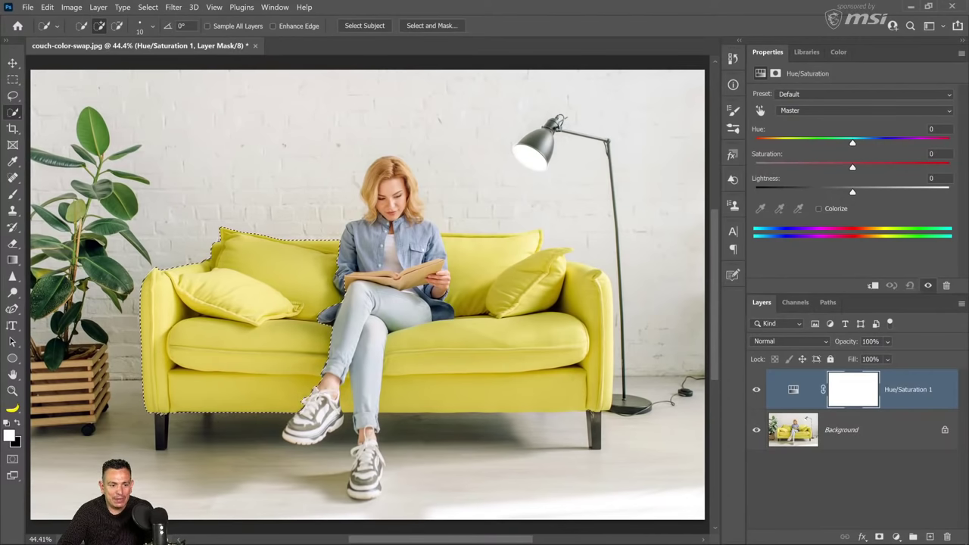
Step: Target the Background layer with Sample All Layers and Enhance Edge enabled, and add the couch's right half to the selection
click(869, 440)
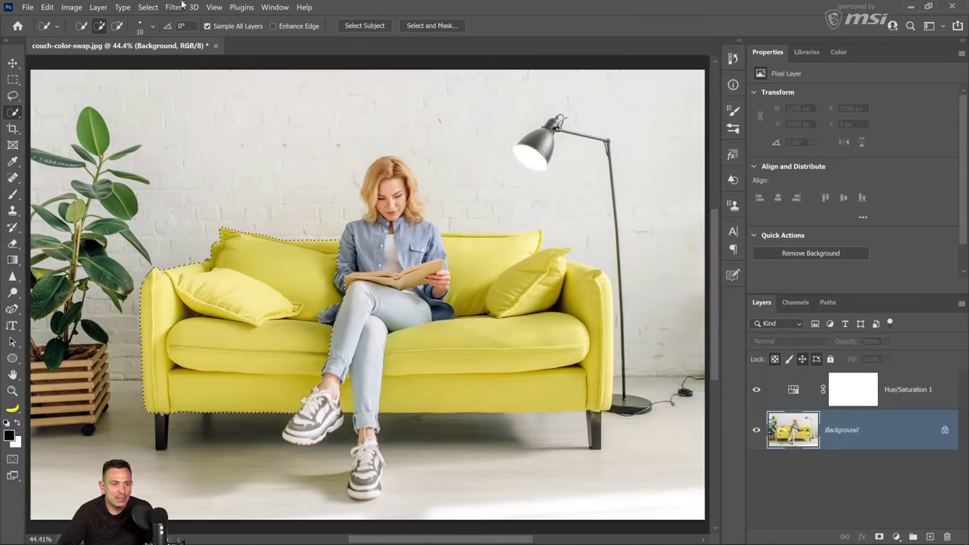
click(273, 26)
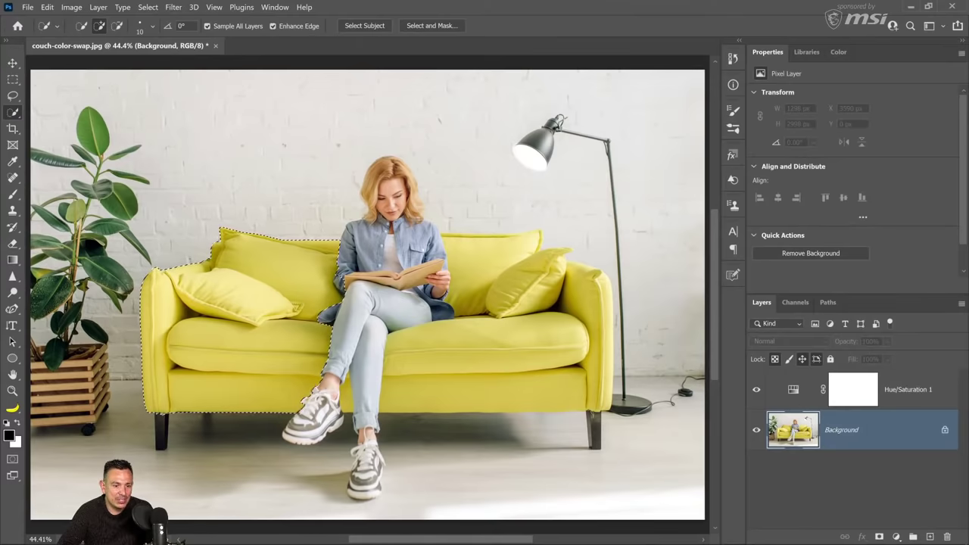
drag(424, 341, 560, 352)
mouse_move(482, 316)
mouse_down()
mouse_move(479, 303)
mouse_move(559, 289)
mouse_move(592, 307)
mouse_up()
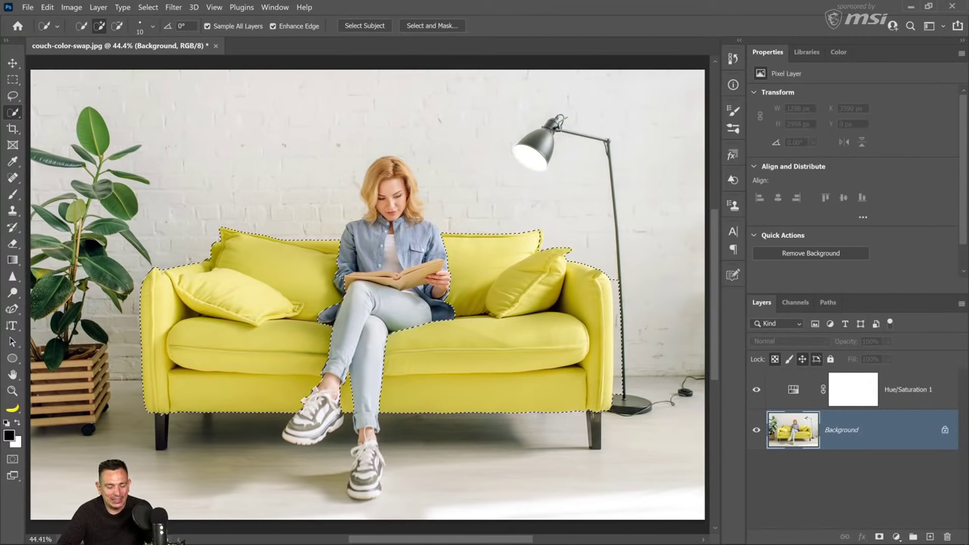
Step: Enlarge the Quick Selection brush to 175 and subtract the wall area beside the couch's right armrest from the selection
key(alt)
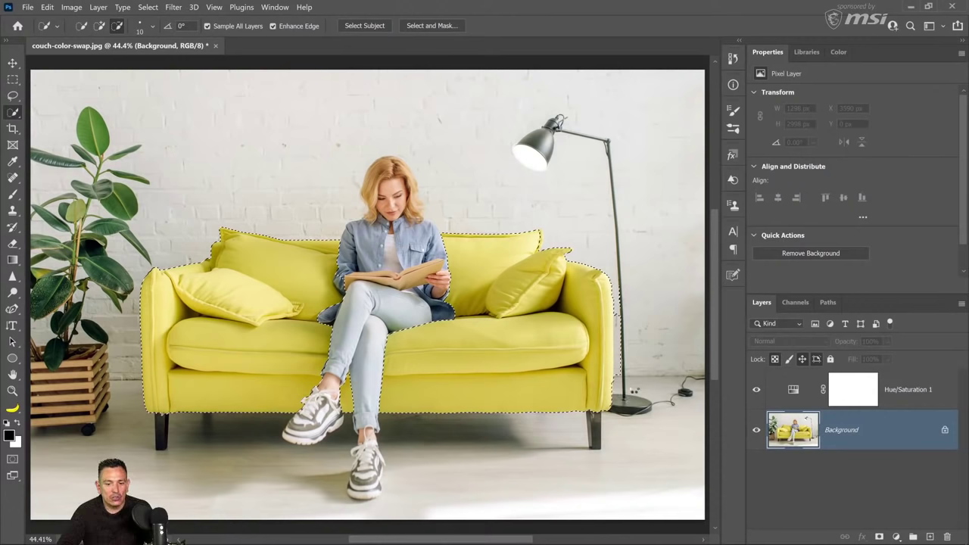
key(alt)
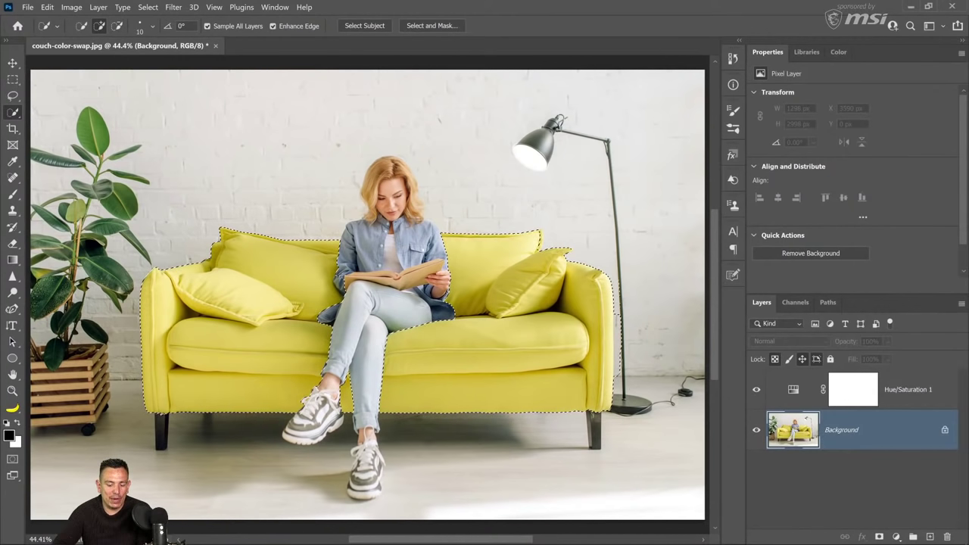
key(bracketright)
key(bracketright)
key(bracketright)
key(bracketright)
key(bracketright)
key(bracketright)
key(bracketright)
key(bracketright)
key(bracketright)
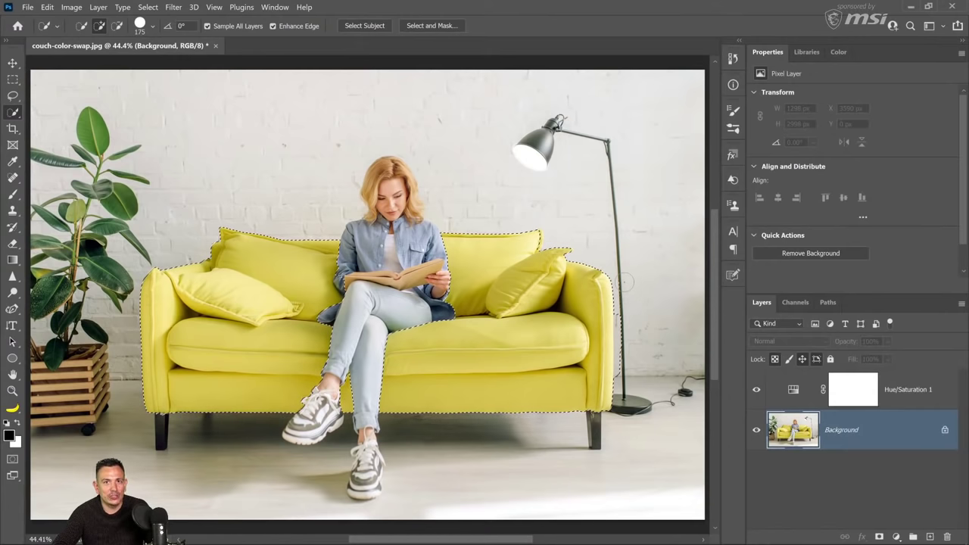
key(alt)
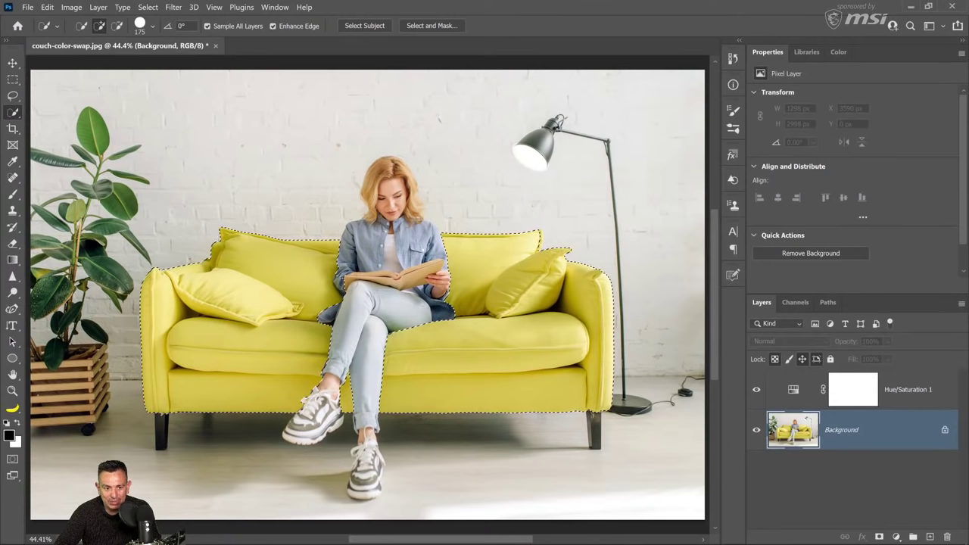
key(alt)
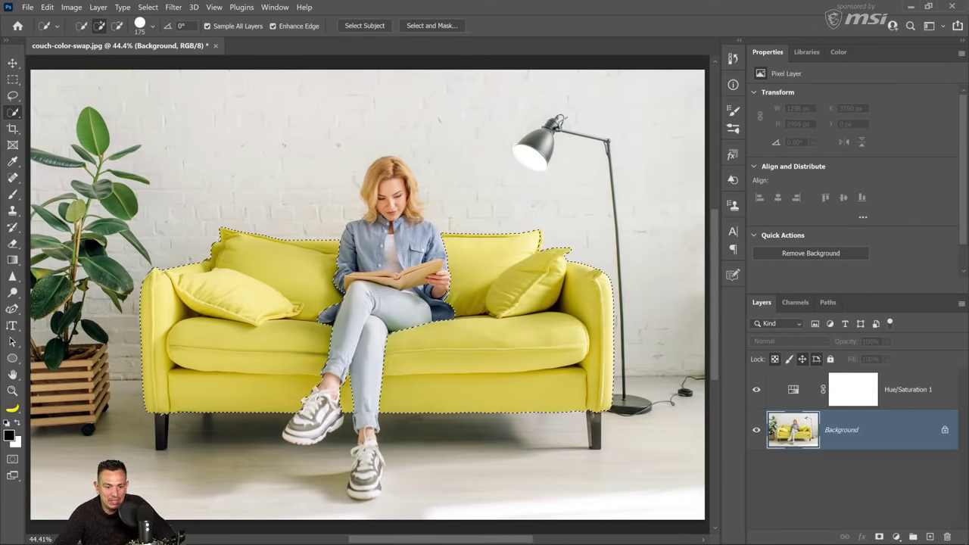
Step: Replace the Hue/Saturation layer's white mask with a layer mask made from the couch selection
click(853, 389)
right_click(853, 394)
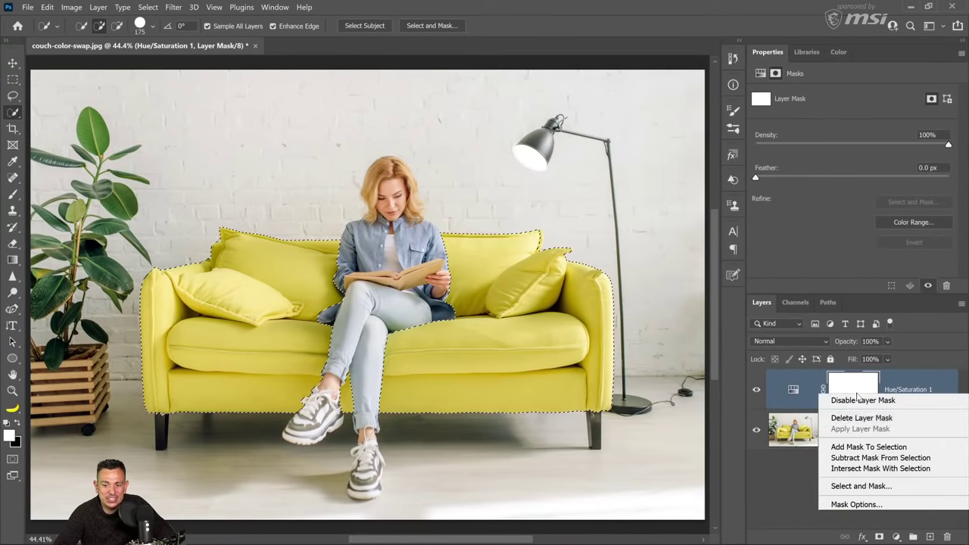
click(869, 418)
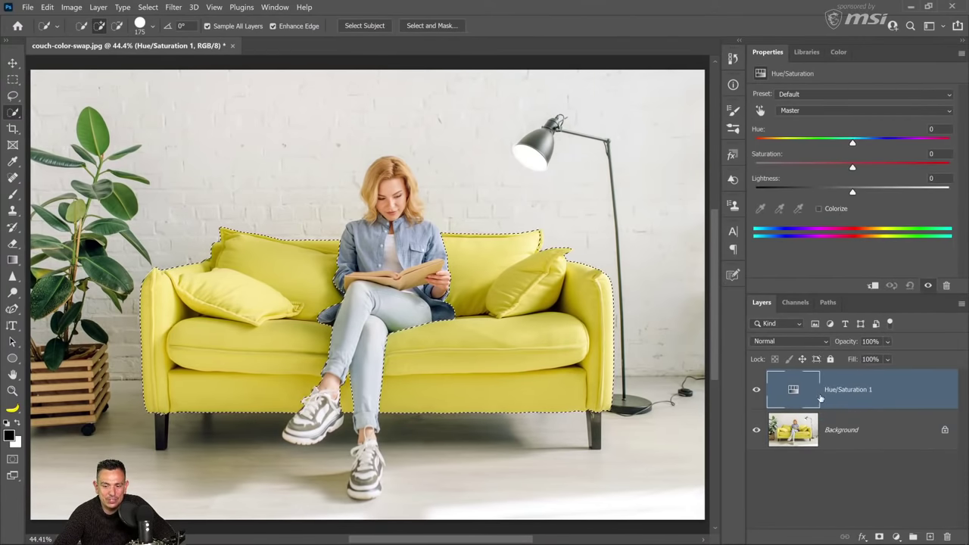
click(878, 538)
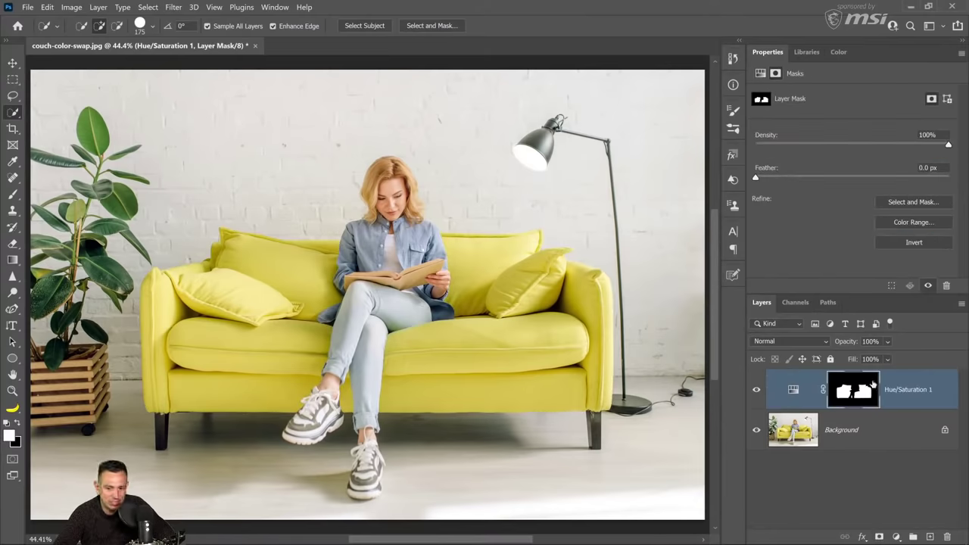
Step: Set the couch adjustment's Hue to +29 and open the foreground Color Picker, moved over the image
click(790, 392)
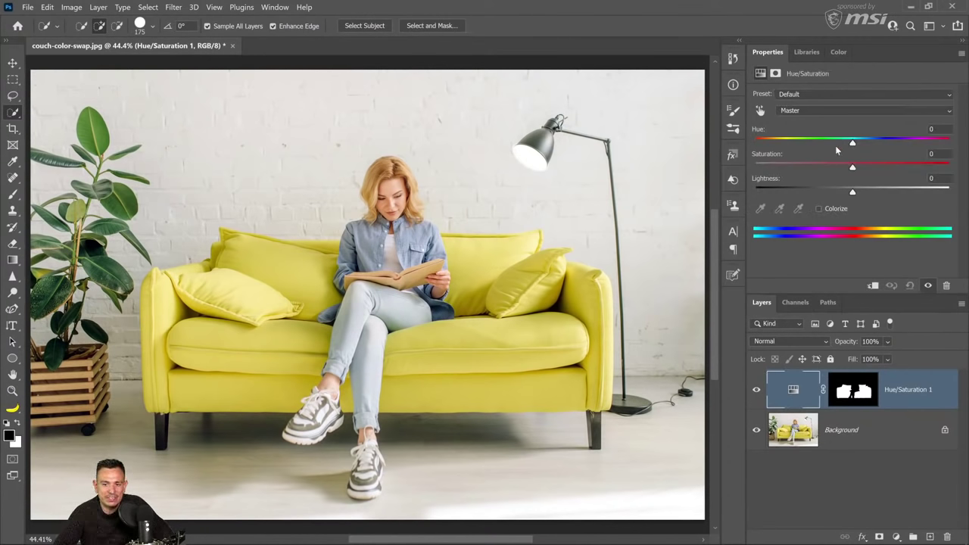
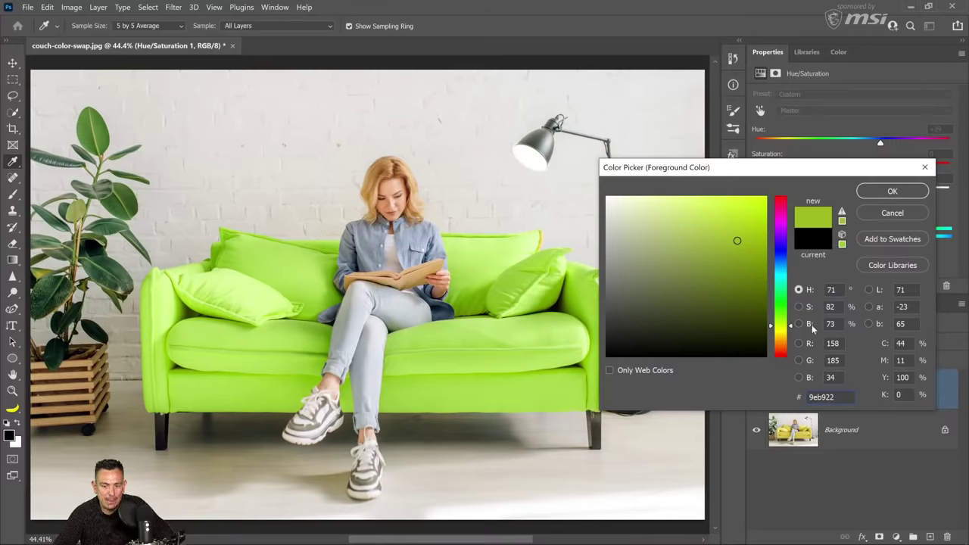
drag(785, 173, 488, 130)
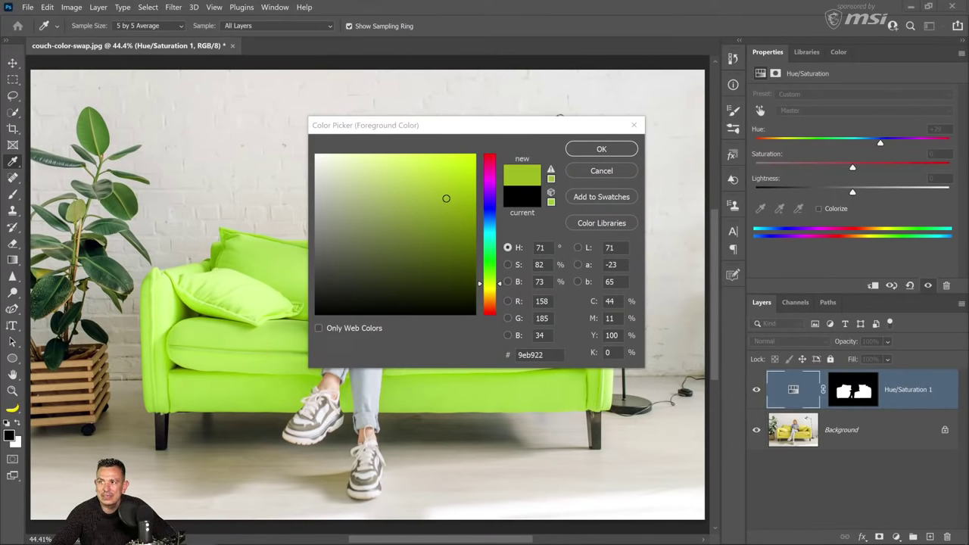
Step: Switch to the browser, return to the "saturation vibrance" results, copy the link to "Photoshop: Saturation vs Vibrance", and close the browser
key(alt+Tab)
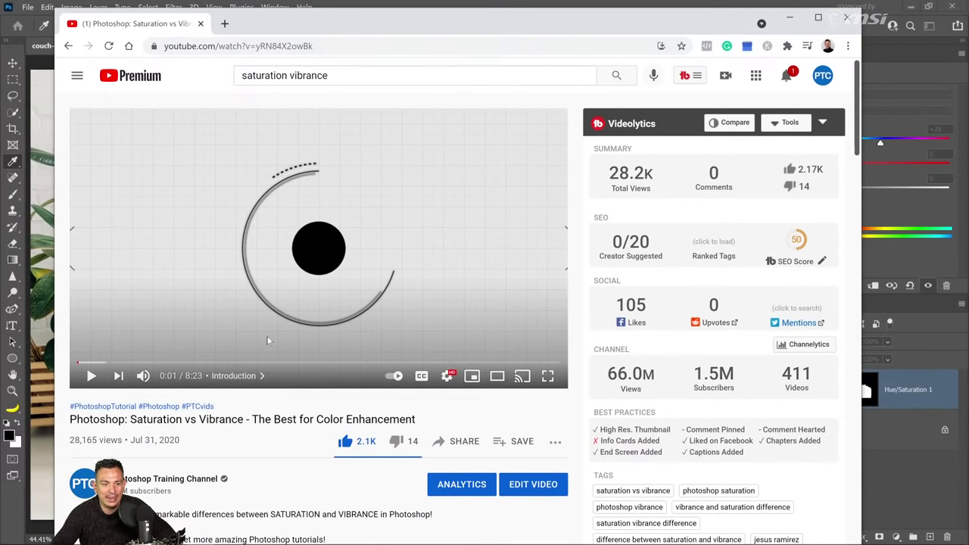
click(68, 45)
scroll(288, 330, down, 3)
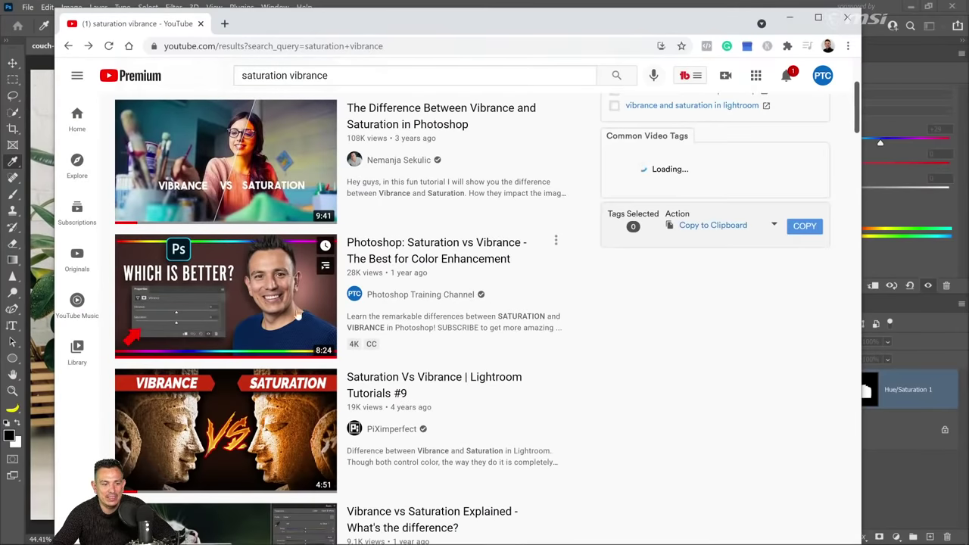
right_click(426, 259)
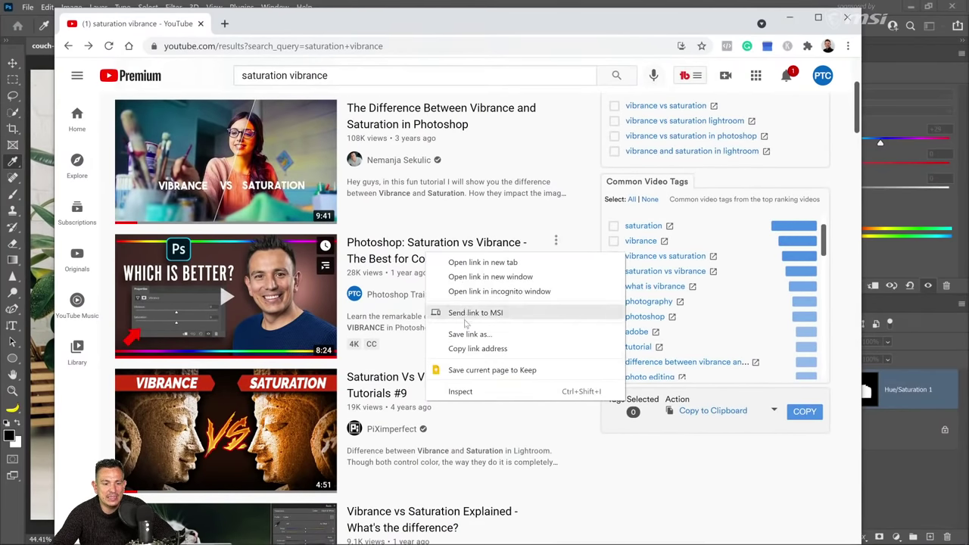
click(518, 346)
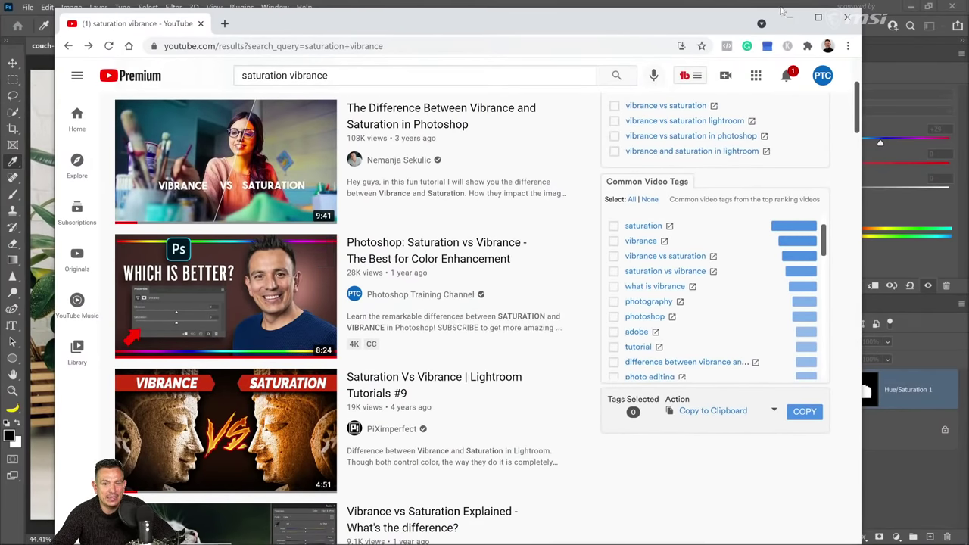
click(848, 23)
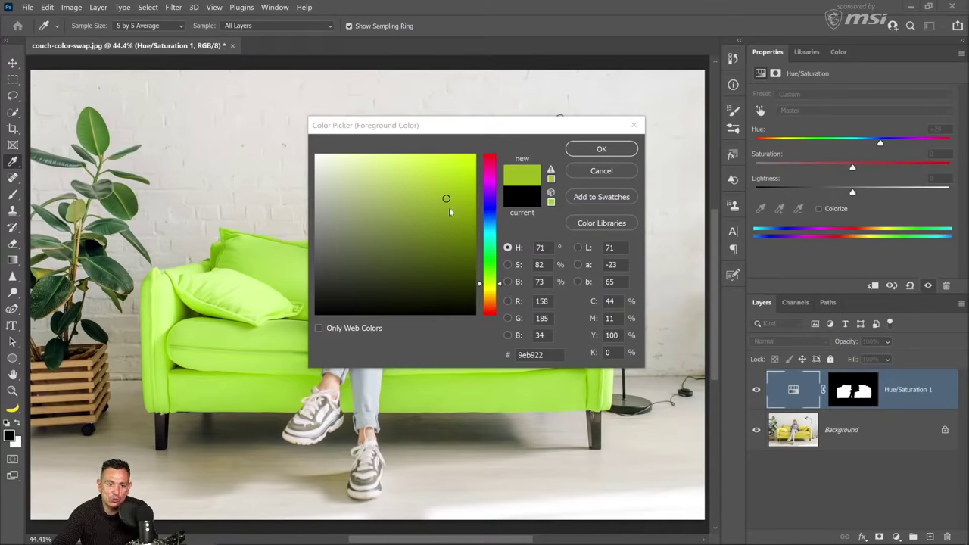
Step: Try a foreground color with hue 339°, saturation 97% and brightness 0%, and cancel the color choice
click(497, 282)
drag(497, 281, 498, 162)
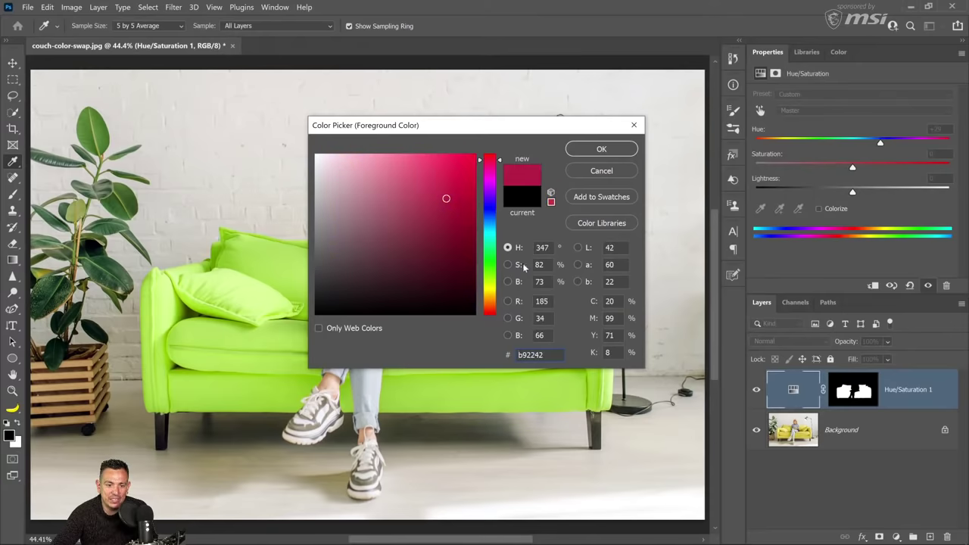
mouse_move(499, 162)
mouse_down()
mouse_move(498, 295)
mouse_move(498, 163)
mouse_up()
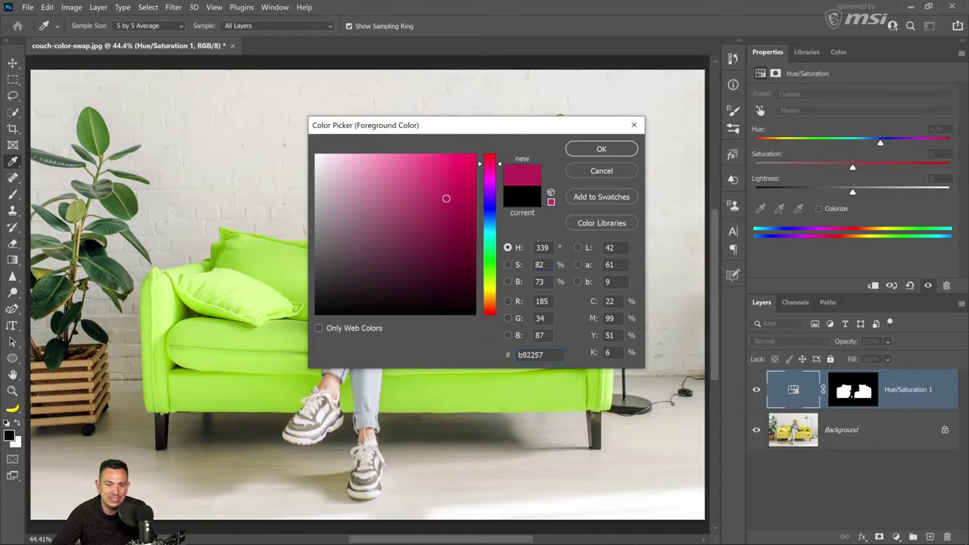
mouse_move(446, 199)
mouse_down()
mouse_move(469, 198)
mouse_move(307, 192)
mouse_move(473, 197)
mouse_up()
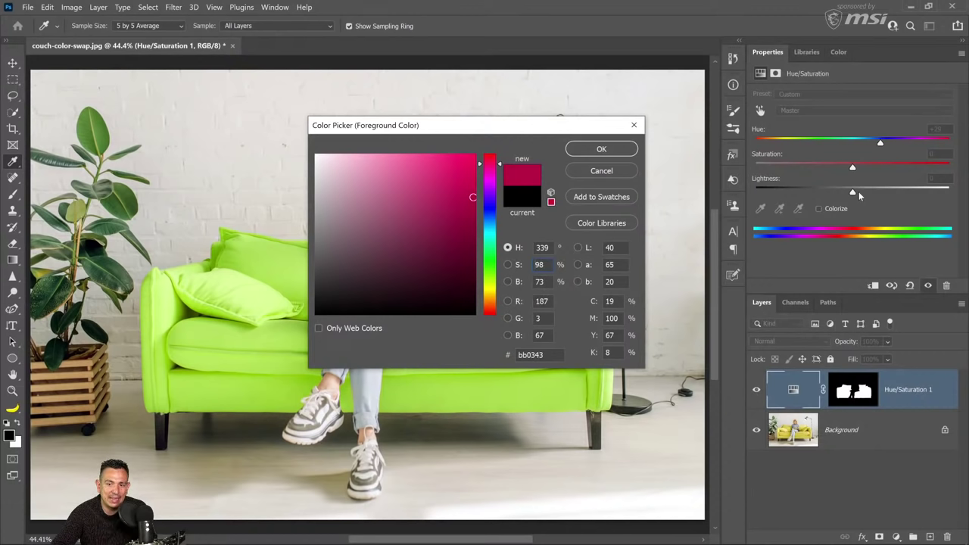
mouse_move(472, 196)
mouse_down()
mouse_move(472, 155)
mouse_move(471, 314)
mouse_up()
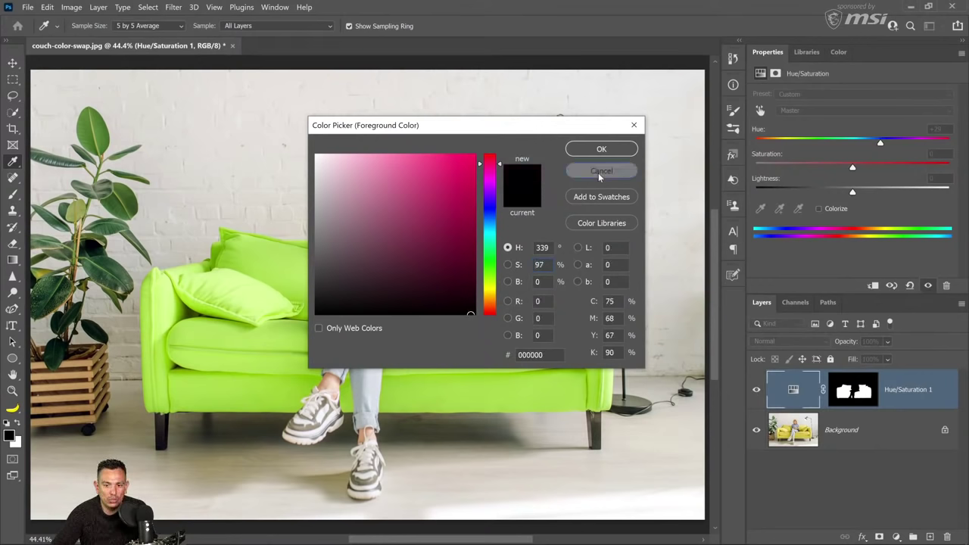
click(598, 173)
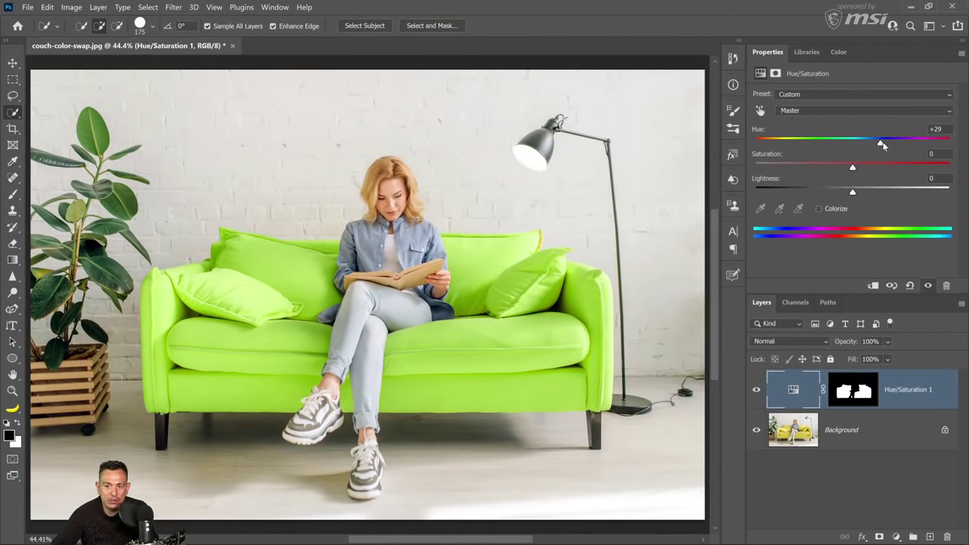
Step: Set the couch adjustment's Hue to -172 and toggle Colorize on and off
drag(881, 143, 759, 146)
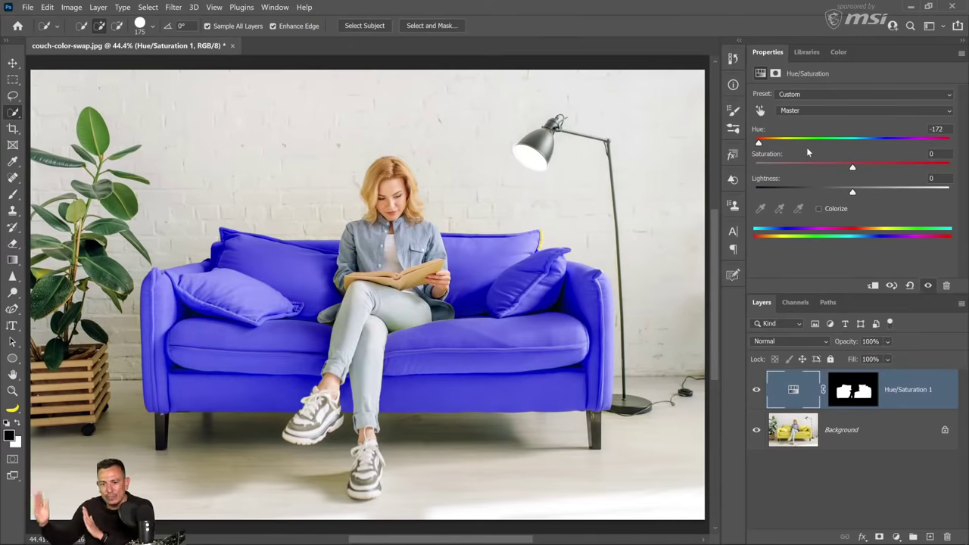
click(817, 208)
click(818, 209)
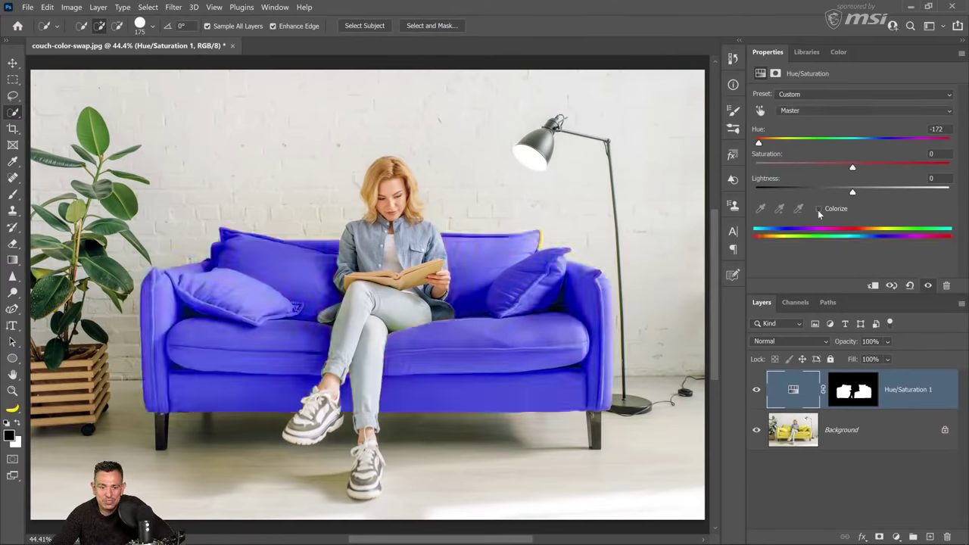
Step: Examine the shadows between the couch cushions at 500% zoom with Colorize switched on and off
click(12, 391)
drag(509, 316, 478, 323)
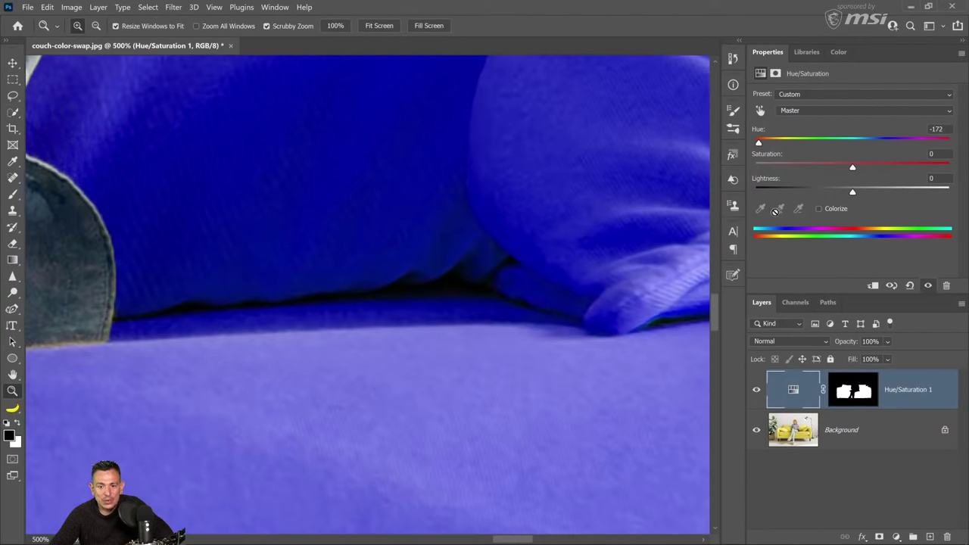
click(818, 209)
click(818, 208)
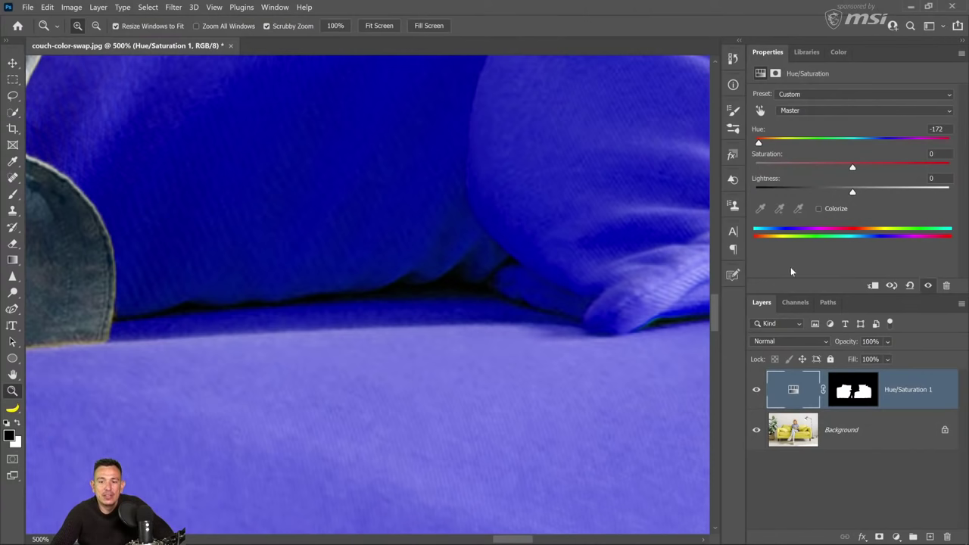
Step: Try Colorize with a Hue of 222 on the couch's Hue/Saturation adjustment, and switch Colorize off again
click(818, 209)
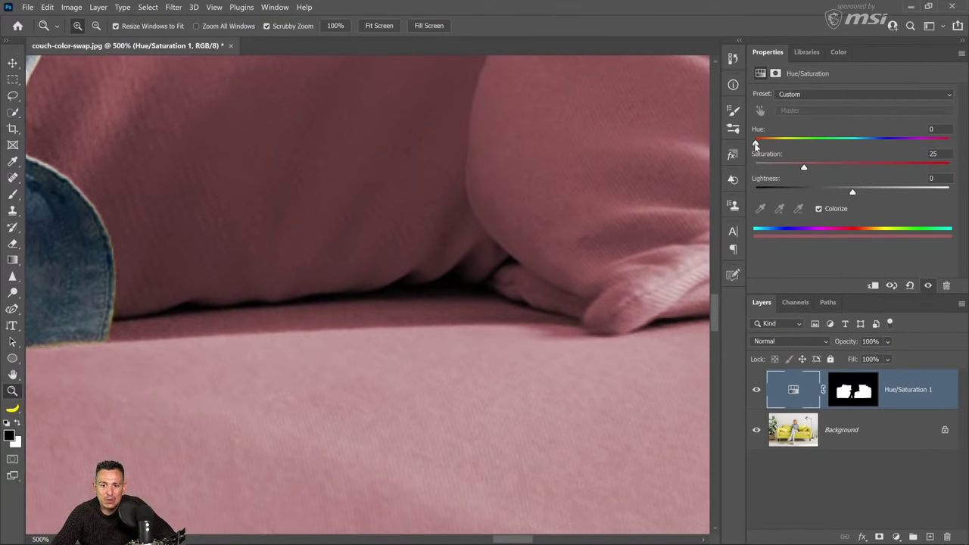
drag(755, 144, 875, 144)
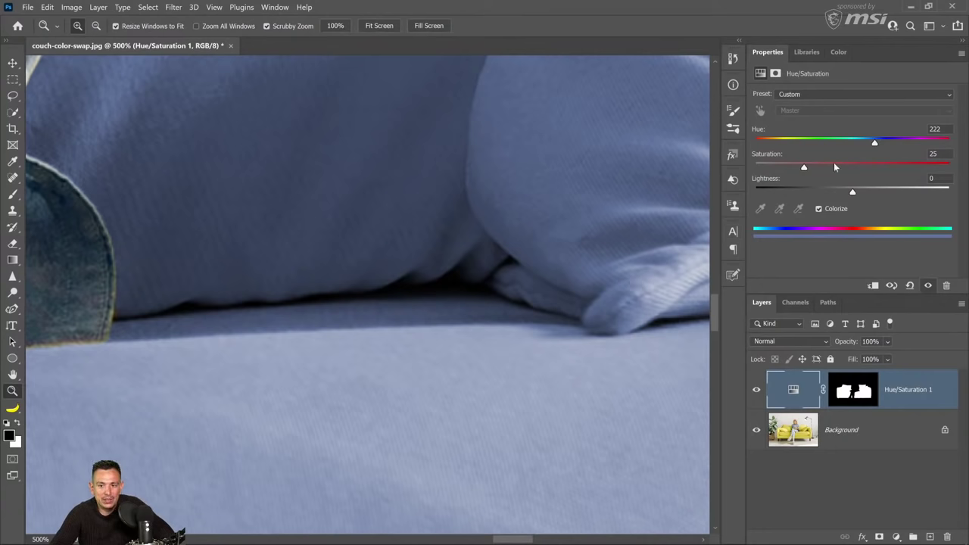
click(819, 209)
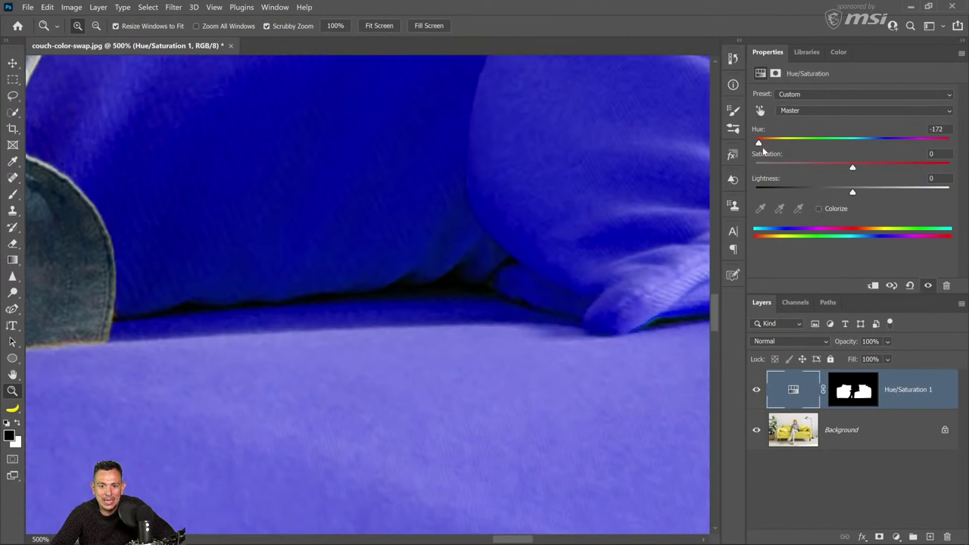
Step: Set the couch adjustment's Hue to +17 and compare the whole photo with the adjustment layer hidden and shown
drag(760, 144, 871, 163)
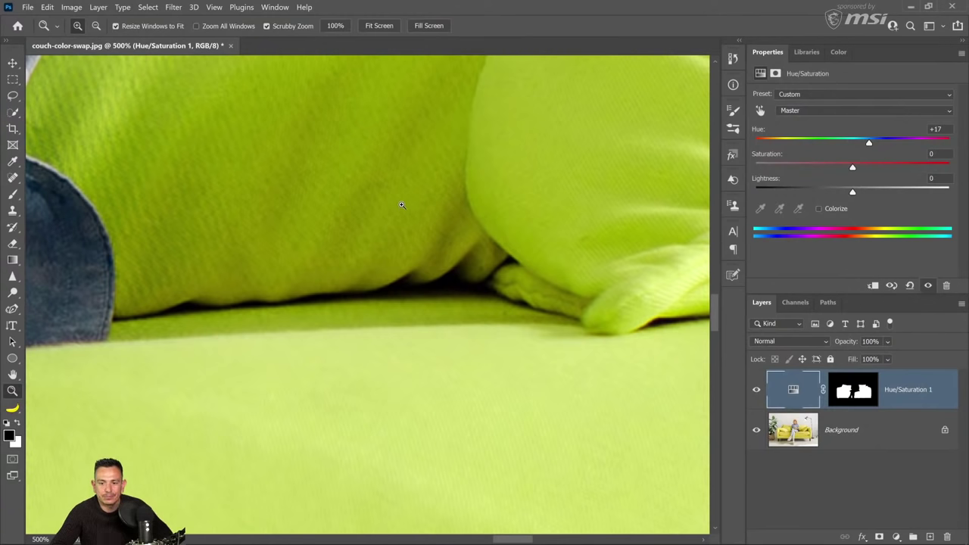
double_click(13, 375)
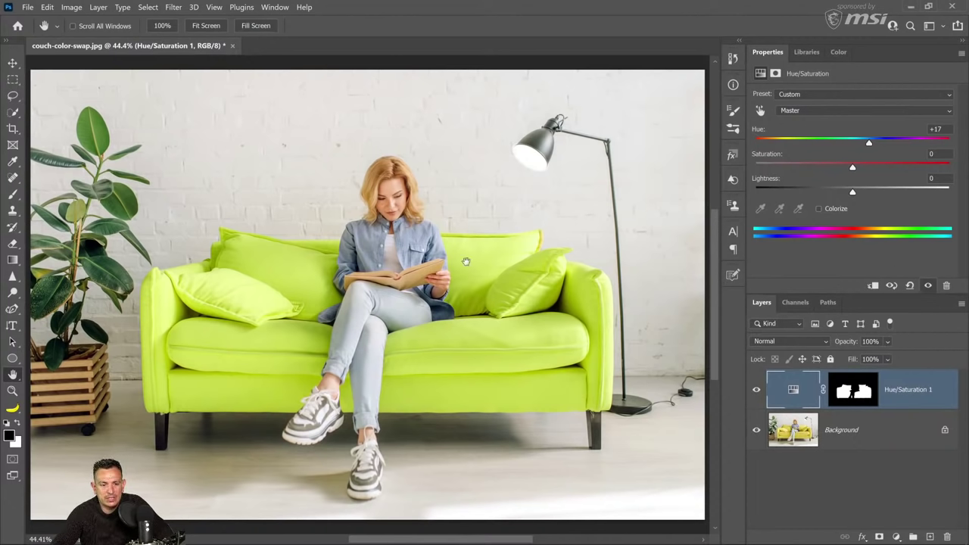
click(756, 390)
click(756, 390)
click(757, 389)
click(756, 390)
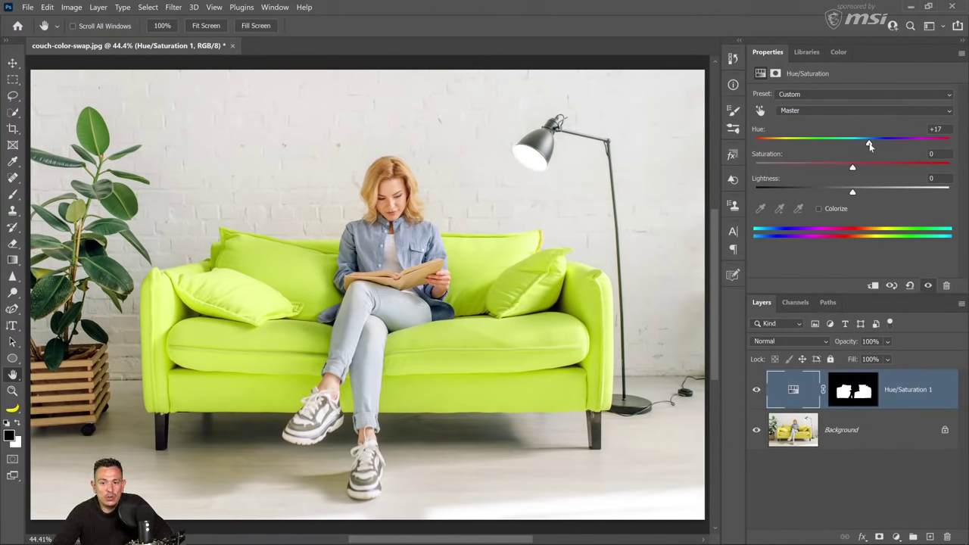
Step: Set the Hue of the couch's Hue/Saturation adjustment to +140
drag(868, 146, 907, 161)
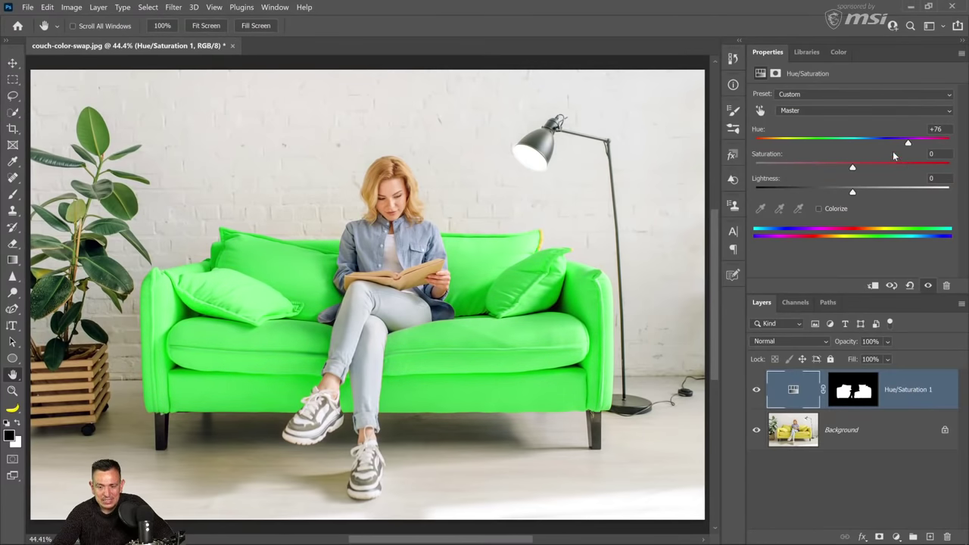
drag(908, 145, 934, 145)
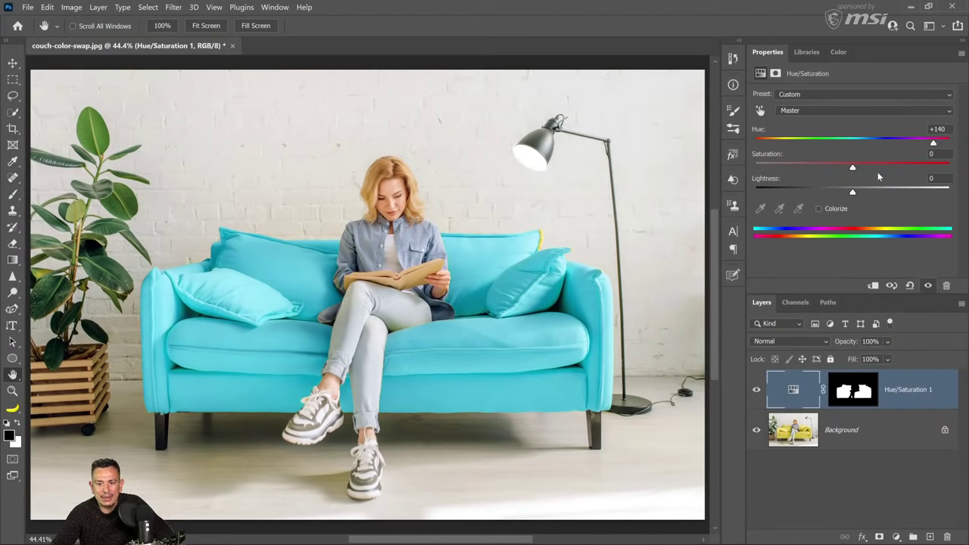
Step: Set the couch adjustment's Saturation to +1, try Lightness at -55, -70 and +84, and reset Lightness to 0
drag(852, 170, 798, 195)
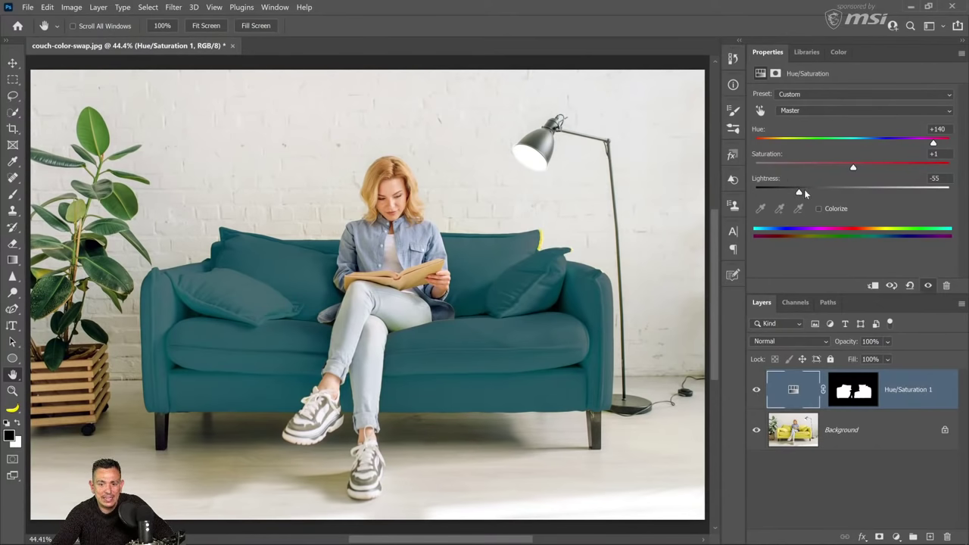
drag(801, 190, 775, 191)
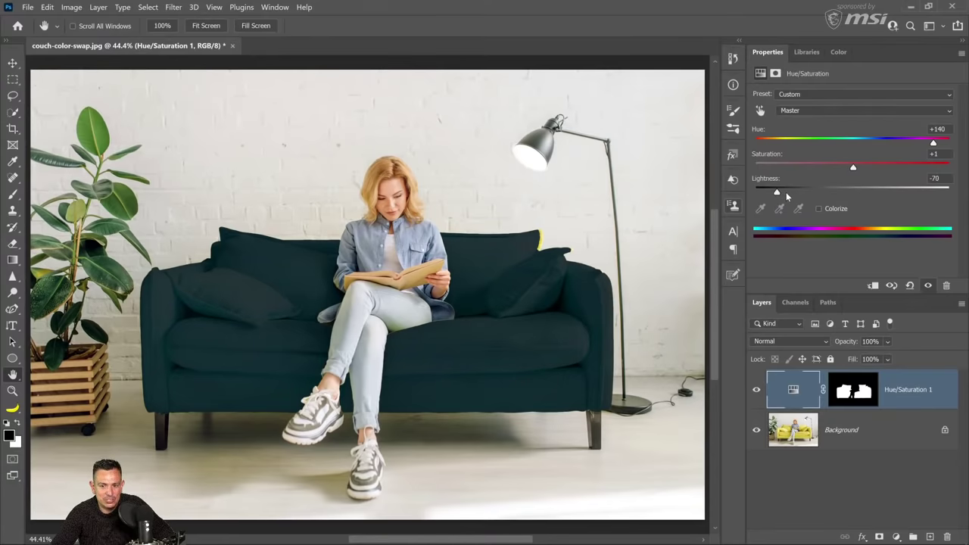
drag(786, 193, 936, 190)
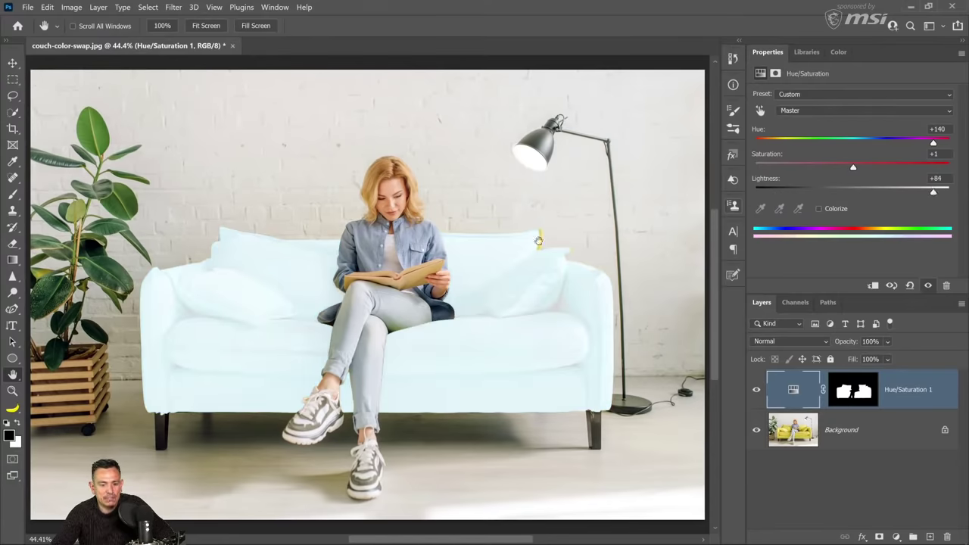
click(938, 178)
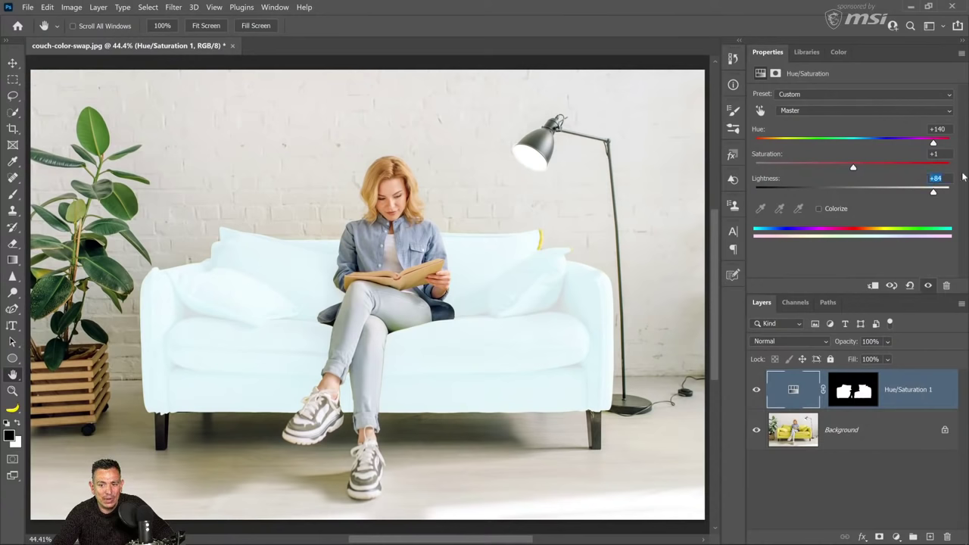
text(0)
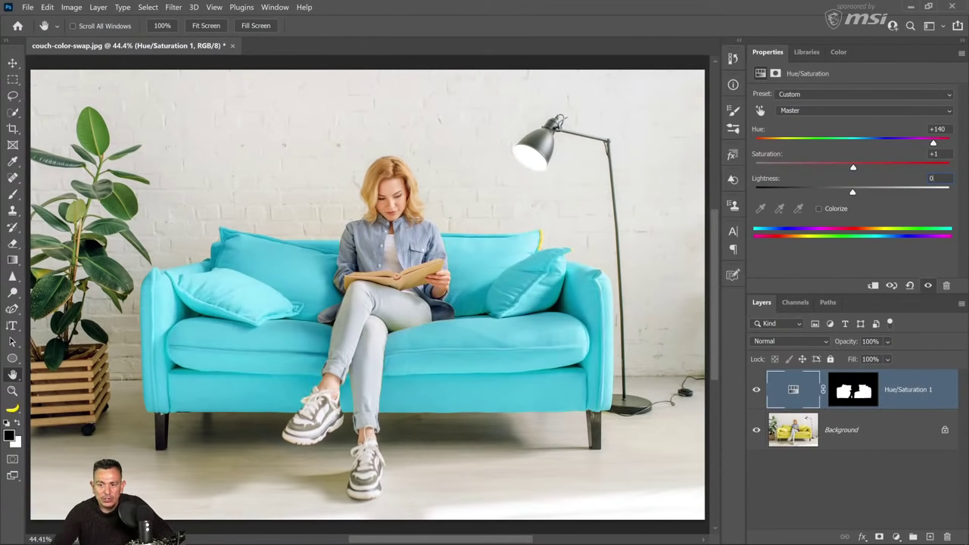
Step: Put the Hue/Saturation adjustment layer into a new layer group named "Color Change"
click(913, 536)
double_click(803, 376)
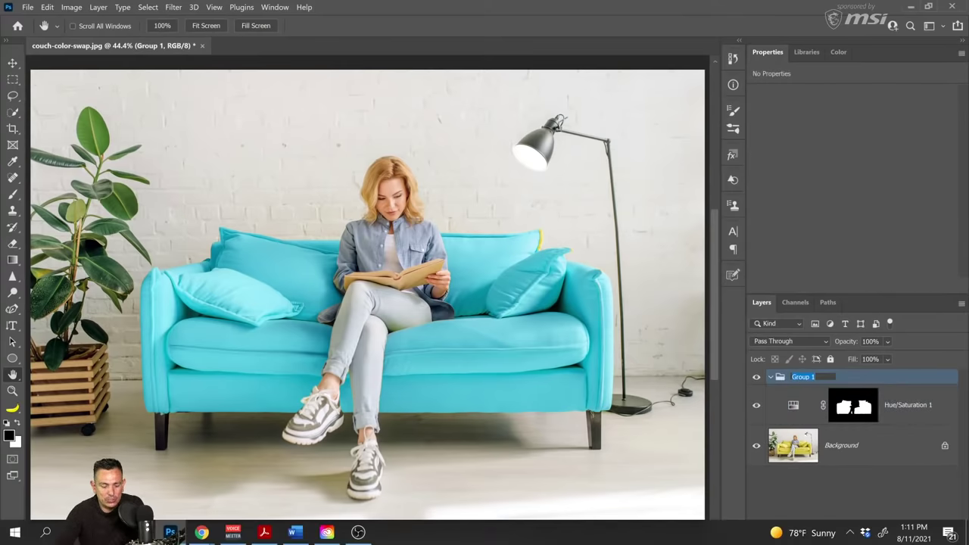
text(Color)
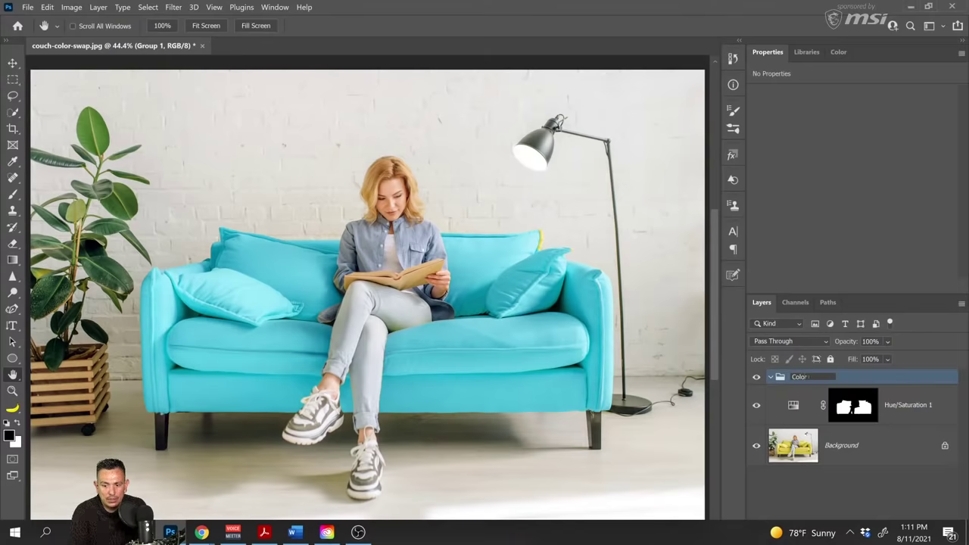
text( Change)
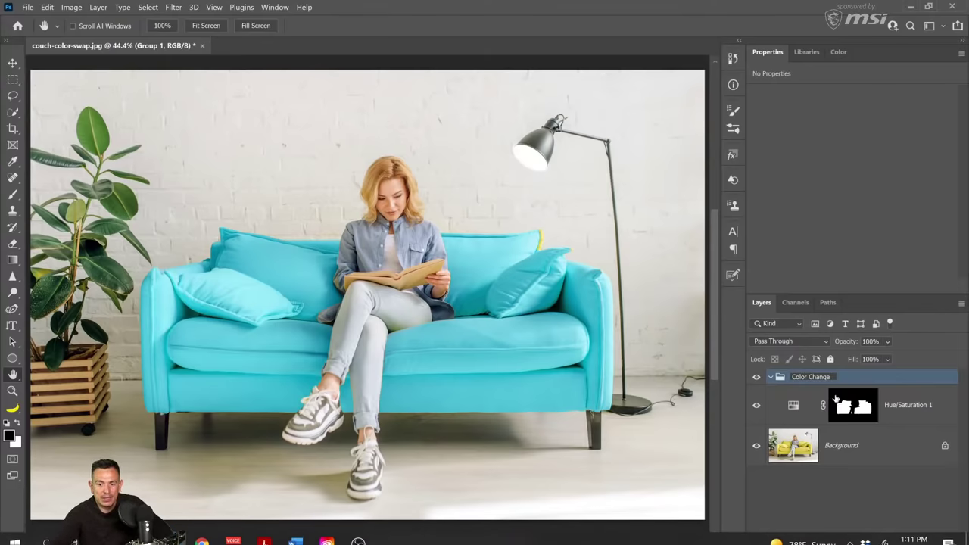
Step: Move the couch mask from the Hue/Saturation layer to the Color Change group, and place the adjustment layer inside that group
click(855, 412)
drag(855, 416, 817, 394)
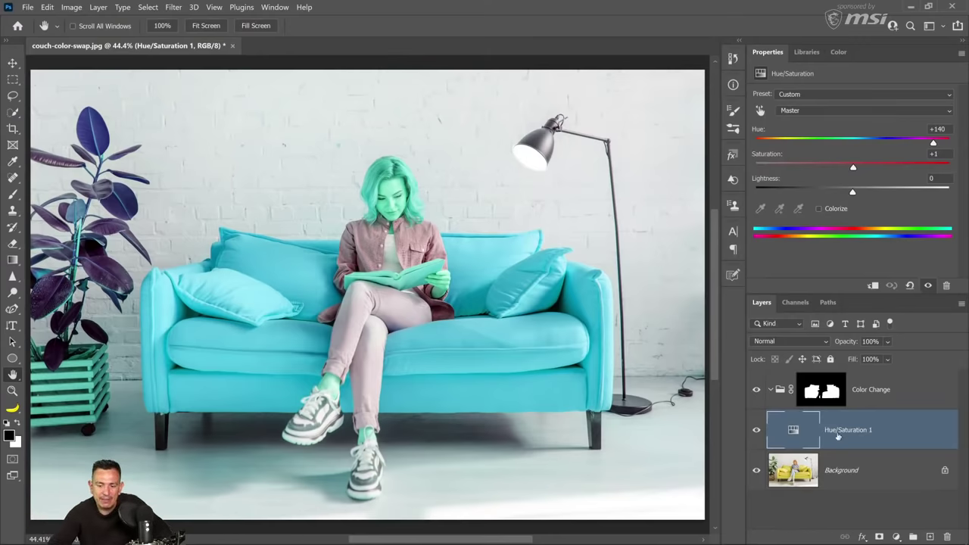
drag(800, 436, 827, 400)
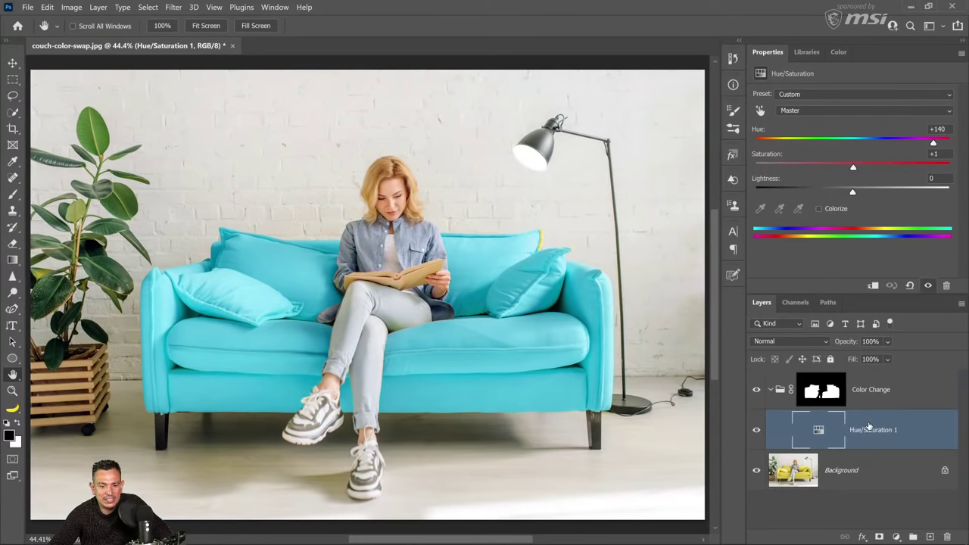
Step: Add a Levels adjustment layer below Hue/Saturation in the Color Change group and set its midtones to 0.16
click(896, 537)
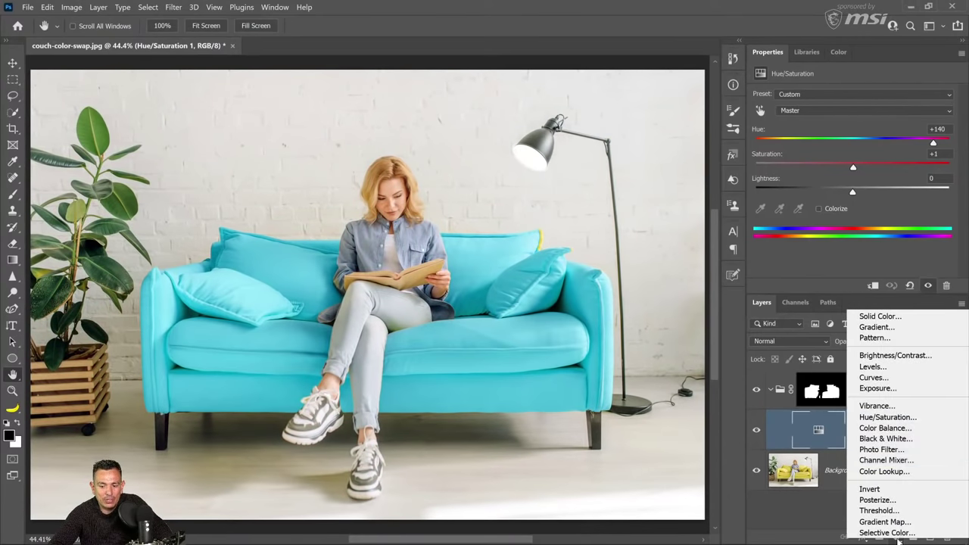
click(872, 367)
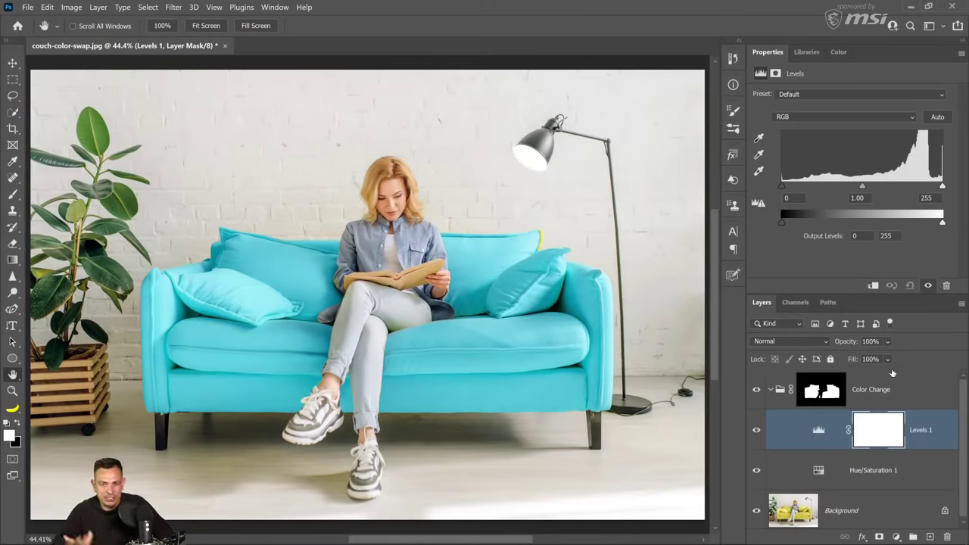
drag(824, 439, 834, 481)
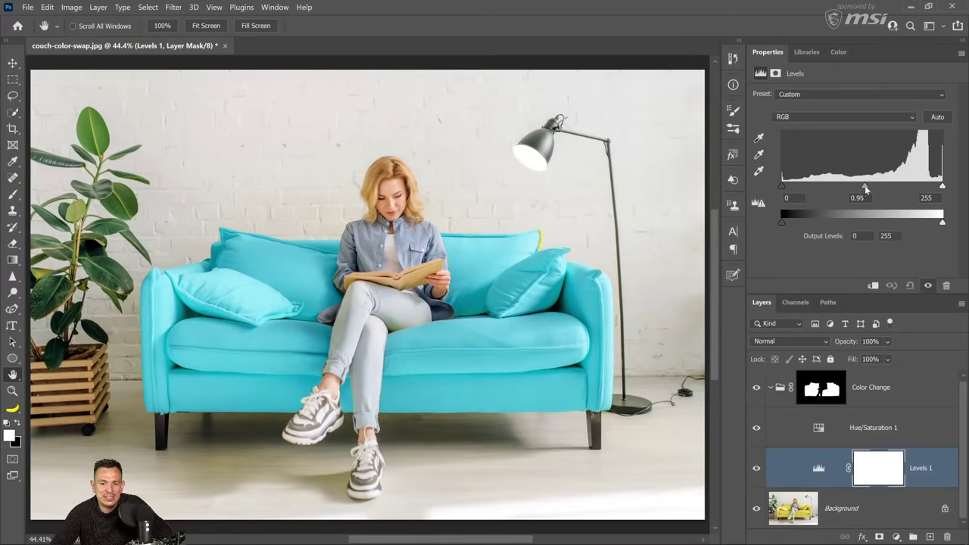
drag(866, 188, 926, 202)
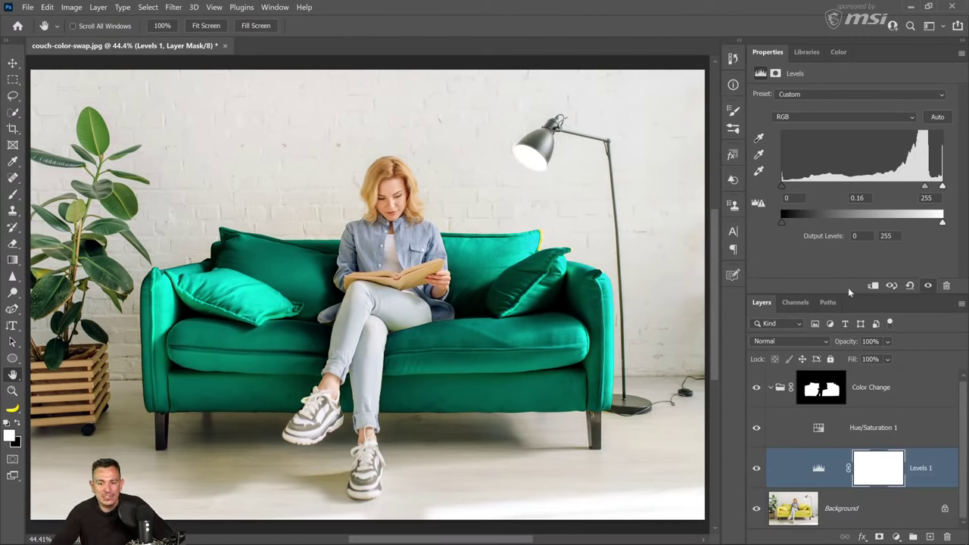
Step: Hide the Levels layer, try a Hue/Saturation Lightness of -62 for comparison, reset it to 0, and show Levels again
click(759, 471)
click(825, 431)
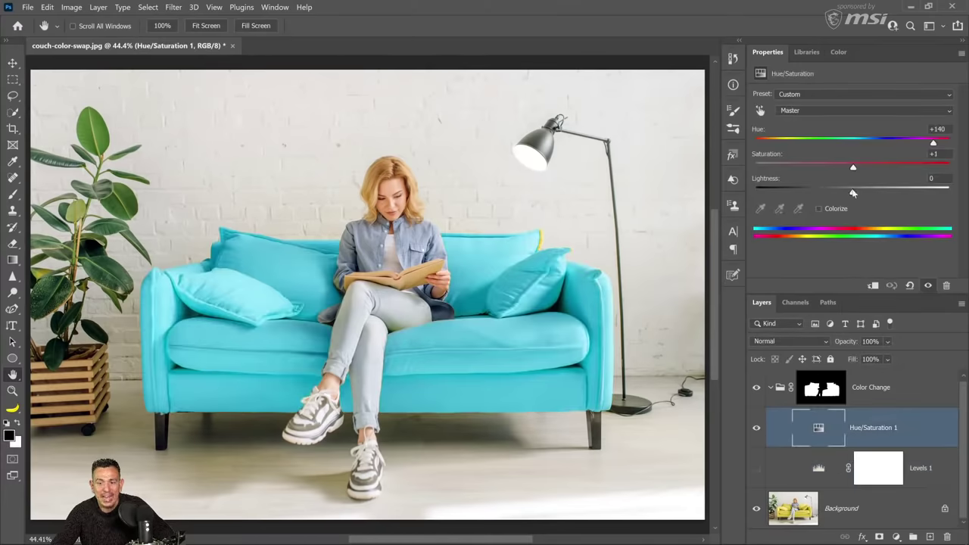
drag(853, 194, 793, 195)
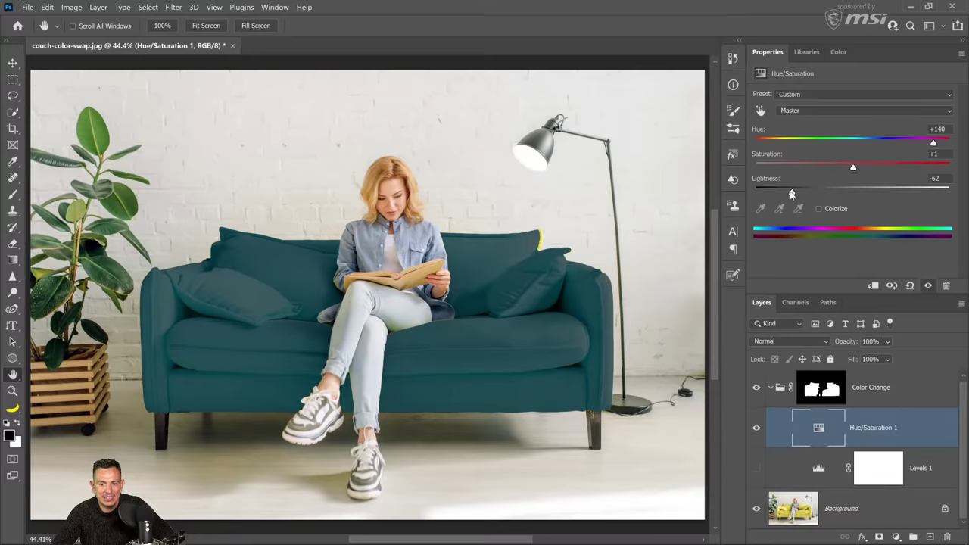
click(934, 178)
text(0)
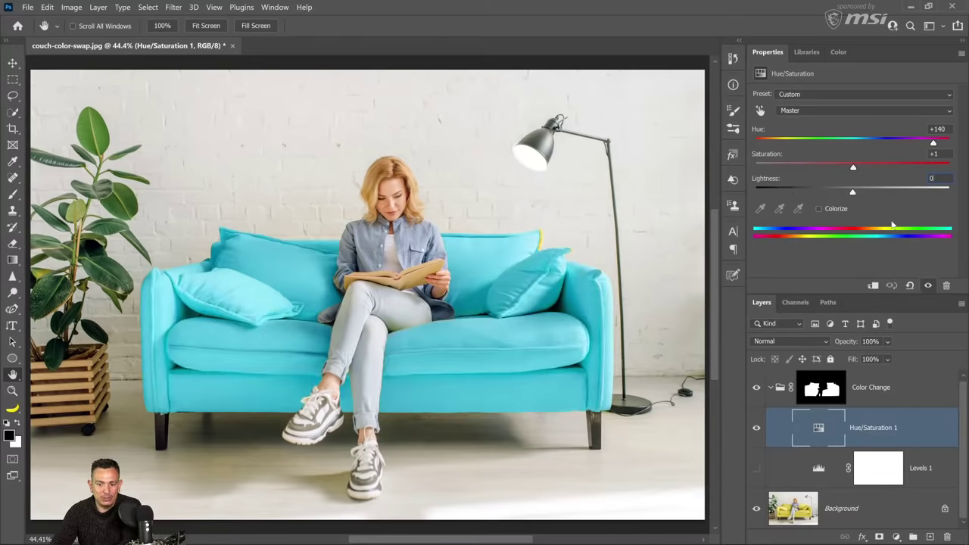
click(756, 469)
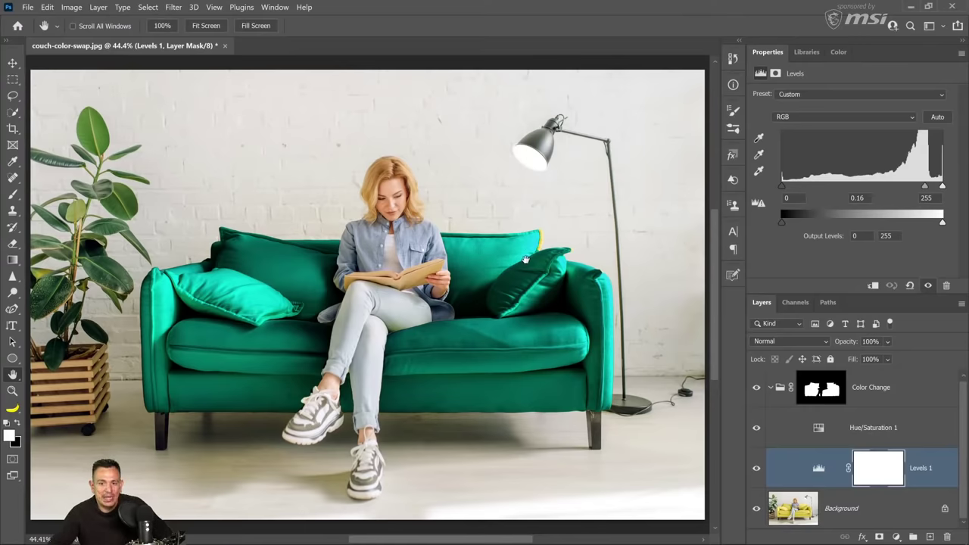
Step: Hide and show the Hue/Saturation layer to compare the couch with the Levels darkening alone, and select the Levels layer
click(825, 424)
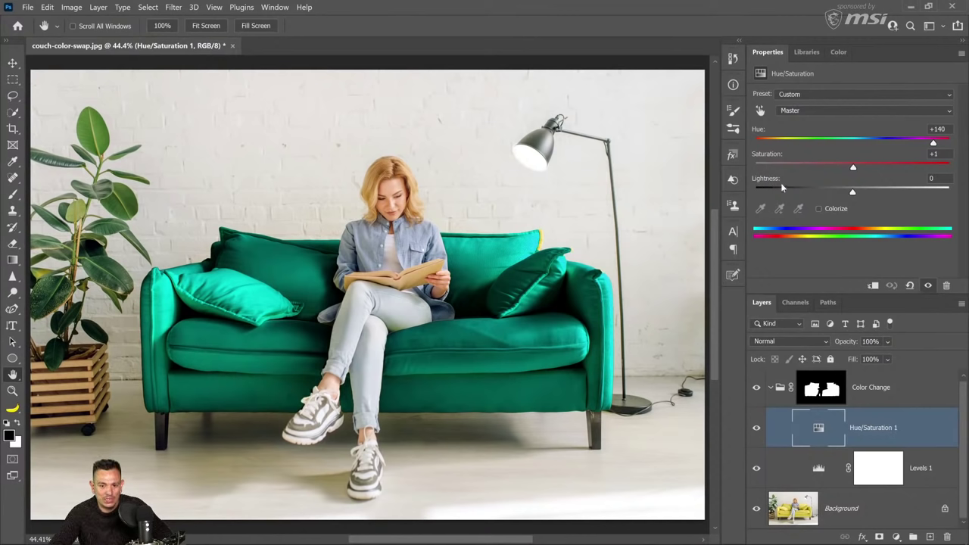
click(756, 427)
click(825, 480)
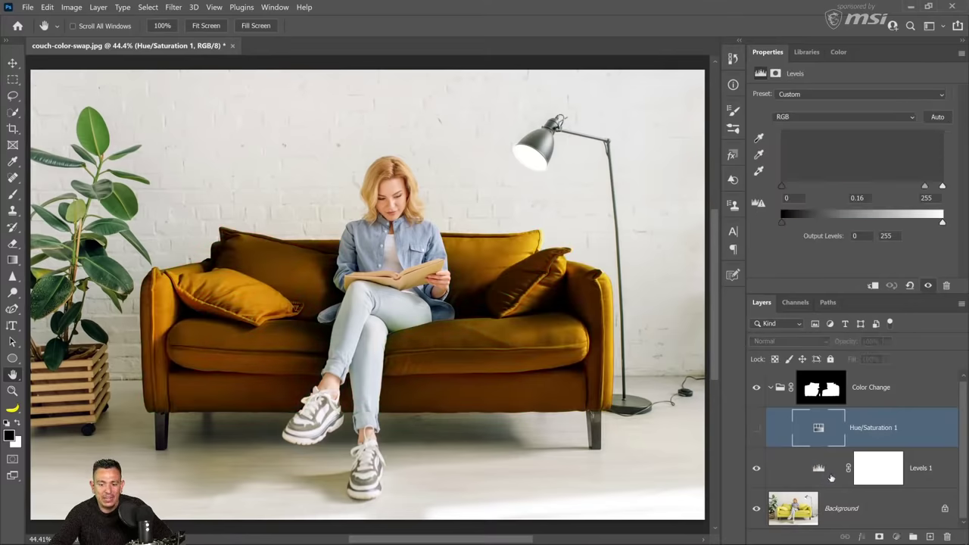
click(756, 427)
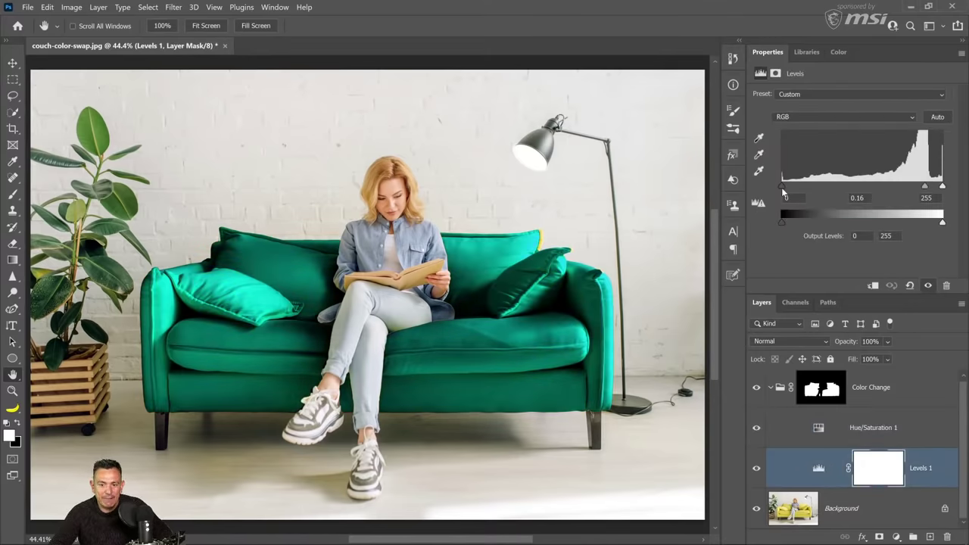
Step: Try the Levels shadow and highlight inputs and both output levels on the couch, returning each to its original value
mouse_move(782, 191)
mouse_down()
mouse_move(821, 189)
mouse_move(782, 189)
mouse_up()
mouse_move(942, 186)
mouse_down()
mouse_move(847, 190)
mouse_move(943, 189)
mouse_up()
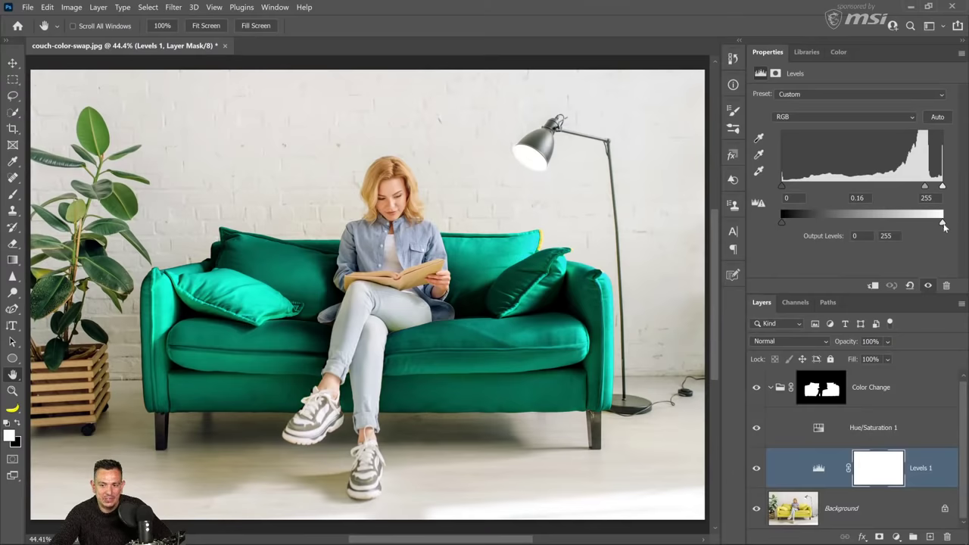
mouse_move(943, 223)
mouse_down()
mouse_move(848, 222)
mouse_move(942, 223)
mouse_up()
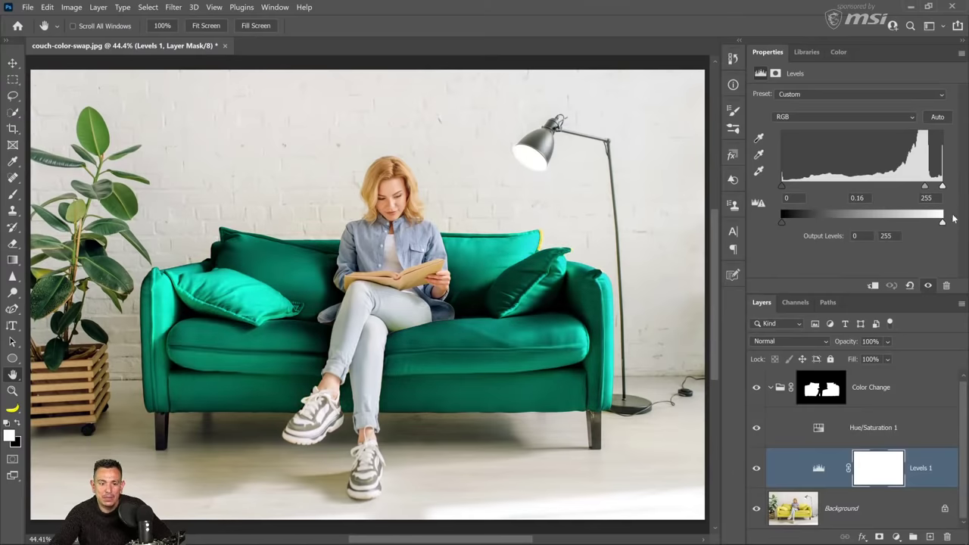
mouse_move(779, 222)
mouse_down()
mouse_move(832, 220)
mouse_move(782, 222)
mouse_up()
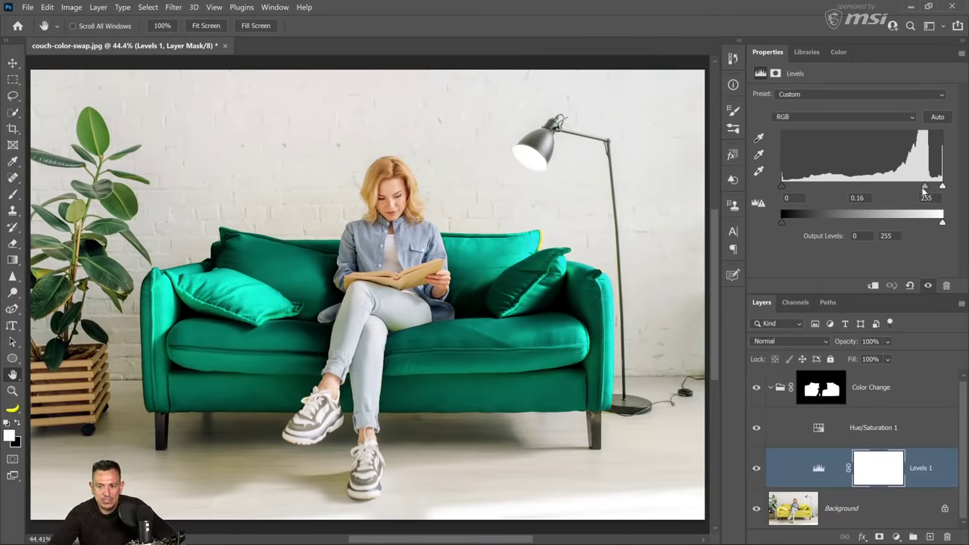
Step: Try a Levels shadow input of 46 with midtones at 1.35, and set the shadow input to 0 and midtones to 0.41
drag(924, 191, 812, 197)
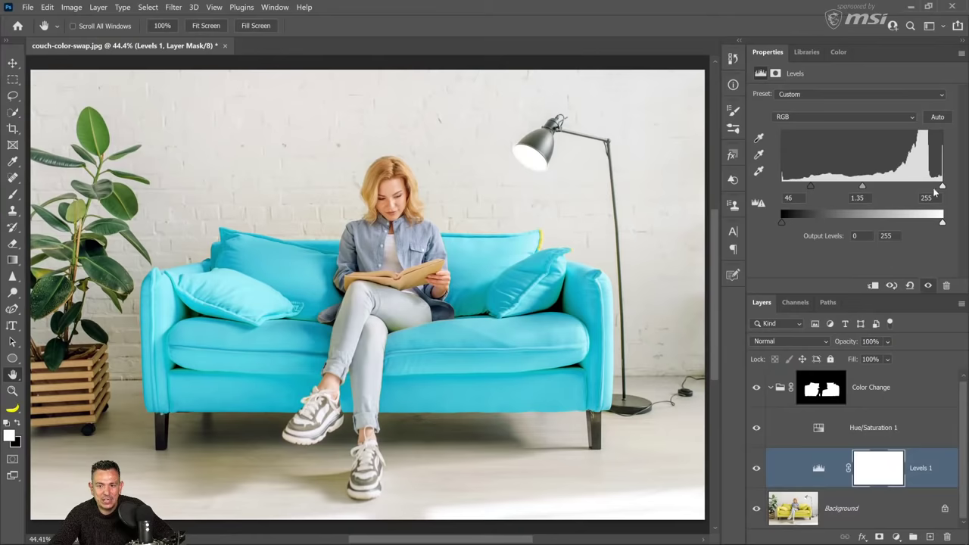
mouse_move(943, 187)
mouse_down()
mouse_move(929, 189)
mouse_move(955, 195)
mouse_up()
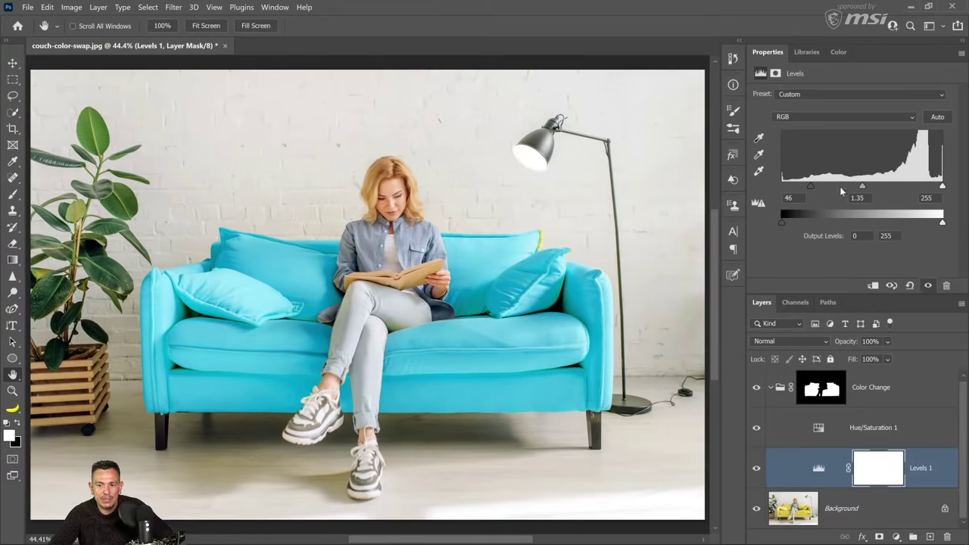
drag(810, 188, 766, 192)
drag(844, 190, 903, 191)
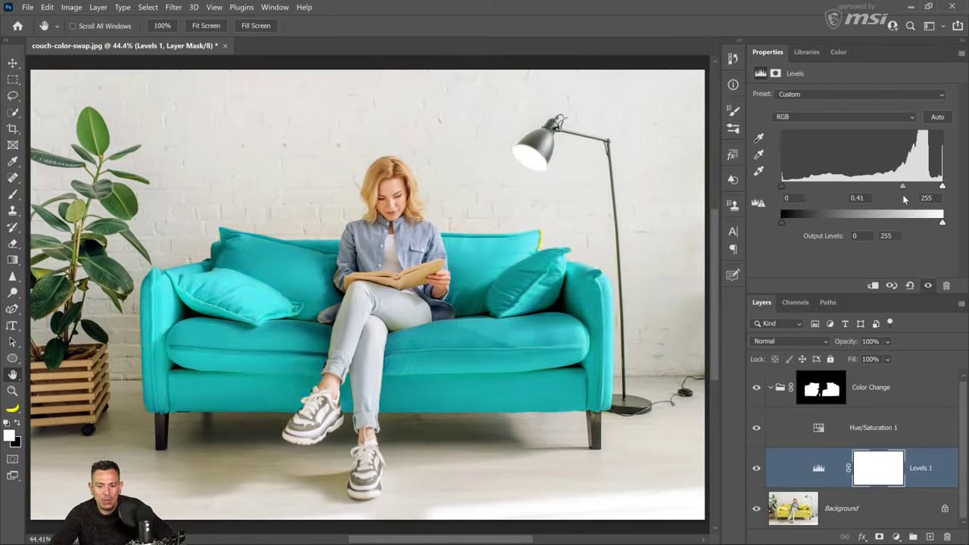
Step: Turn on Colorize in the Hue/Saturation layer and set the couch's Hue to 133 for a green color
click(821, 433)
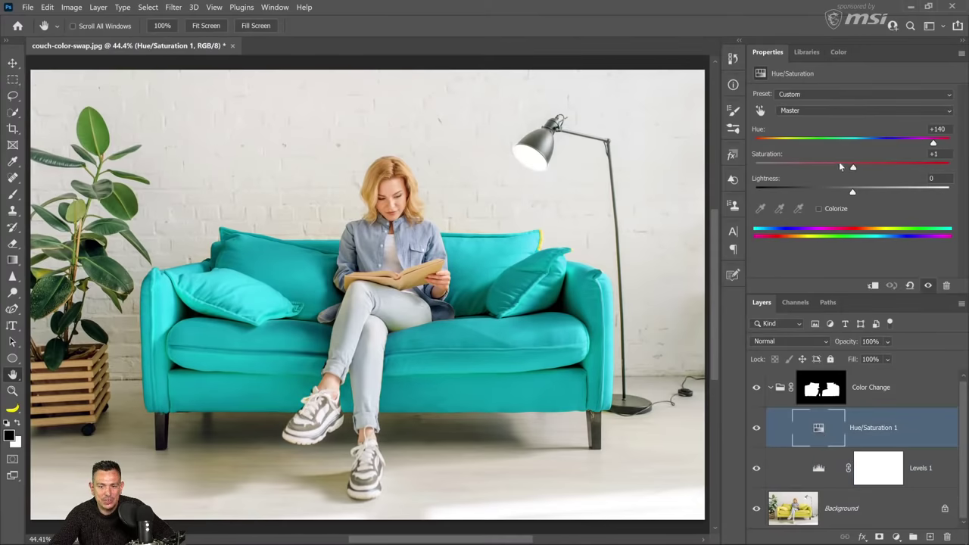
drag(881, 144, 837, 144)
click(818, 208)
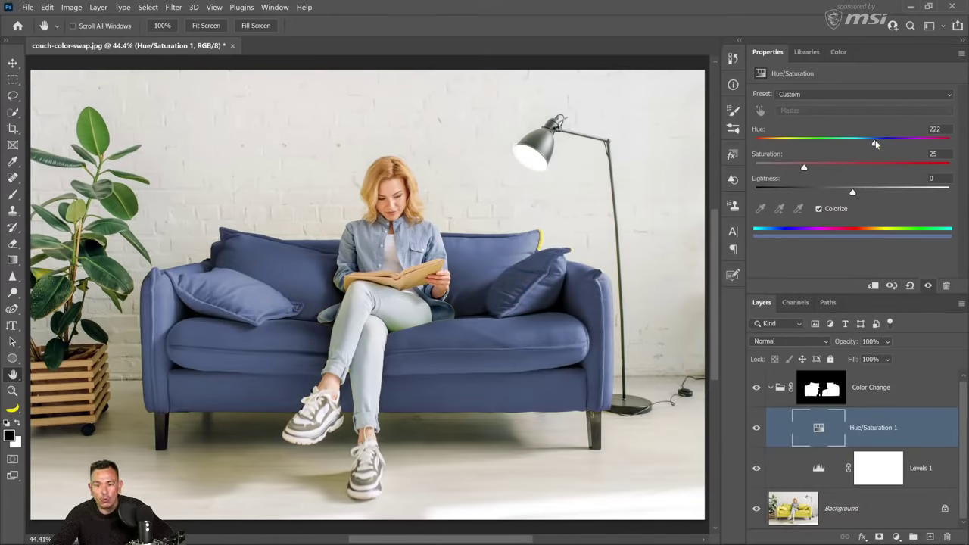
drag(877, 142, 827, 143)
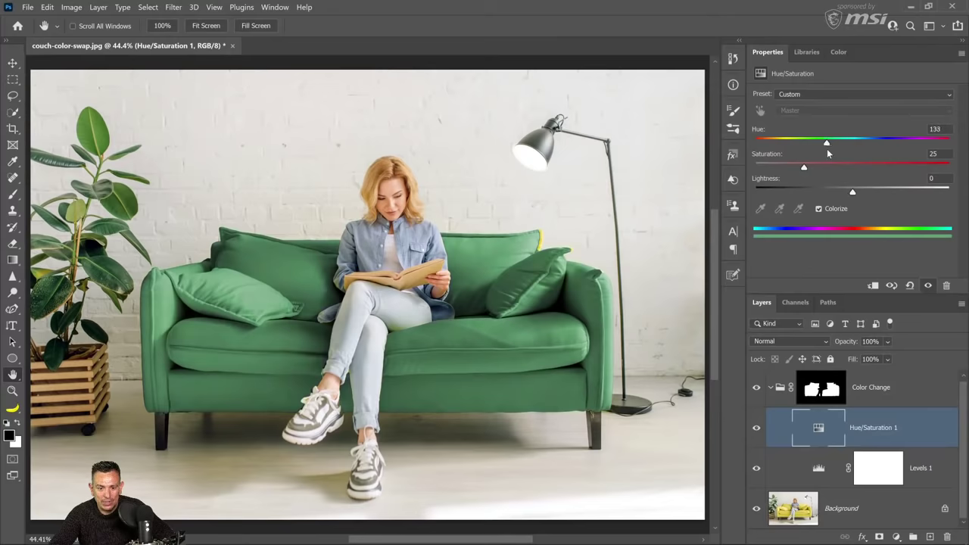
Step: Paint white on the Color Change group mask over the yellow edge of the right back cushion, using a size 25 brush
click(829, 399)
click(829, 399)
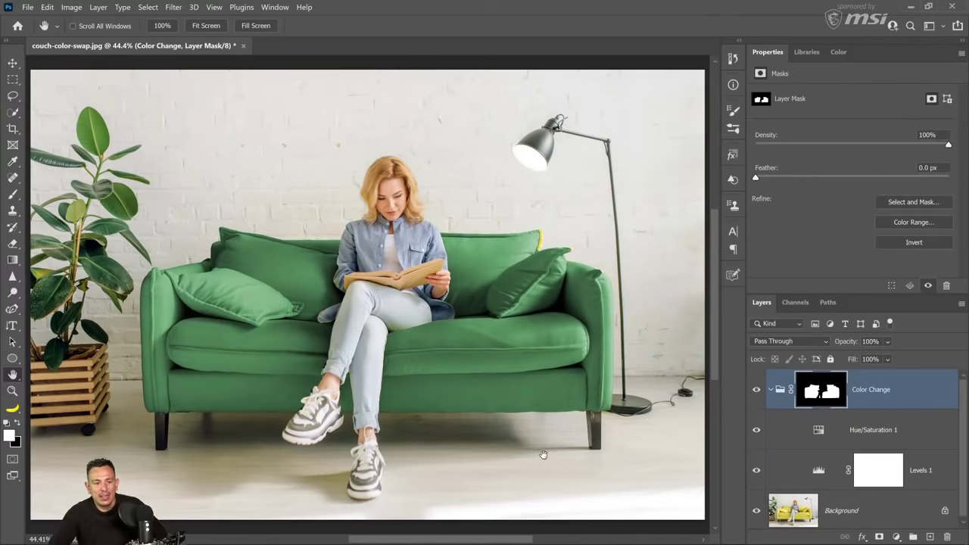
key(z)
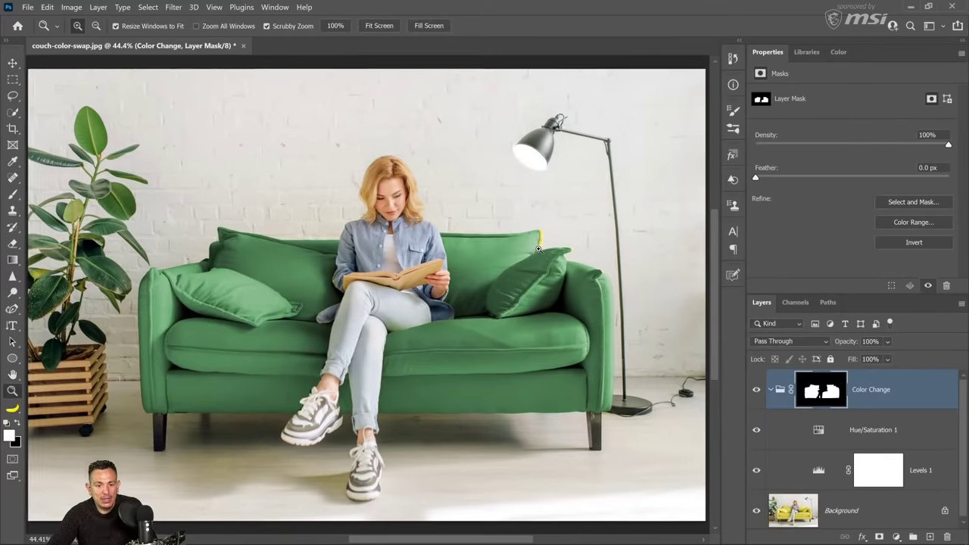
drag(538, 250, 537, 250)
click(537, 249)
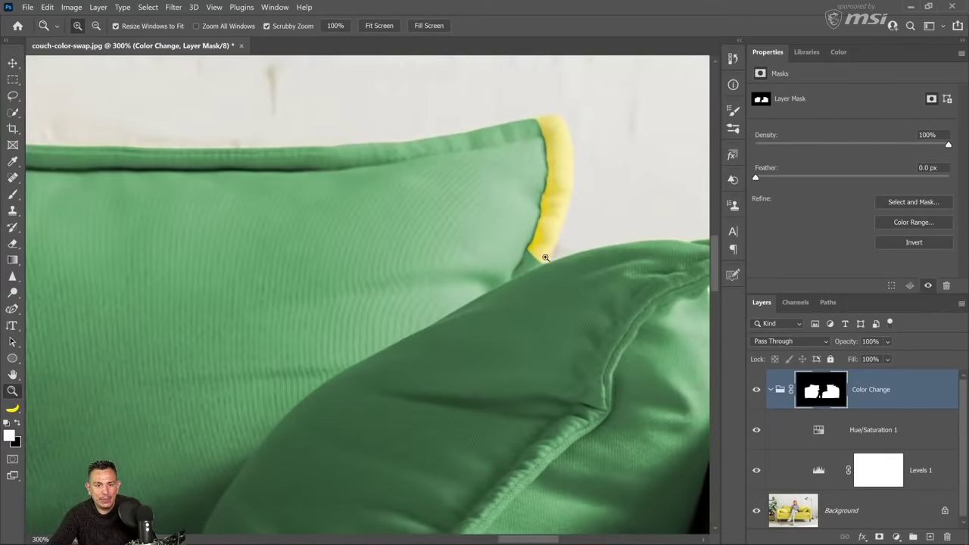
drag(13, 194, 79, 198)
click(79, 198)
key(bracketleft)
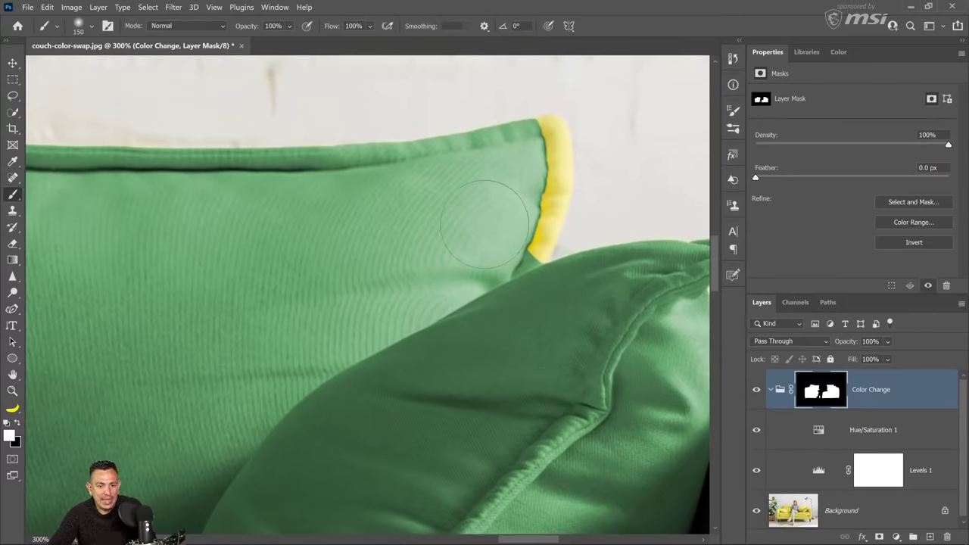
key(bracketleft)
key(bracketleft)
key(bracketleft)
key(bracketleft)
mouse_move(550, 163)
mouse_down()
mouse_move(539, 118)
mouse_move(559, 125)
mouse_move(567, 181)
mouse_move(552, 239)
mouse_move(543, 197)
mouse_move(535, 247)
mouse_move(568, 215)
mouse_move(571, 144)
mouse_up()
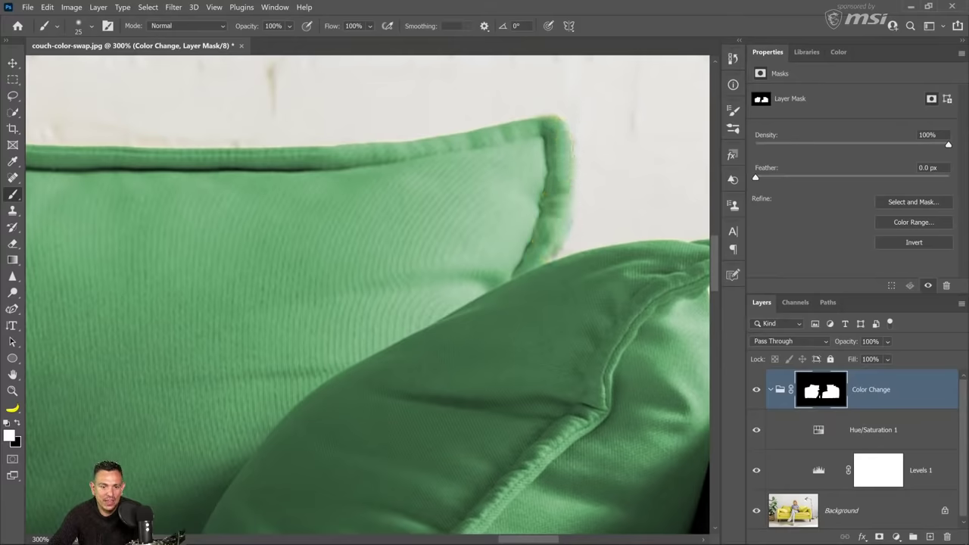
Step: Paint white on the group mask over the yellow remnants along the right armrest's upper corner, and fit the whole image in view
mouse_move(462, 312)
mouse_down()
mouse_move(342, 283)
mouse_move(350, 309)
mouse_move(339, 297)
mouse_move(354, 309)
mouse_move(350, 301)
mouse_up()
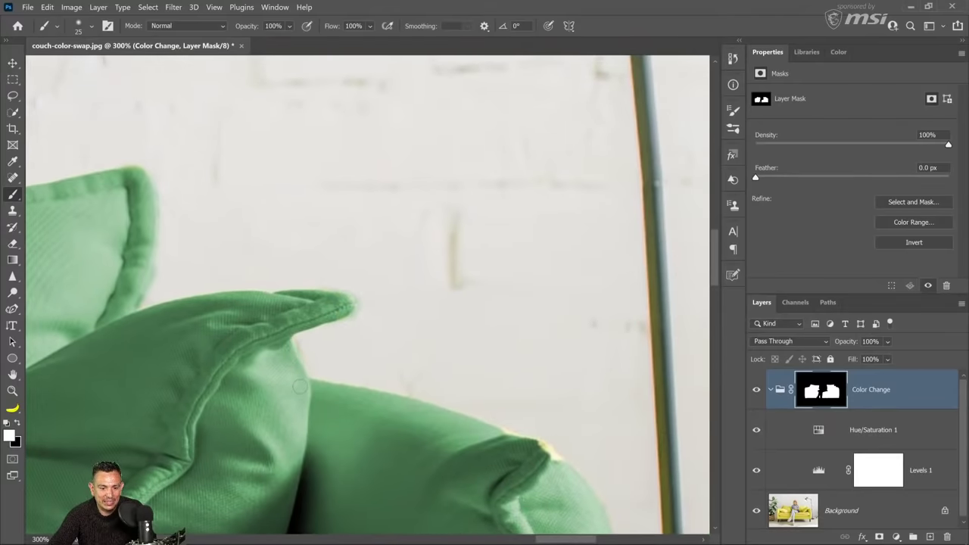
drag(543, 461, 363, 283)
drag(327, 253, 377, 277)
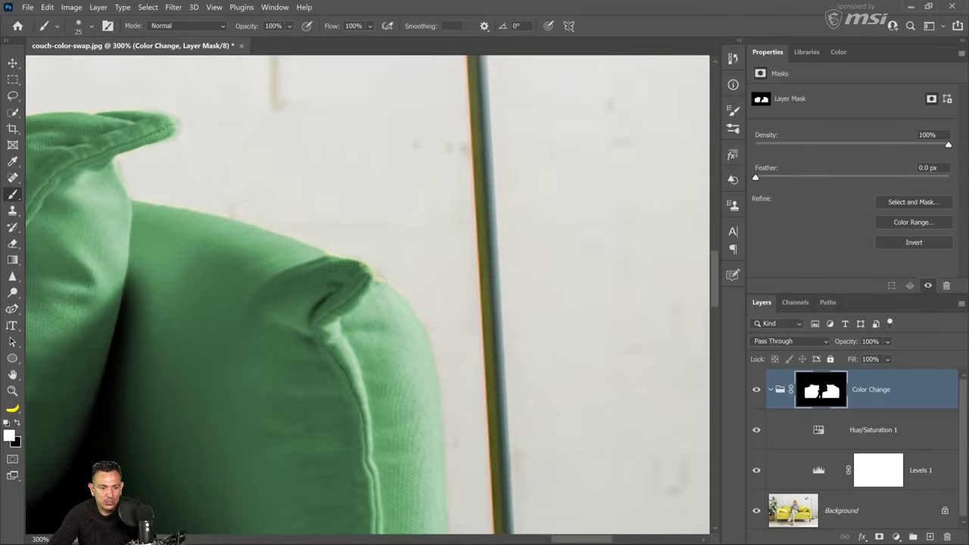
double_click(13, 375)
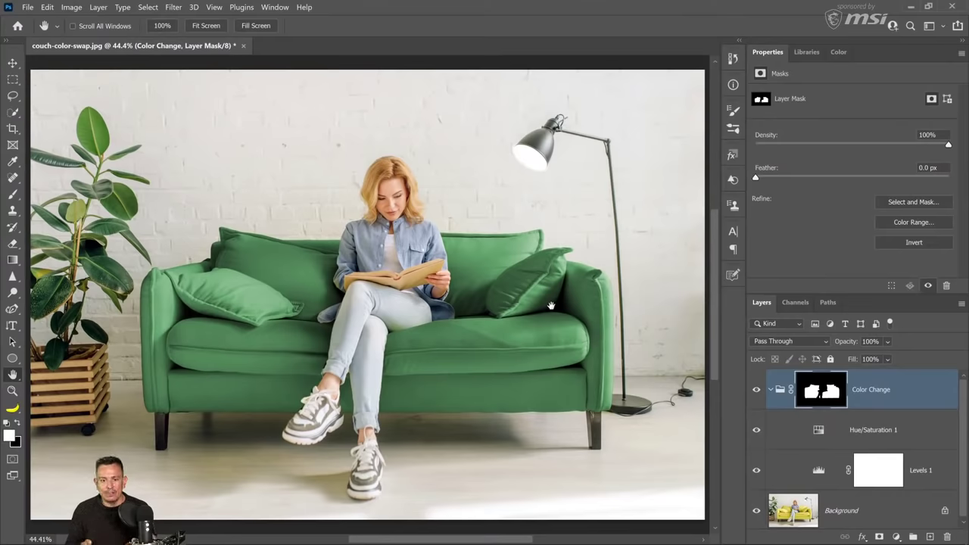
Step: Hide the Levels layer, try a Hue/Saturation Lightness of +63, and reset the Hue/Saturation adjustment to its defaults
click(755, 471)
click(810, 431)
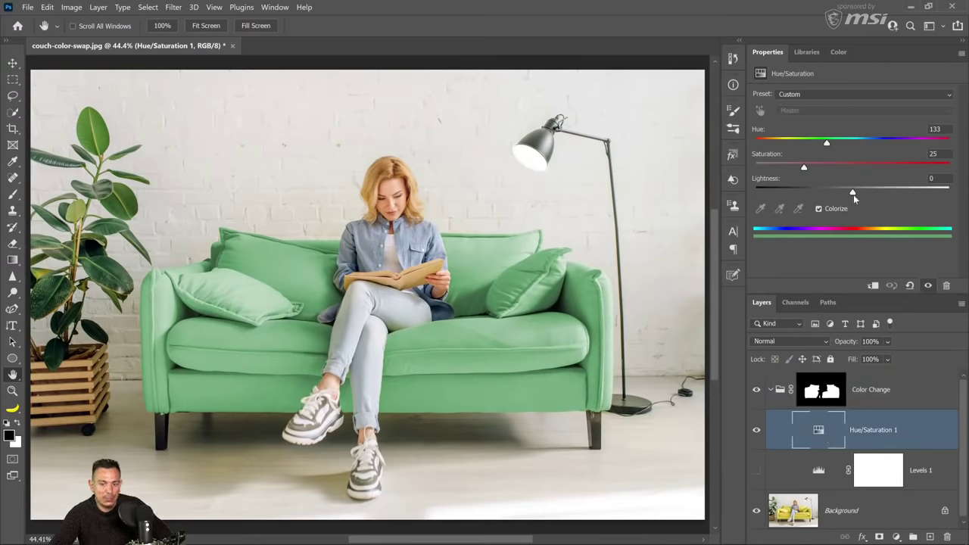
drag(853, 194, 913, 194)
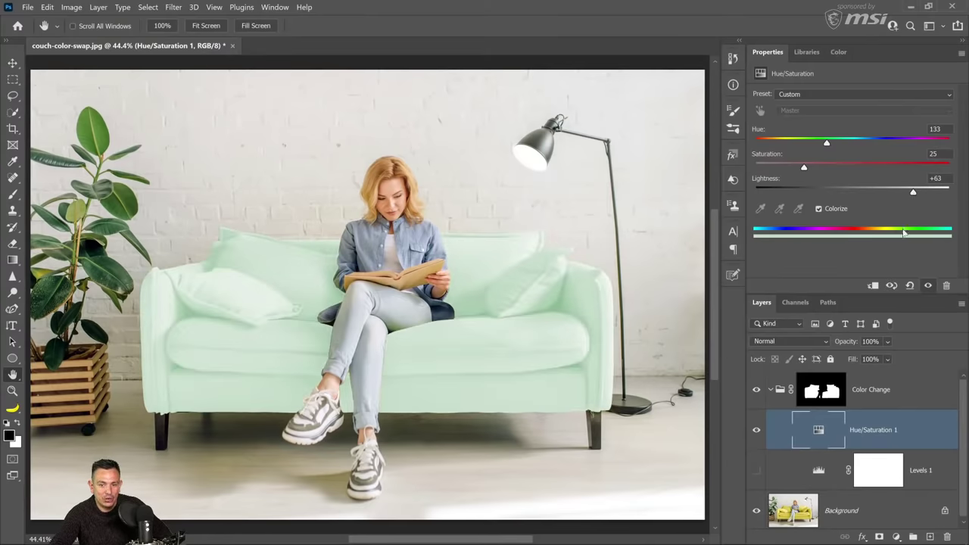
click(909, 285)
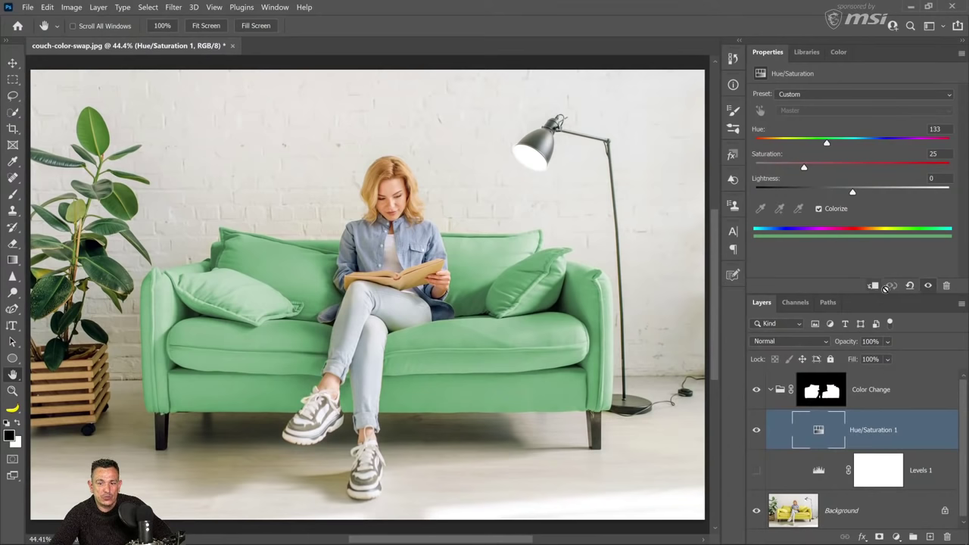
click(909, 285)
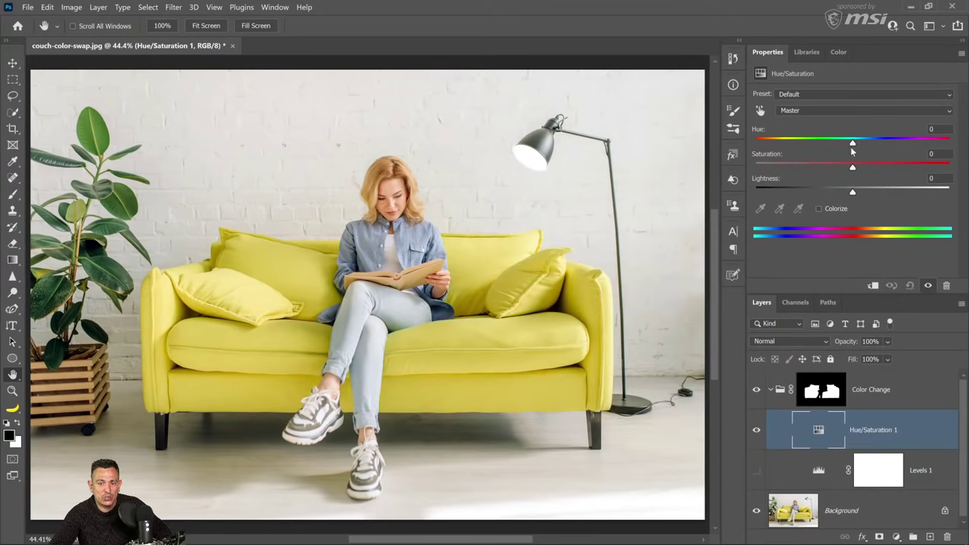
Step: Try a Hue of -38 with Lightness +67, reset the Hue/Saturation adjustment, and toggle its visibility to compare
drag(852, 143, 815, 154)
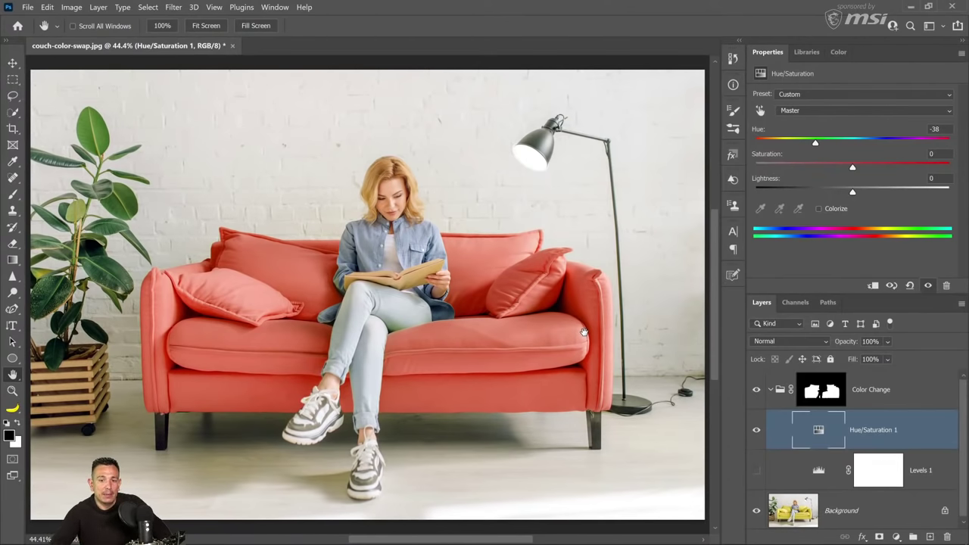
drag(853, 192, 917, 192)
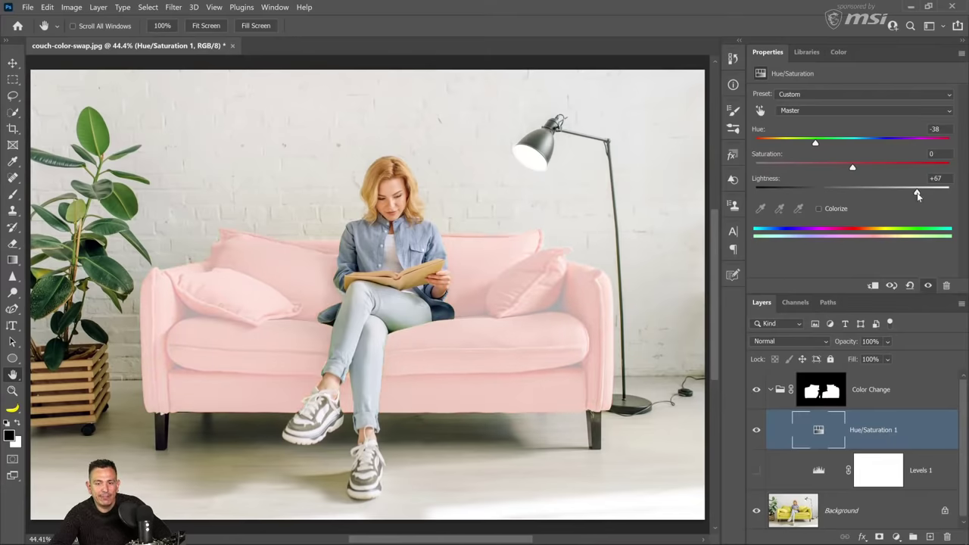
click(909, 286)
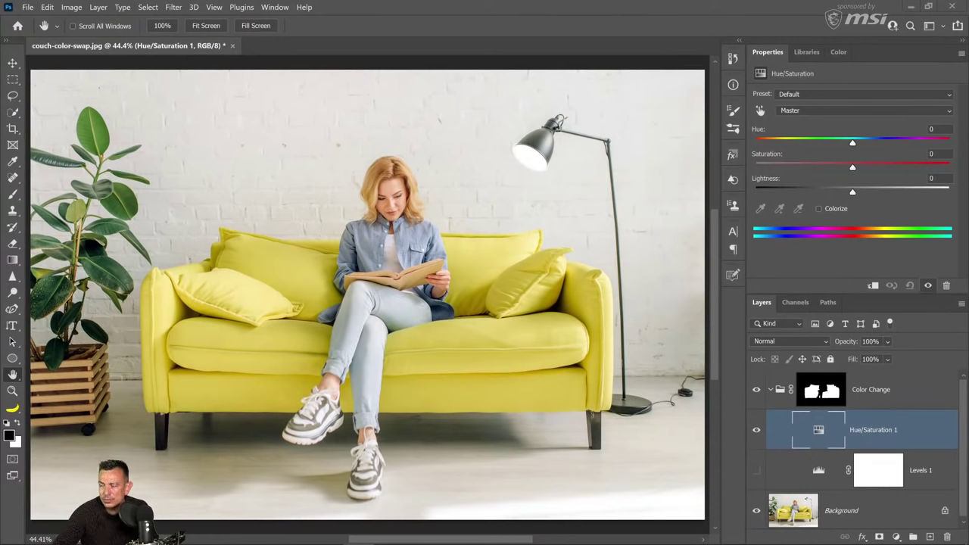
click(756, 430)
click(758, 433)
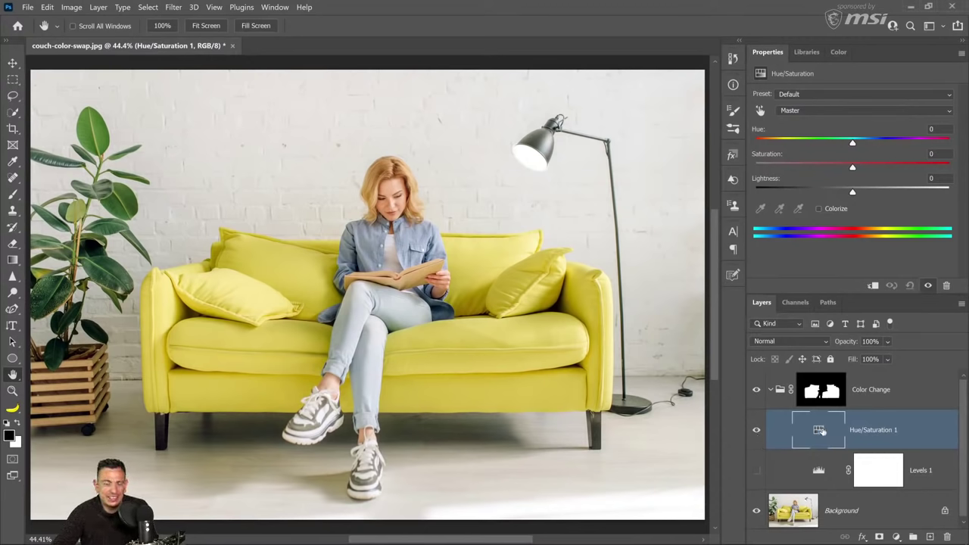
Step: Show the Levels layer again and set the Hue/Saturation layer's Saturation to -100 to turn the couch gray
click(827, 474)
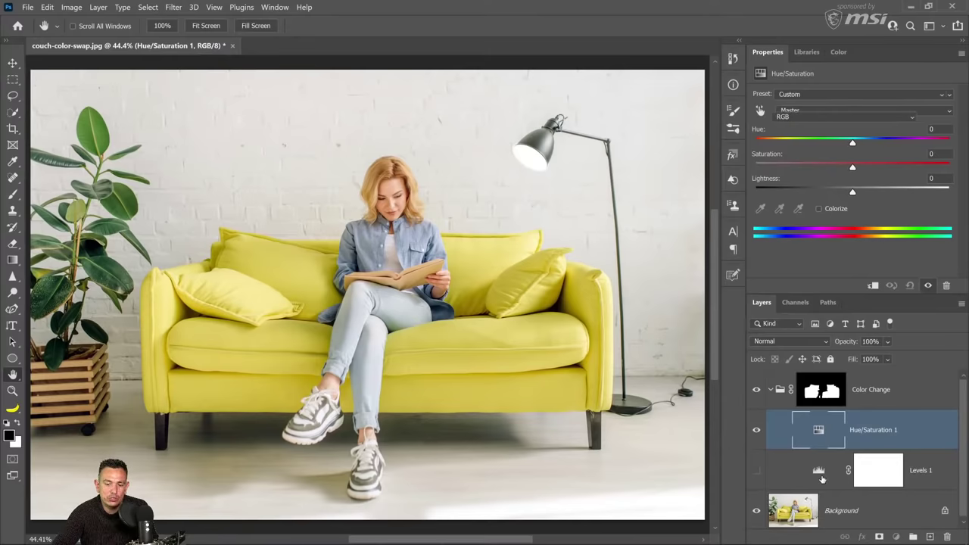
click(756, 470)
click(818, 431)
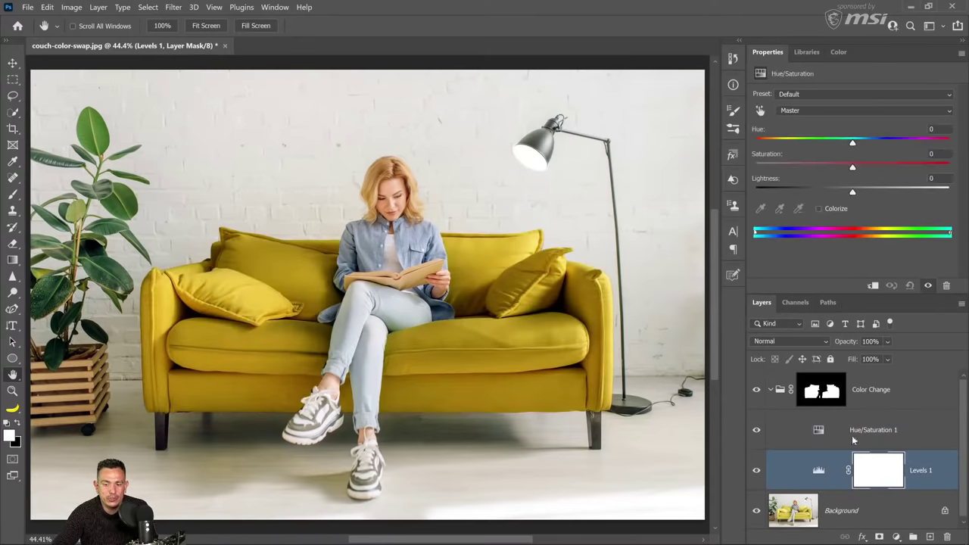
drag(853, 168, 658, 171)
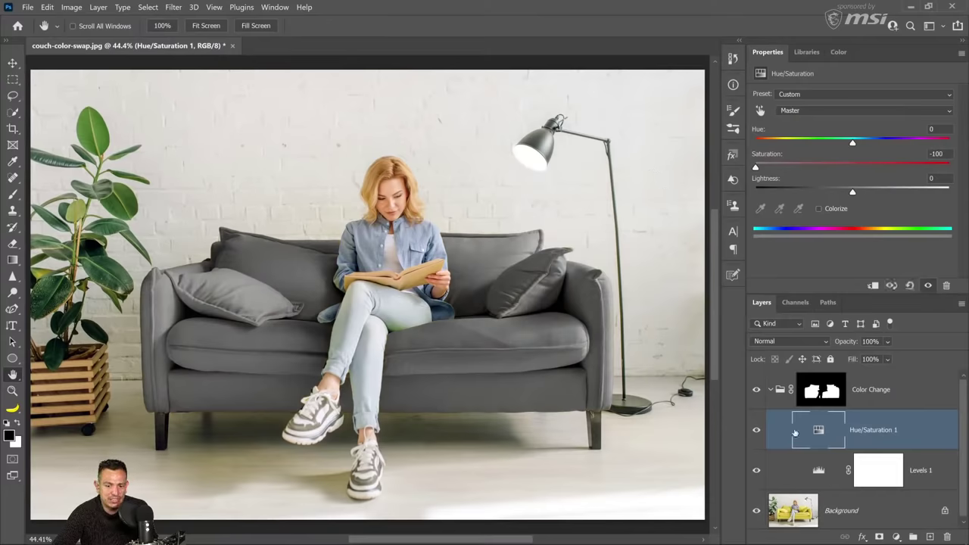
Step: Try Levels midtones at 1.41 with a highlight input of 204 on the gray couch, and return the highlight input to 255
click(822, 474)
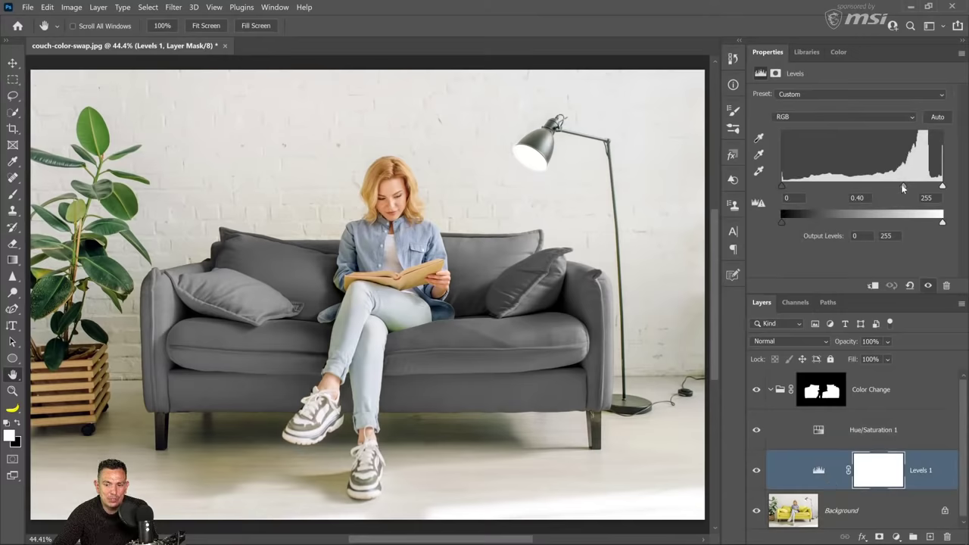
drag(903, 188, 839, 187)
drag(943, 185, 910, 188)
mouse_move(829, 187)
mouse_down()
mouse_move(845, 193)
mouse_move(831, 196)
mouse_up()
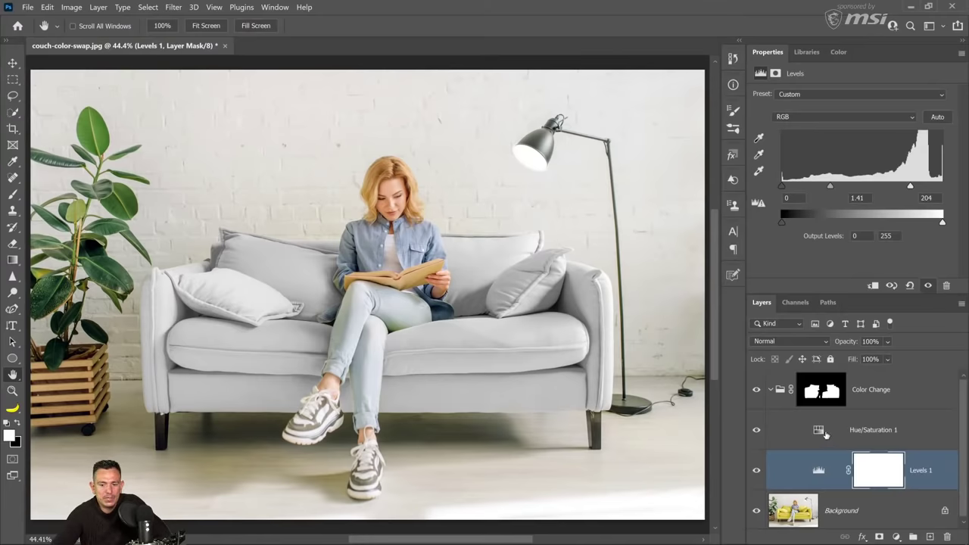
drag(910, 185, 940, 196)
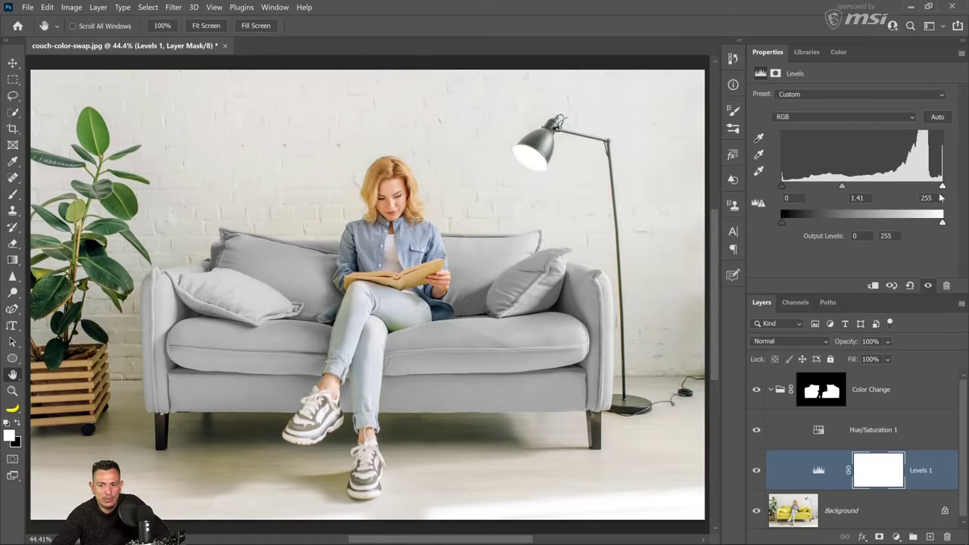
Step: Try Levels midtones at 0.26 and a raised shadow input, undo the shadow change, and set the midtones to 0.50
drag(844, 186, 916, 206)
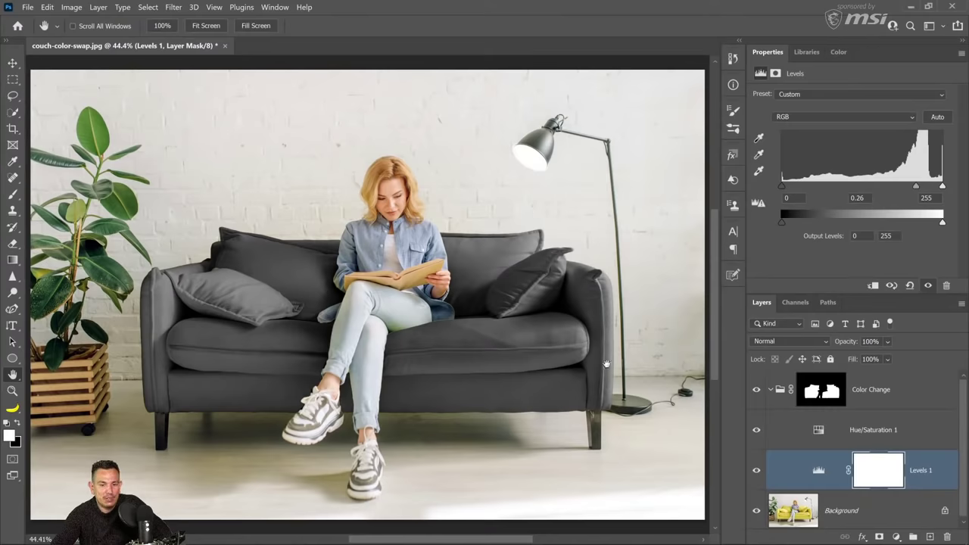
drag(782, 187, 894, 191)
key(ctrl+z)
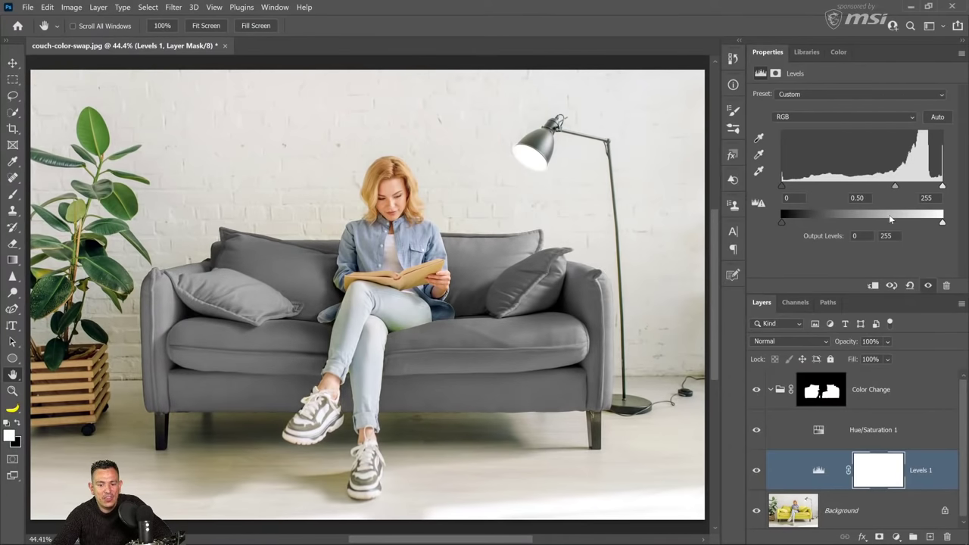
Step: Keep the Hue/Saturation layer's Saturation at -100 and set the Levels midtones to 1.08 for a lighter gray couch
click(818, 433)
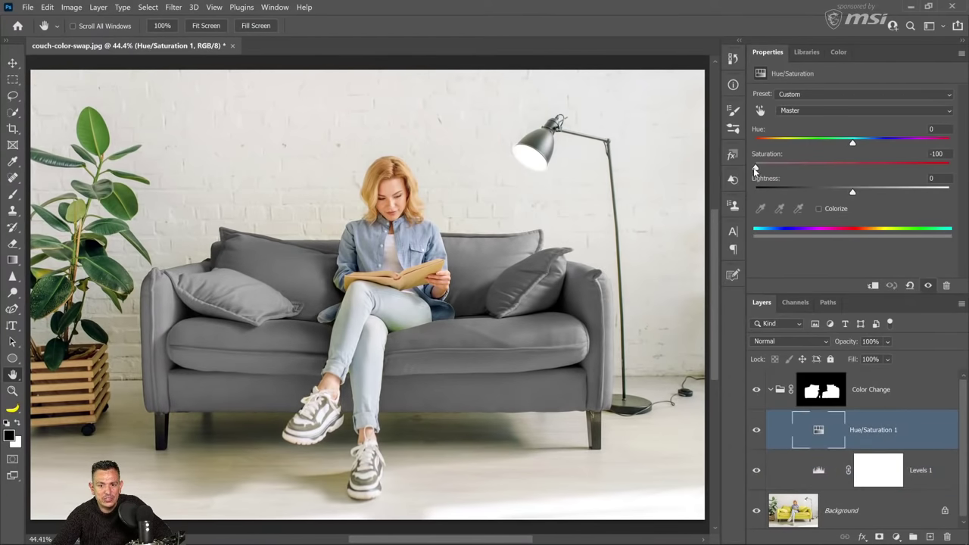
drag(755, 170, 655, 159)
click(817, 470)
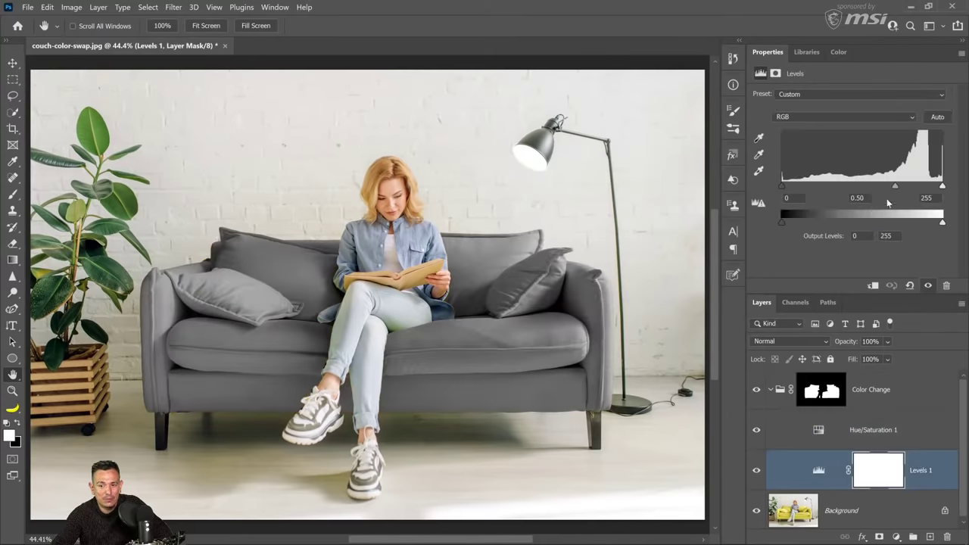
drag(894, 186, 859, 215)
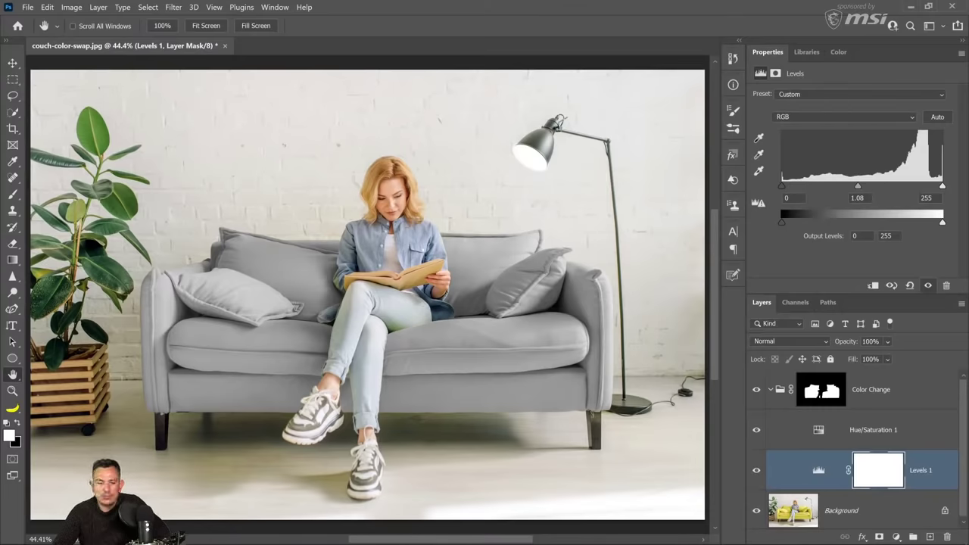
Step: Collapse and hide the Color Change group
click(817, 394)
click(771, 389)
click(756, 390)
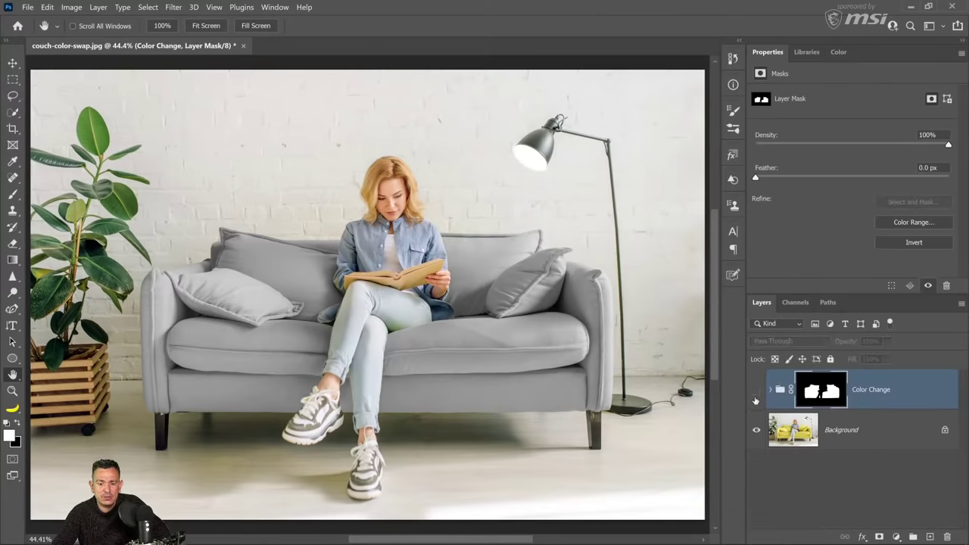
Step: Quick-select the yellow couch section to the right of the woman, including the armrest, on the Background layer
click(832, 438)
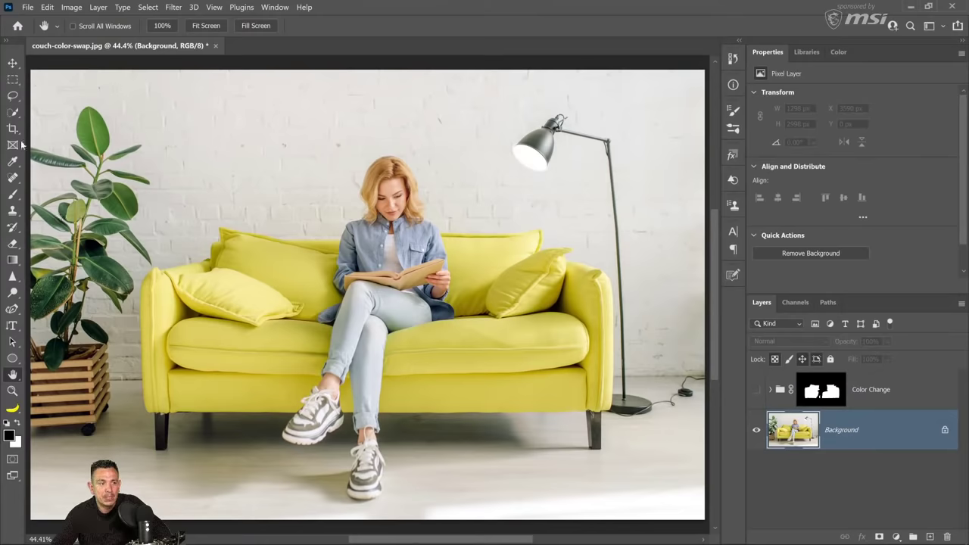
click(13, 112)
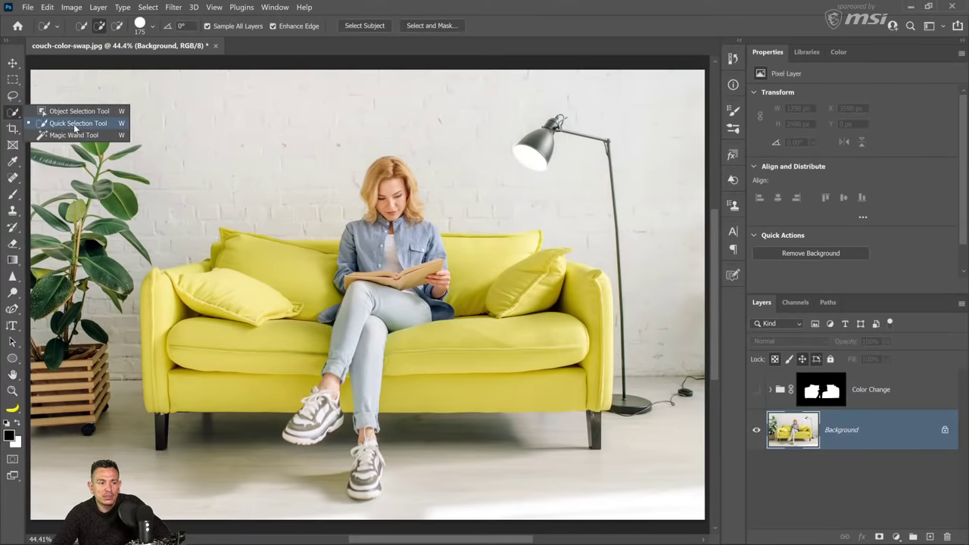
click(75, 125)
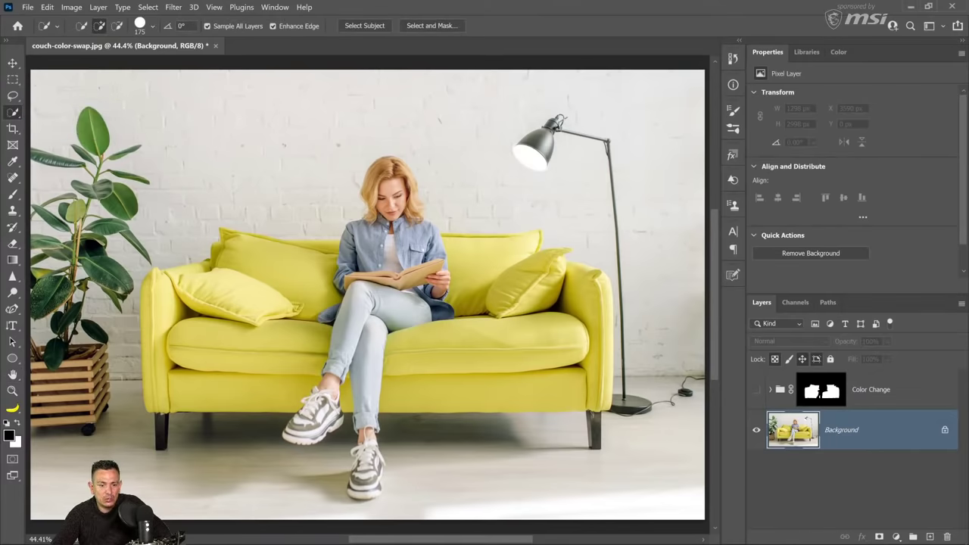
drag(485, 363, 530, 280)
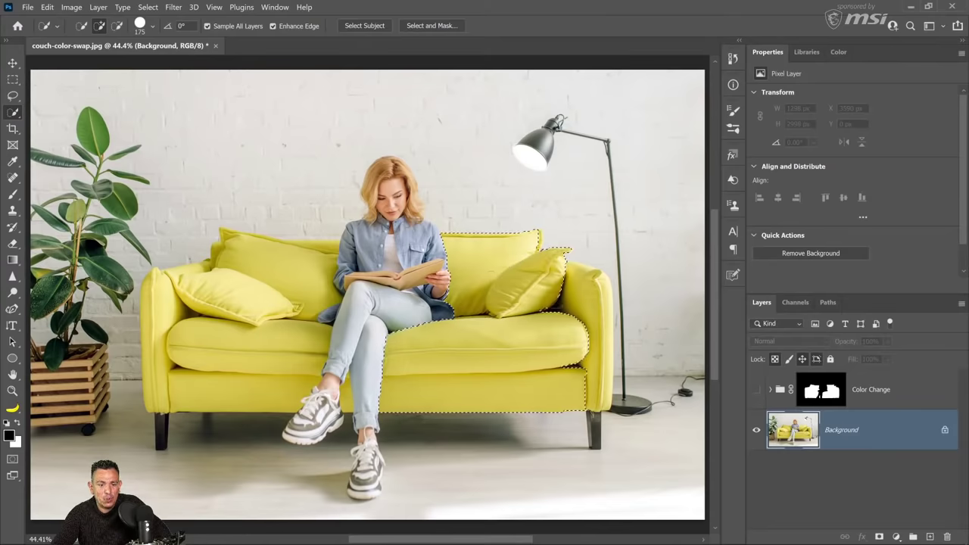
drag(600, 299, 608, 325)
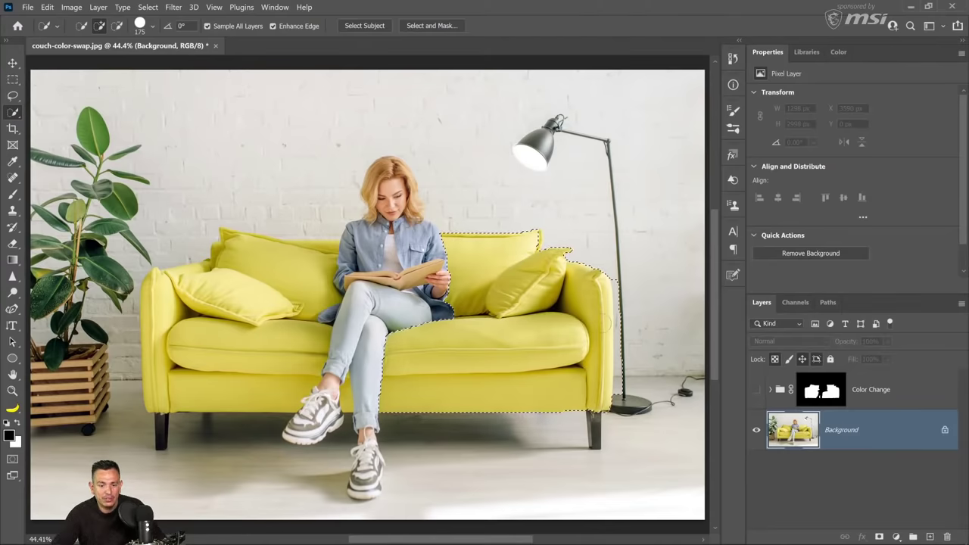
Step: Subtract the excess wall area from the selection along the right armrest's outer edge and reduce the brush size to 70
key(alt)
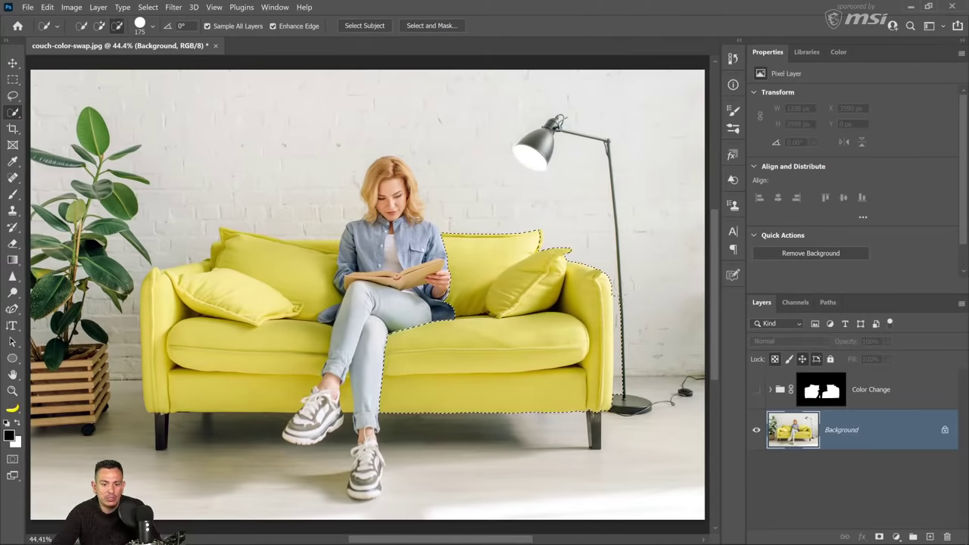
mouse_move(618, 303)
mouse_down()
mouse_move(621, 365)
mouse_move(611, 401)
mouse_up()
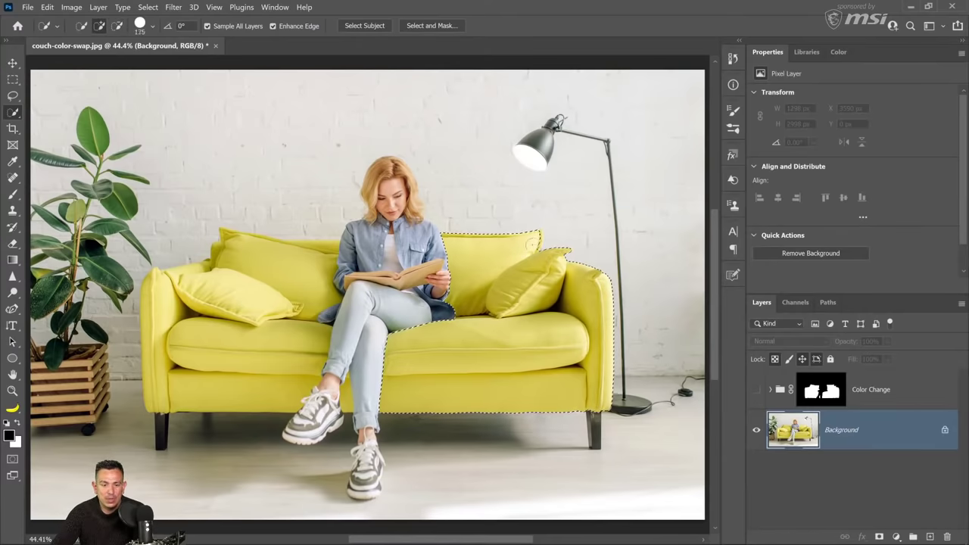
key(bracketleft)
key(bracketleft)
key(bracketleft)
key(bracketleft)
key(bracketleft)
key(bracketleft)
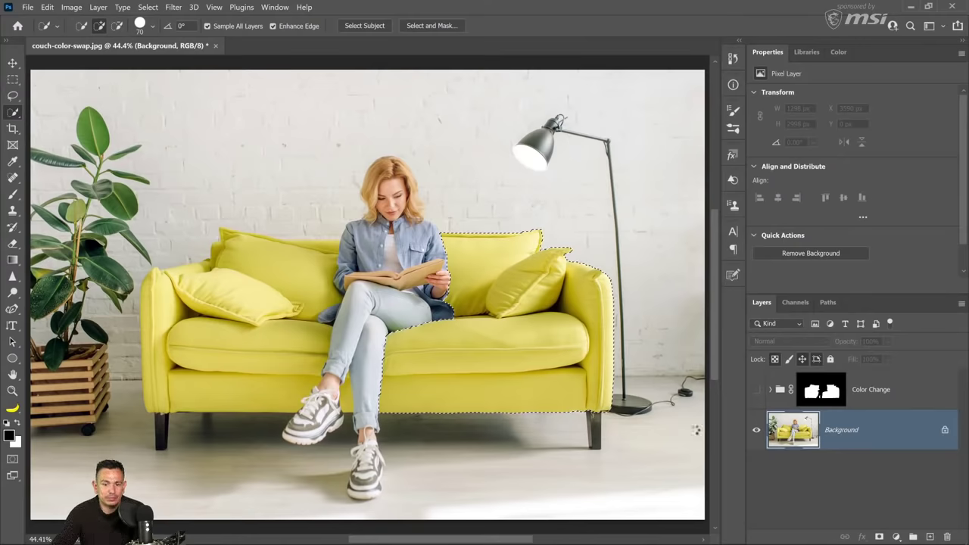
Step: Add a Hue/Saturation adjustment to the selection with Hue at -119, and try Lightness at -75 before returning it to 0
click(896, 537)
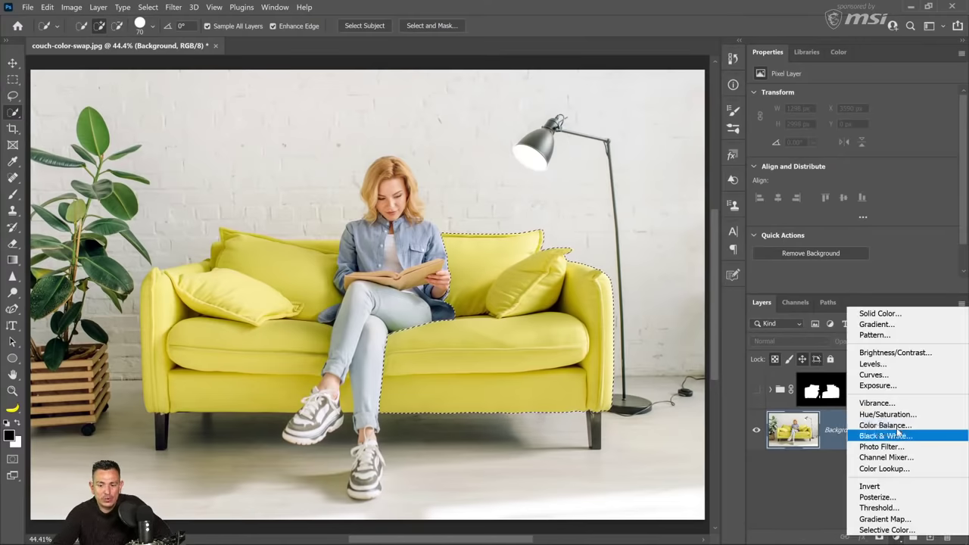
click(890, 414)
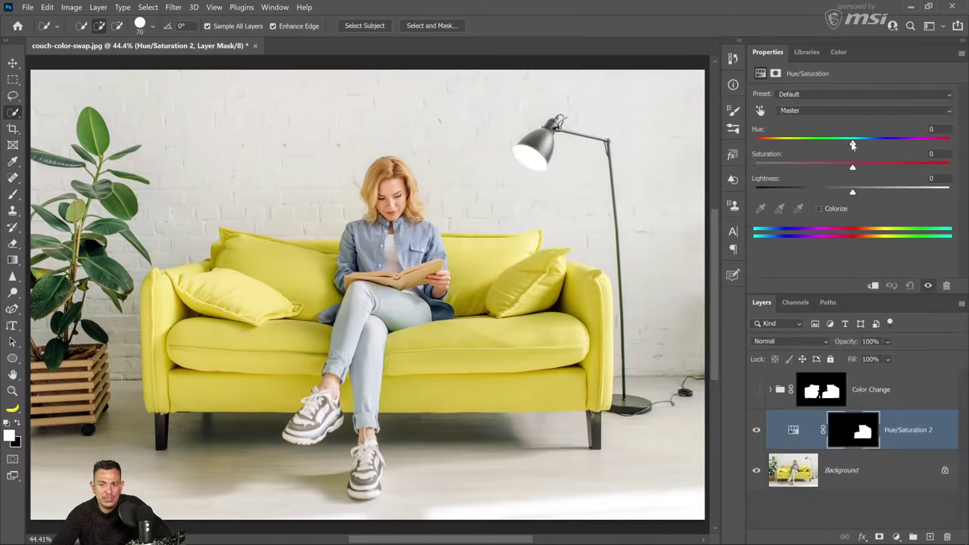
drag(852, 142, 780, 144)
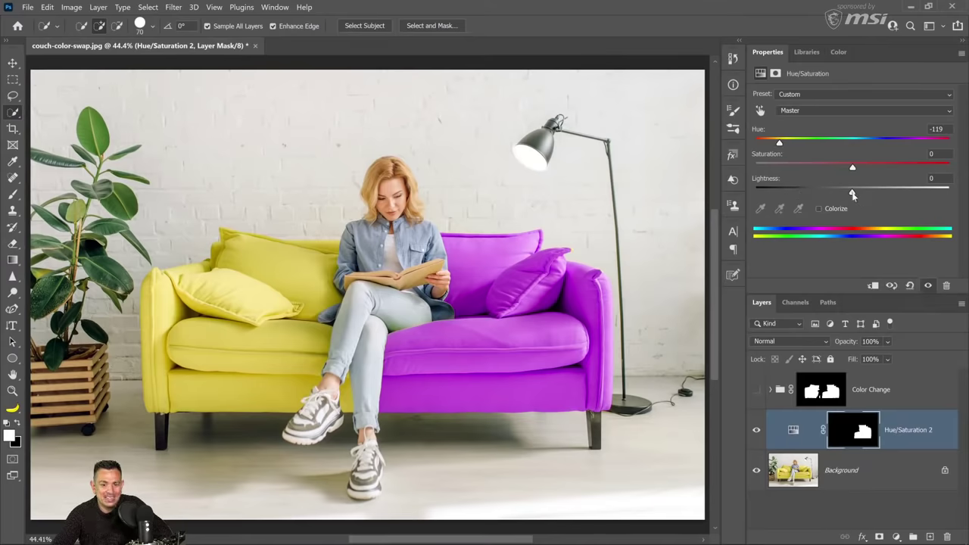
drag(852, 194, 778, 194)
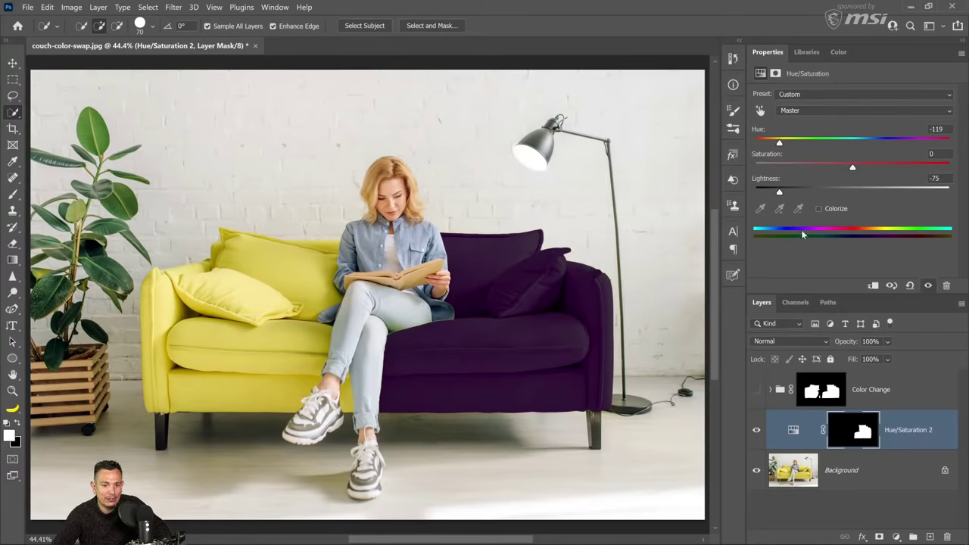
drag(779, 195, 852, 195)
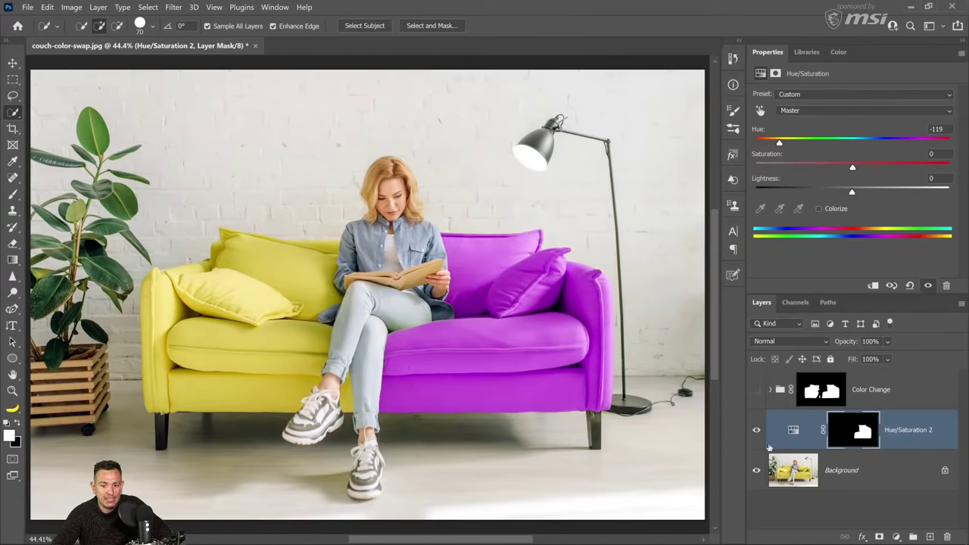
Step: Create a layer group, move the Hue/Saturation 2 mask onto it, and place the adjustment layer inside
click(912, 536)
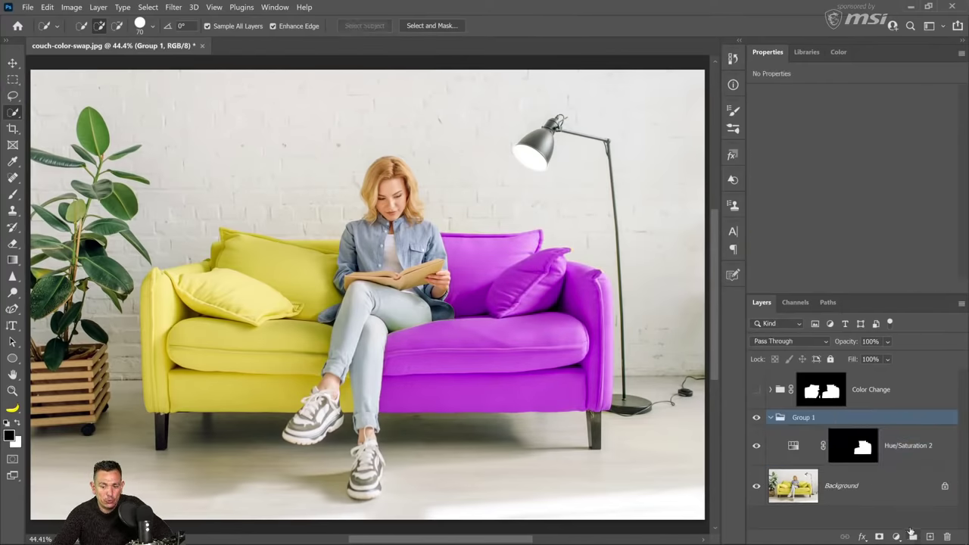
click(855, 452)
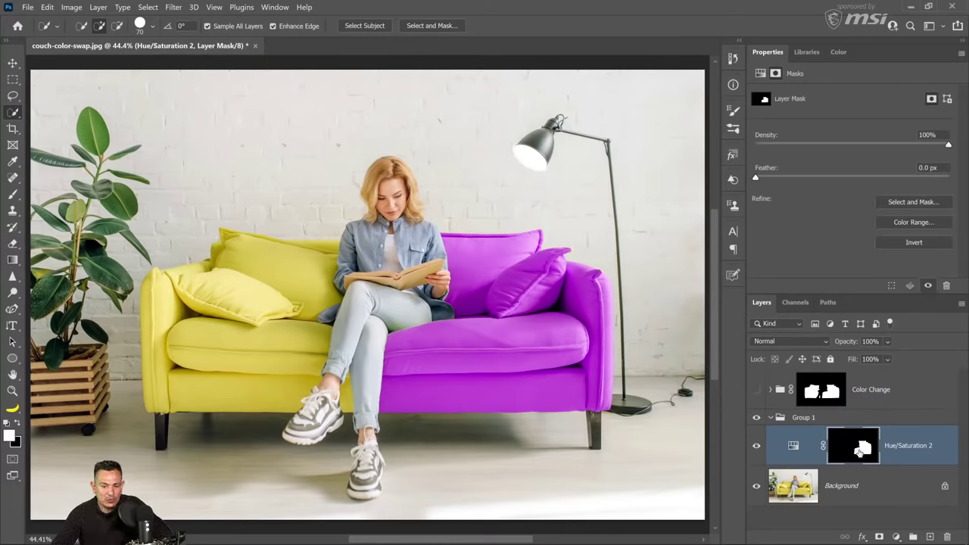
drag(853, 448, 838, 421)
drag(795, 473, 812, 442)
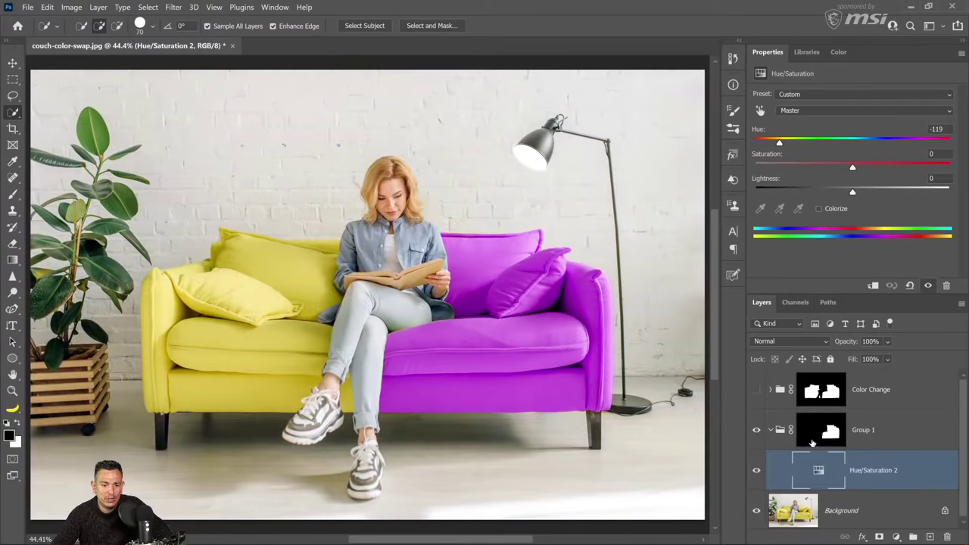
Step: Add a Levels adjustment layer inside Group 1 and place it below Hue/Saturation 2
click(897, 536)
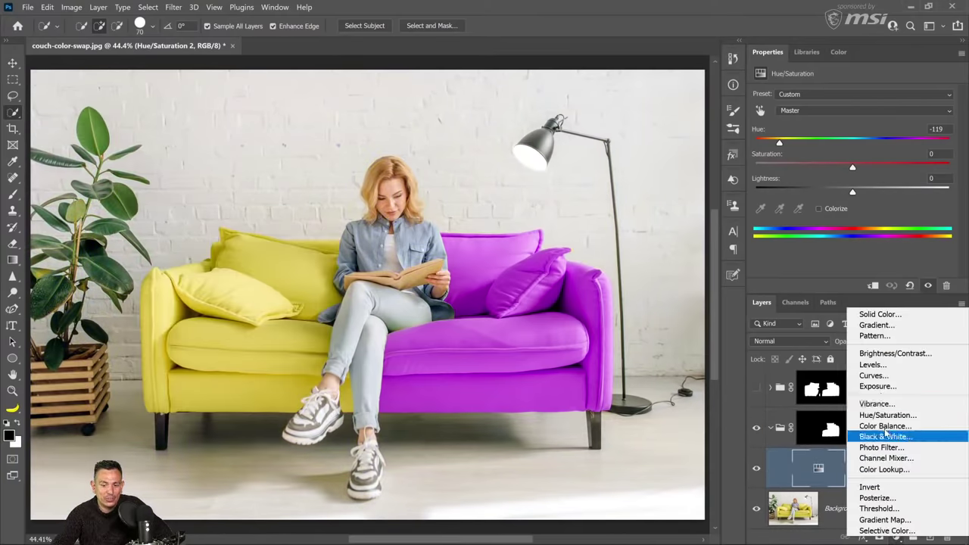
click(880, 366)
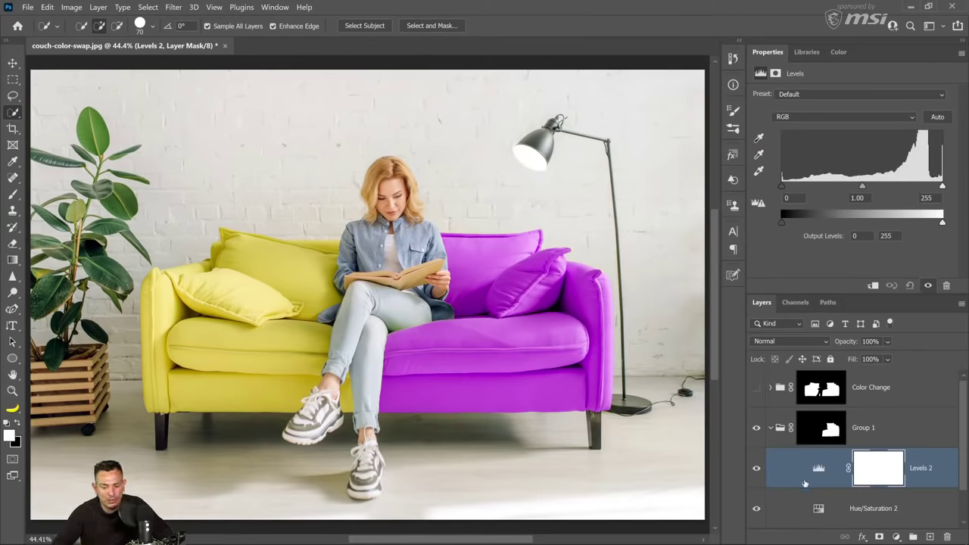
scroll(815, 437, down, 1)
drag(818, 429, 833, 472)
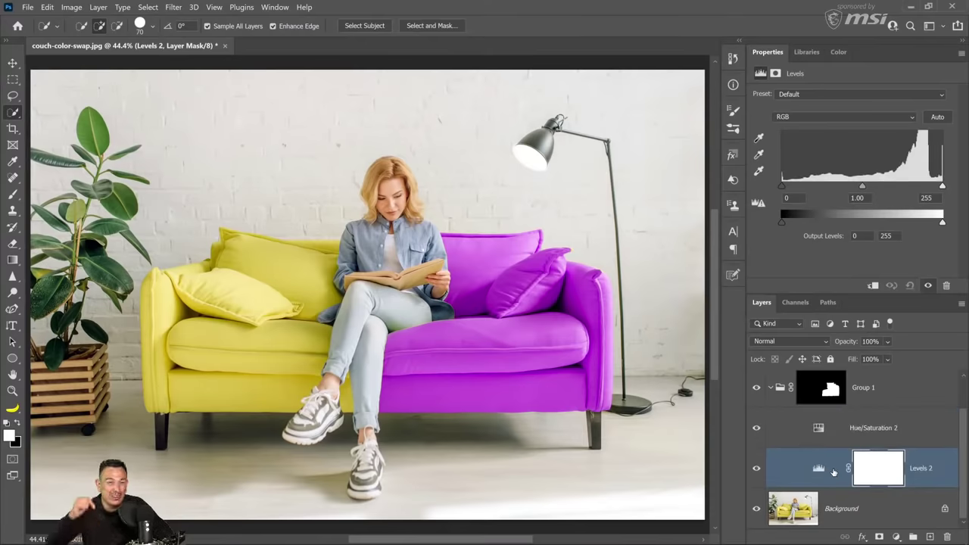
Step: Try Levels inputs of 46, 1.76 and 231 below Hue/Saturation 2 on the purple half of the couch
click(862, 187)
mouse_move(862, 187)
mouse_down()
mouse_move(918, 187)
mouse_move(797, 191)
mouse_move(906, 188)
mouse_move(811, 188)
mouse_move(846, 188)
mouse_up()
drag(942, 187, 928, 191)
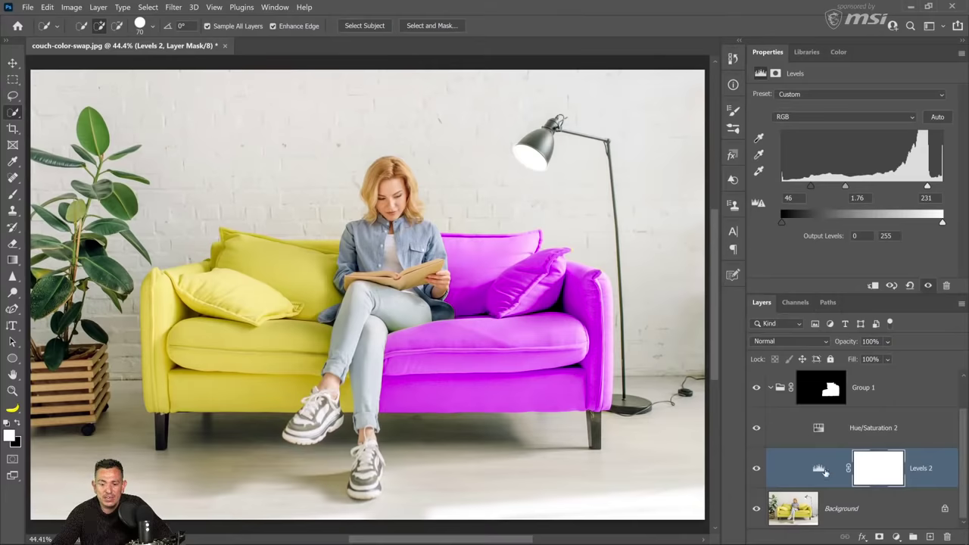
mouse_move(817, 473)
mouse_down()
mouse_move(822, 416)
mouse_move(825, 469)
mouse_up()
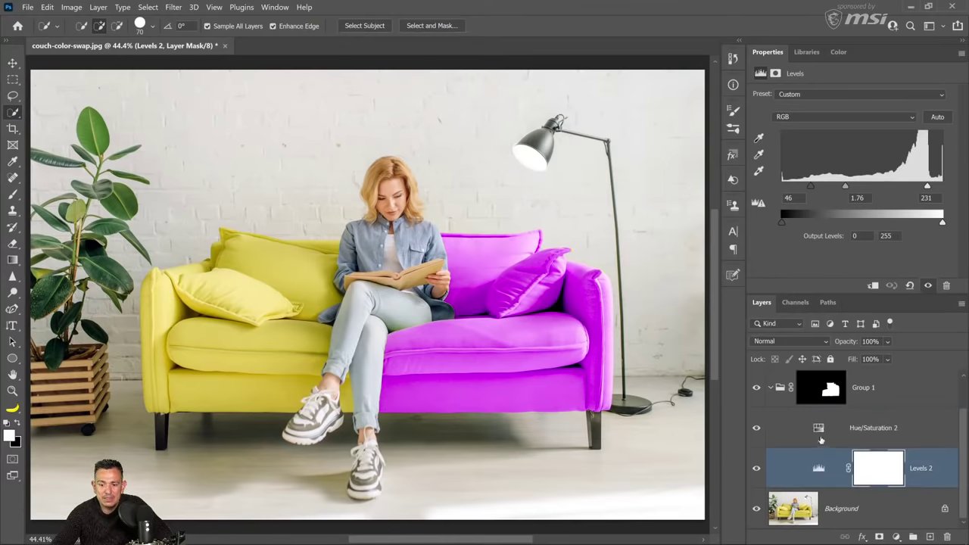
click(822, 428)
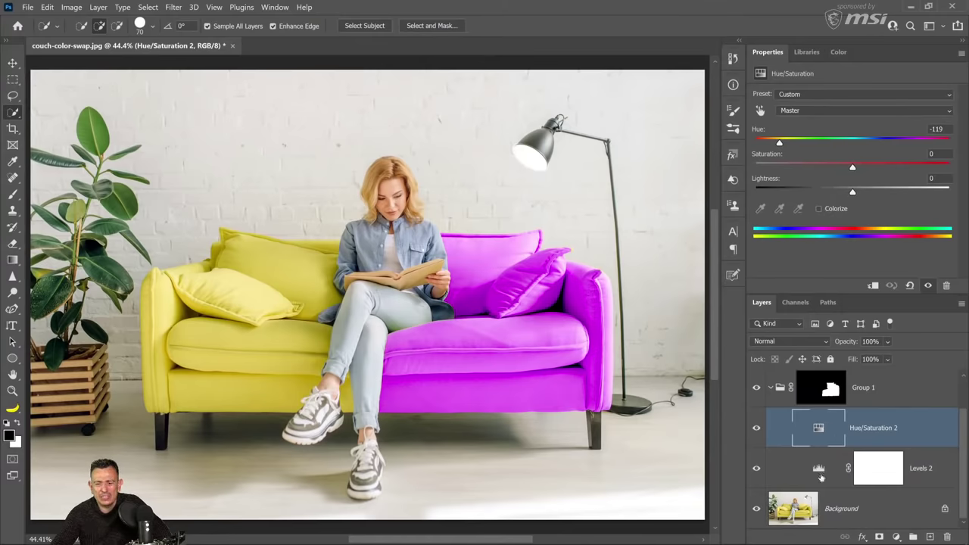
Step: Try Levels above Hue/Saturation 2, reset its shadow input to 0, darken the midtones, and move Hue/Saturation 2 back above Levels
drag(822, 478, 830, 426)
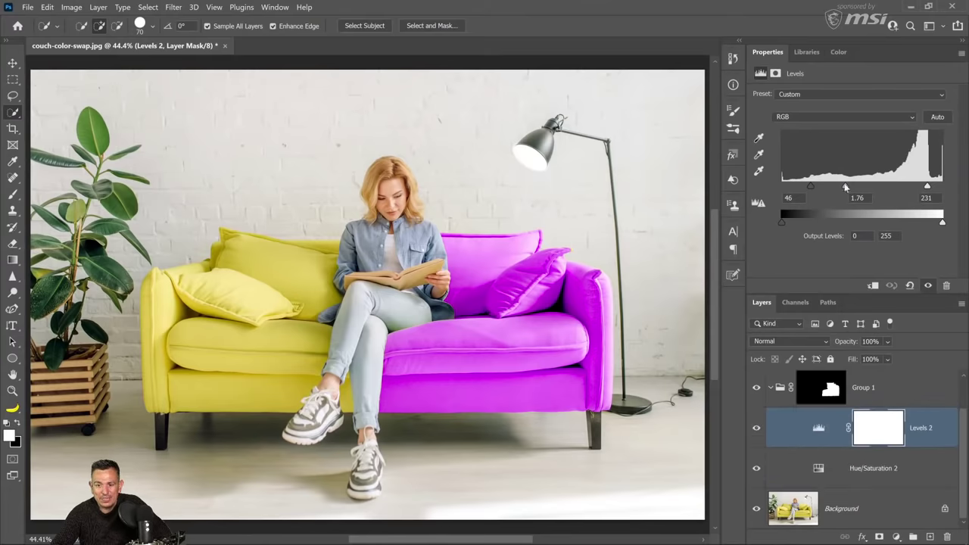
drag(845, 187, 782, 185)
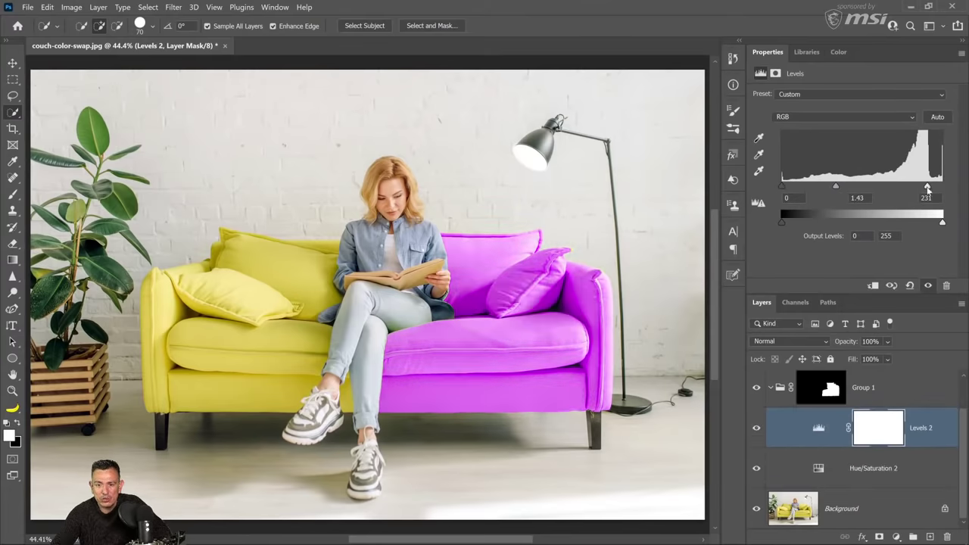
drag(927, 187, 942, 187)
drag(841, 187, 868, 187)
drag(815, 473, 840, 432)
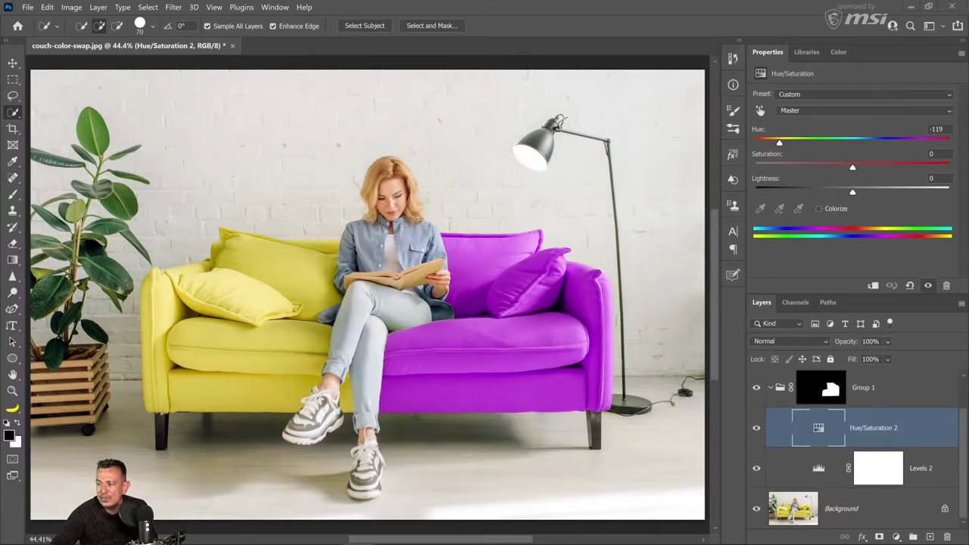
Step: Collapse and hide Group 1, and make the Background layer active
click(770, 387)
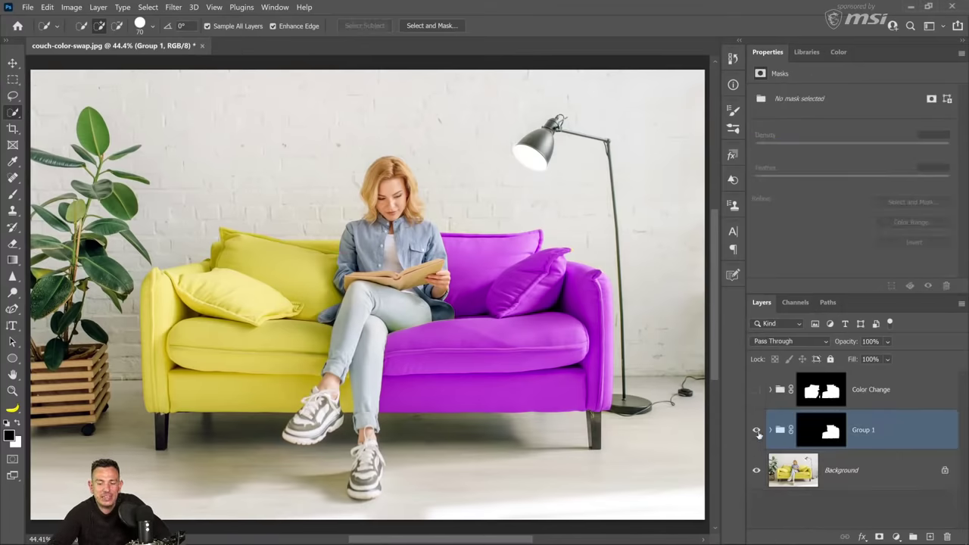
click(756, 430)
click(798, 474)
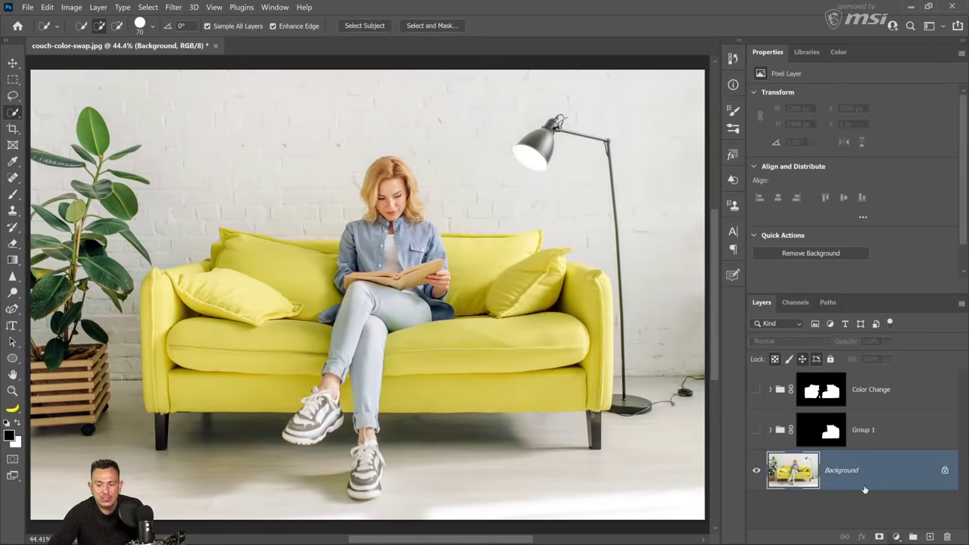
Step: Load Group 1's mask as a selection and add a Gradient Map adjustment above the Background layer
ctrl+click(825, 438)
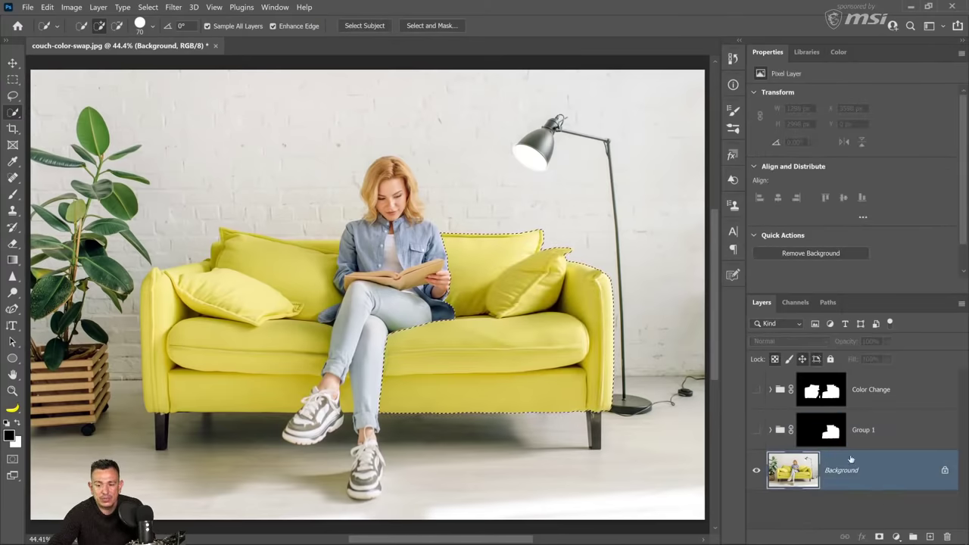
click(896, 536)
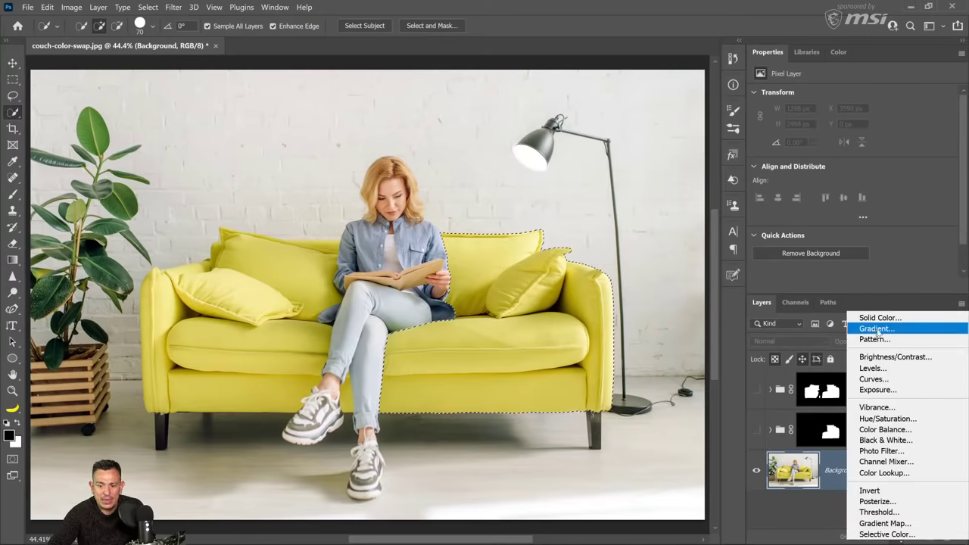
click(899, 524)
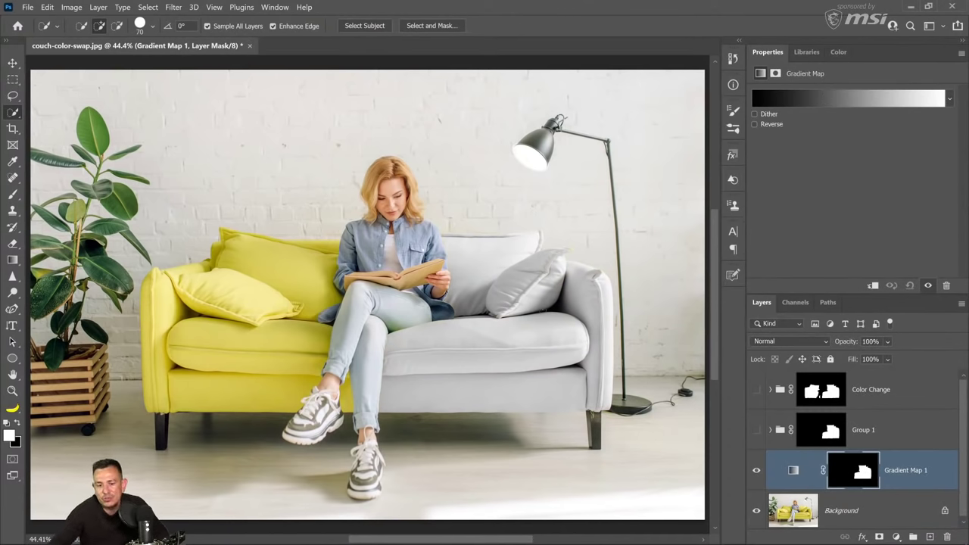
Step: Edit the Gradient Map's gradient and change its black color stop to bright green 7eff00
click(803, 104)
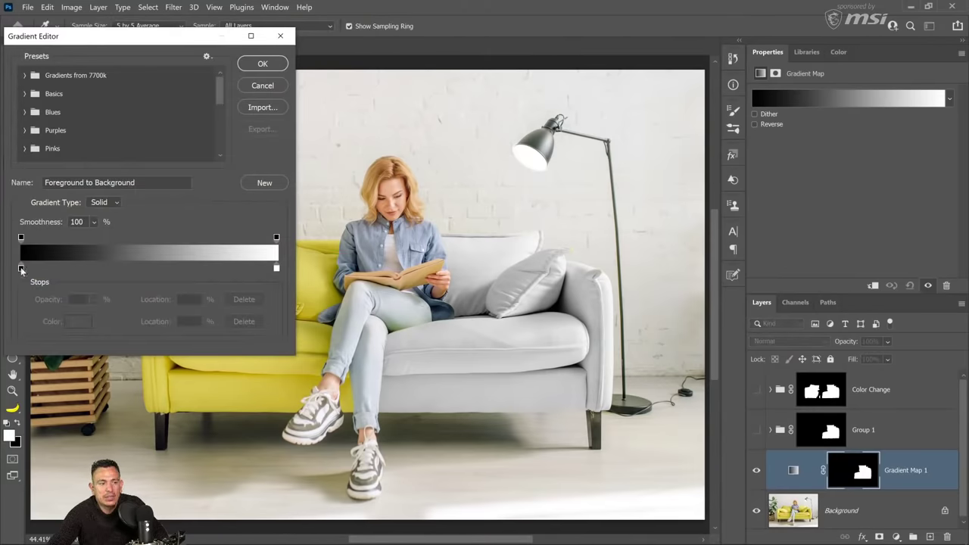
double_click(21, 269)
click(489, 275)
drag(462, 168, 496, 138)
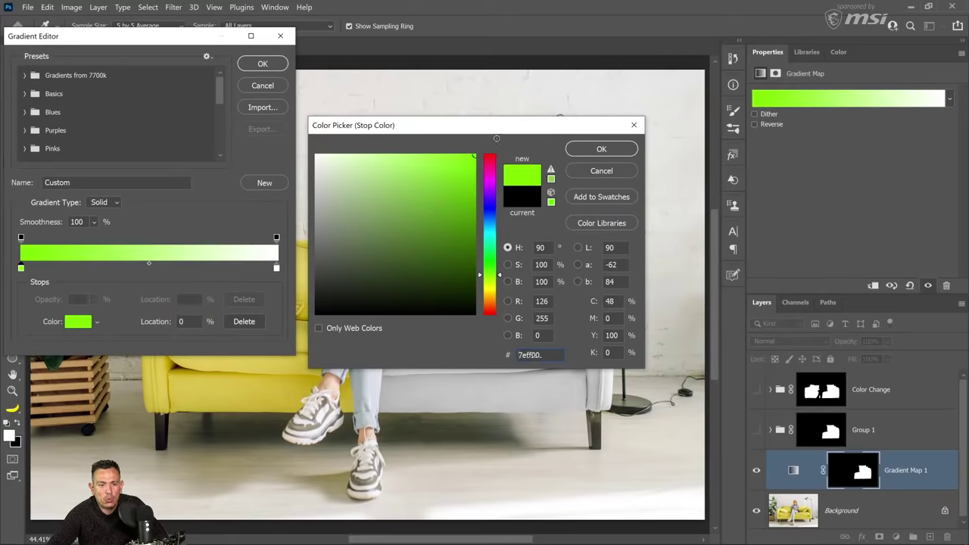
click(604, 154)
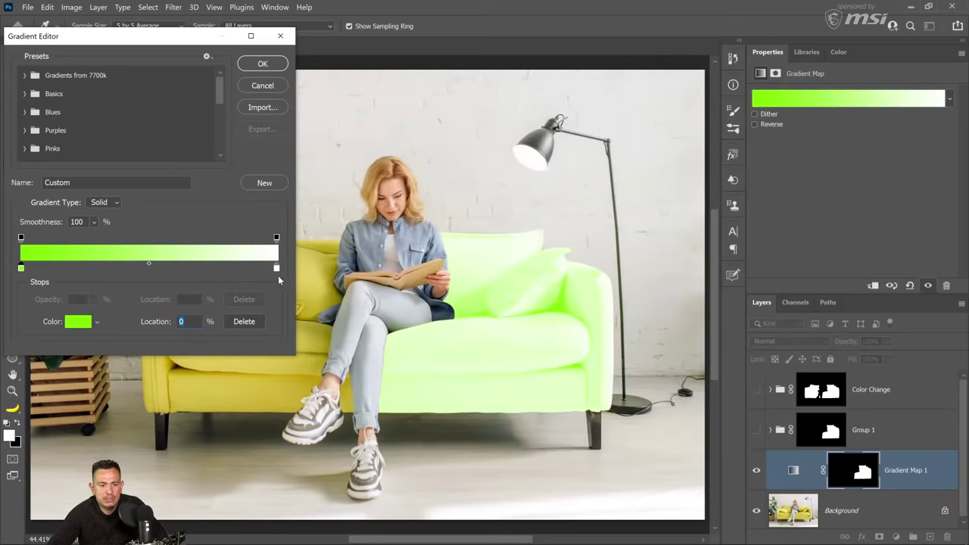
Step: Darken the gradient's green color stop at location 0% to a very dark green
double_click(21, 269)
click(474, 300)
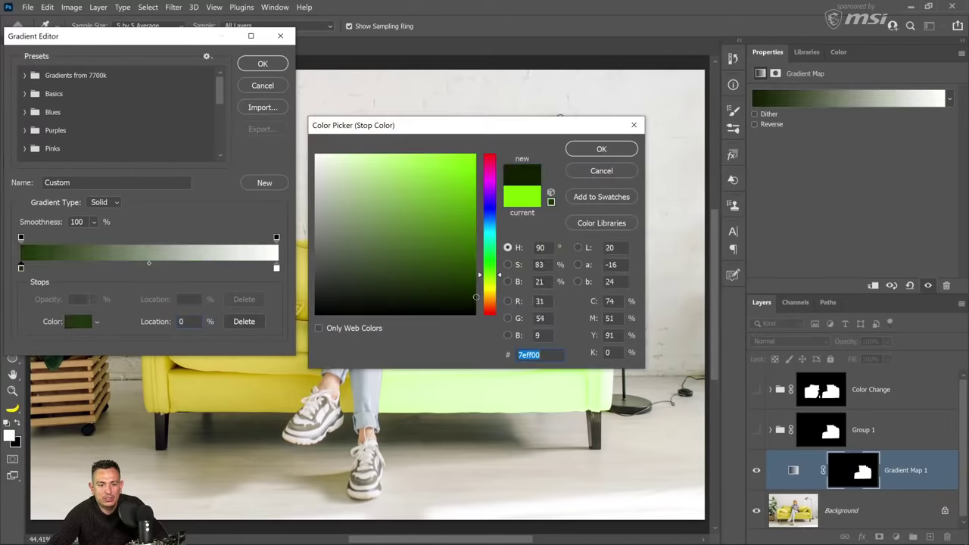
click(598, 150)
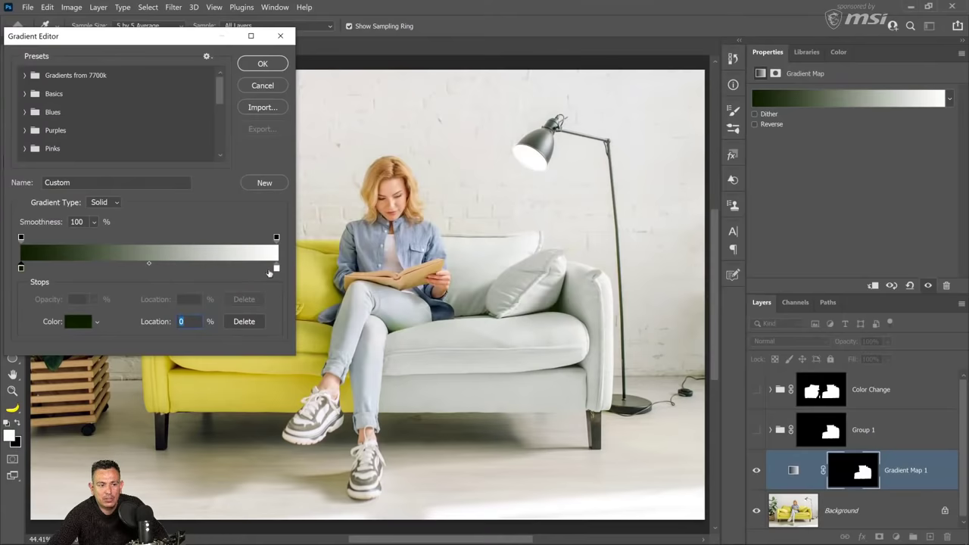
Step: Recolor the gradient's white stop to medium green 3b682b and move it to location 47%
drag(276, 270, 183, 271)
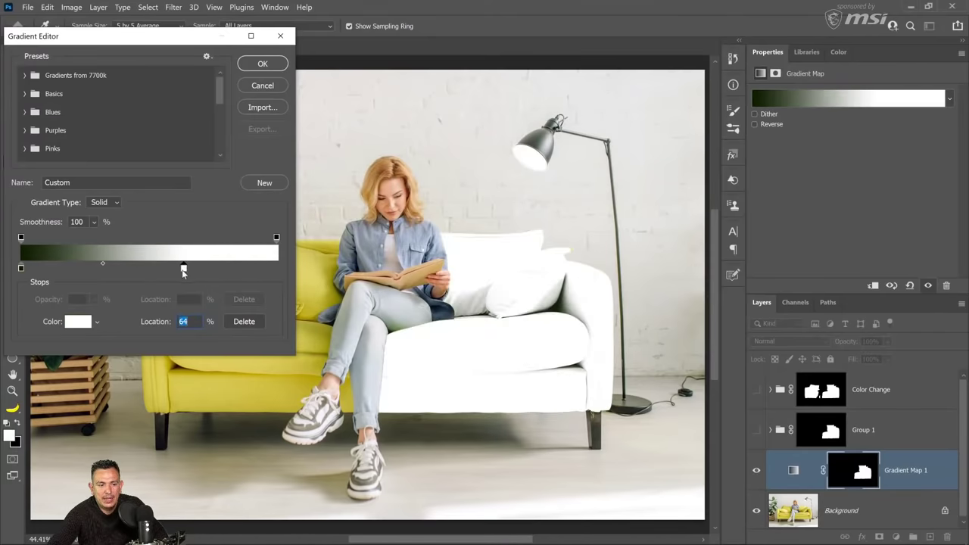
double_click(183, 270)
click(489, 269)
click(456, 228)
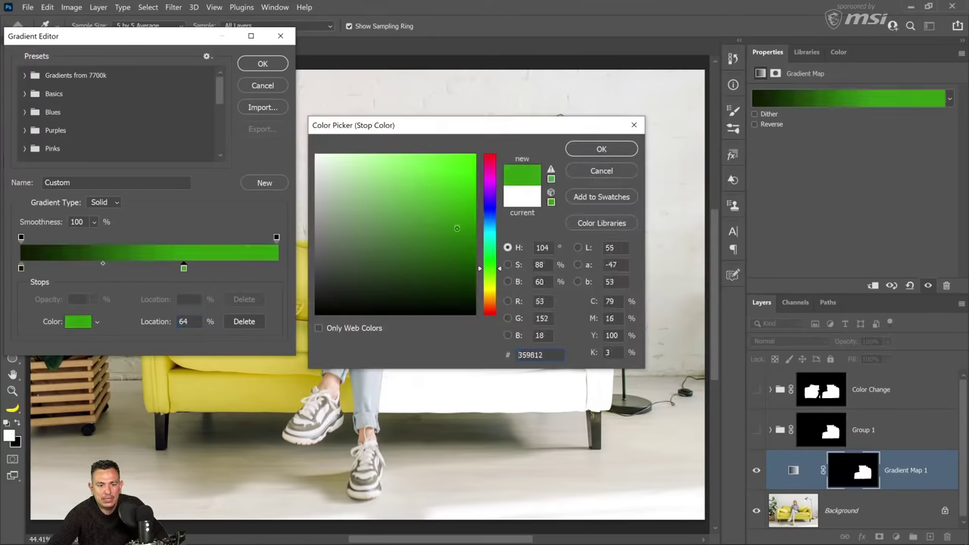
drag(456, 228, 409, 249)
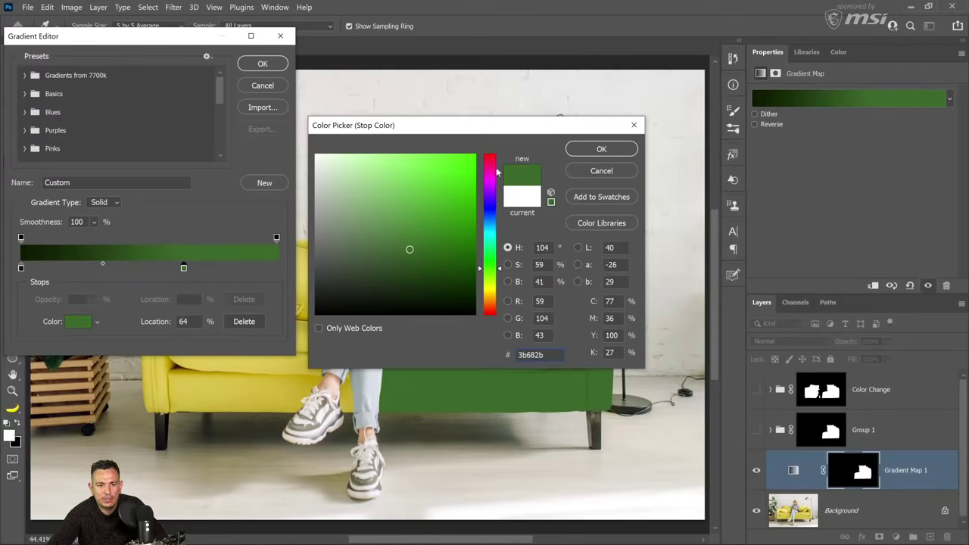
click(594, 151)
drag(182, 268, 141, 268)
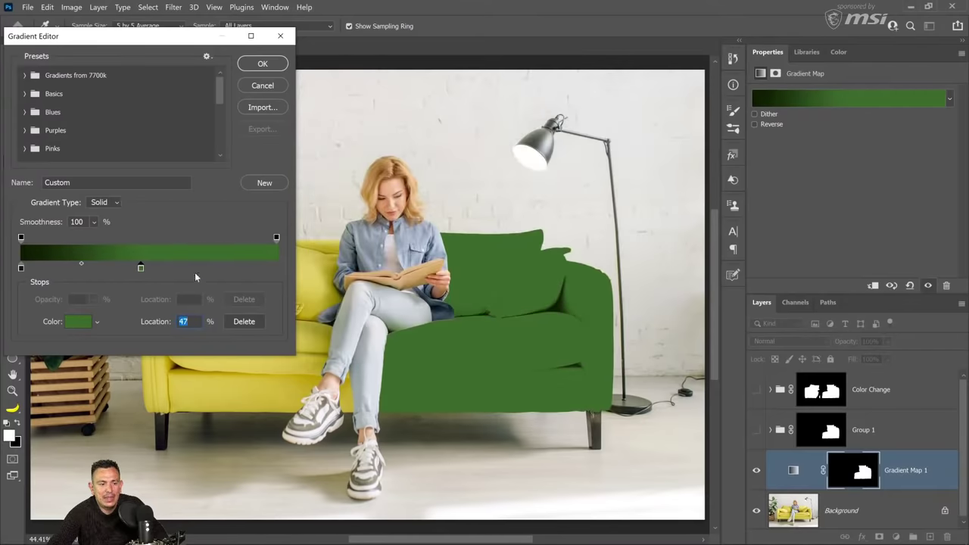
Step: Add a light green dbfcd0 stop at the gradient's 100% location and accept the edited gradient
click(276, 268)
double_click(276, 269)
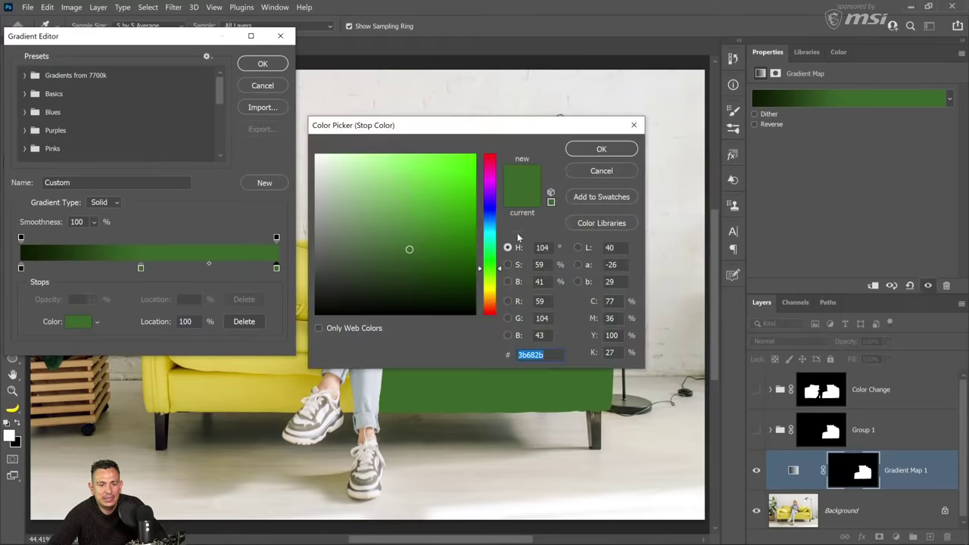
click(343, 156)
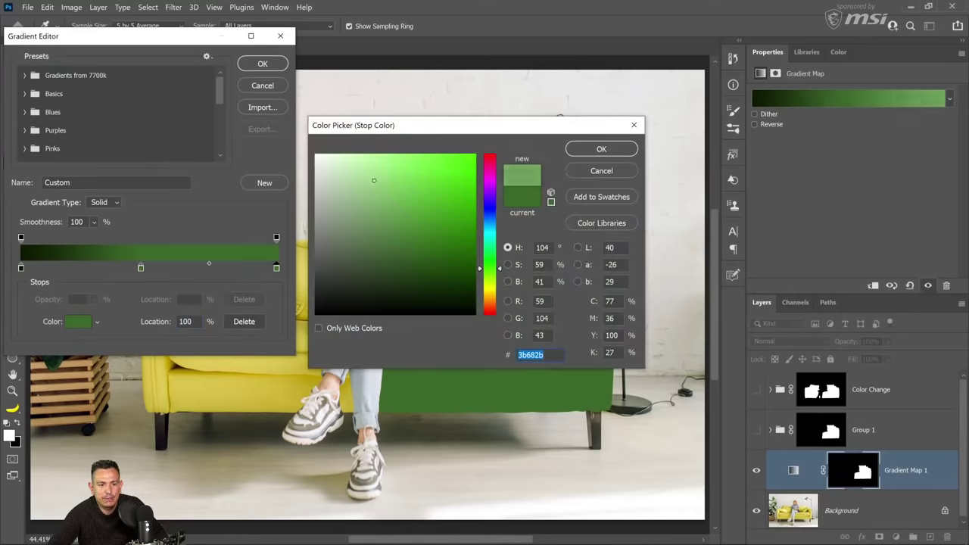
click(599, 150)
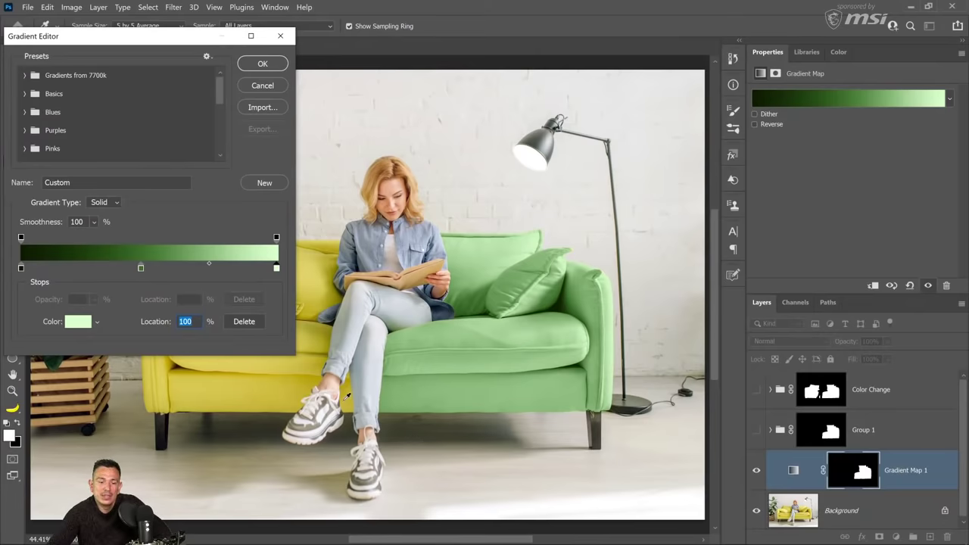
click(262, 63)
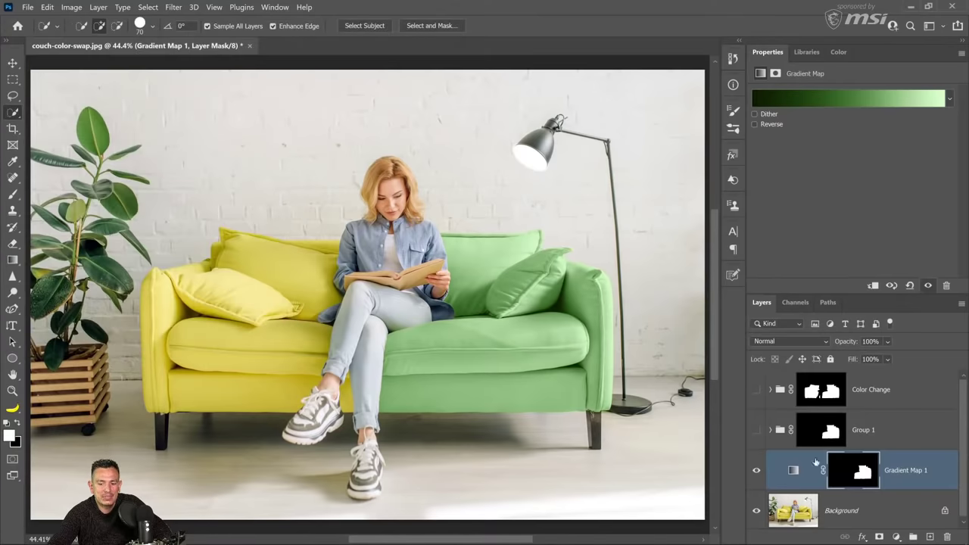
Step: Change the Gradient Map layer's blend mode to Color
click(773, 342)
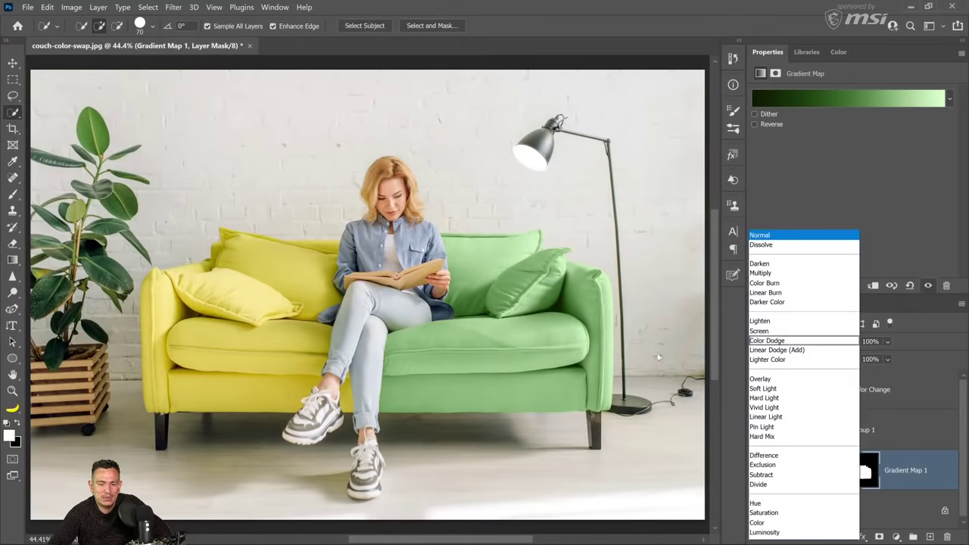
click(765, 518)
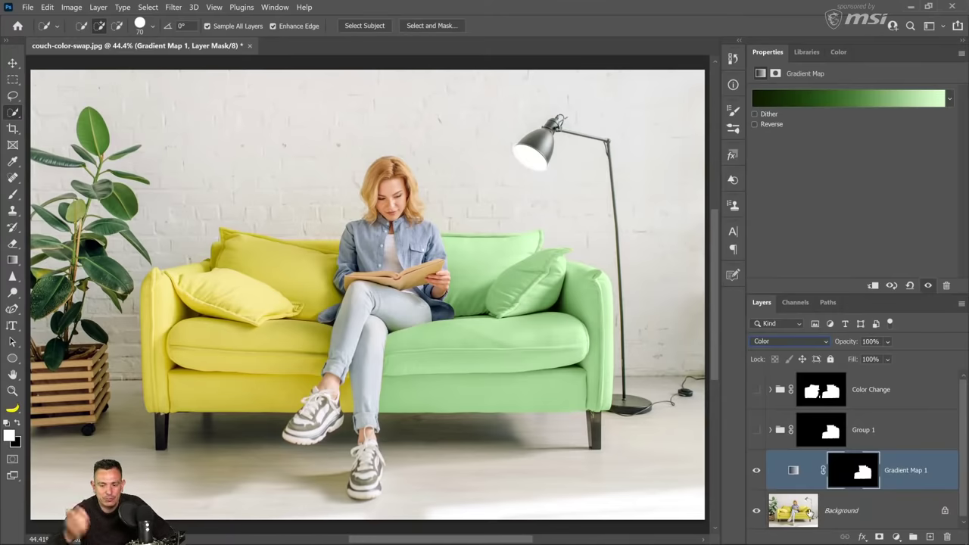
Step: Reopen the Gradient Map's gradient for editing and set its middle stop at 47% to pure red ff0000
click(805, 478)
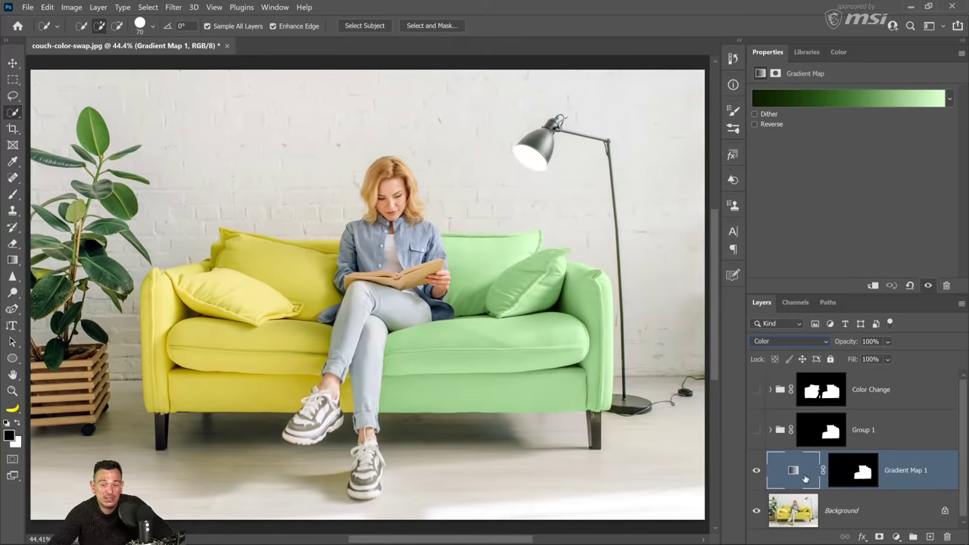
click(829, 98)
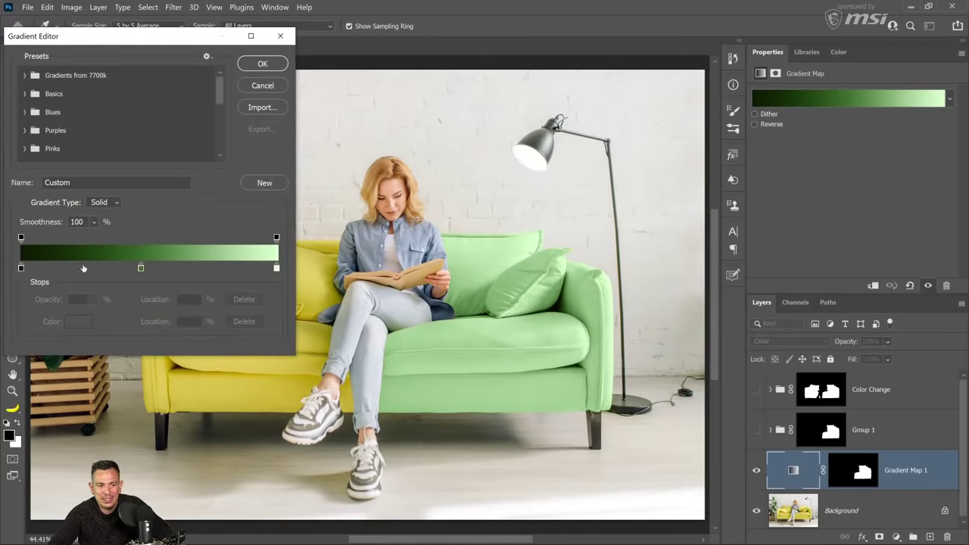
double_click(140, 268)
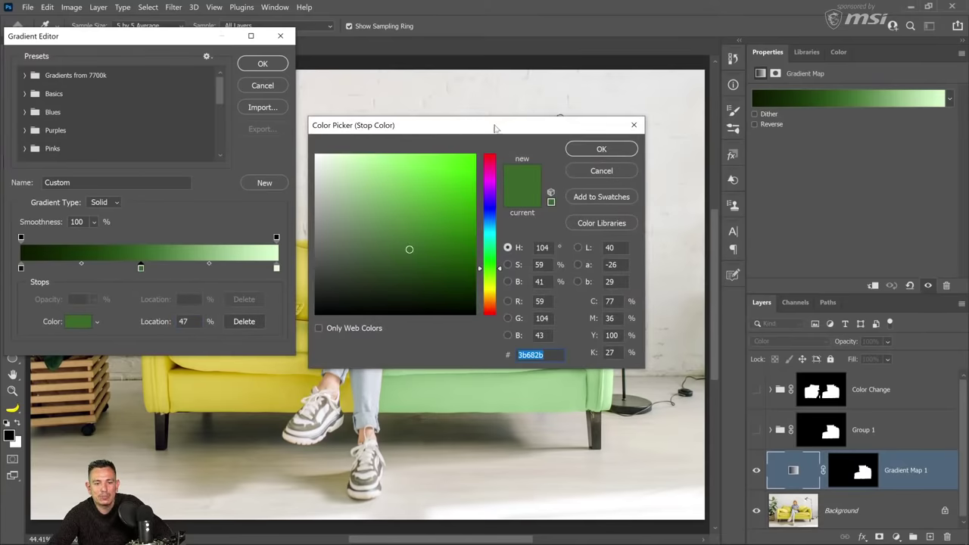
drag(495, 128, 731, 119)
text(ff0000)
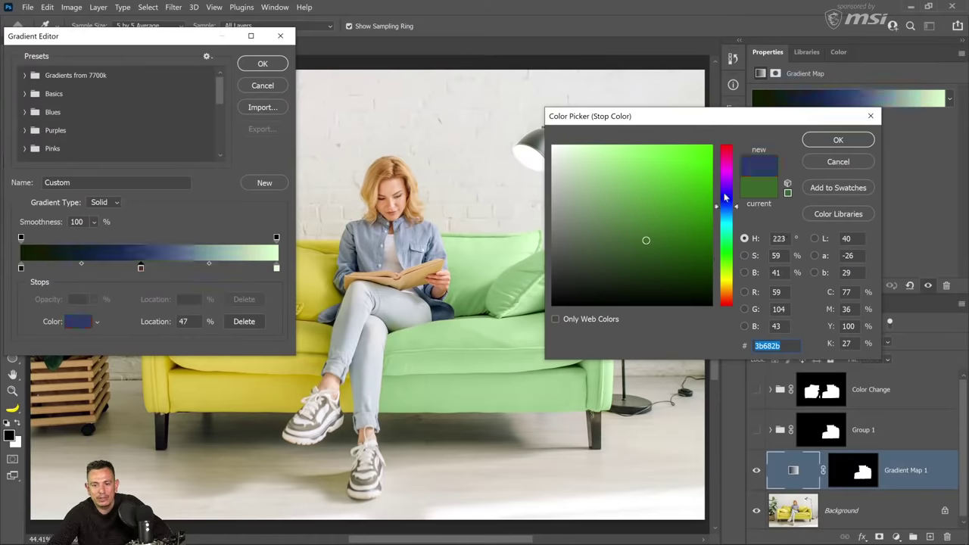
click(829, 141)
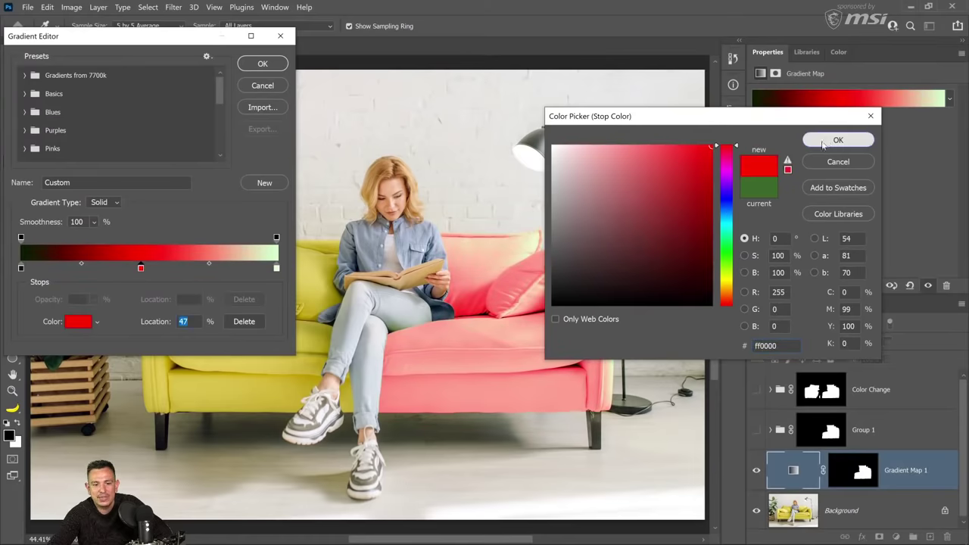
Step: Recolor the gradient's light stop at 100% to light pink fcd0d0
double_click(276, 268)
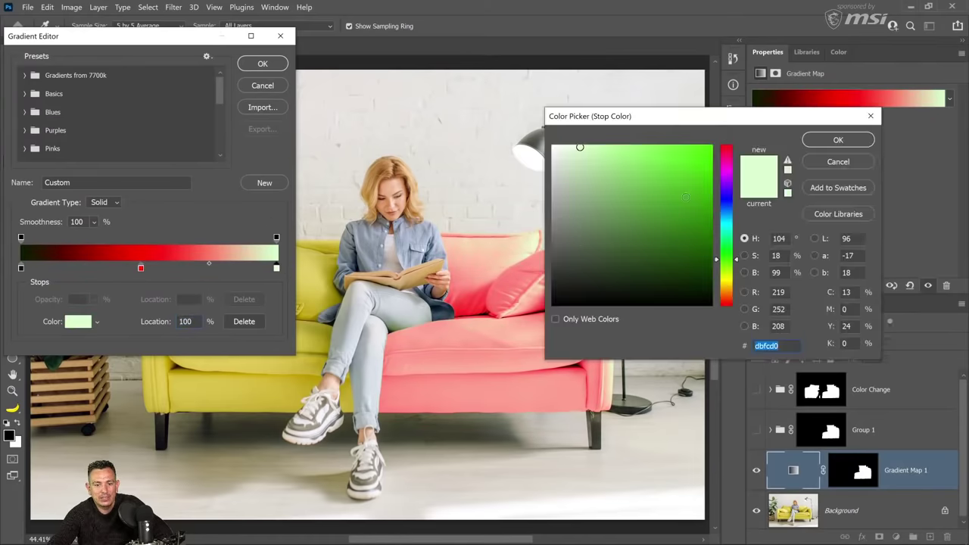
drag(723, 165, 725, 143)
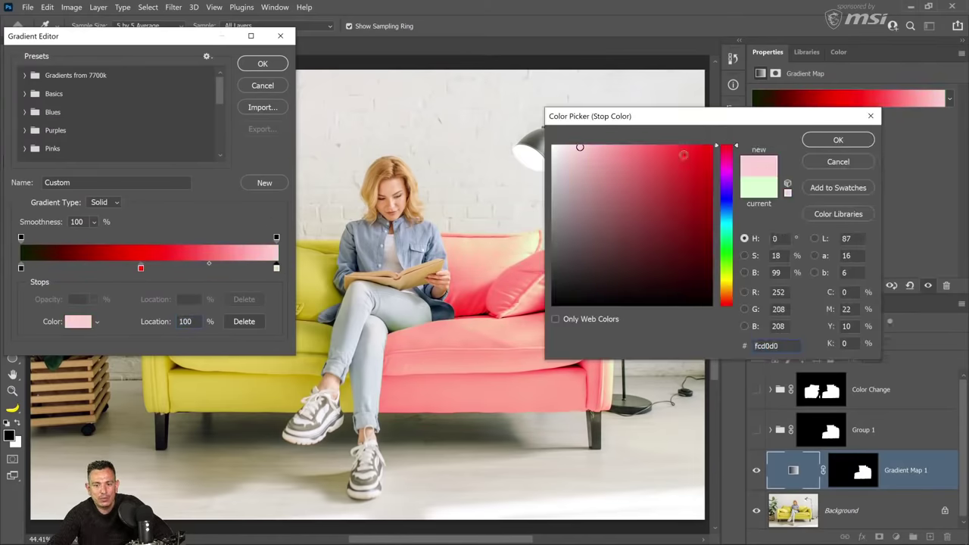
click(838, 140)
Step: Change the gradient's darkest stop at 0% to dark red and accept the edited gradient
double_click(21, 267)
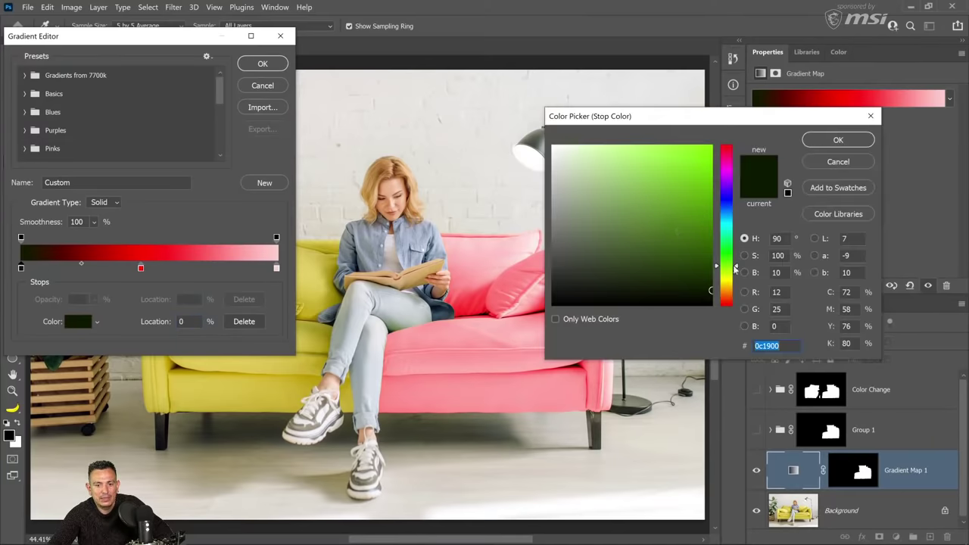
drag(730, 187, 728, 144)
click(704, 256)
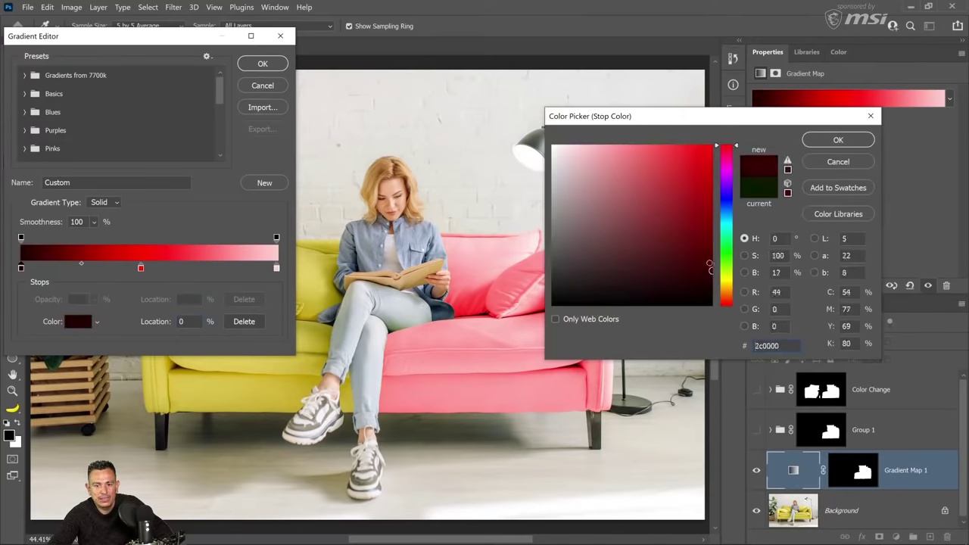
click(838, 140)
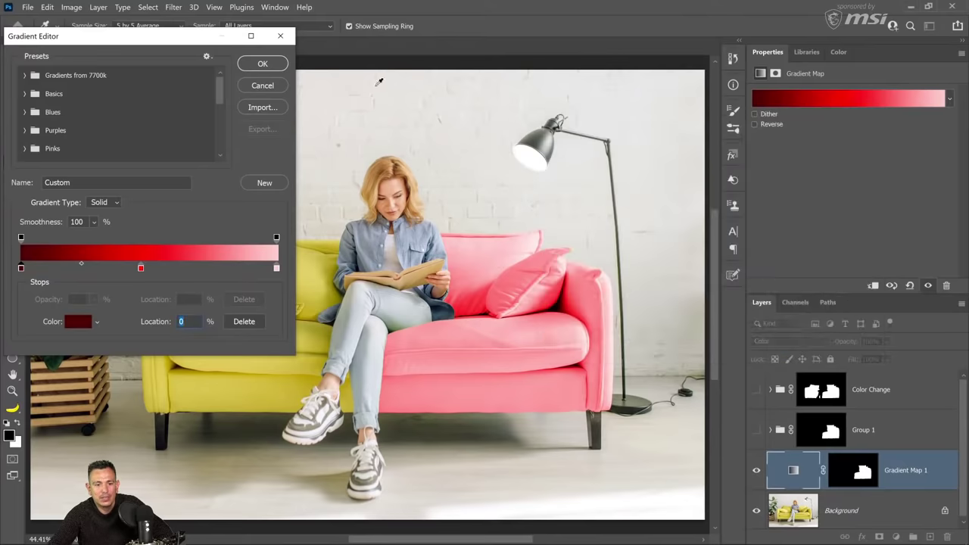
click(262, 64)
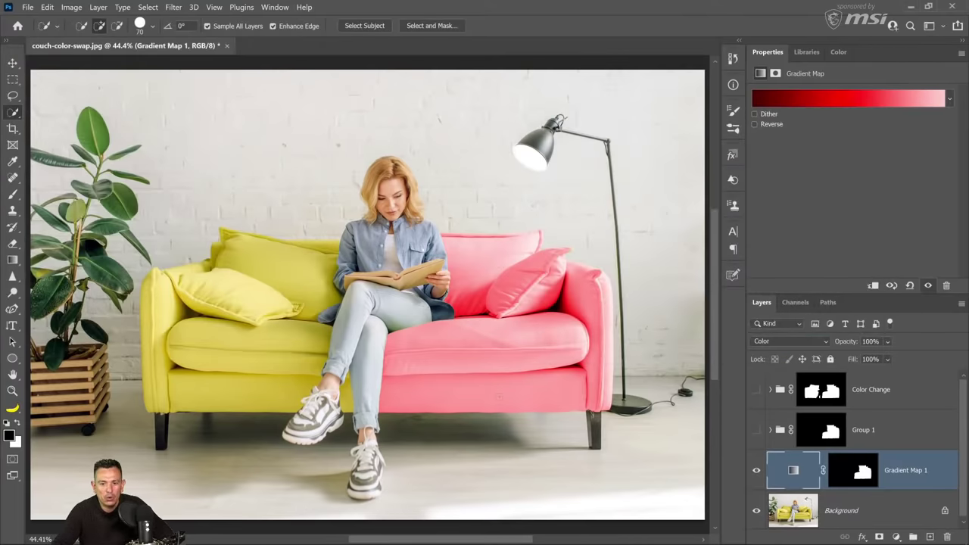
Step: Set the Gradient Map layer's blend mode back to Normal
click(779, 341)
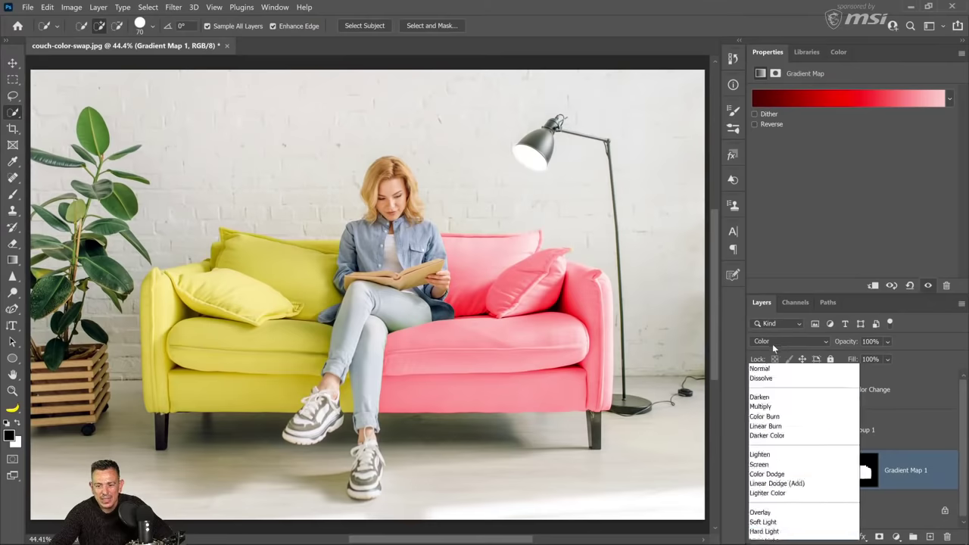
click(769, 236)
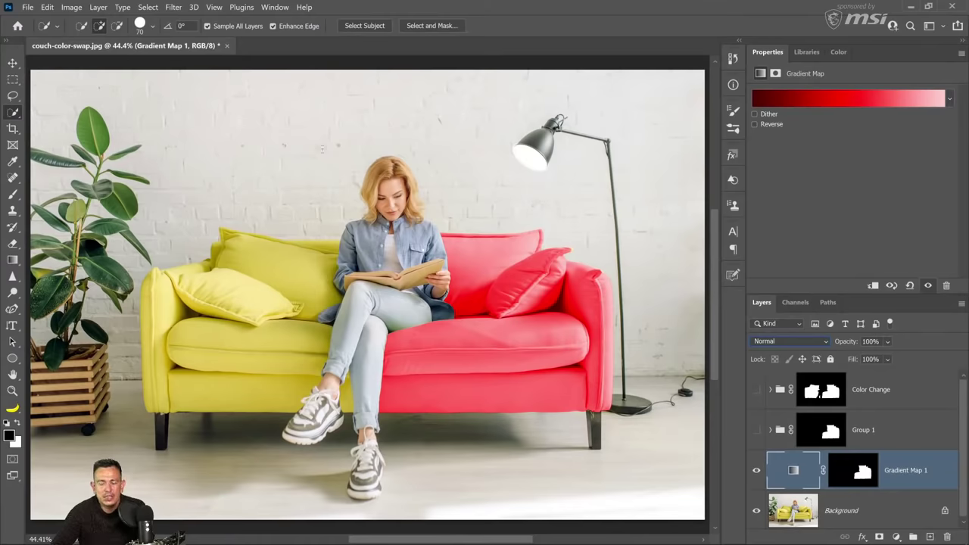
Step: Delete the Color Change group, Group 1 and the Gradient Map 1 layer together, keeping only the Background
shift+click(884, 403)
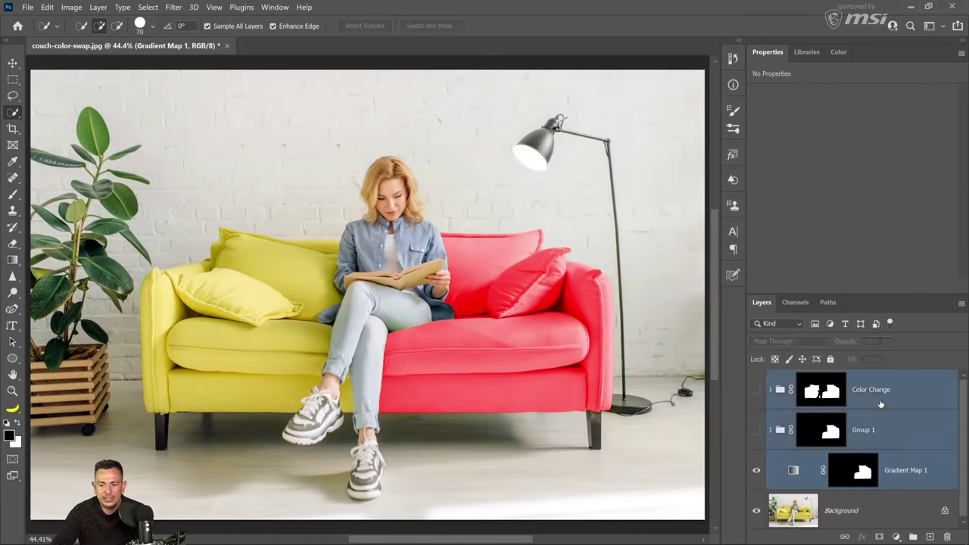
key(Delete)
Step: Open woman-shirt-color-swap.psd from the color--change-live folder on the Desktop
click(797, 55)
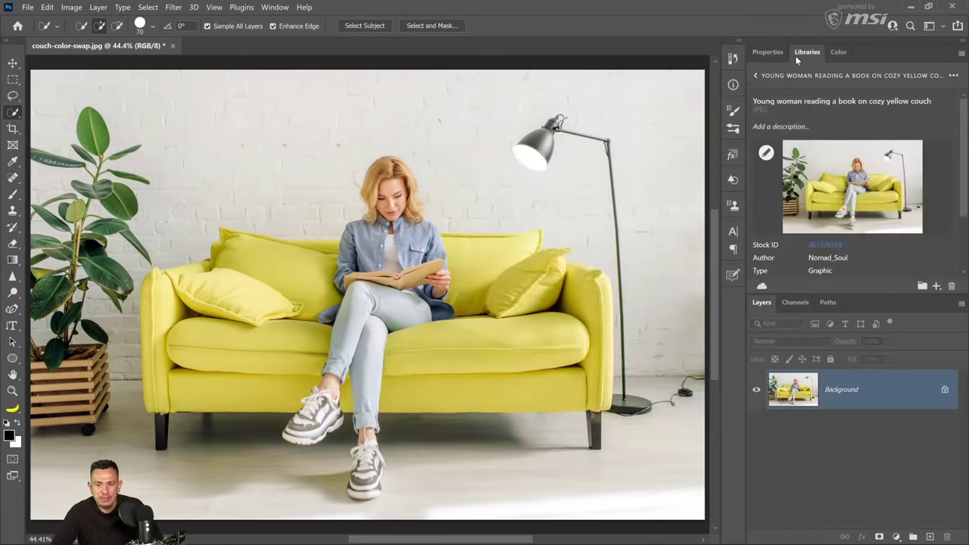
click(755, 75)
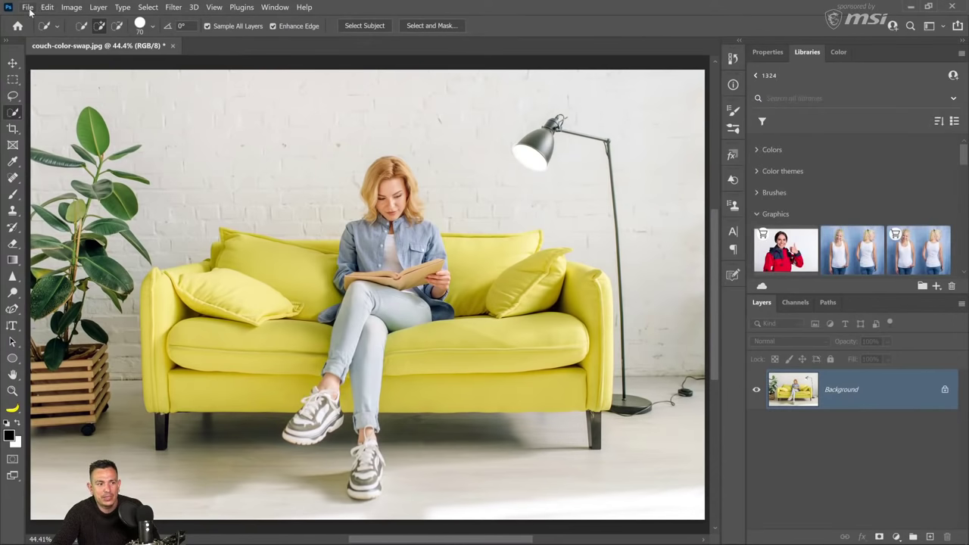
click(28, 6)
click(226, 138)
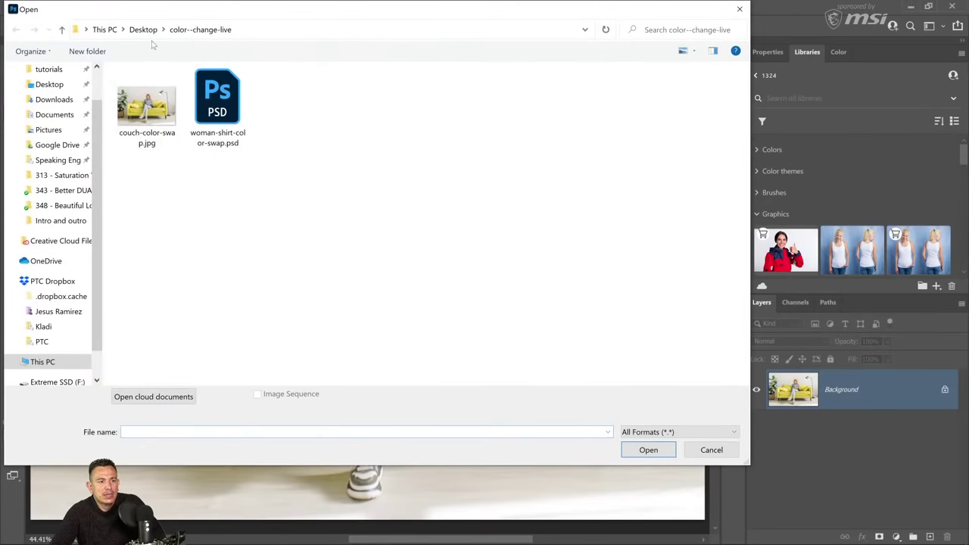
click(142, 31)
double_click(342, 101)
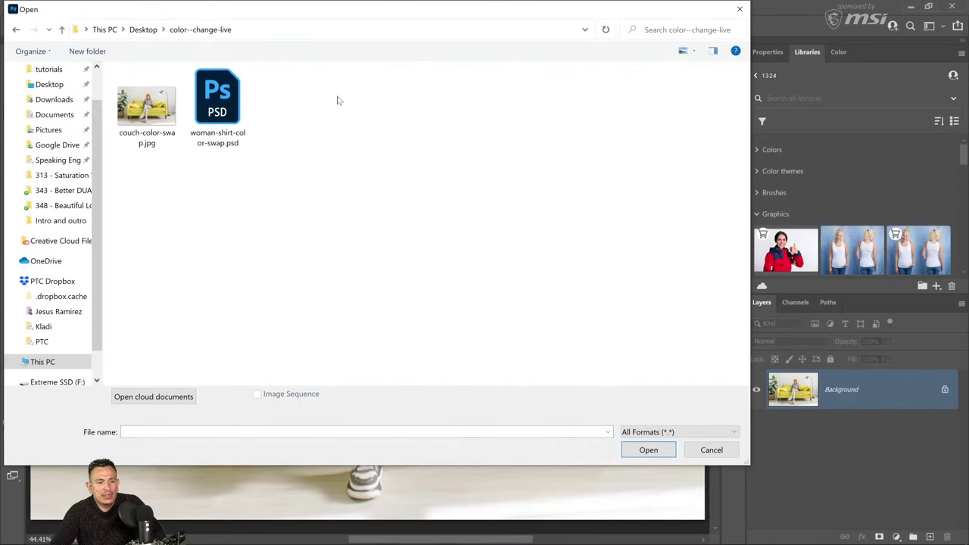
double_click(220, 104)
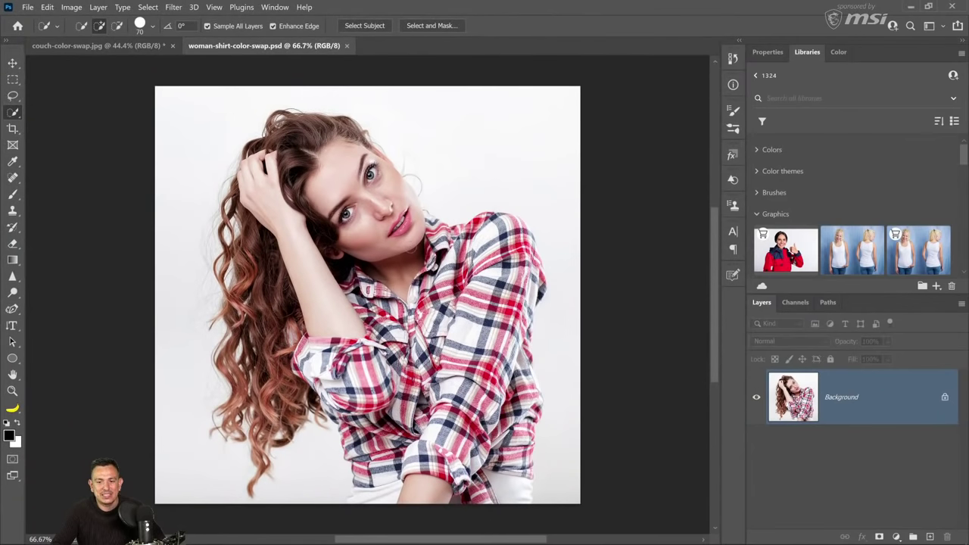
Step: Inspect the plaid shirt's pattern up close and add a Hue/Saturation adjustment layer above the Background
click(767, 53)
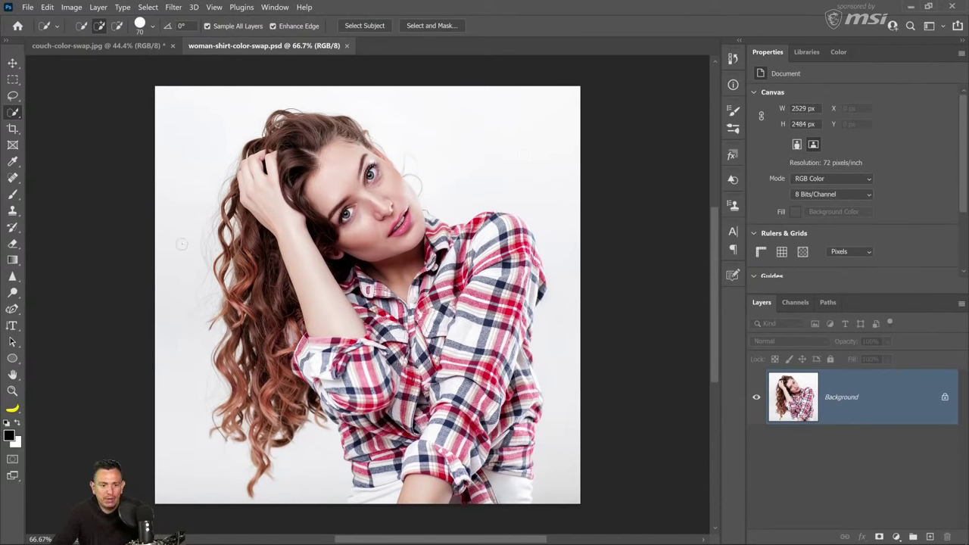
click(12, 390)
click(511, 315)
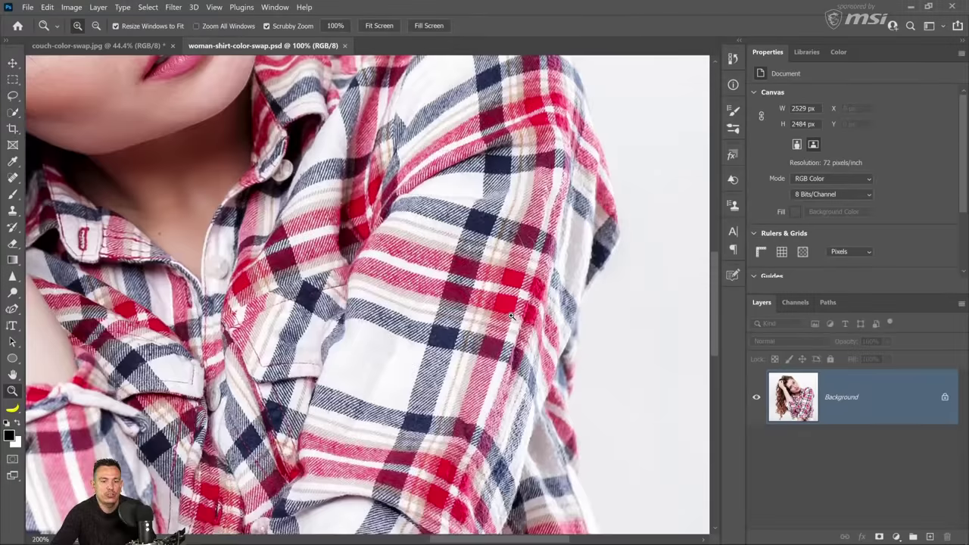
click(511, 315)
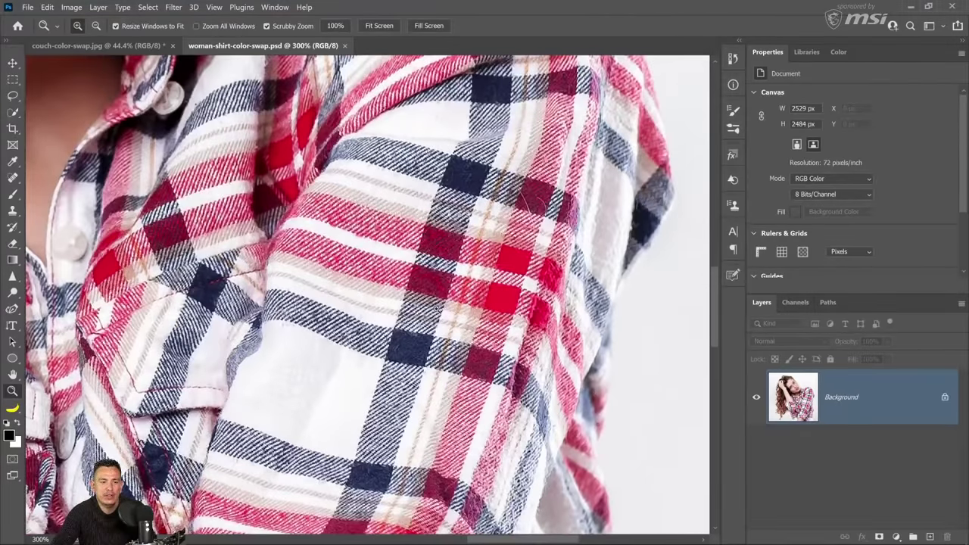
key(ctrl+0)
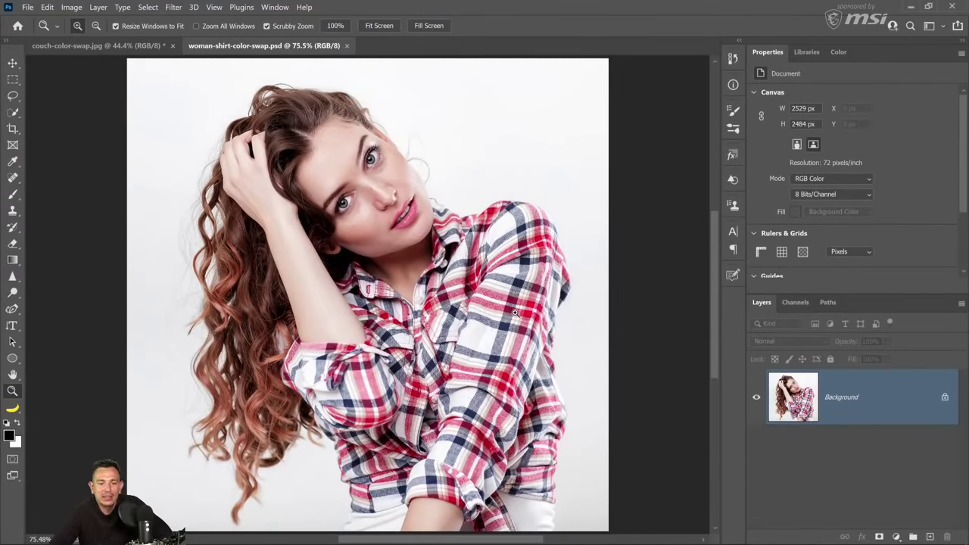
click(896, 535)
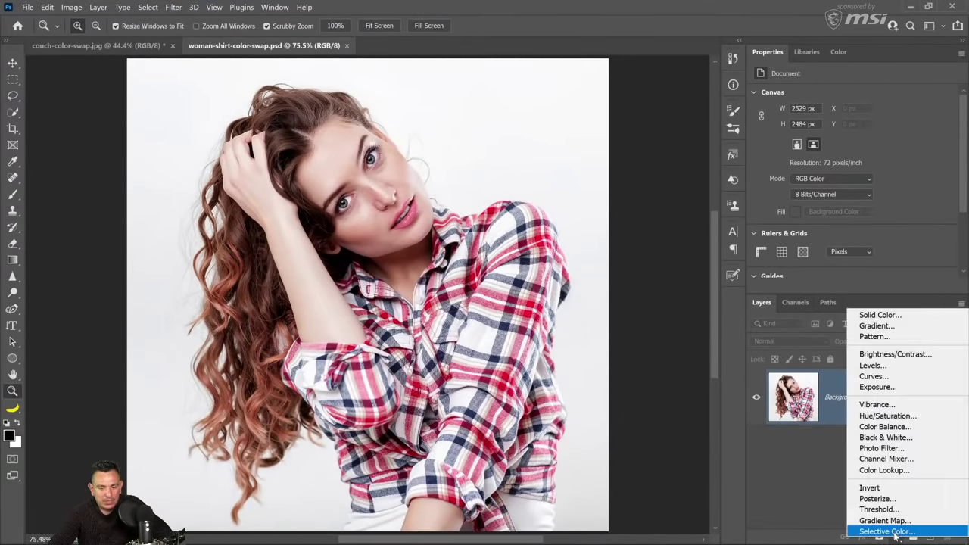
click(891, 419)
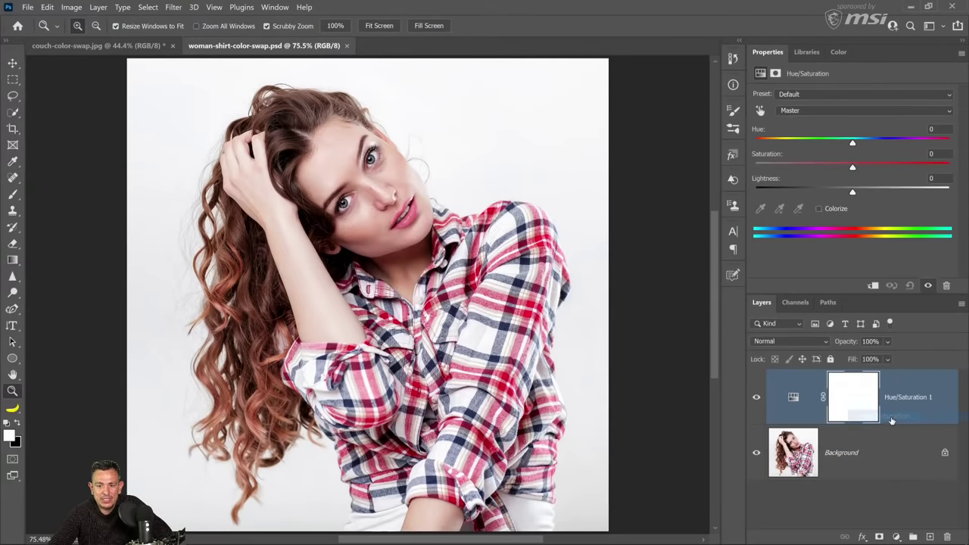
Step: Sample a red stripe on the shirt sleeve with the on-image adjustment tool and raise the Reds saturation to +5
click(761, 111)
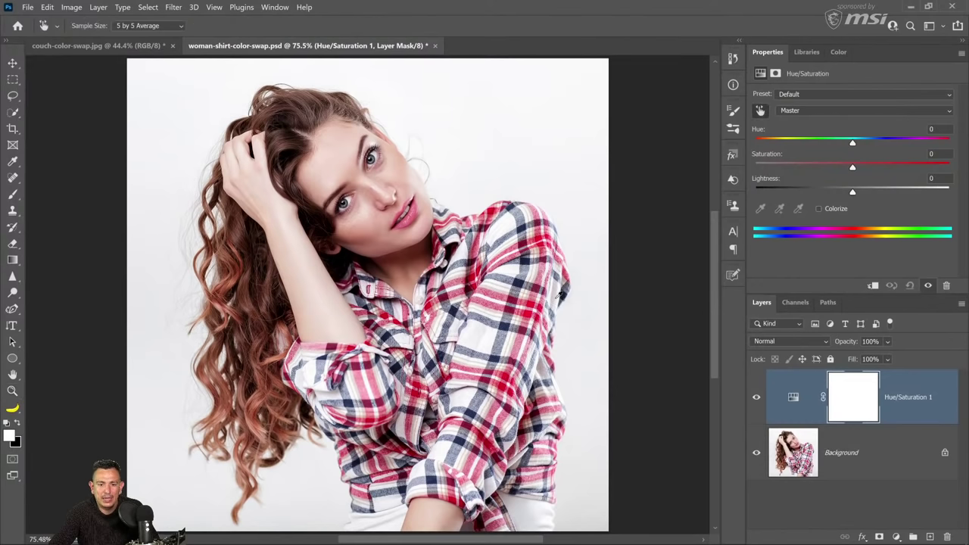
click(760, 111)
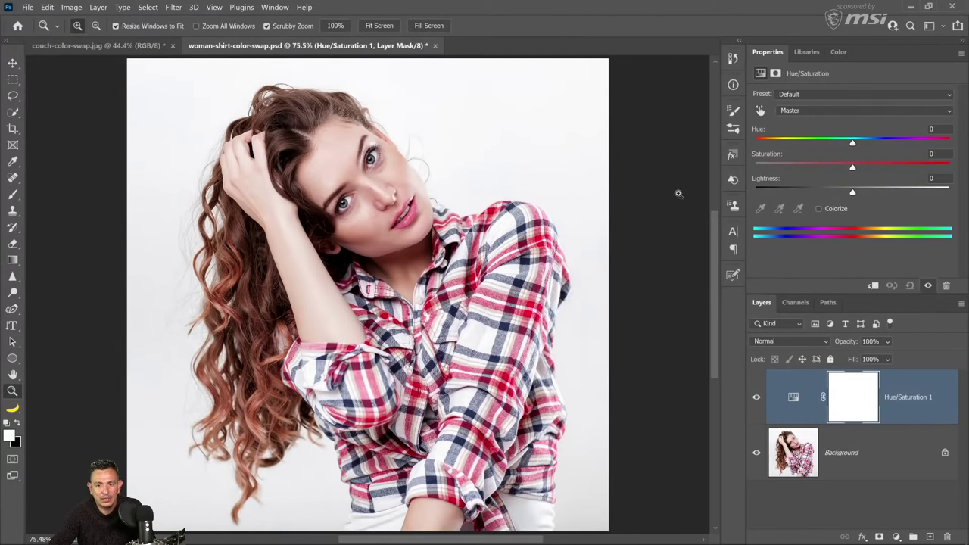
click(761, 111)
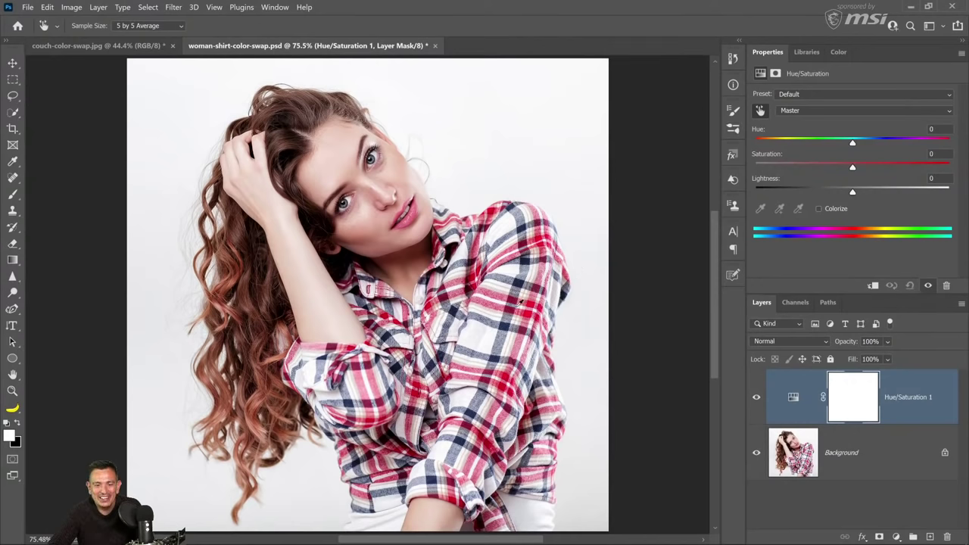
drag(535, 301, 555, 317)
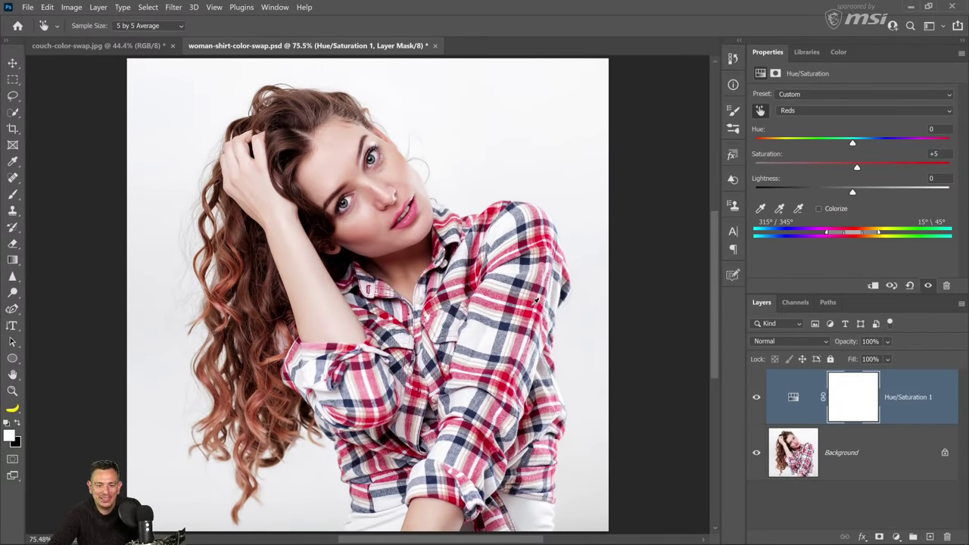
Step: Widen the Reds range to 276°/316° and 28°\69° using a trial hue of -179, and set the Reds hue to -39
drag(534, 307, 409, 308)
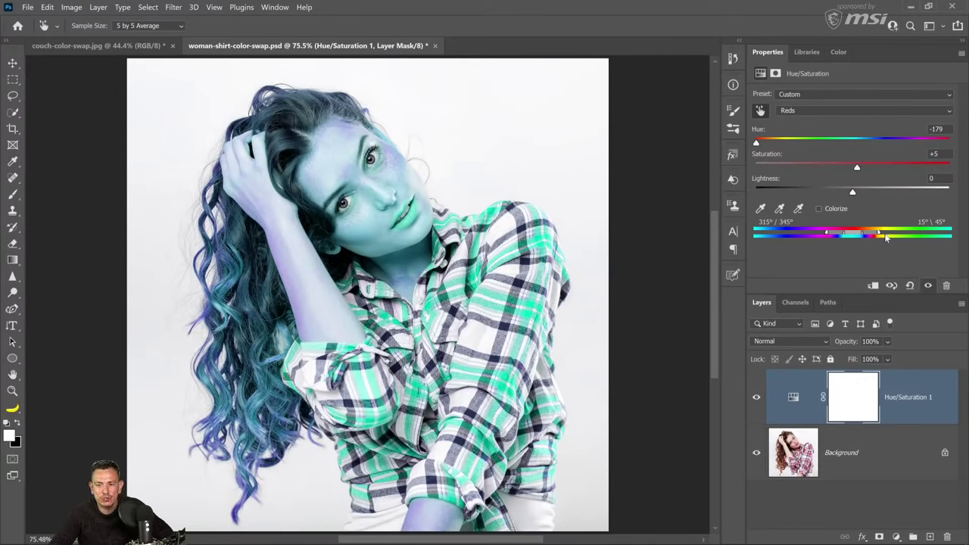
drag(828, 235, 893, 236)
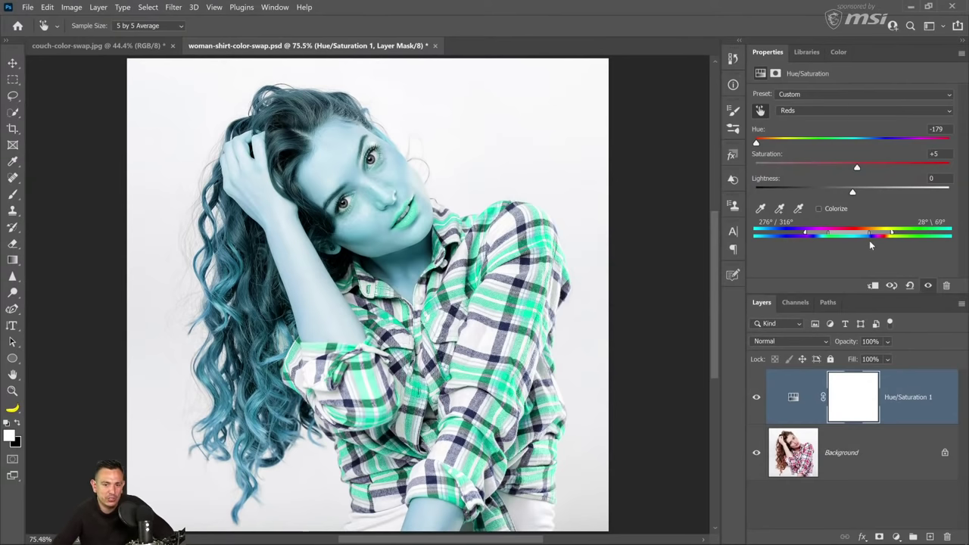
drag(756, 142, 814, 142)
Step: Delete the layer mask of Hue/Saturation 1 and hide the adjustment layer
right_click(839, 407)
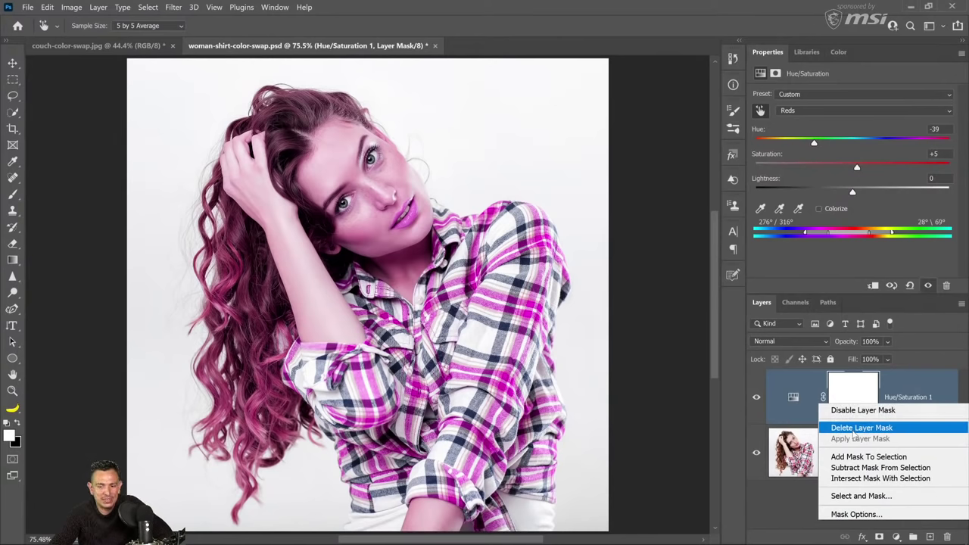
click(855, 429)
click(756, 397)
key(z)
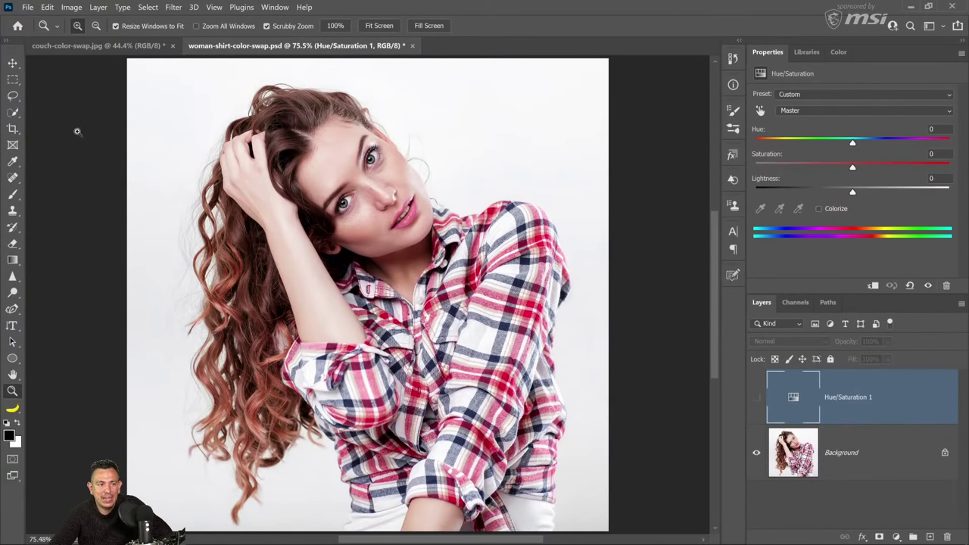
click(12, 95)
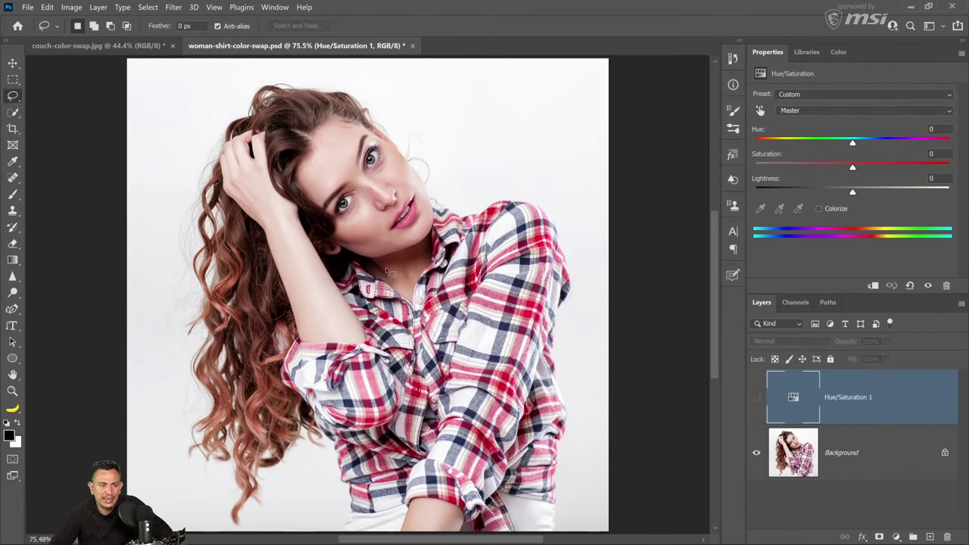
mouse_move(388, 273)
mouse_down()
mouse_move(400, 283)
mouse_move(415, 277)
mouse_move(438, 191)
mouse_move(468, 209)
mouse_move(462, 215)
mouse_up()
right_click(13, 97)
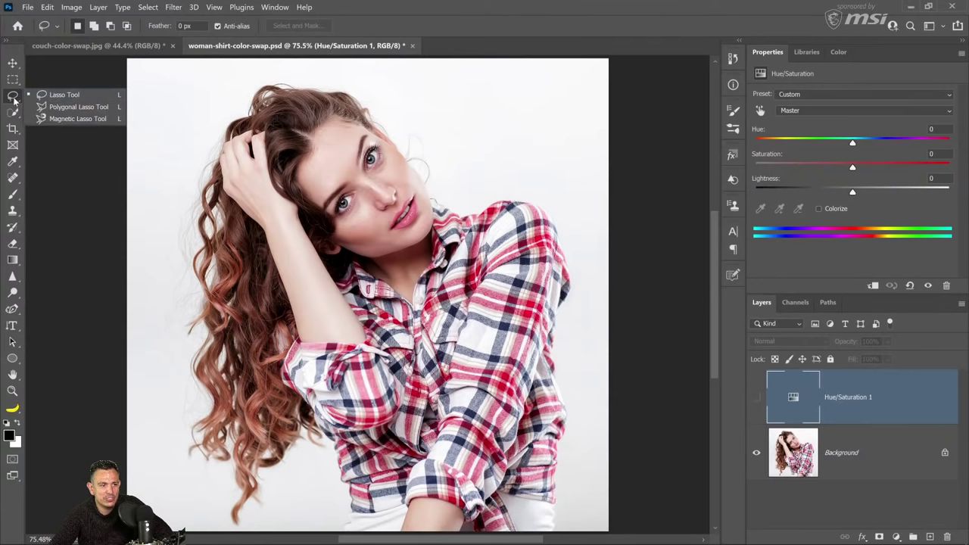
Step: Select the plaid shirt, including both sleeves, the collar and the lower hem, with the Quick Selection tool
click(13, 112)
right_click(13, 112)
click(76, 123)
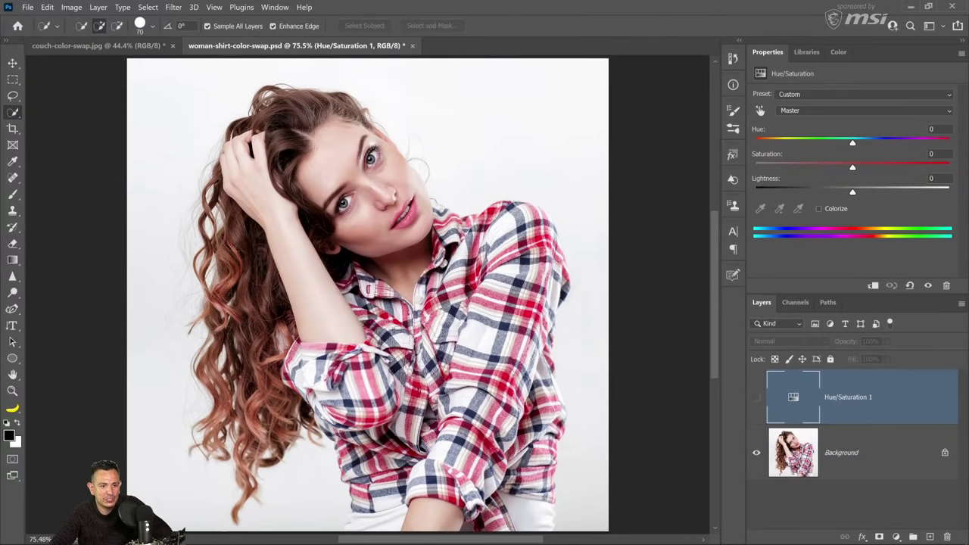
mouse_move(399, 356)
mouse_down()
mouse_move(459, 323)
mouse_move(452, 292)
mouse_move(470, 402)
mouse_move(470, 473)
mouse_move(450, 480)
mouse_move(469, 496)
mouse_move(490, 488)
mouse_move(503, 518)
mouse_move(503, 485)
mouse_move(530, 477)
mouse_move(547, 495)
mouse_move(553, 454)
mouse_move(534, 371)
mouse_move(483, 327)
mouse_up()
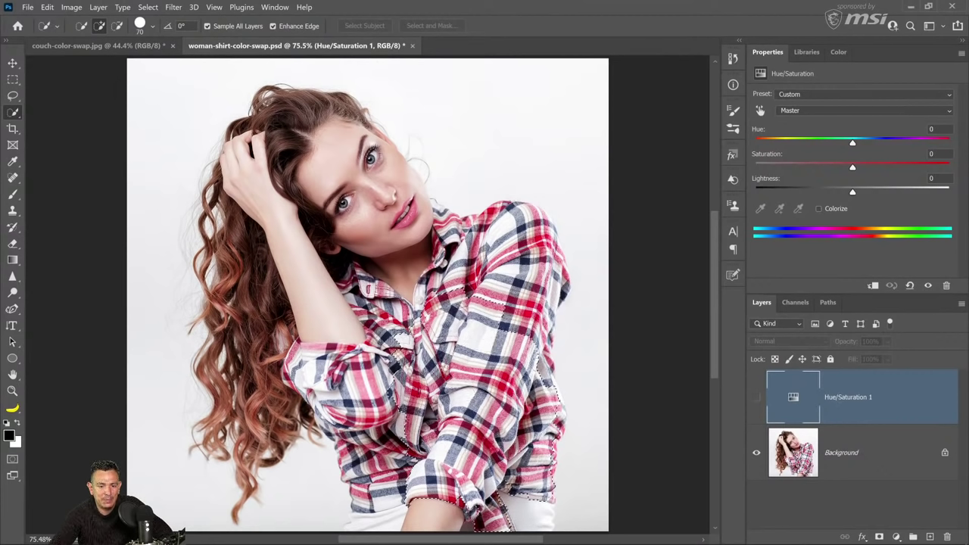
mouse_move(543, 356)
mouse_down()
mouse_move(558, 415)
mouse_move(548, 242)
mouse_move(463, 248)
mouse_move(438, 284)
mouse_up()
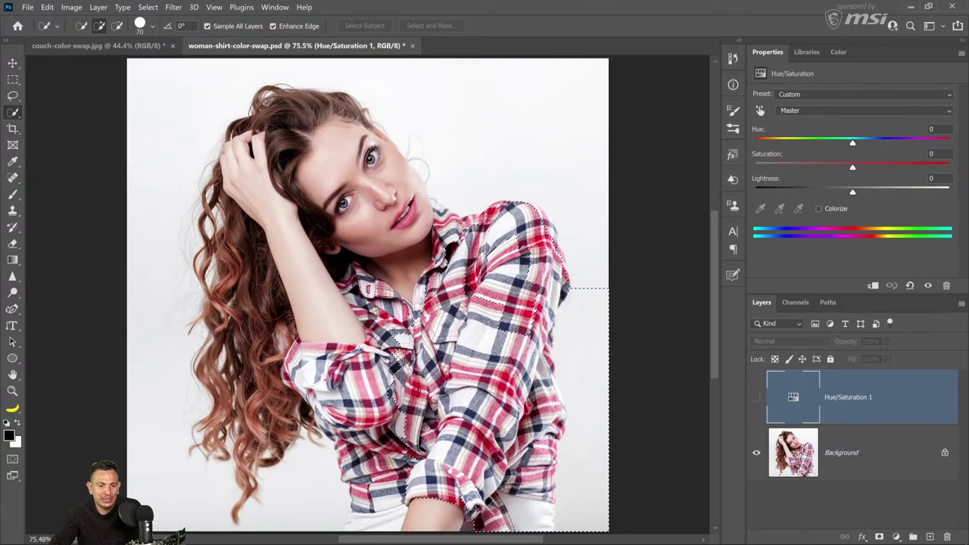
mouse_move(412, 462)
mouse_down()
mouse_move(376, 432)
mouse_move(353, 486)
mouse_move(301, 368)
mouse_up()
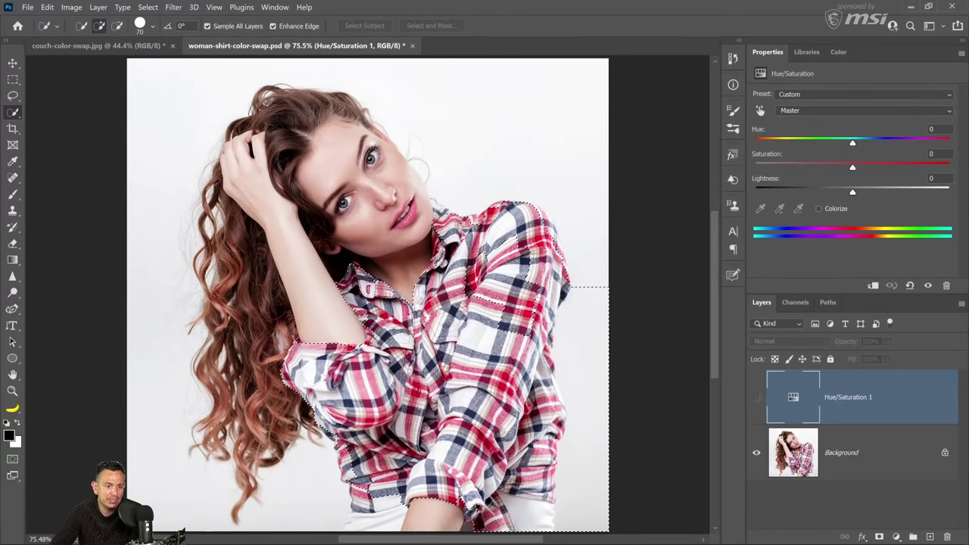
Step: Check the shirt selection in Quick Mask and subtract the white trousers and the backdrop beside the shirt from it
key(q)
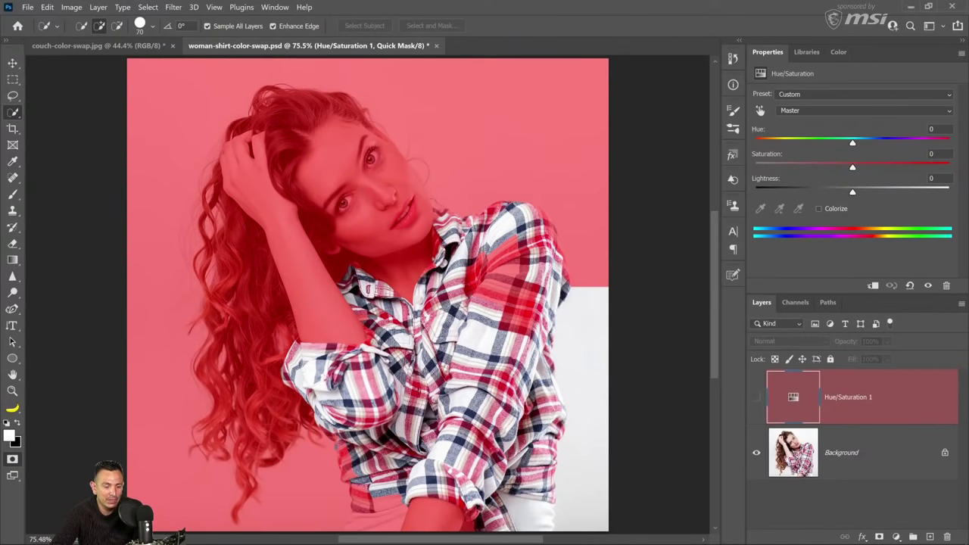
key(q)
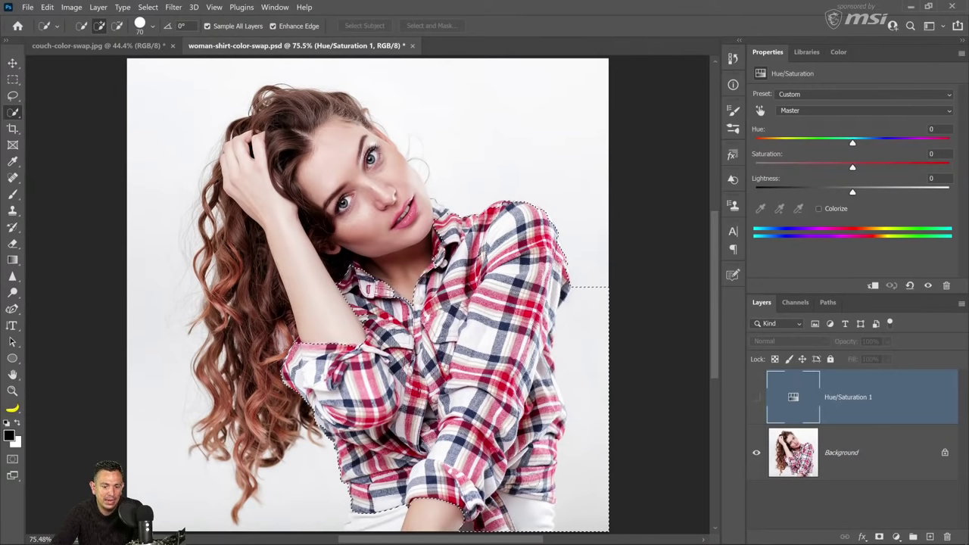
click(525, 513)
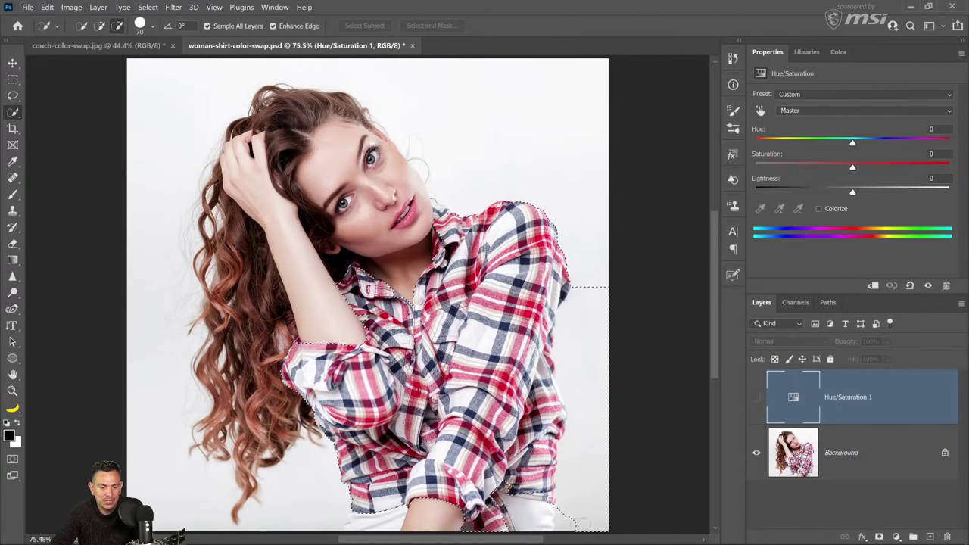
key(alt)
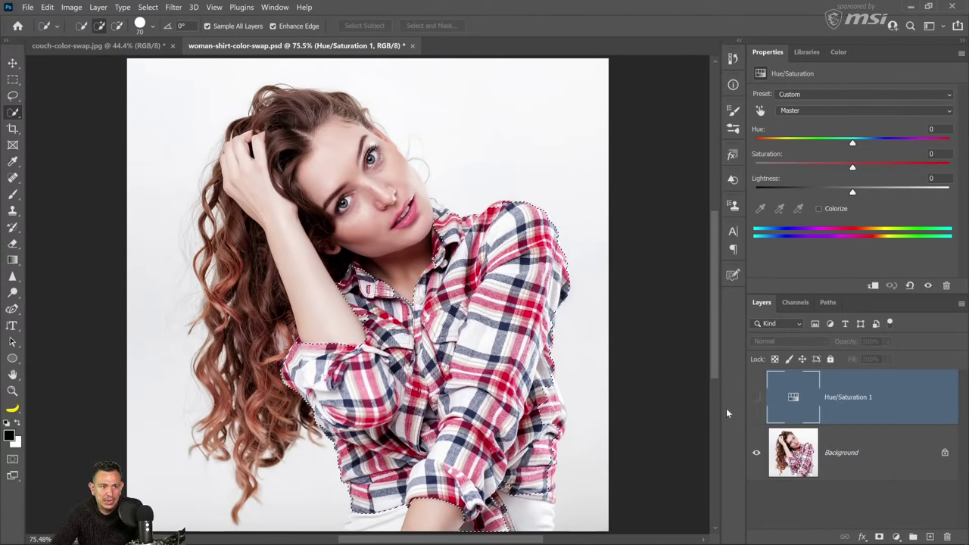
Step: Show the Hue/Saturation 1 layer again and mask it with the shirt selection
click(786, 445)
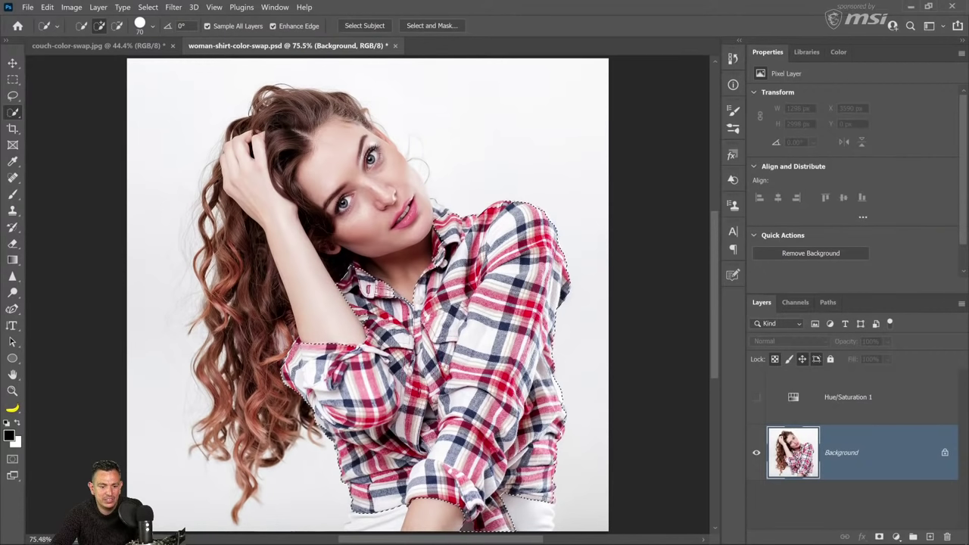
drag(829, 418, 831, 416)
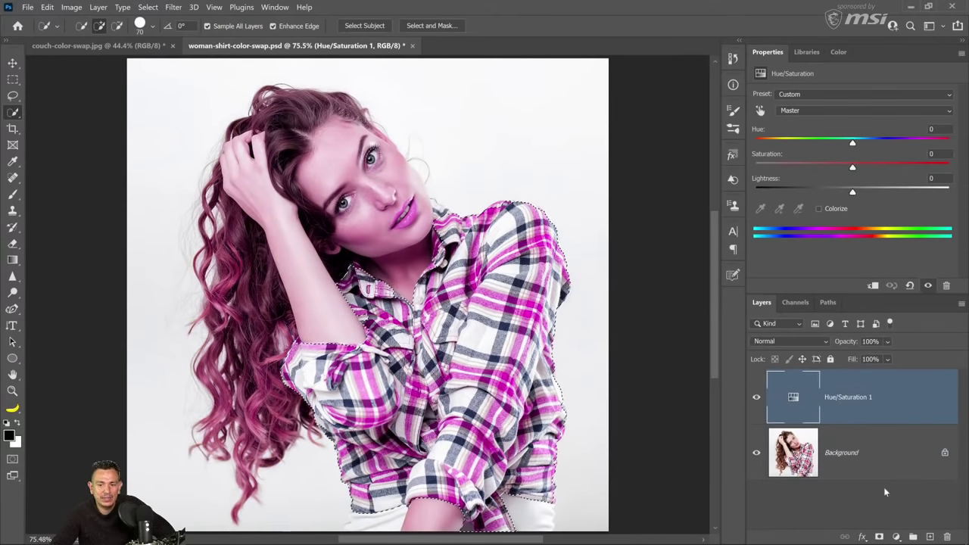
click(879, 536)
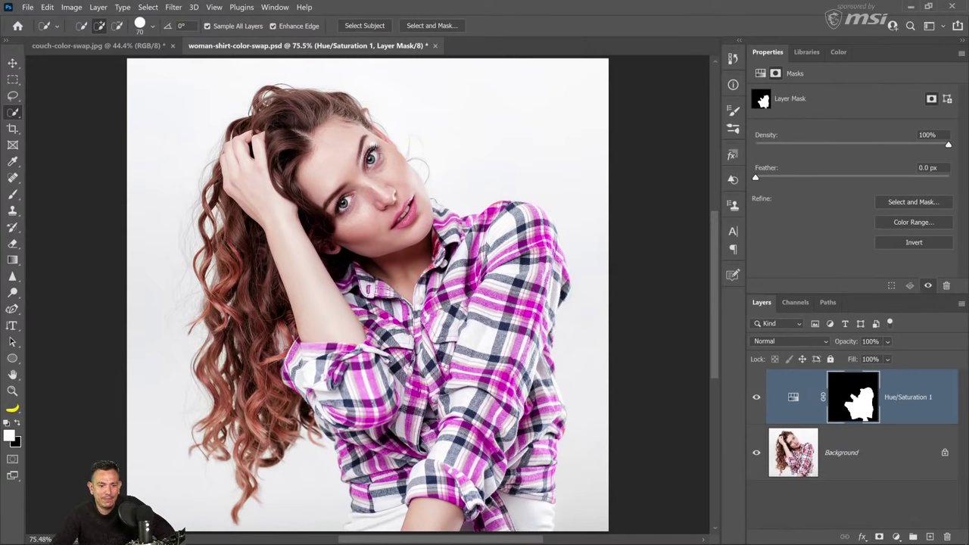
Step: Set the Reds hue of the Hue/Saturation 1 adjustment to +37
click(801, 395)
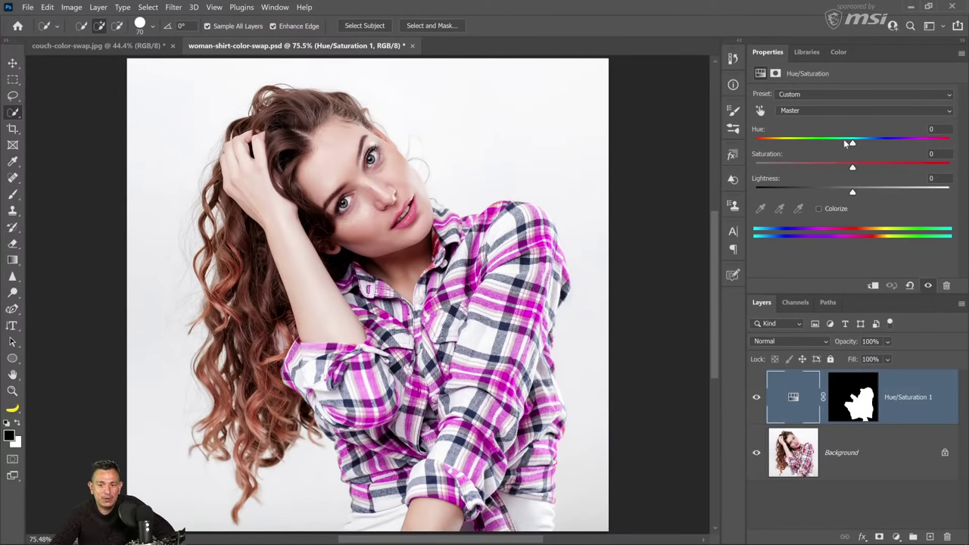
click(806, 111)
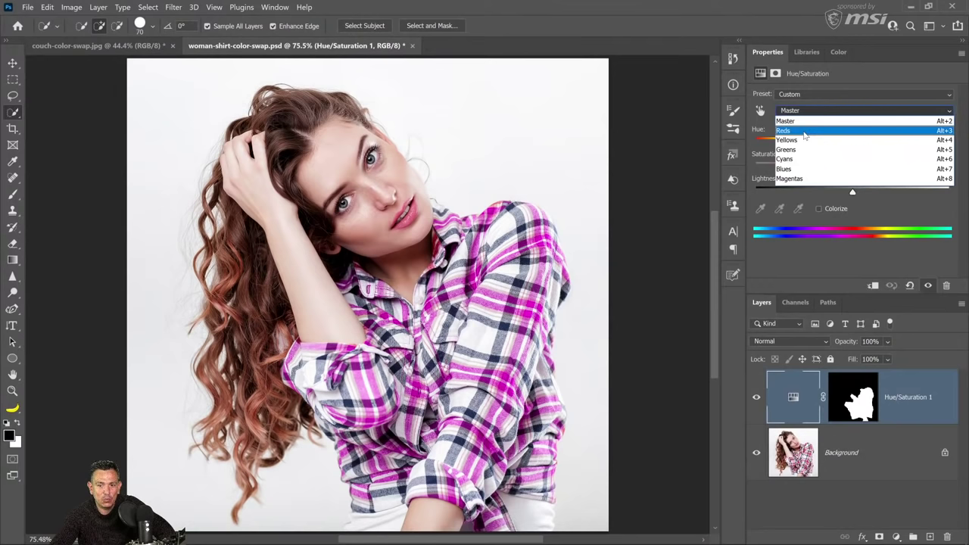
click(805, 133)
click(760, 110)
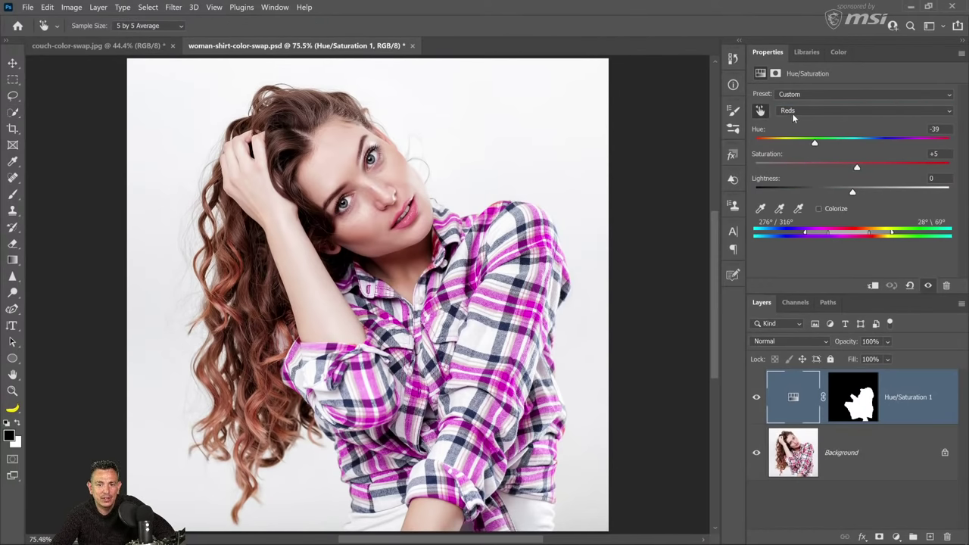
click(792, 112)
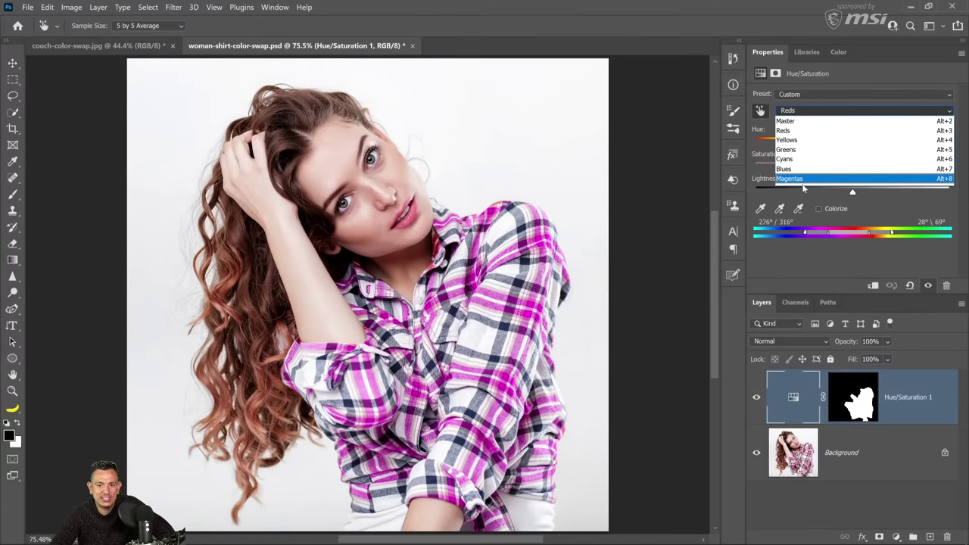
click(797, 132)
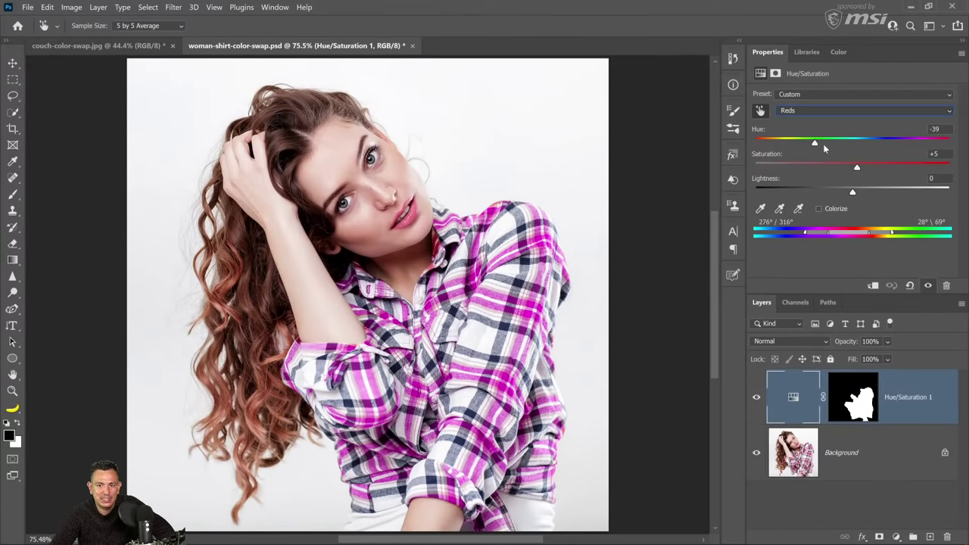
drag(814, 145, 889, 149)
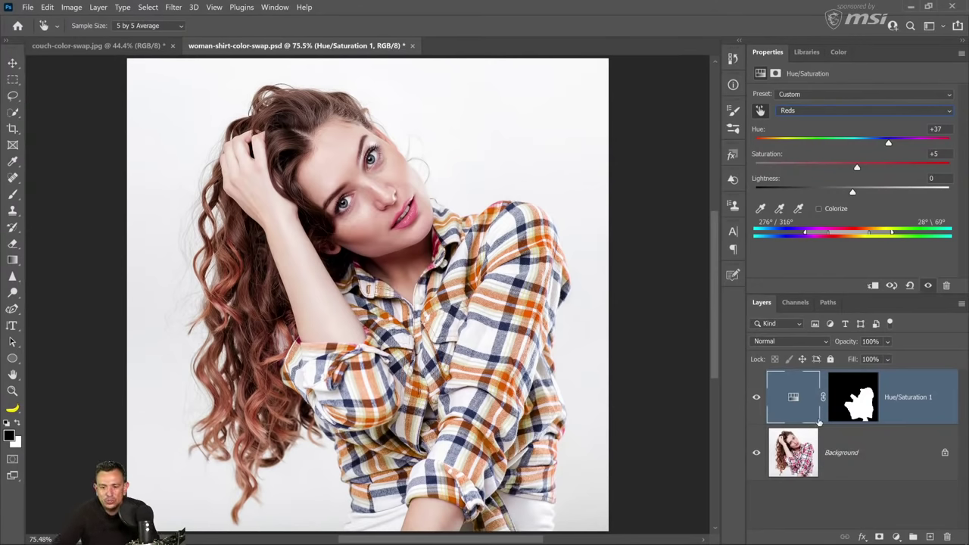
Step: Duplicate the Background layer and move the copy above Hue/Saturation 1
click(812, 459)
key(w)
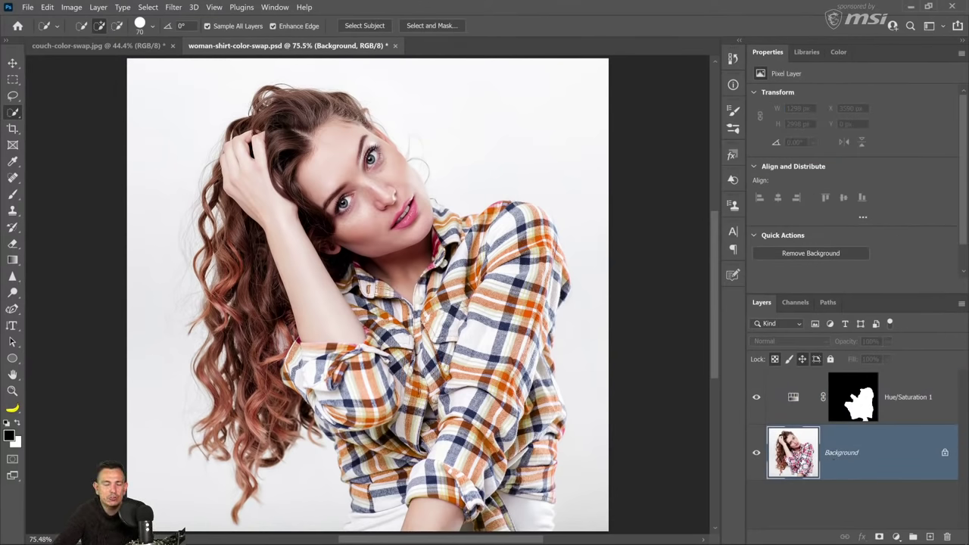
key(ctrl+j)
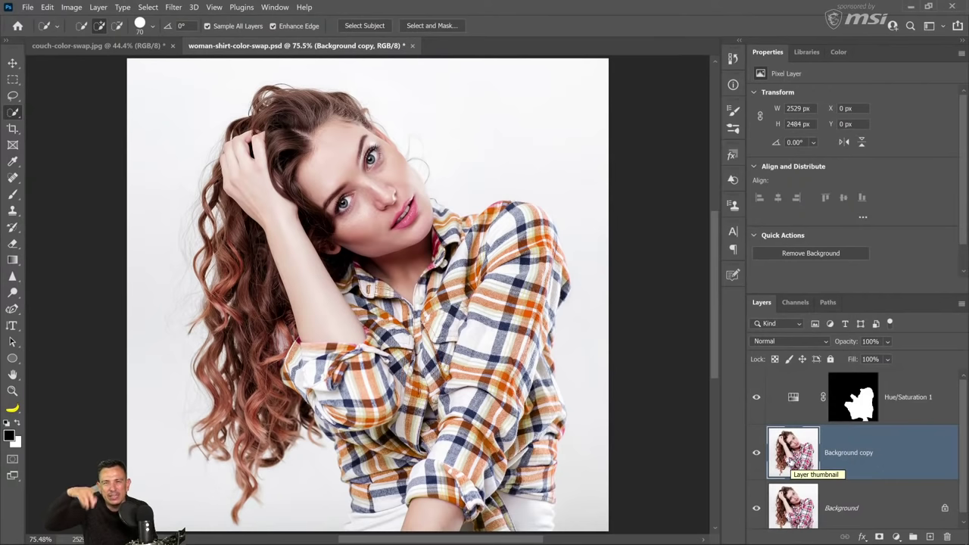
key(ctrl+bracketright)
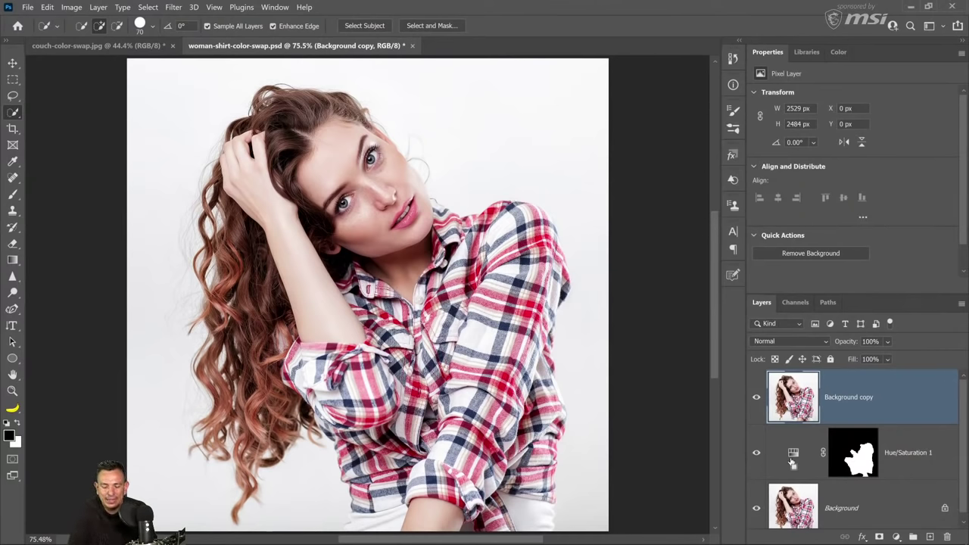
Step: Move Background copy below and back above Hue/Saturation 1 repeatedly to compare the shirt with and without the adjustment
drag(792, 463, 791, 458)
key(ctrl+bracketright)
key(ctrl+bracketleft)
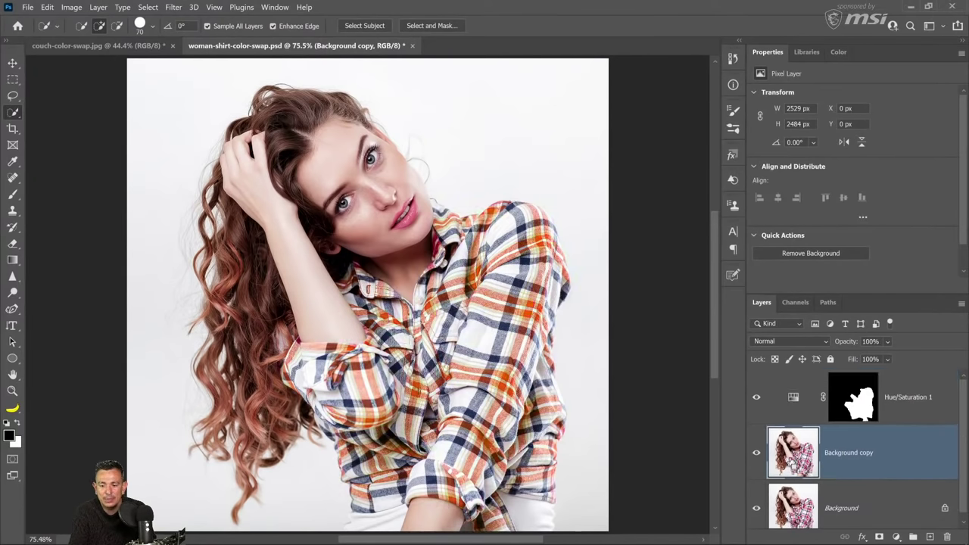
key(ctrl+bracketright)
key(ctrl+bracketleft)
key(ctrl+bracketright)
key(ctrl+bracketleft)
key(ctrl+bracketright)
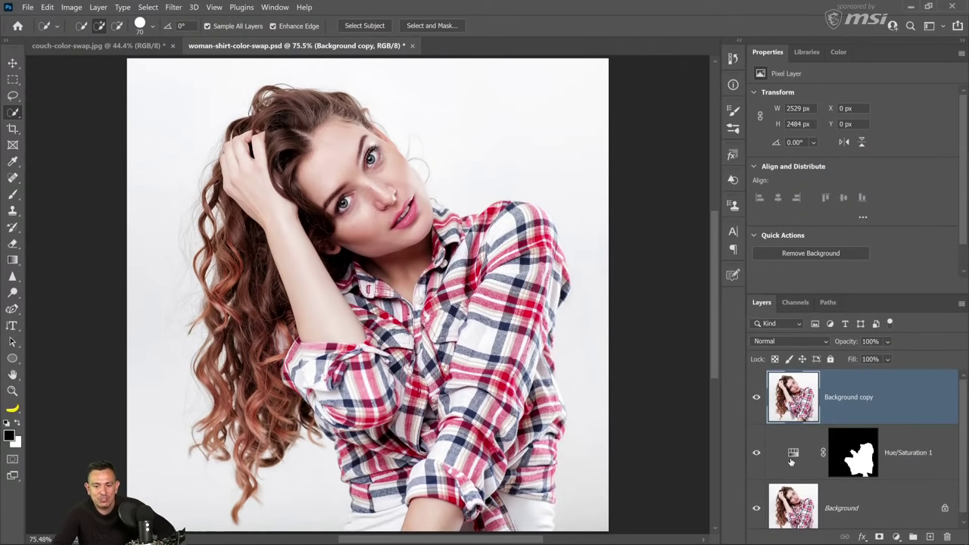
Step: Toggle the visibility of Background copy to compare the original and recolored shirt, leaving the copy hidden
click(756, 397)
click(756, 398)
click(756, 398)
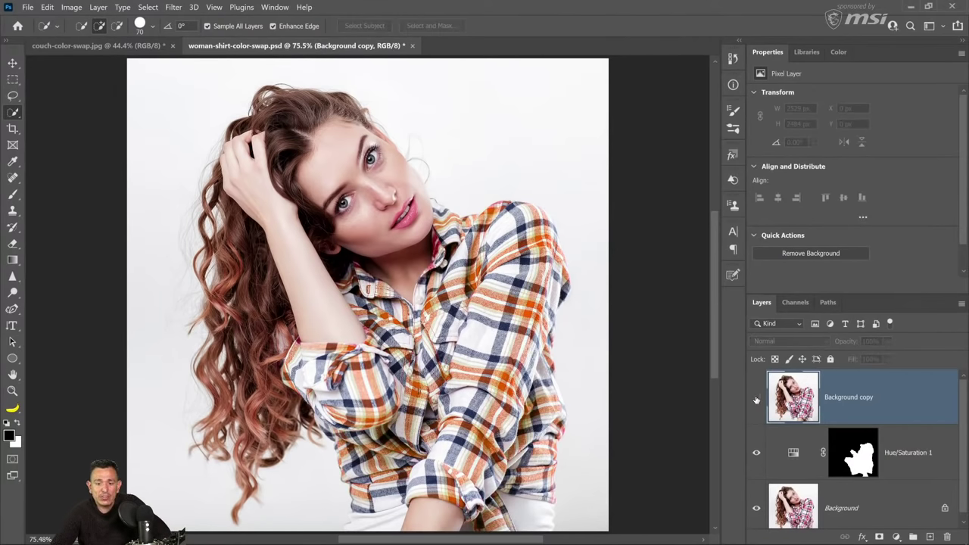
click(757, 398)
click(756, 398)
click(756, 398)
click(756, 398)
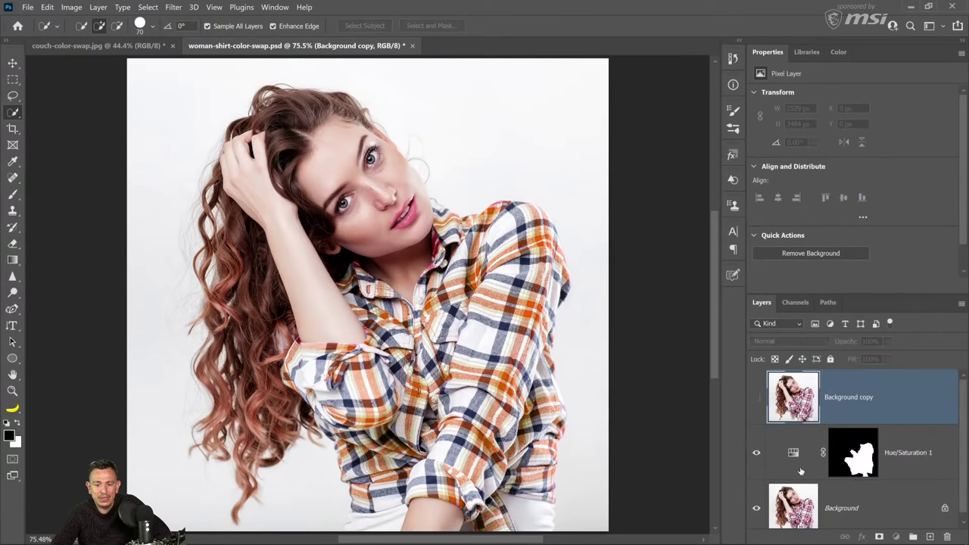
Step: Set the Master hue of Hue/Saturation 1 to +102 and show Background copy for comparison
click(803, 458)
drag(854, 140, 918, 148)
click(756, 398)
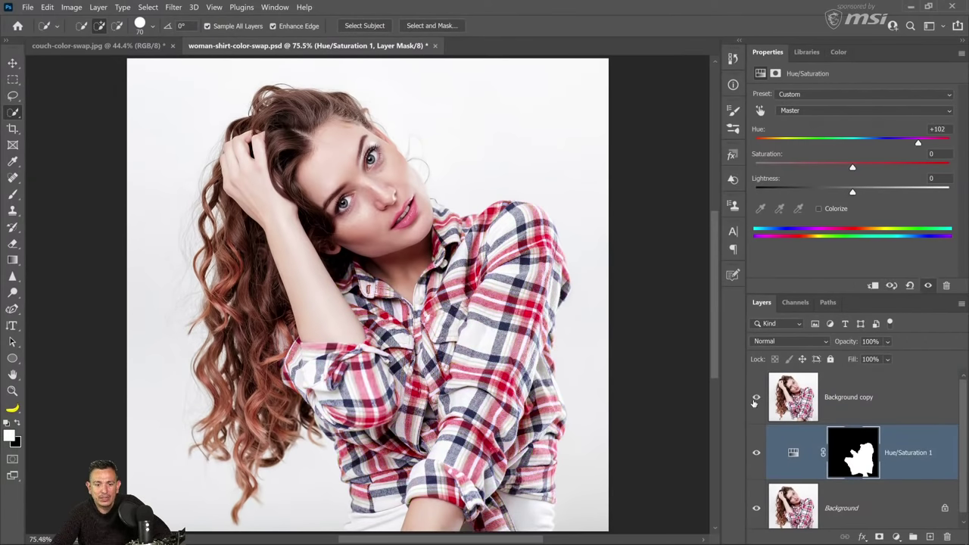
Step: Toggle the visibility of Background copy to compare the original and green shirt, leaving the copy visible
click(756, 398)
click(756, 398)
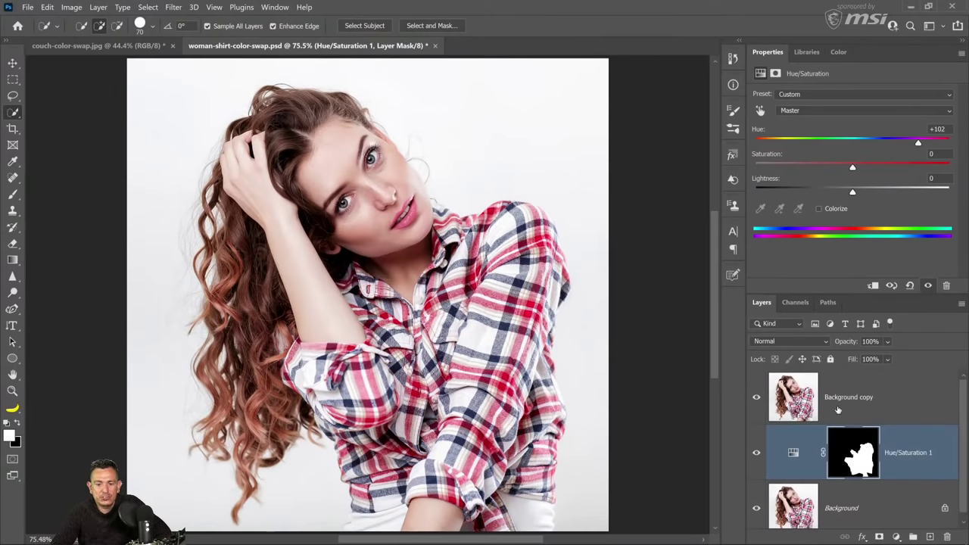
click(756, 398)
click(756, 398)
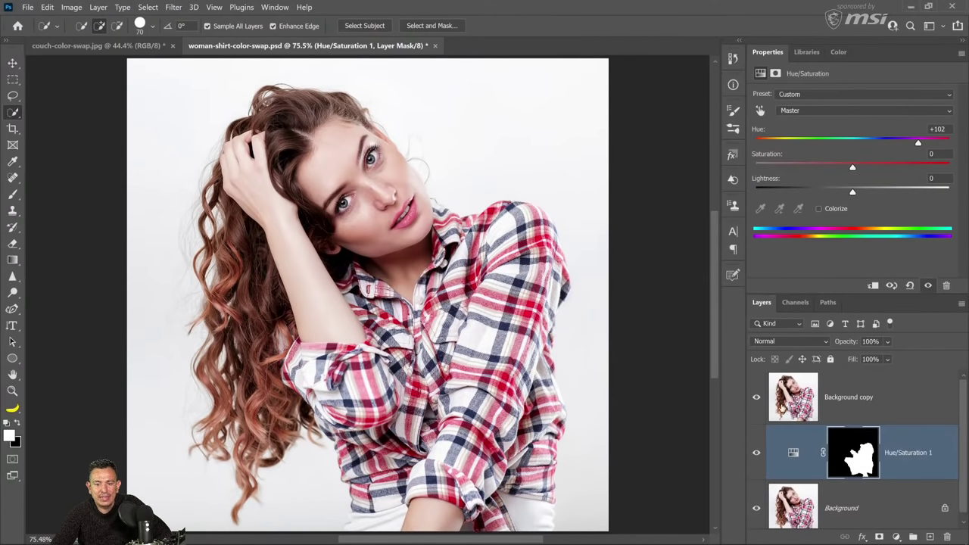
Step: Set the blend mode of the Background copy layer to Difference
click(894, 413)
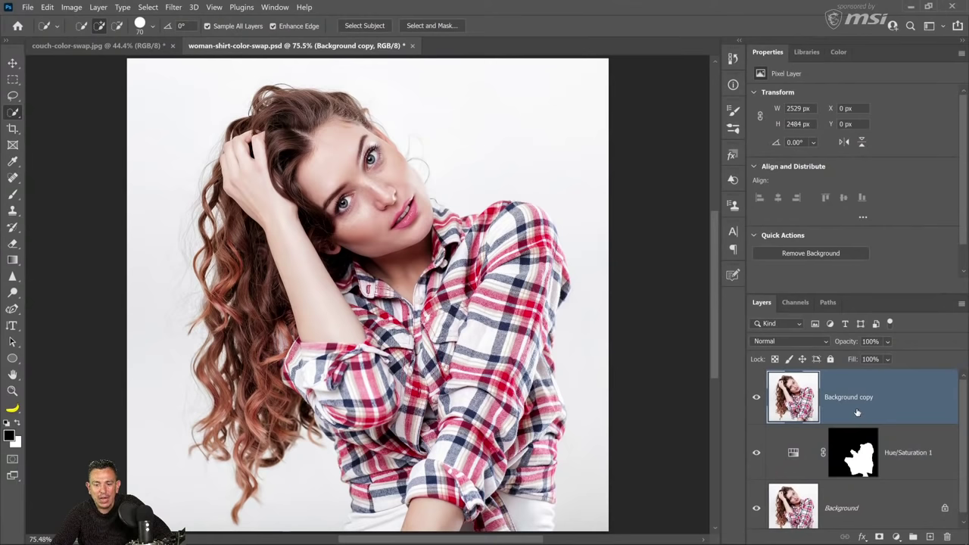
click(757, 343)
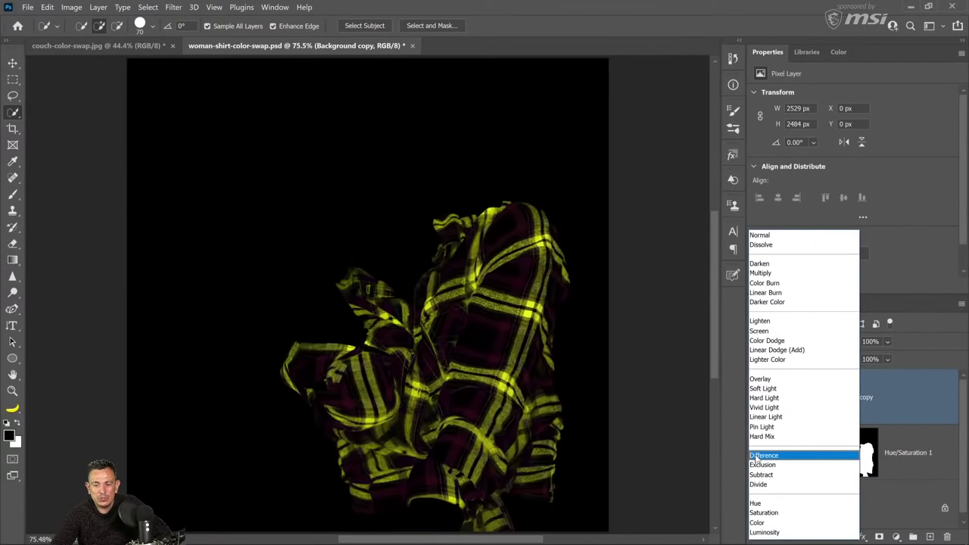
click(760, 457)
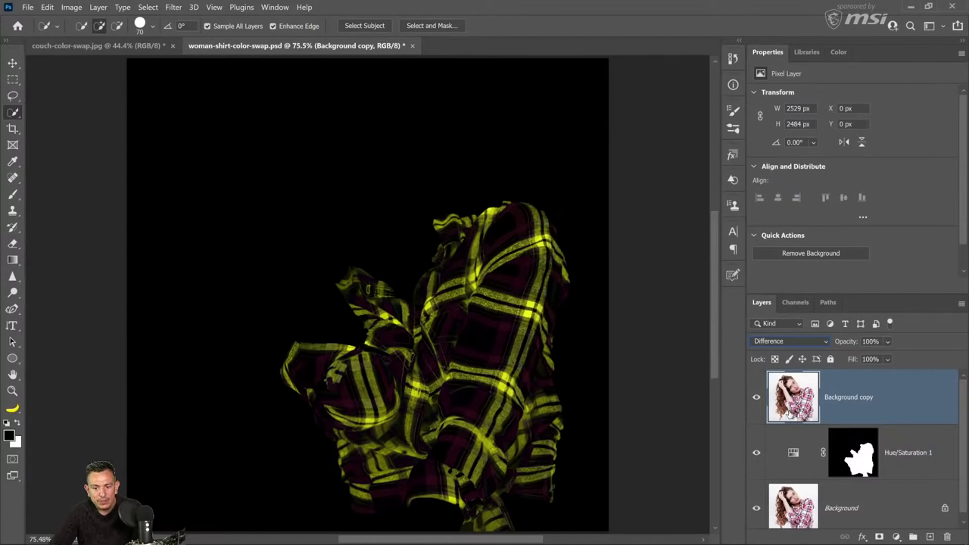
Step: Load the luminosity of the difference result as a selection and delete the Background copy layer
click(534, 370)
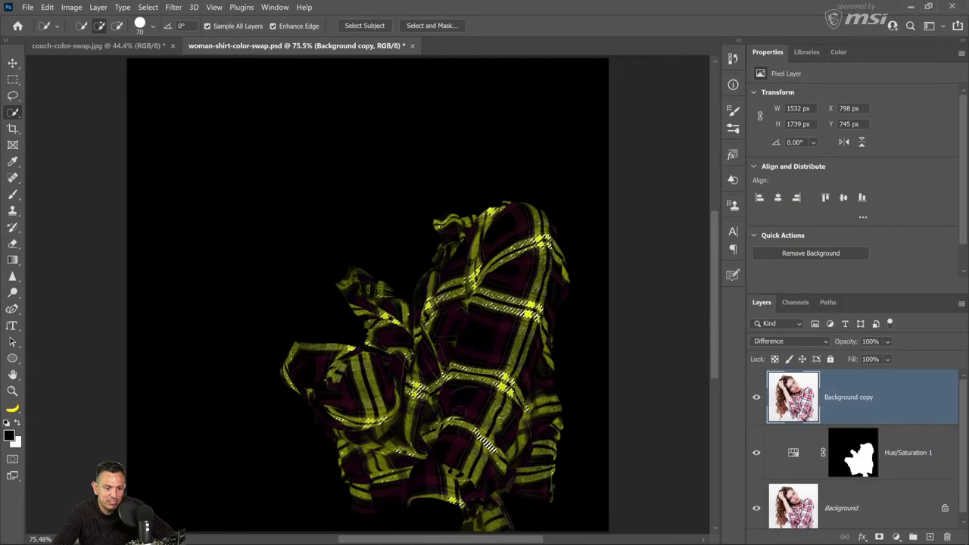
drag(804, 411, 948, 536)
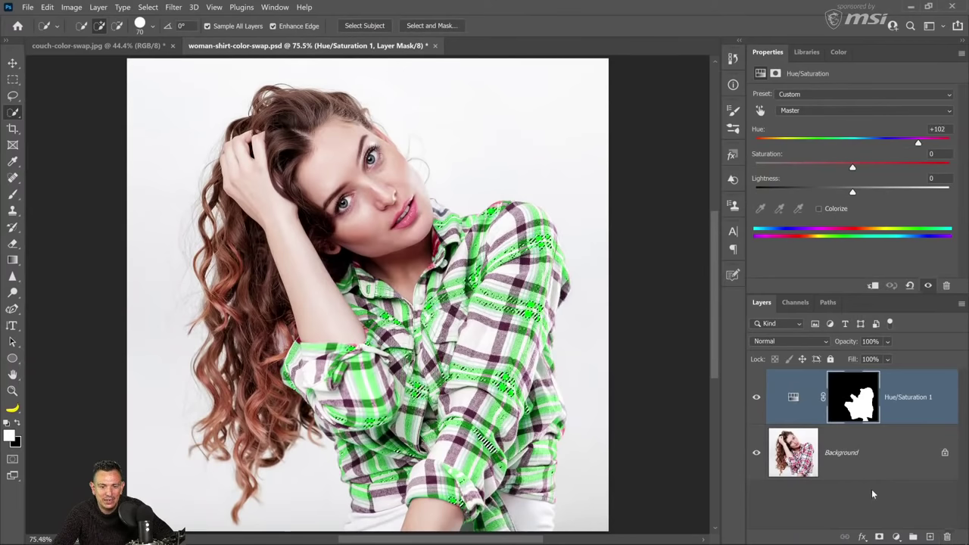
Step: Create a new layer group around Hue/Saturation 1's stack position and mask the group with the active selection
click(897, 536)
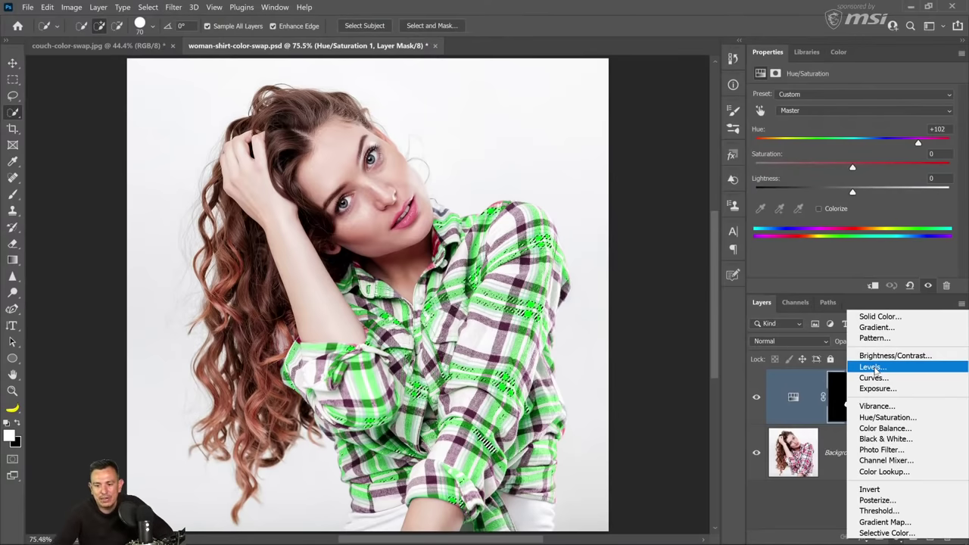
key(Escape)
click(913, 536)
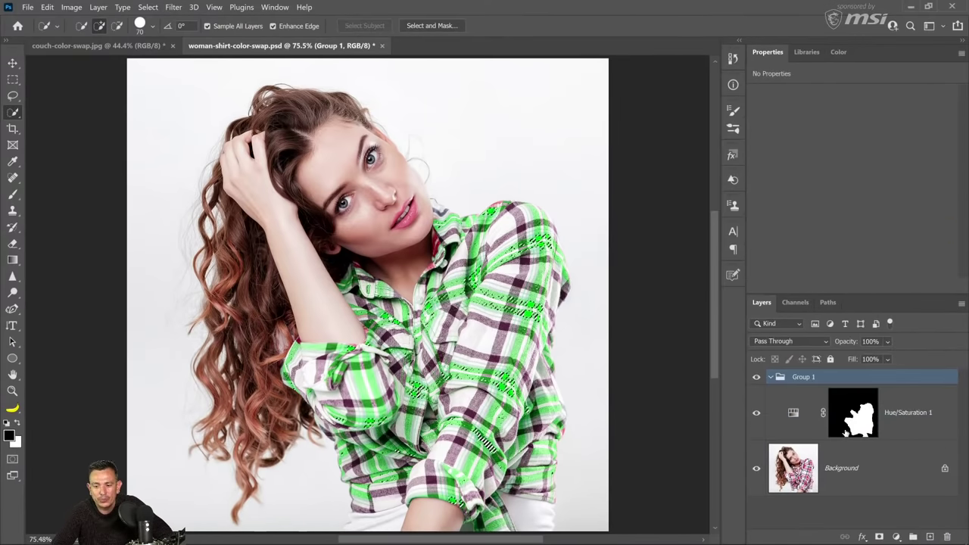
click(878, 536)
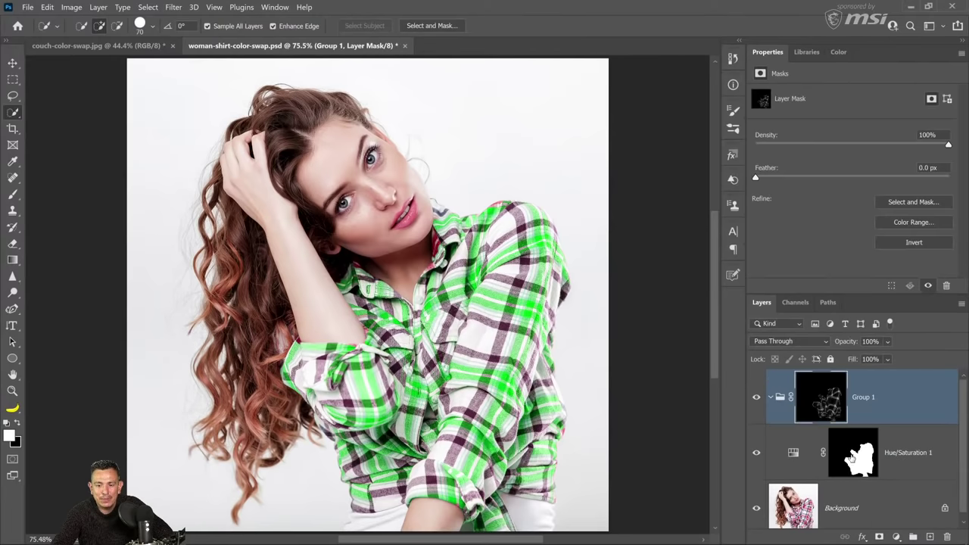
Step: Add a Levels adjustment layer inside Group 1 with the midtone input set to 0.44
click(924, 409)
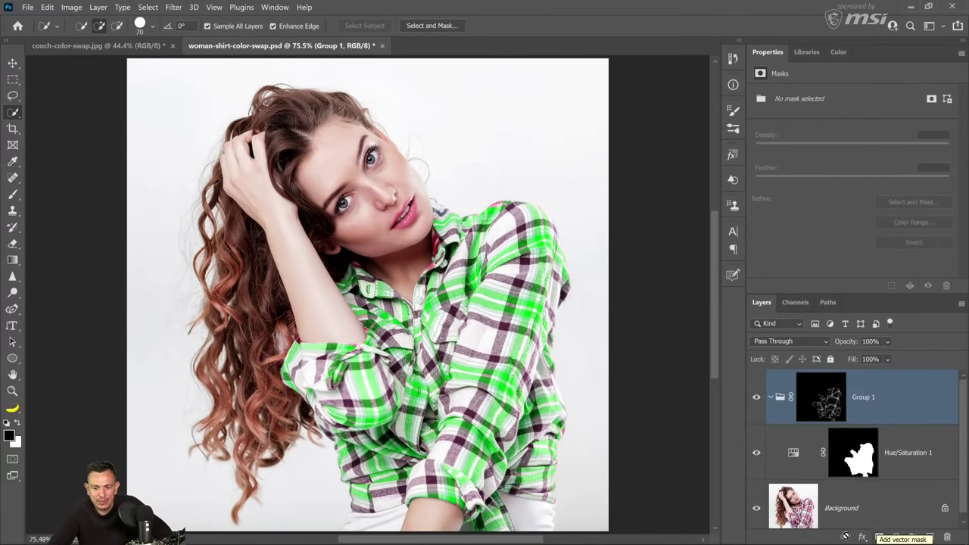
click(898, 535)
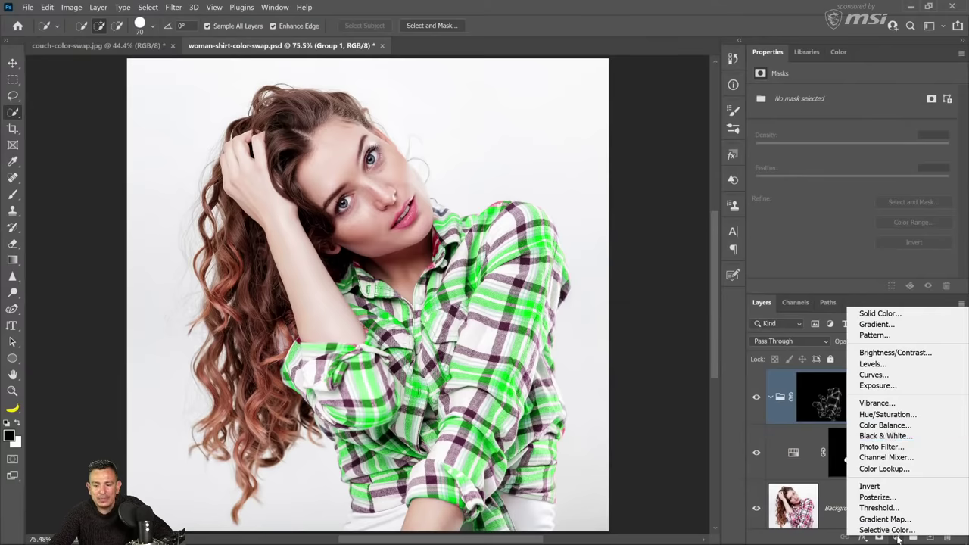
click(873, 364)
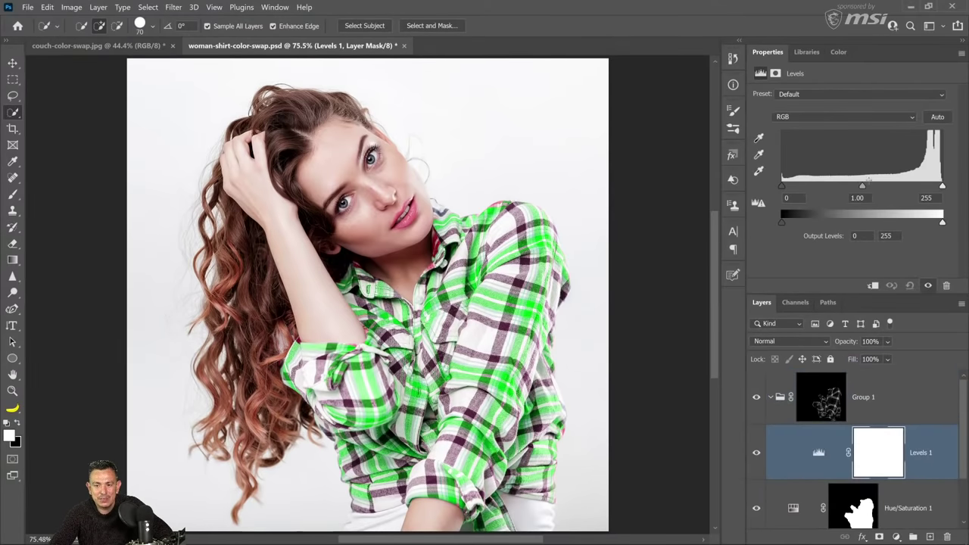
drag(860, 186, 900, 187)
Step: Add a Pattern fill layer above Levels 1 using the yellow tree pattern from the Trees set
click(897, 536)
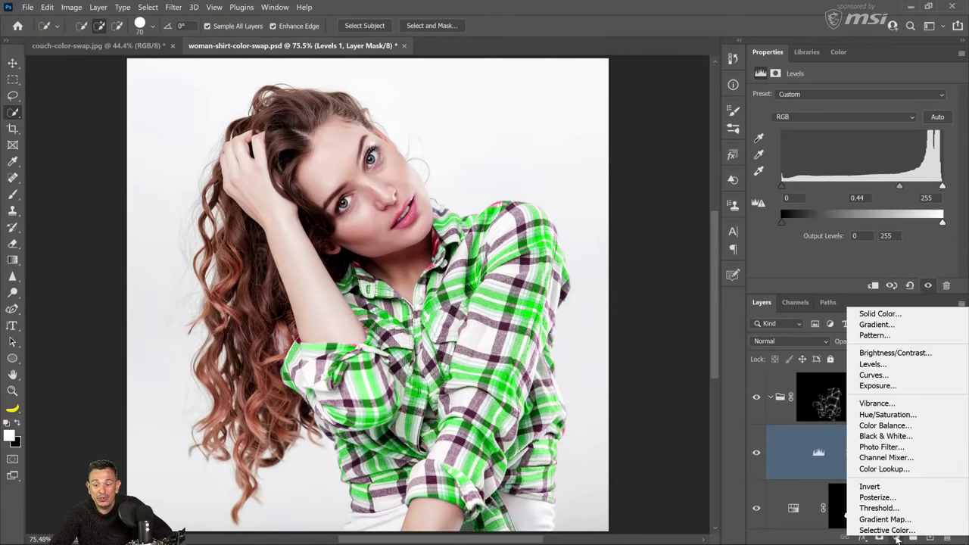
click(893, 339)
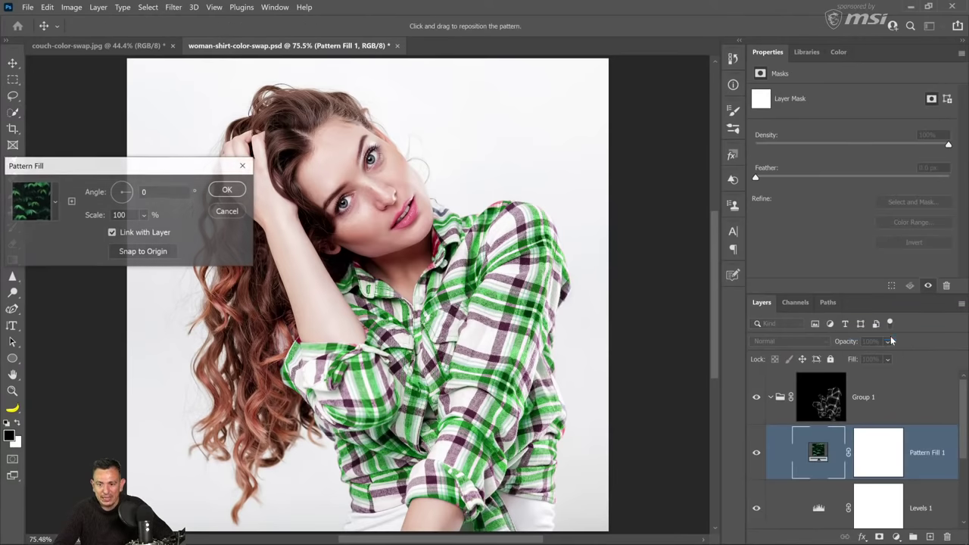
click(55, 211)
click(14, 273)
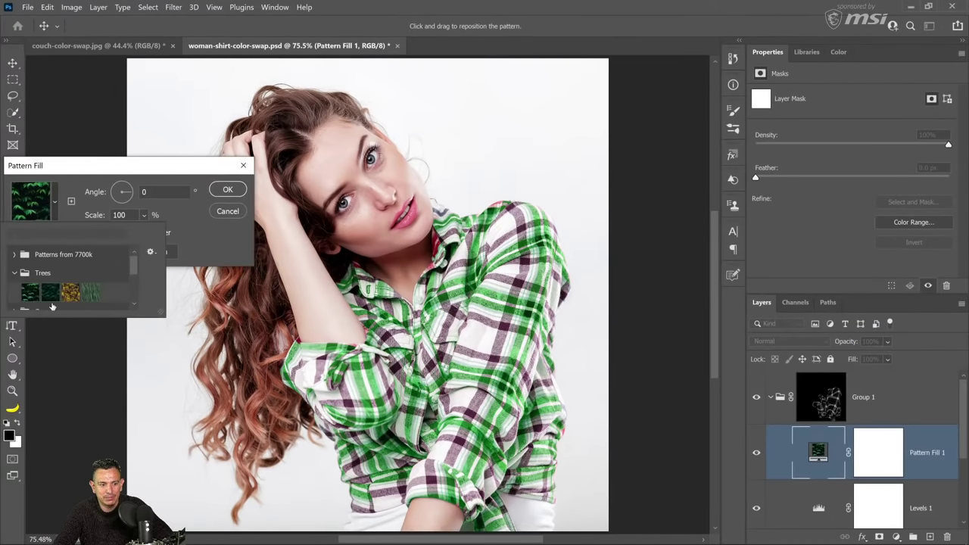
click(69, 293)
click(226, 190)
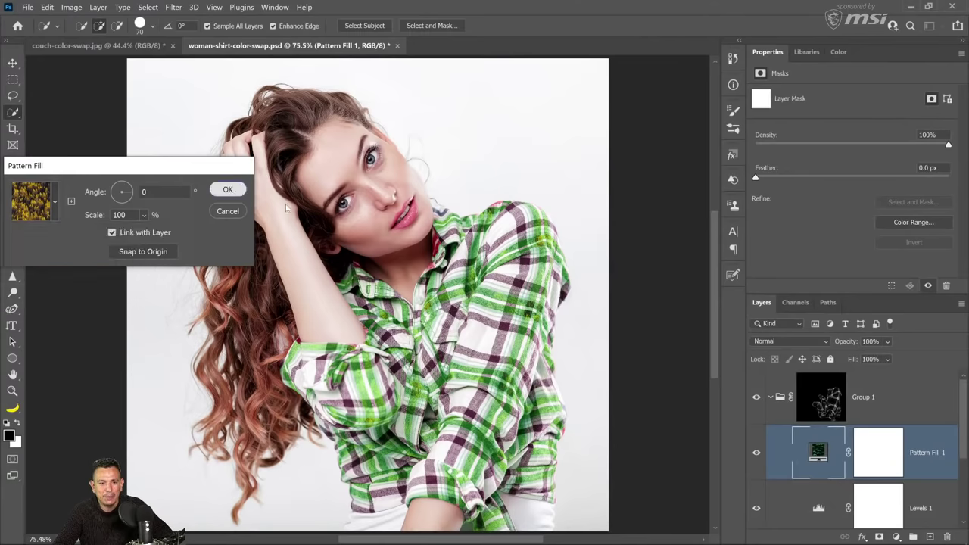
click(227, 190)
Step: Examine the sleeve fabric at 400% while toggling the visibility of Pattern Fill 1
click(12, 390)
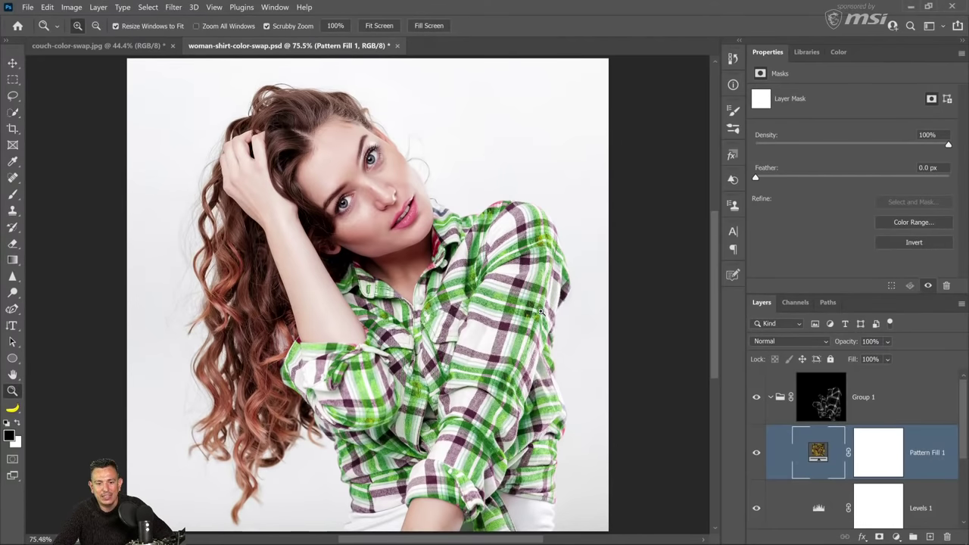
drag(541, 312, 812, 406)
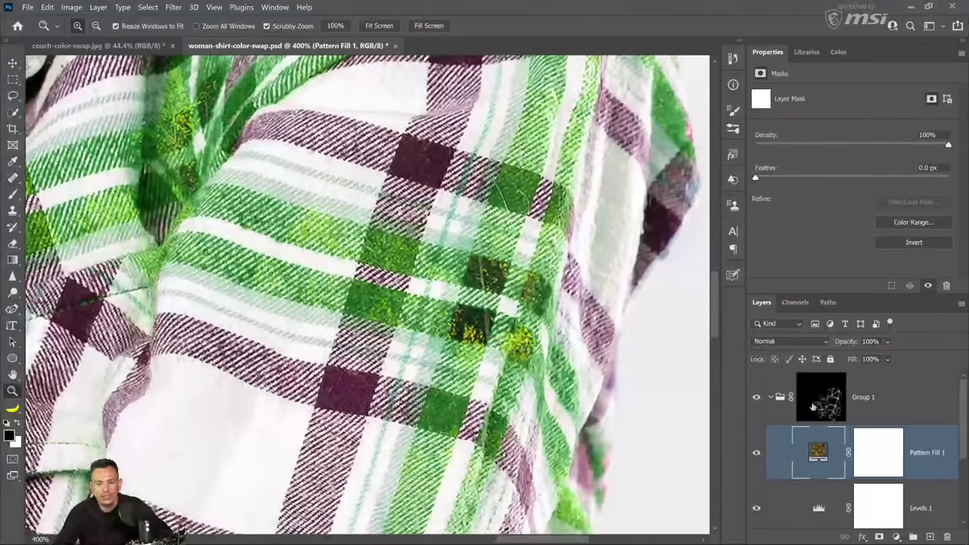
click(755, 454)
click(756, 455)
click(755, 454)
click(755, 454)
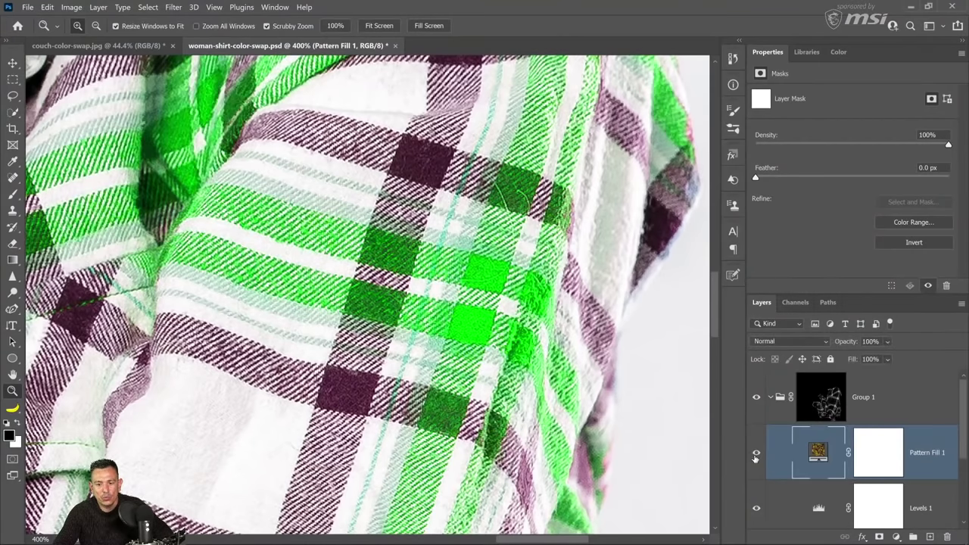
click(756, 455)
click(755, 454)
click(755, 454)
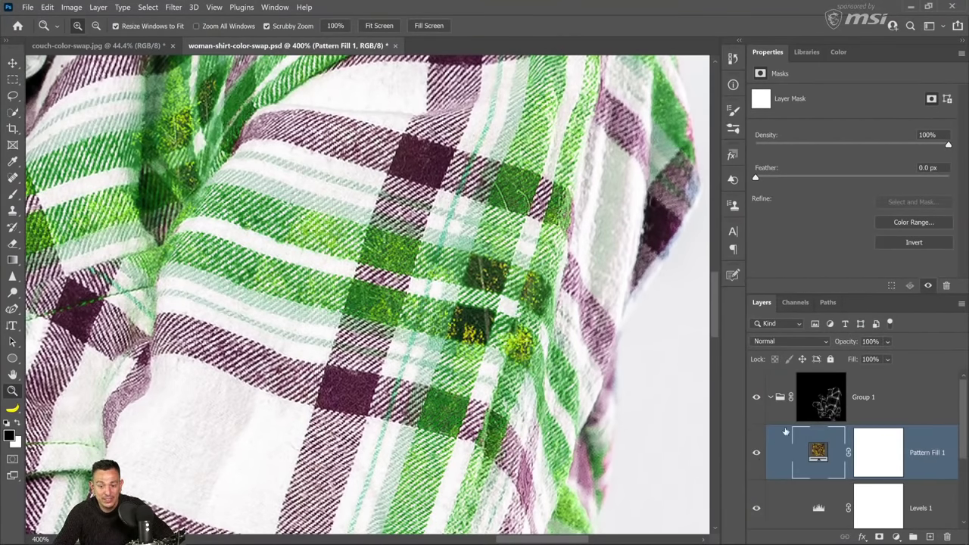
Step: Apply Levels to the Group 1 mask with a midtone input of 1.63 and a white input of 121
click(825, 408)
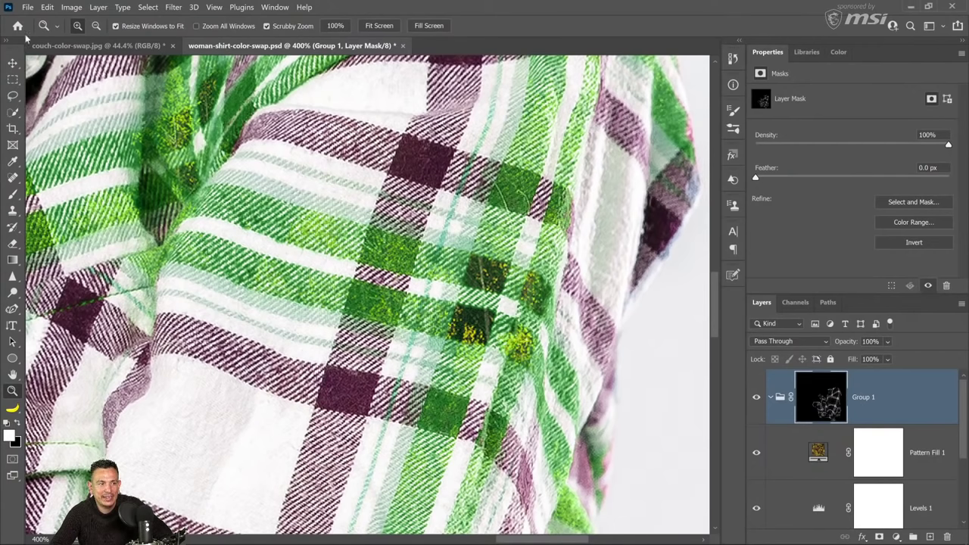
click(71, 7)
mouse_move(90, 34)
click(221, 46)
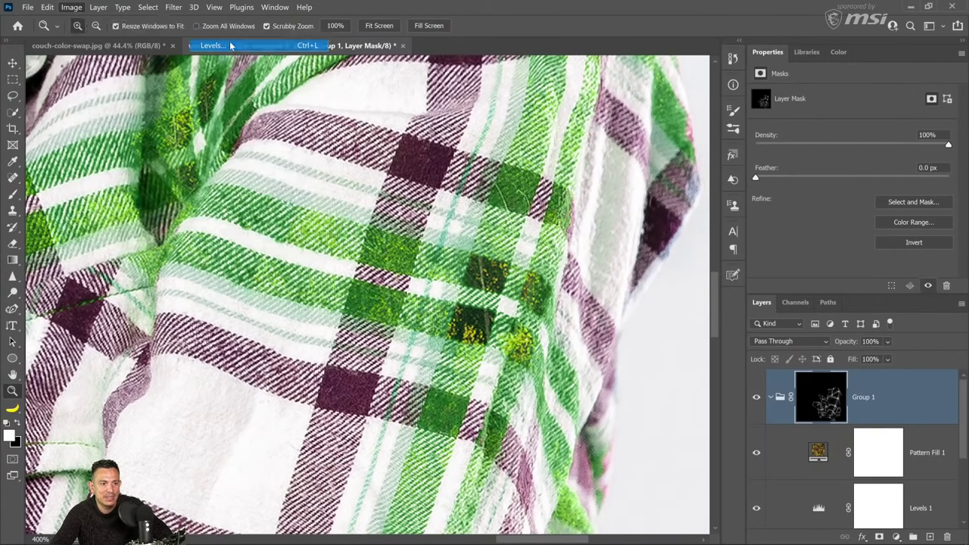
drag(763, 199, 711, 201)
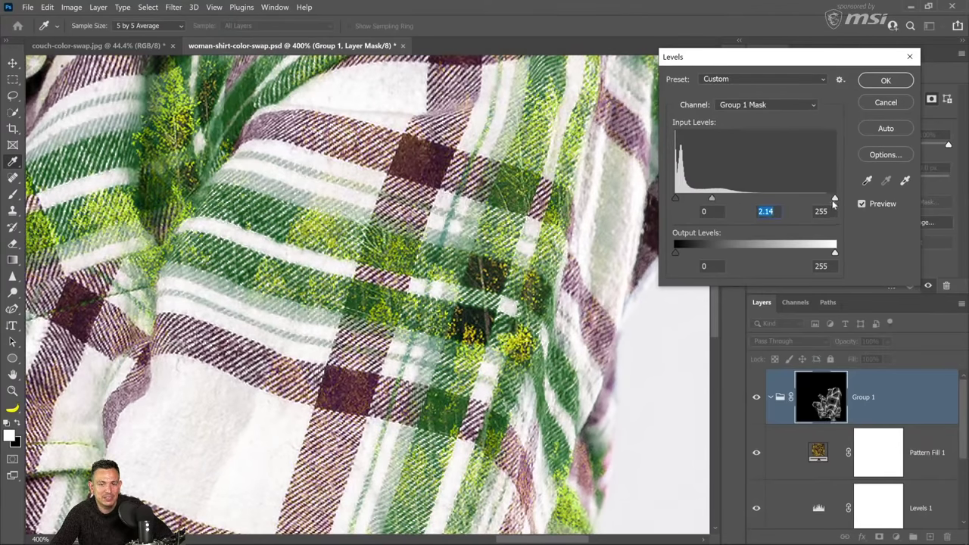
drag(835, 199, 700, 196)
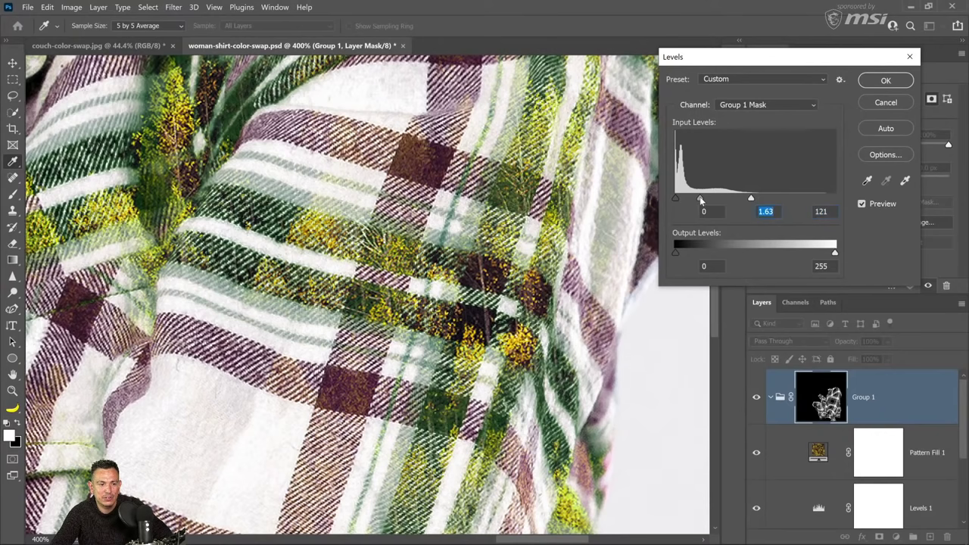
click(885, 80)
Step: View the whole portrait and toggle the visibility of Group 1 to compare the shirt with and without the pattern
key(z)
key(ctrl+minus)
key(ctrl+minus)
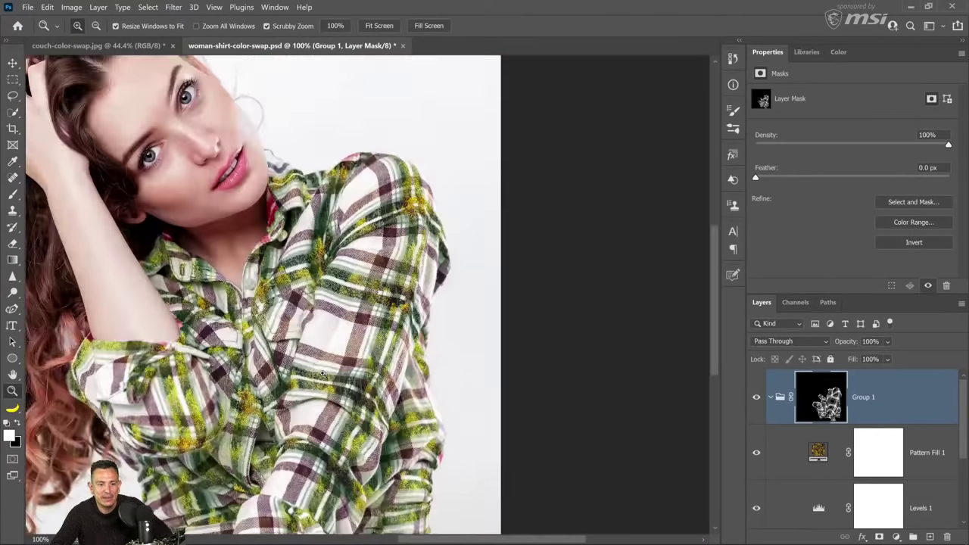
right_click(353, 353)
click(379, 358)
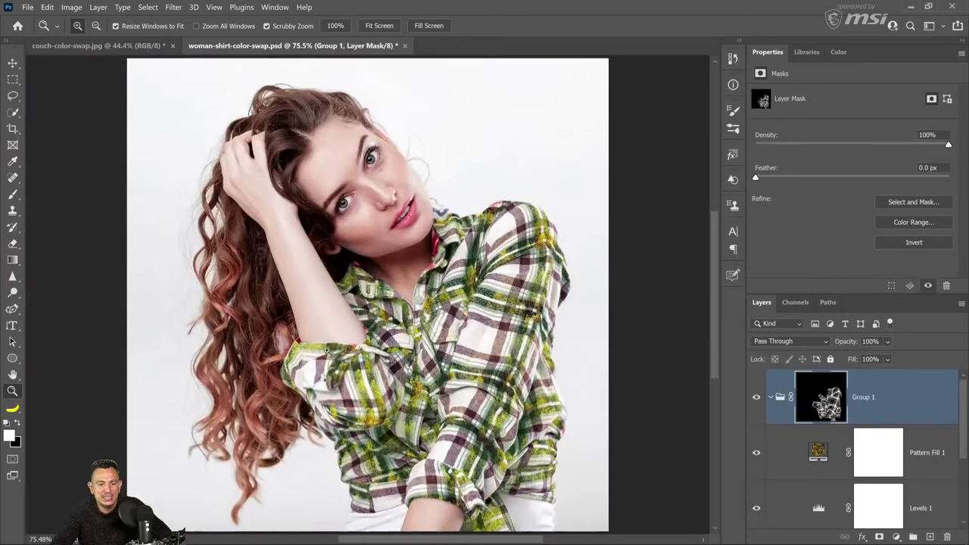
click(756, 398)
click(756, 401)
click(756, 399)
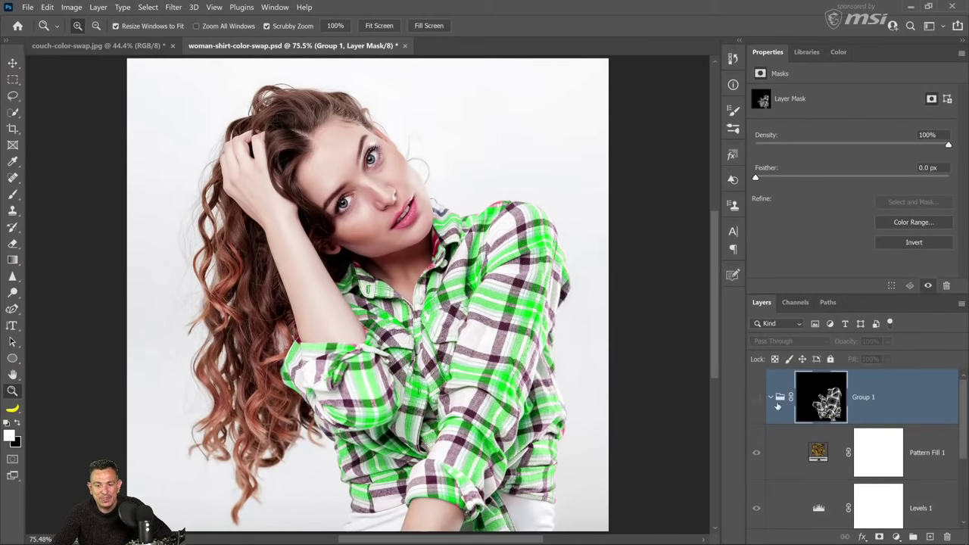
click(771, 397)
click(755, 399)
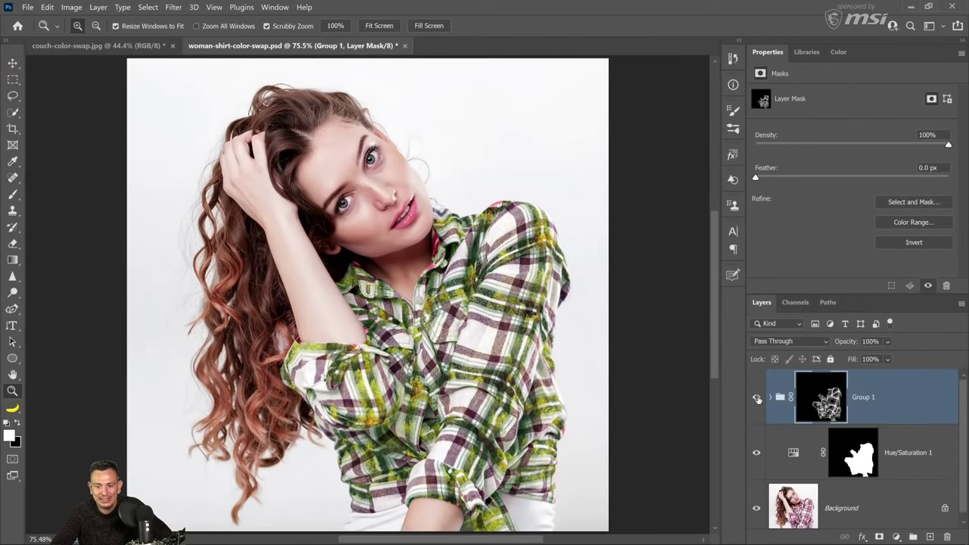
click(755, 399)
Step: Delete Group 1 with its contents and duplicate the Background layer
drag(779, 400, 946, 537)
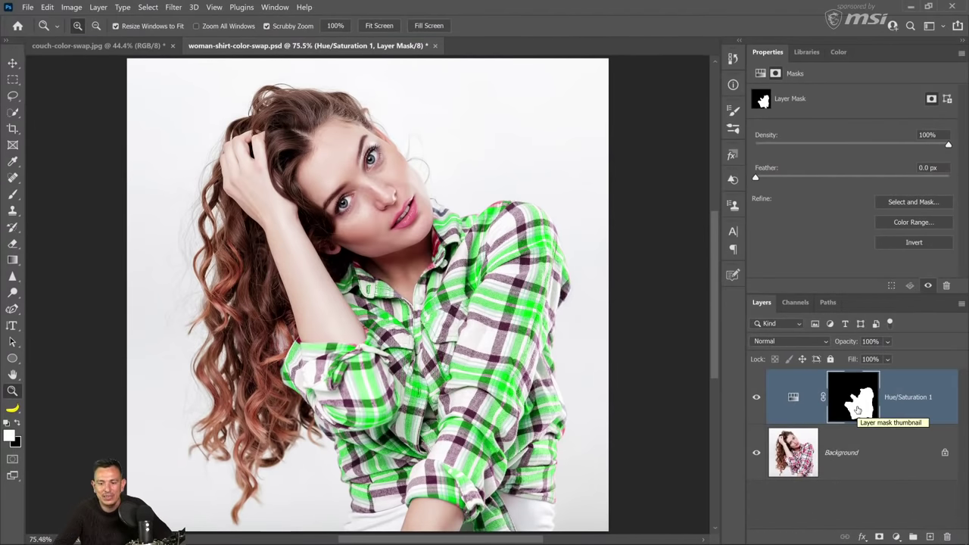
click(832, 471)
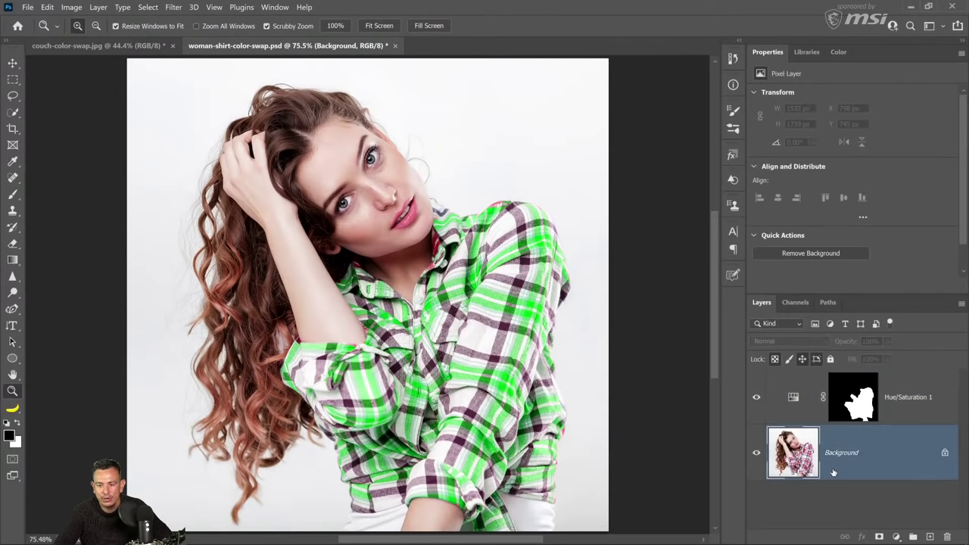
key(ctrl+j)
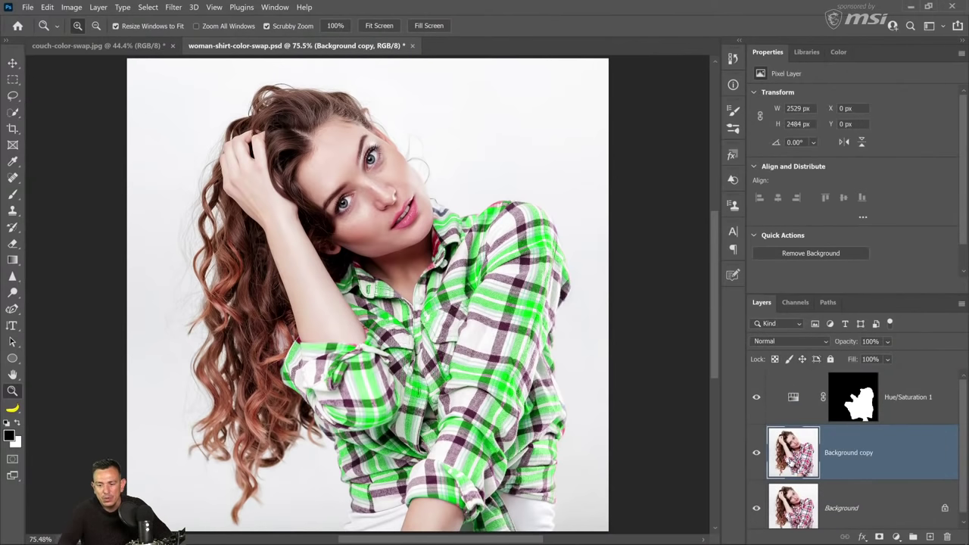
Step: Move the Background copy layer above the Hue/Saturation 1 adjustment and set its blend mode to Difference
drag(791, 460, 790, 374)
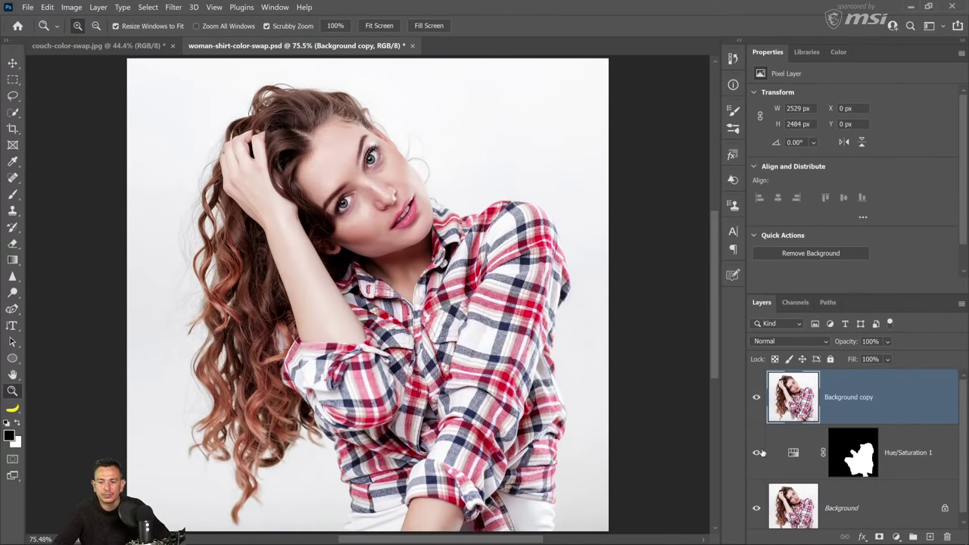
click(769, 342)
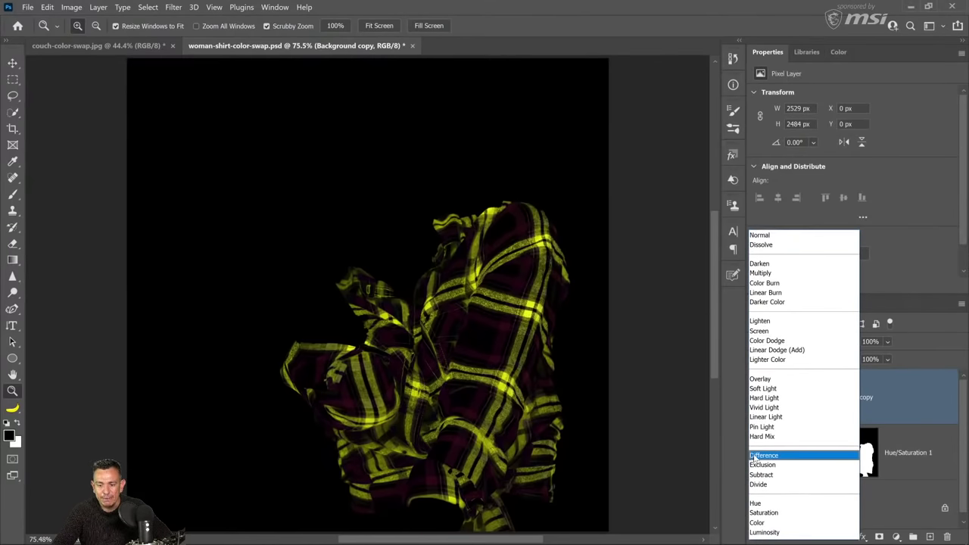
click(761, 455)
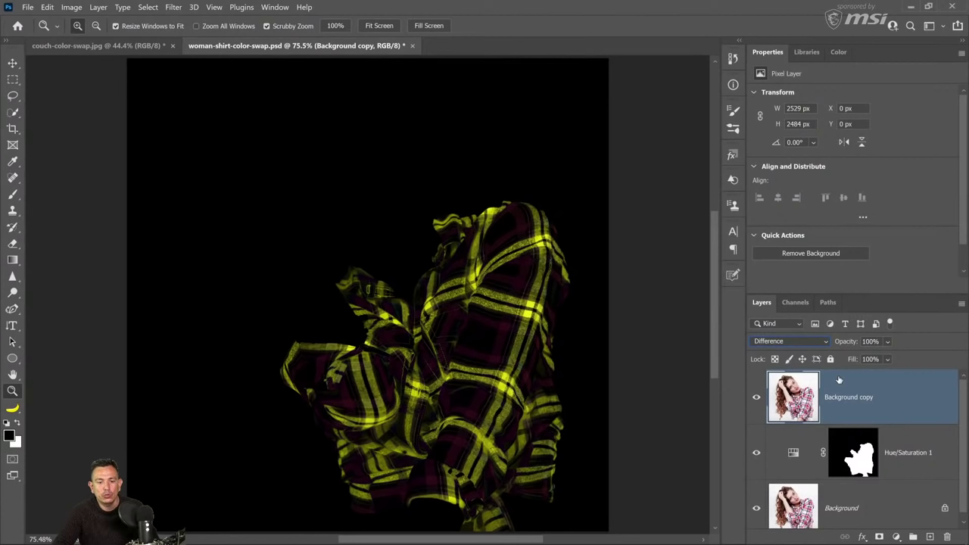
Step: Select the difference image's bright areas, hide Background copy, and add a Curves adjustment masked by that selection with its midtones pulled down
ctrl+click(797, 421)
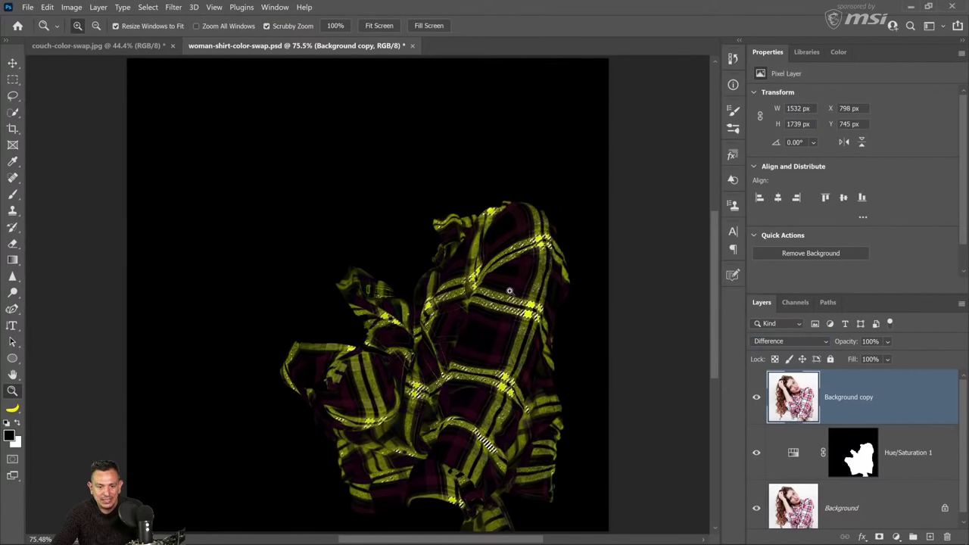
click(755, 397)
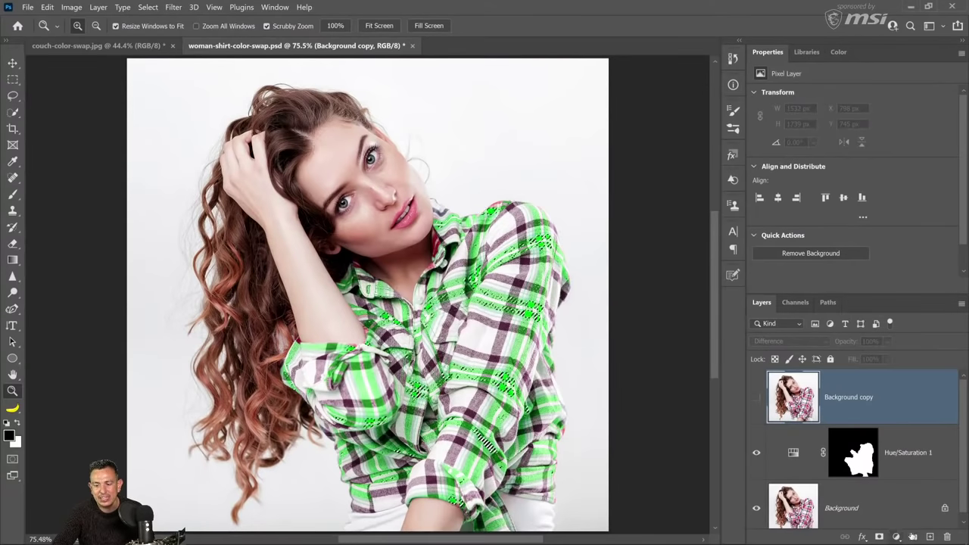
click(913, 537)
drag(912, 377, 946, 536)
click(896, 536)
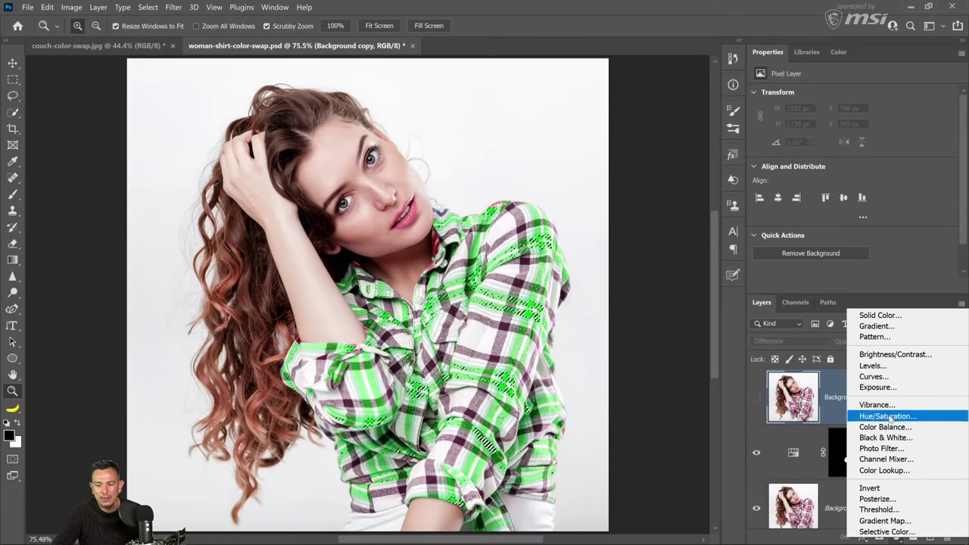
click(878, 376)
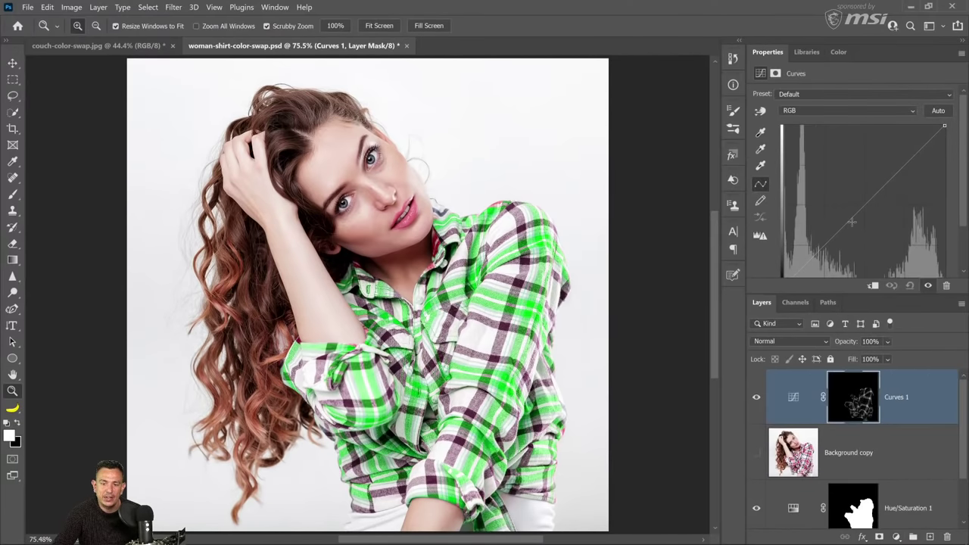
drag(851, 222, 879, 227)
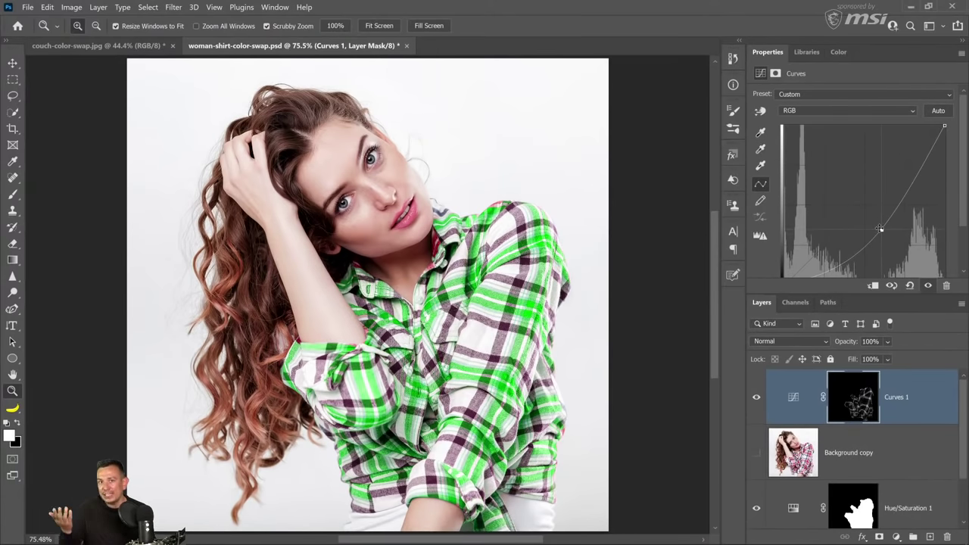
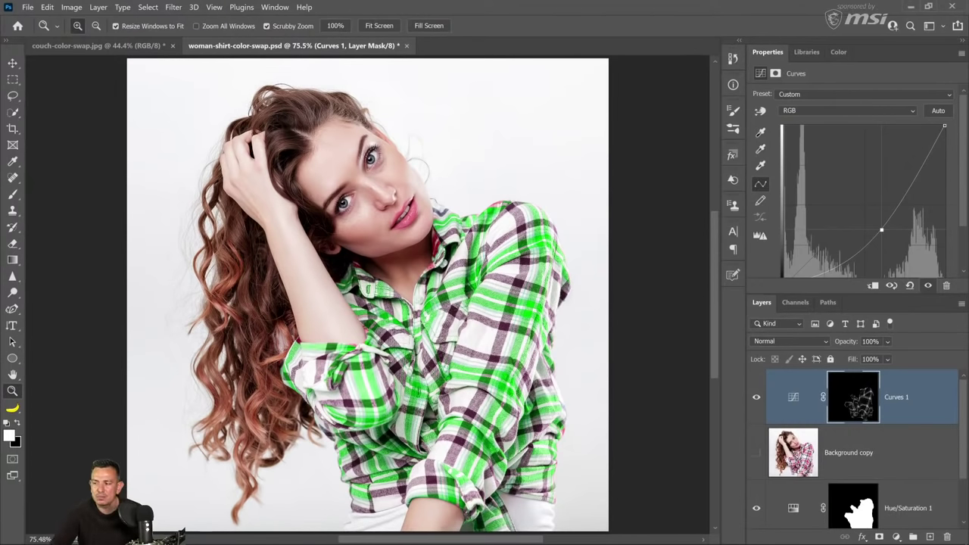
Step: Show the Background copy layer without the Curves effect to review its Difference blend mode, and hide it again
scroll(821, 452, down, 1)
scroll(821, 452, up, 1)
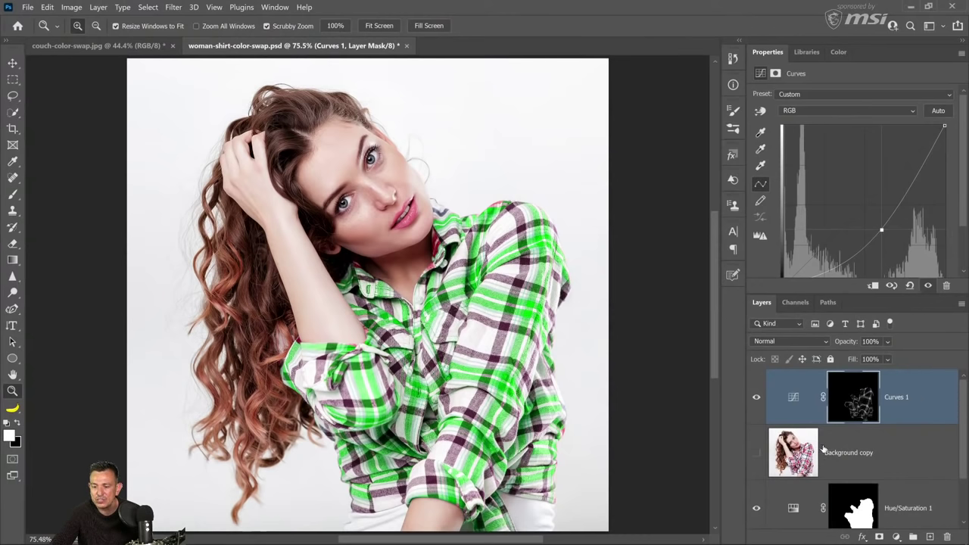
click(818, 461)
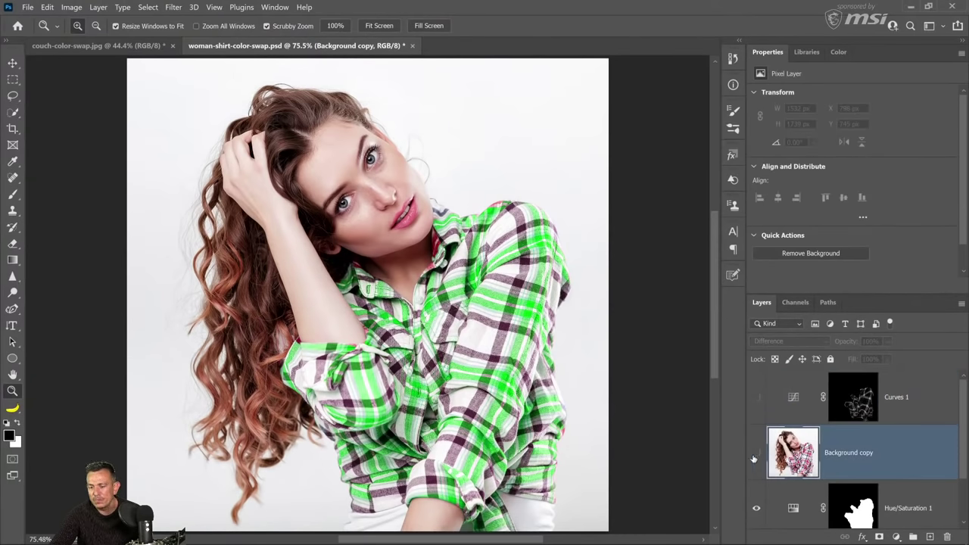
click(755, 453)
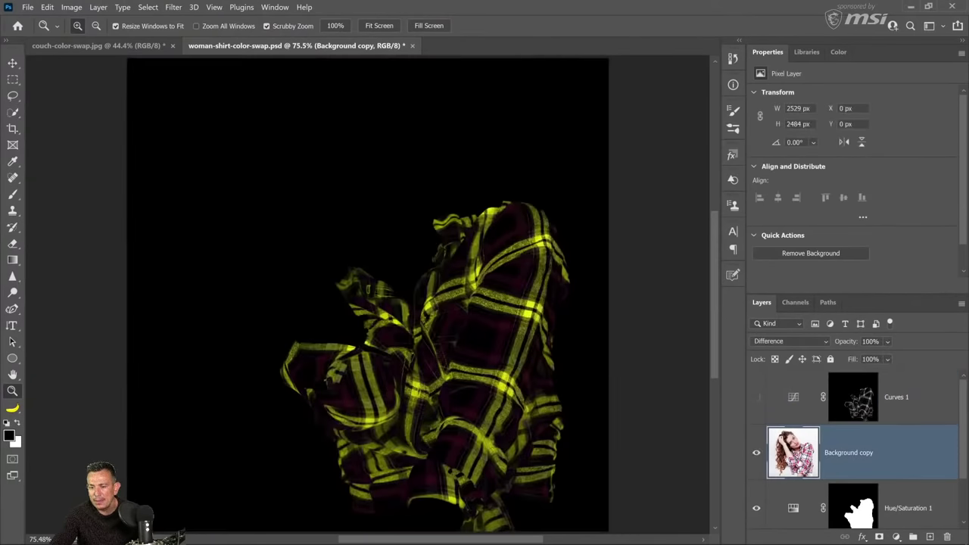
click(771, 340)
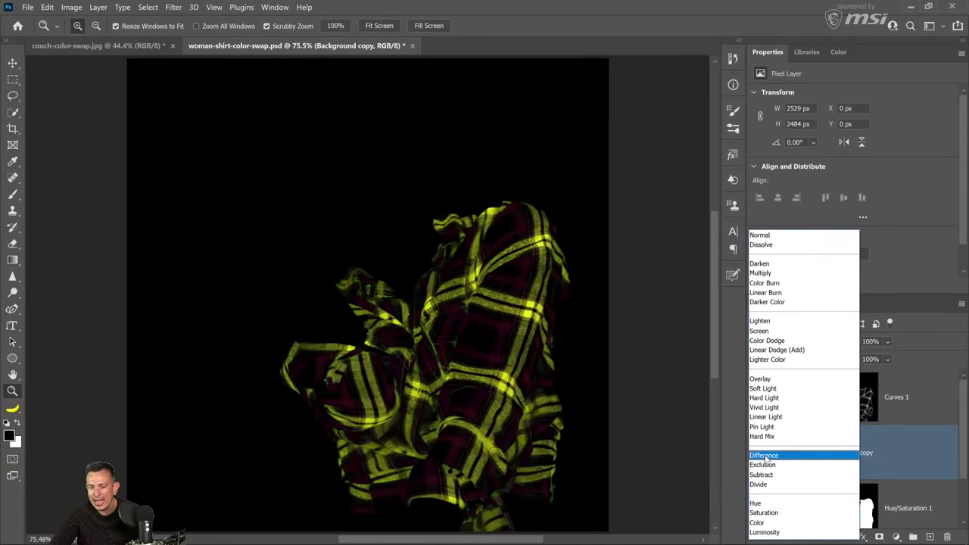
click(765, 456)
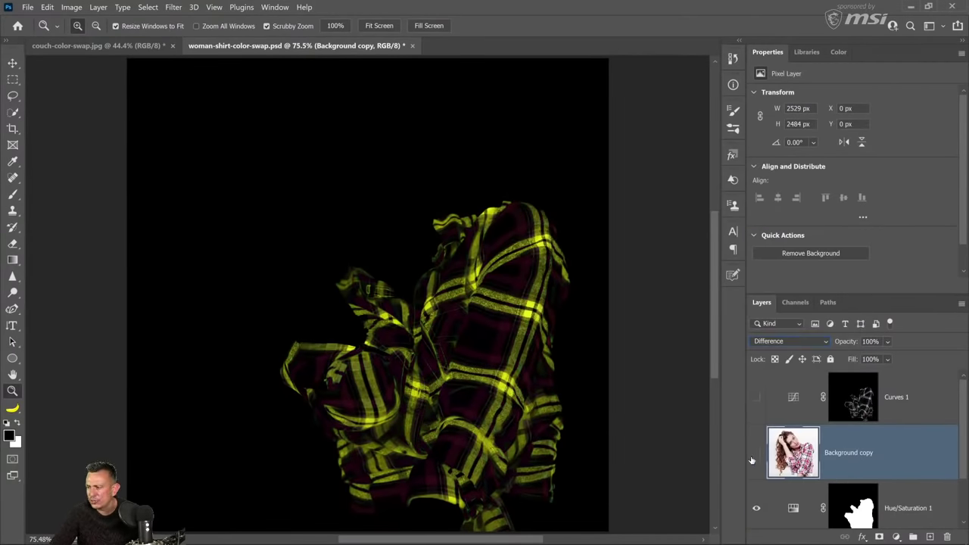
click(754, 457)
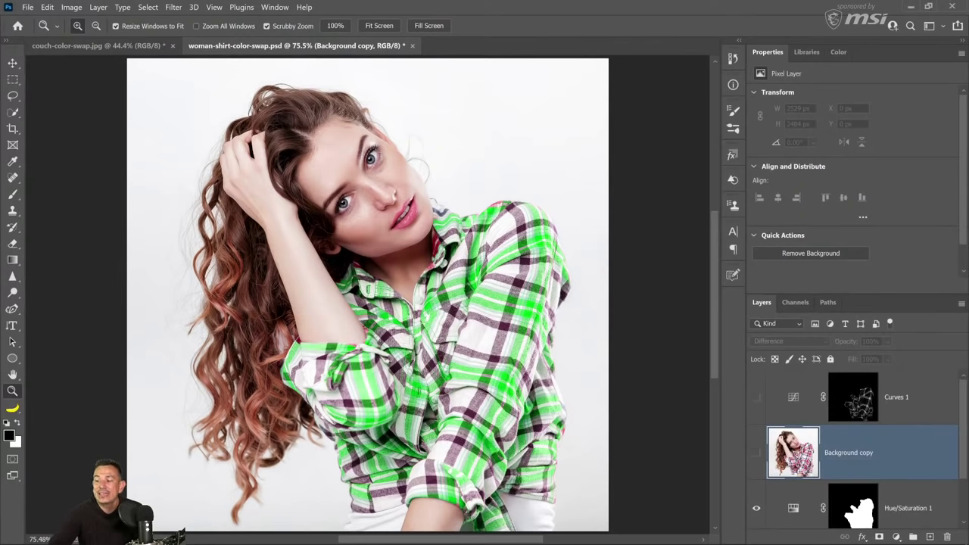
Step: Search all libraries for "mann", "baby", "kid" and "black and white", and clear the search
click(806, 52)
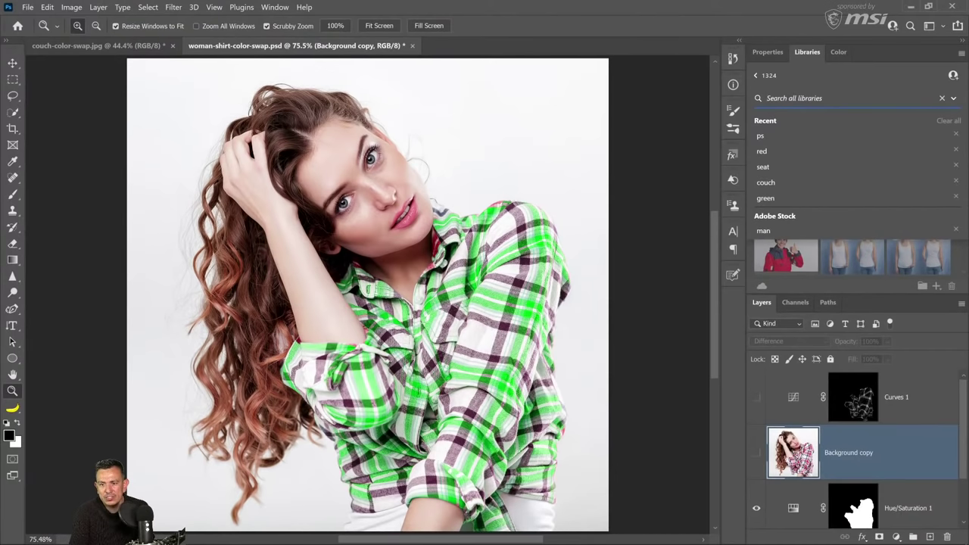
text(mann)
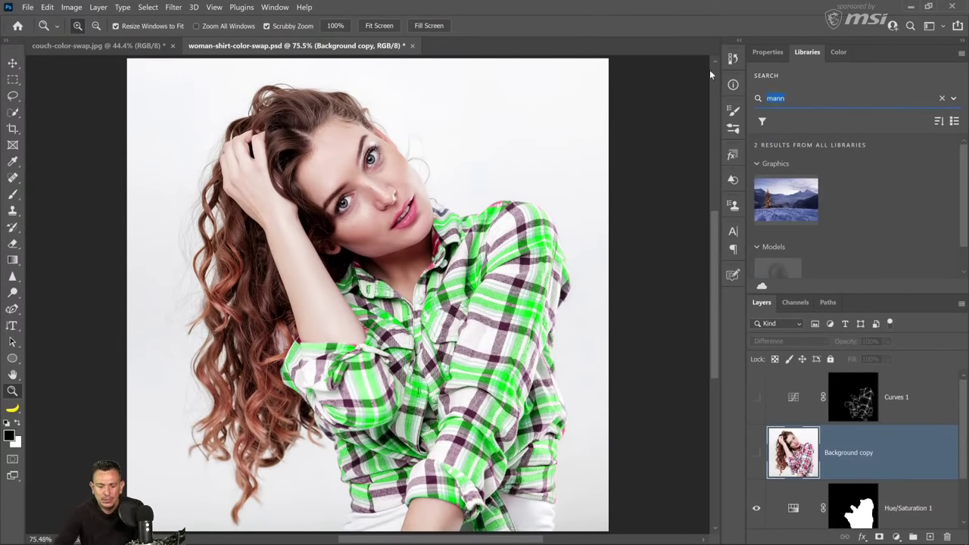
text(baby)
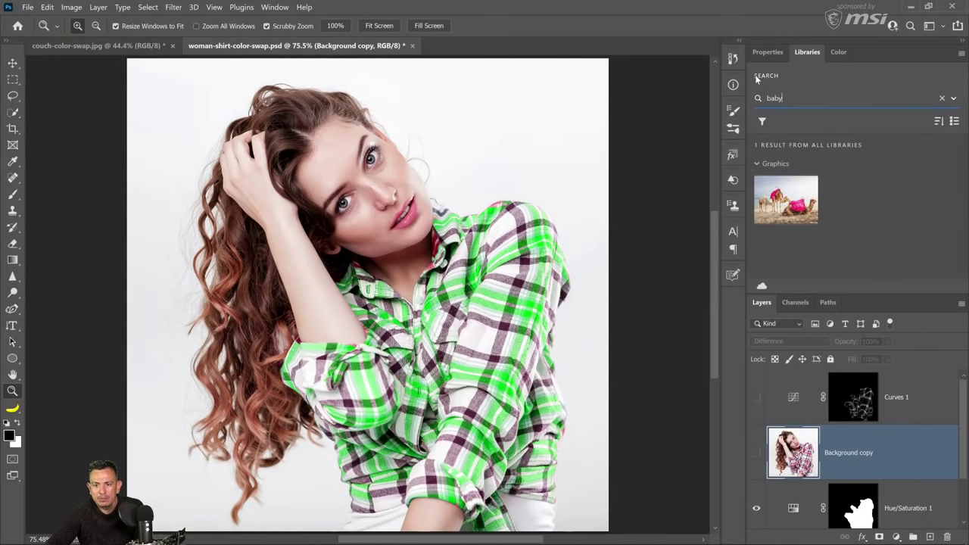
key(ctrl+a)
text(kid)
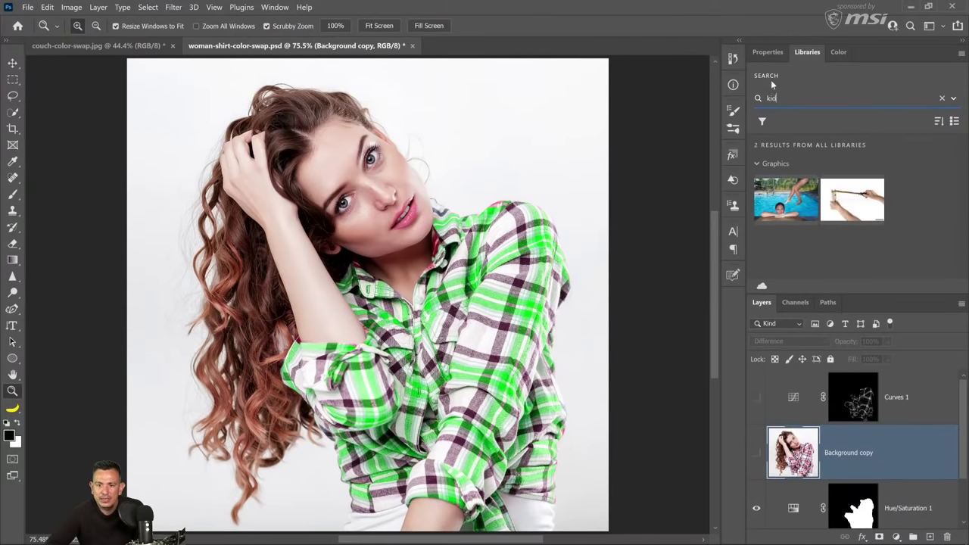
text(black and white)
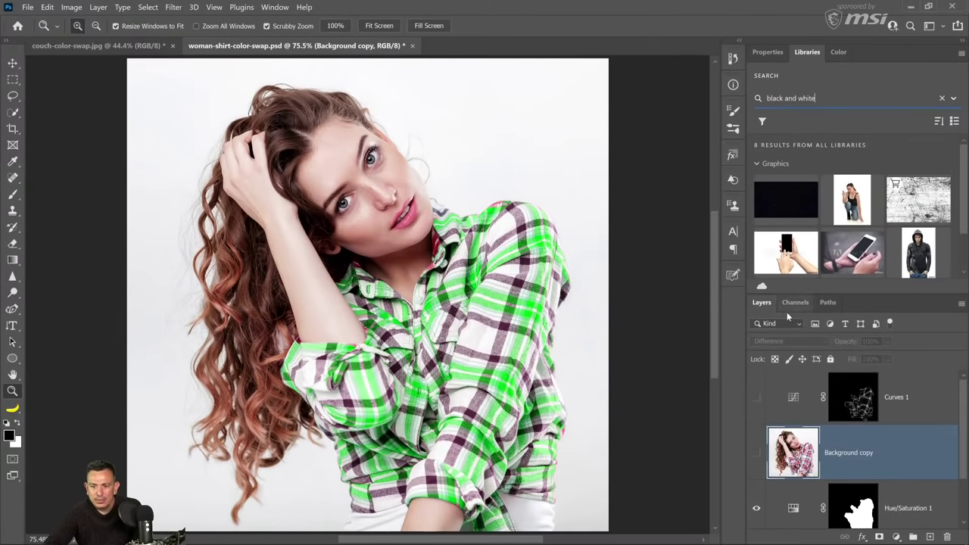
scroll(852, 242, down, 1)
scroll(861, 259, up, 1)
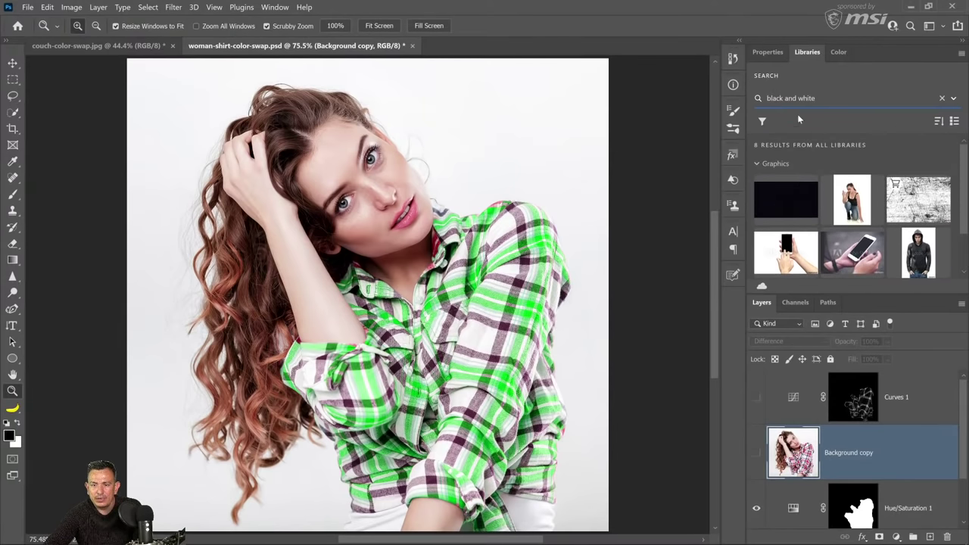
key(Escape)
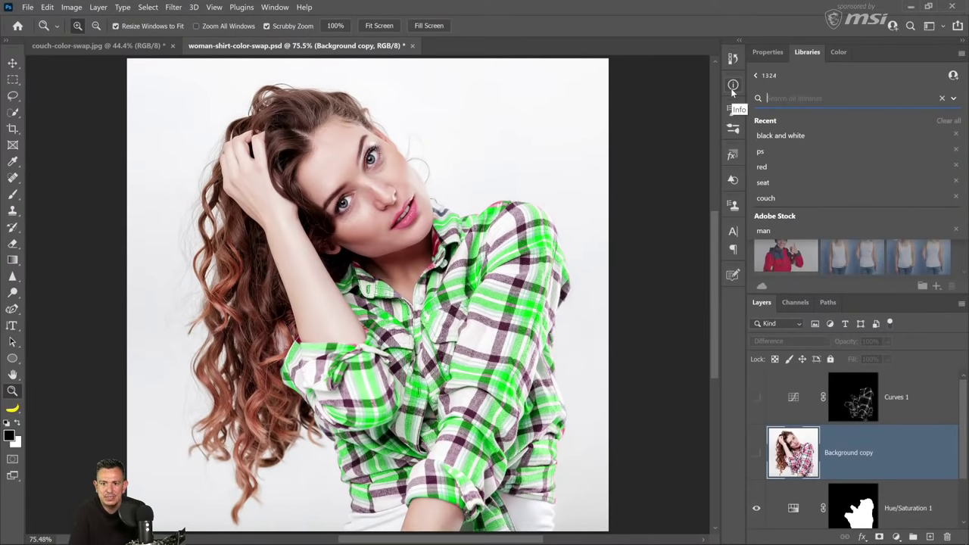
Step: Find the Vintage photoalbum picture in the 1324 library and open it for editing as its own document
click(755, 76)
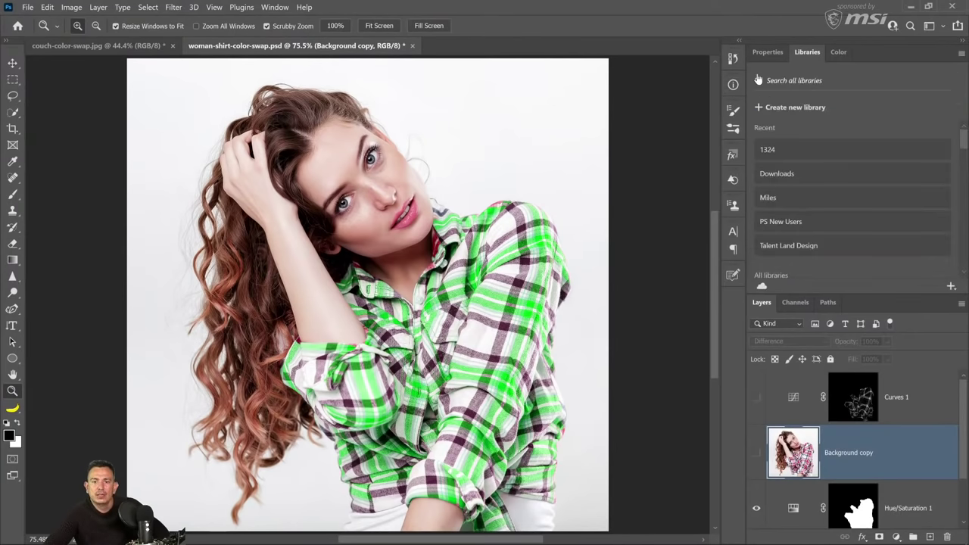
click(772, 149)
scroll(856, 182, down, 3)
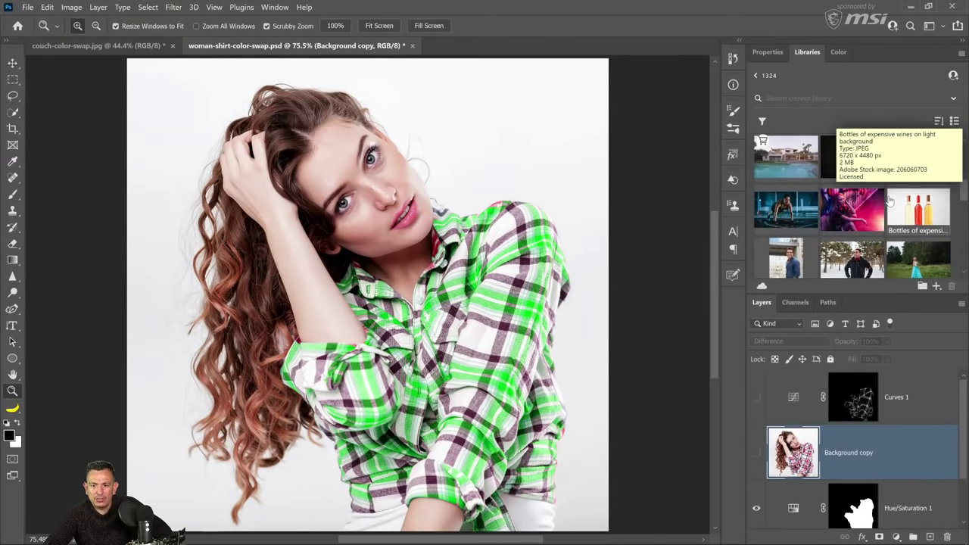
drag(961, 186, 965, 224)
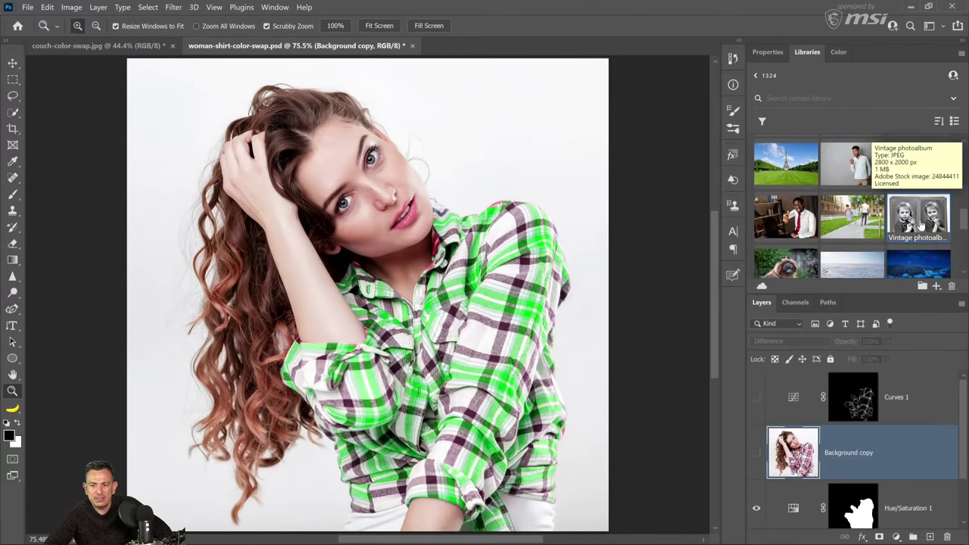
click(922, 226)
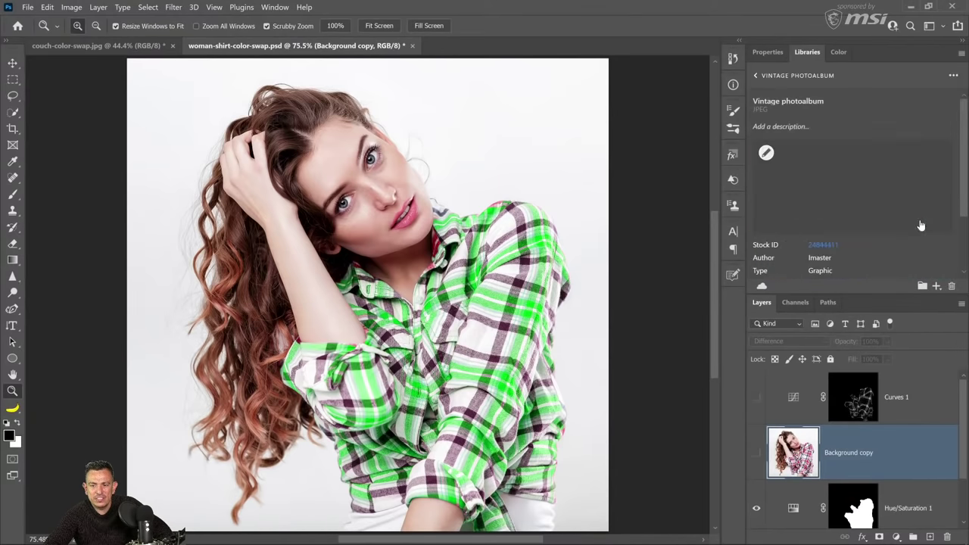
click(766, 153)
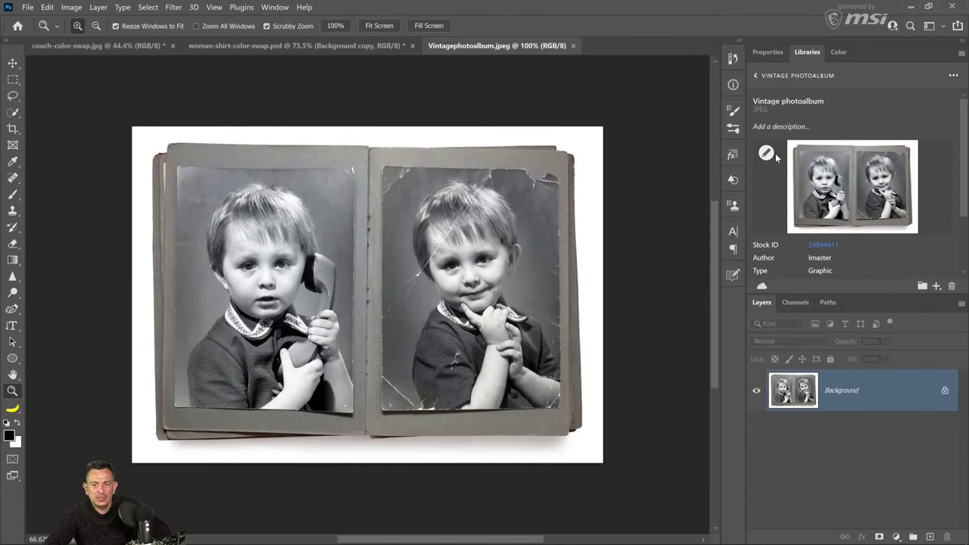
Step: Crop the album image to the right-hand child portrait using the W x H x Resolution option, with Delete Cropped Pixels enabled
click(12, 129)
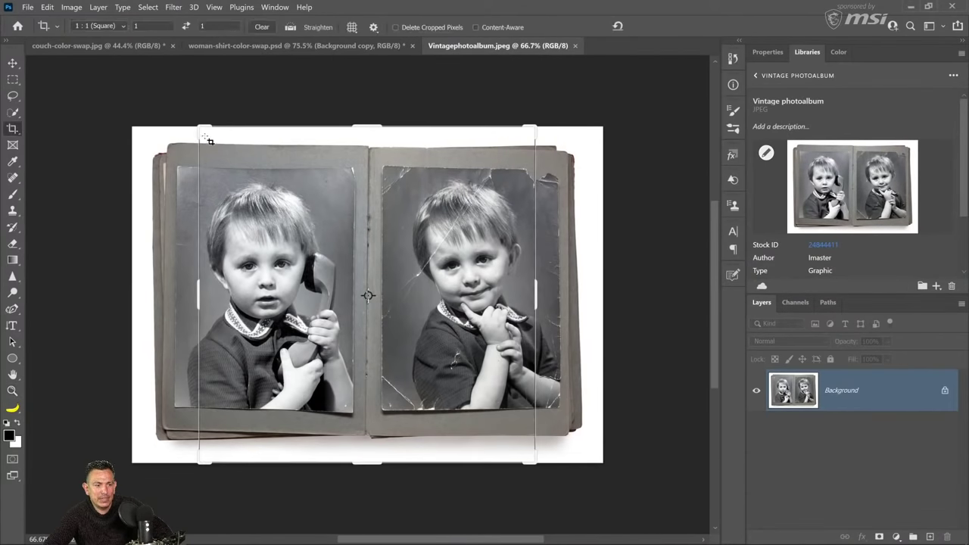
drag(200, 130, 288, 200)
drag(349, 248, 342, 289)
click(98, 26)
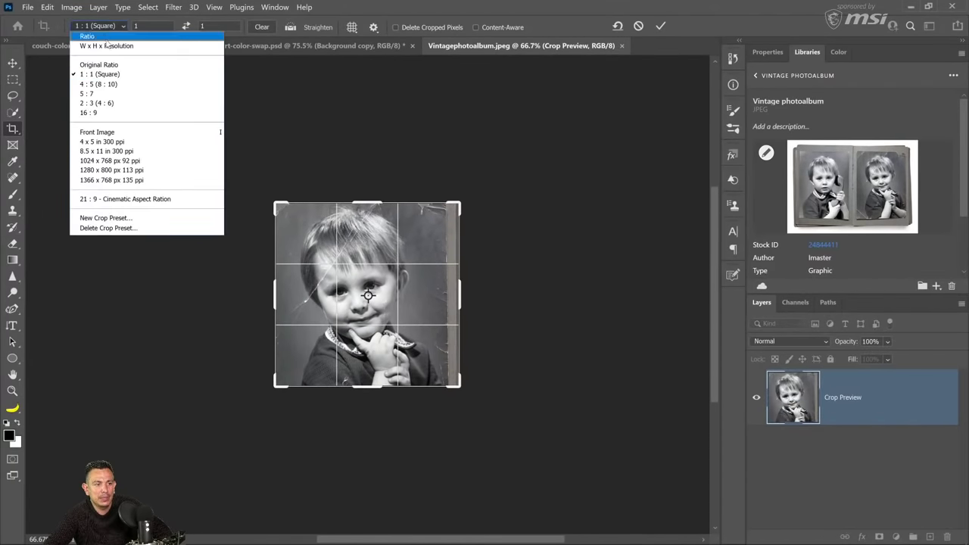
click(108, 45)
drag(457, 386, 455, 408)
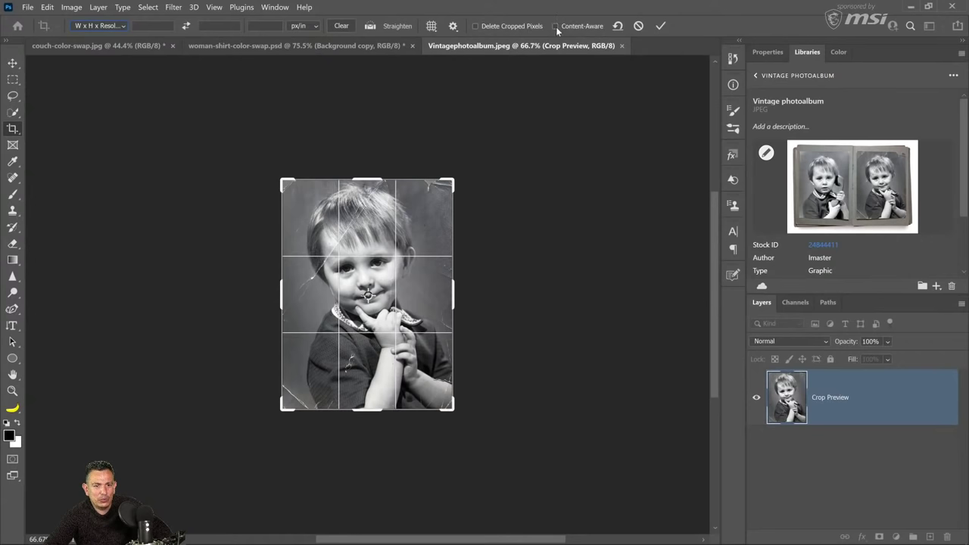
click(475, 25)
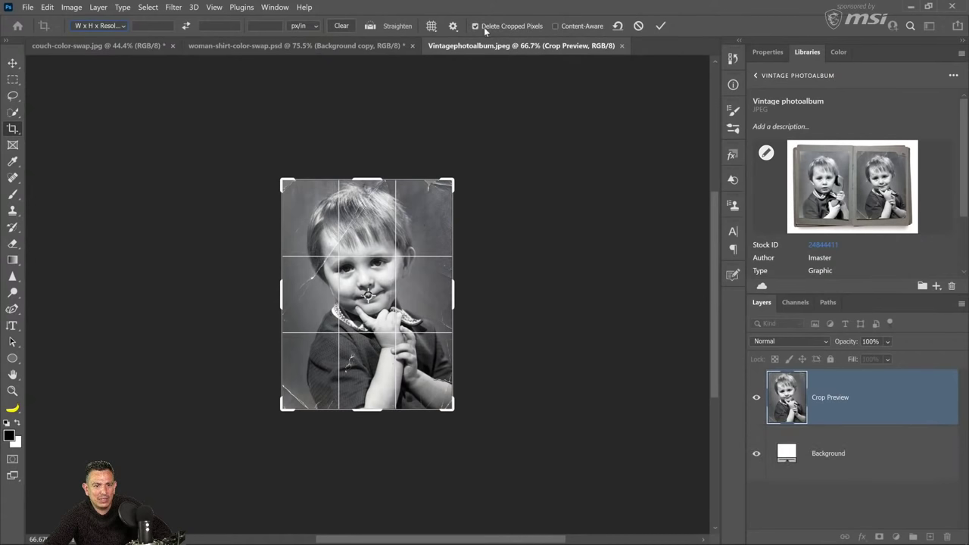
click(660, 26)
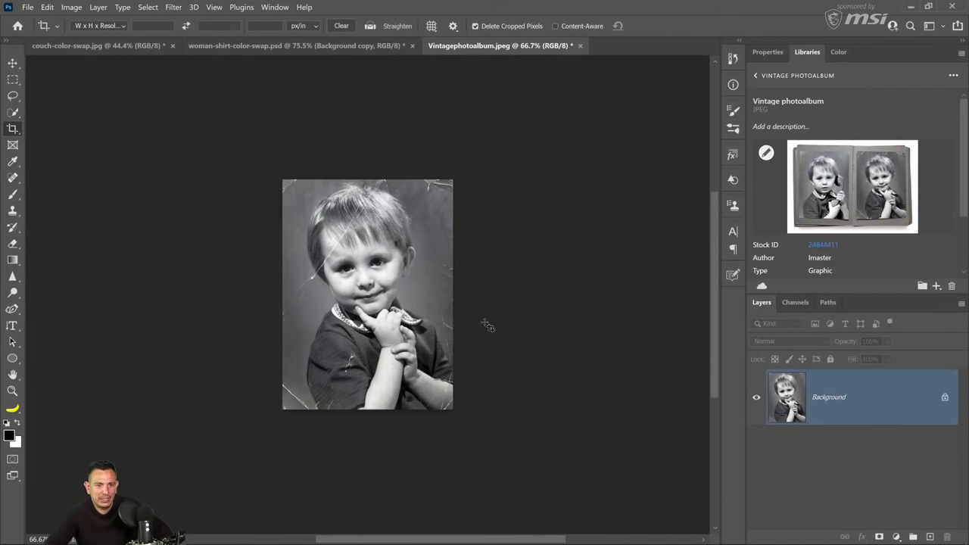
Step: View the cropped portrait at 100% and open Neural Filters for it
double_click(13, 391)
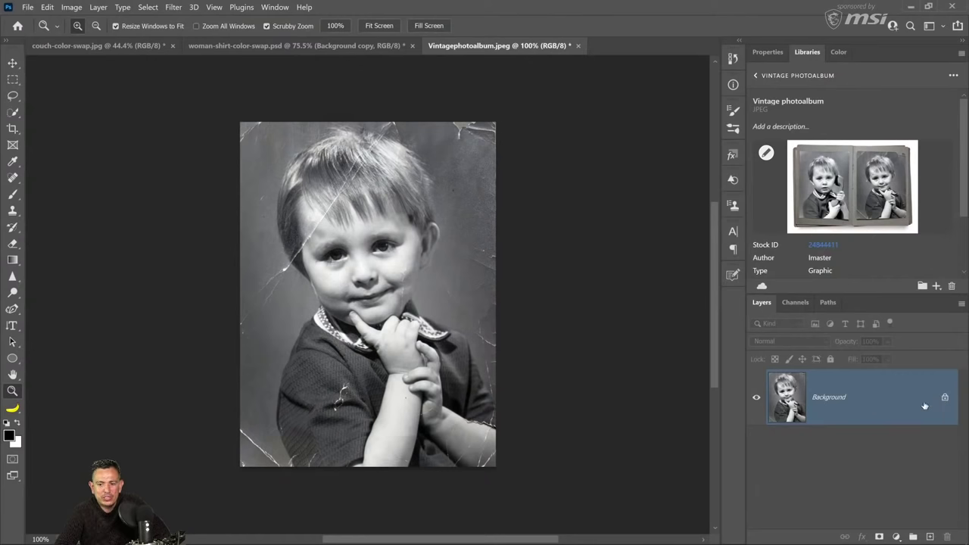
click(173, 7)
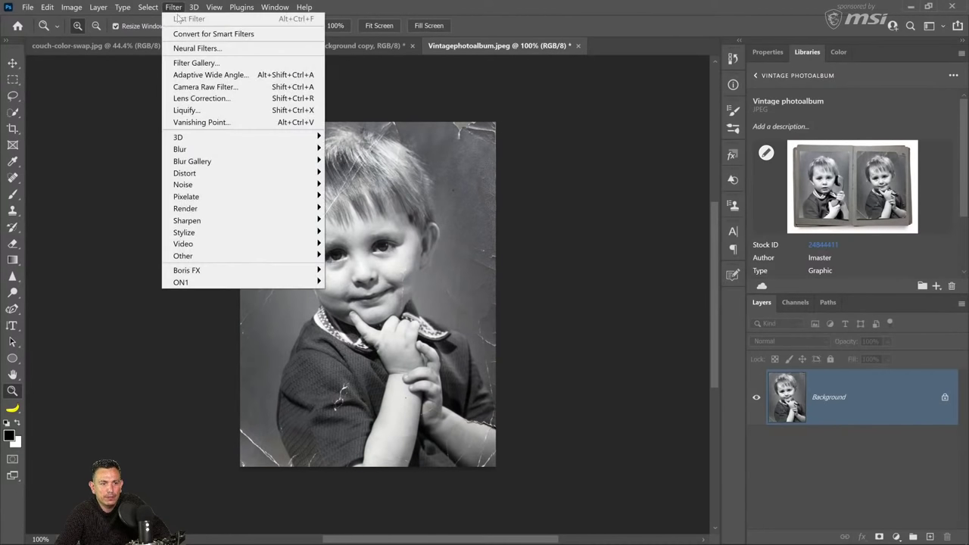
click(196, 49)
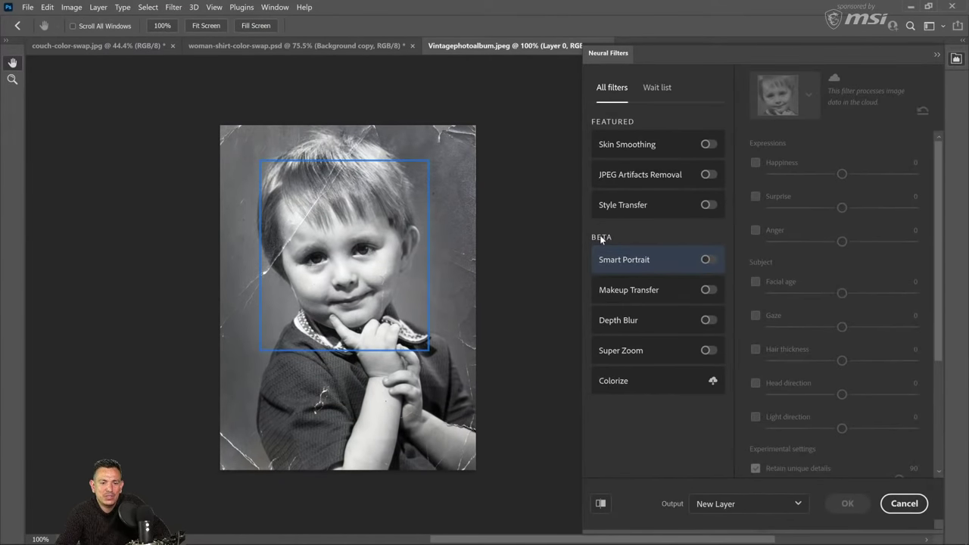
Step: Try to download the Colorize neural filter for the child portrait, and close Neural Filters without applying anything
click(712, 381)
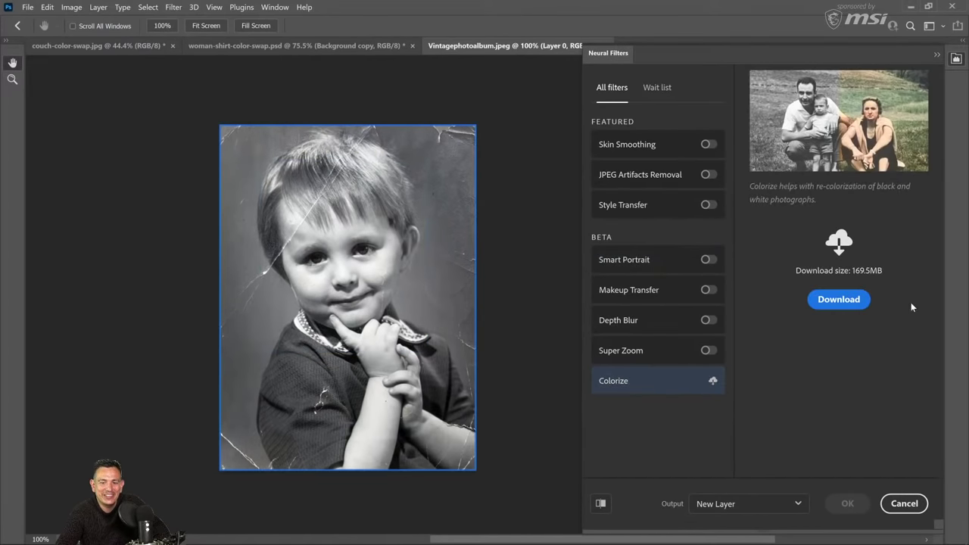
click(855, 300)
click(851, 309)
click(840, 301)
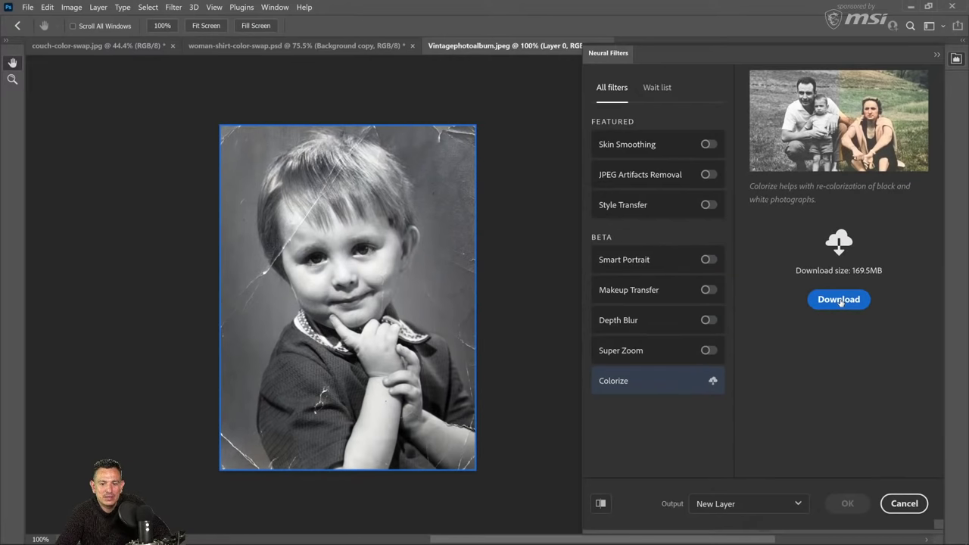
click(840, 300)
click(840, 300)
click(904, 503)
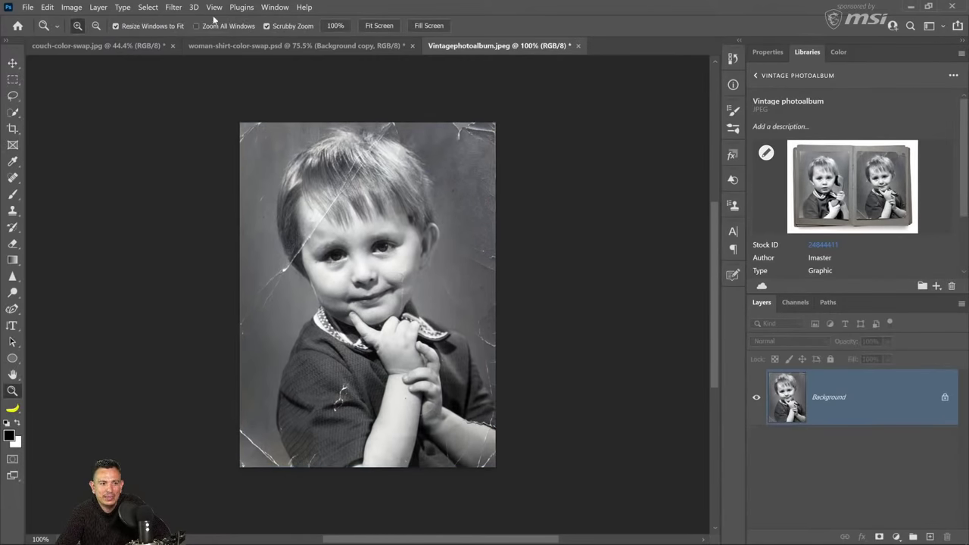
Step: Reopen Neural Filters, retry the Colorize filter download, and cancel both the download and the workspace
click(174, 7)
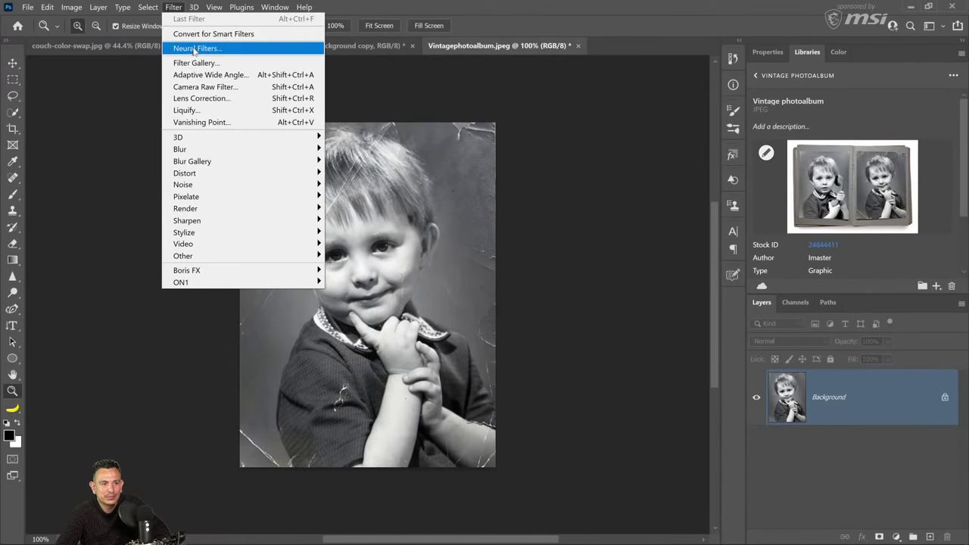
click(197, 48)
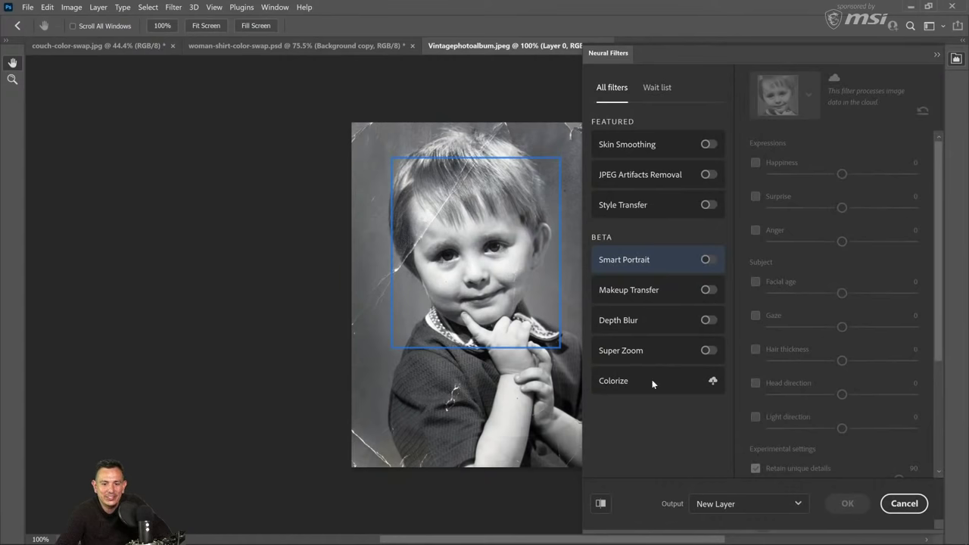
click(692, 385)
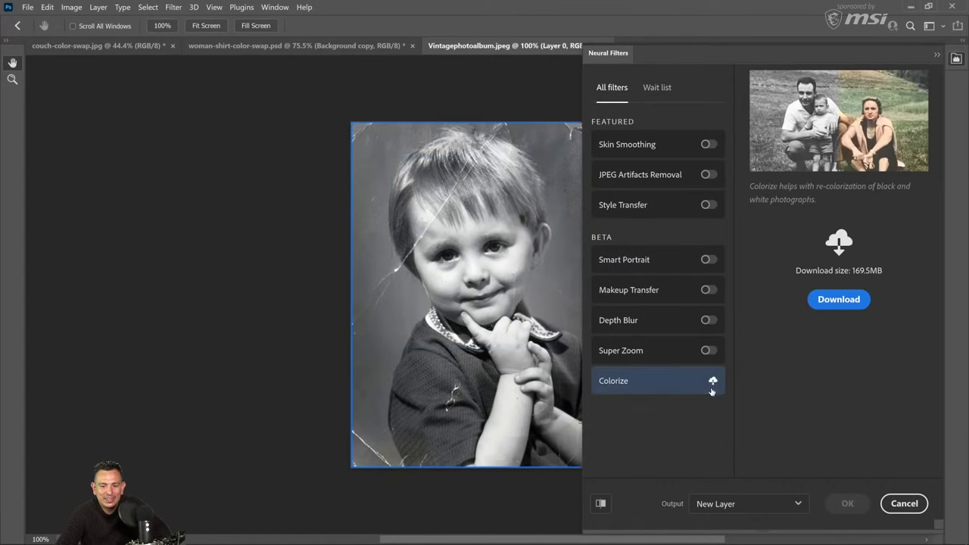
click(845, 302)
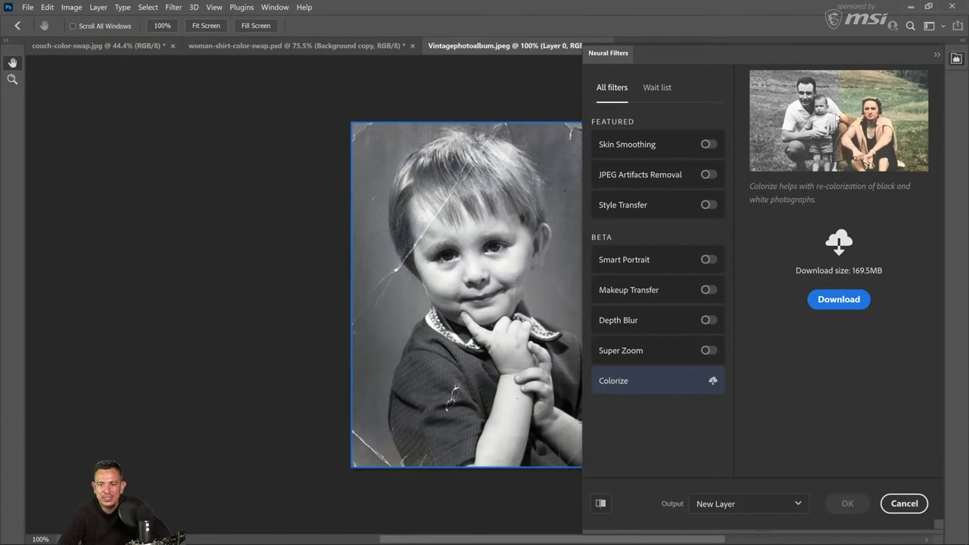
click(838, 299)
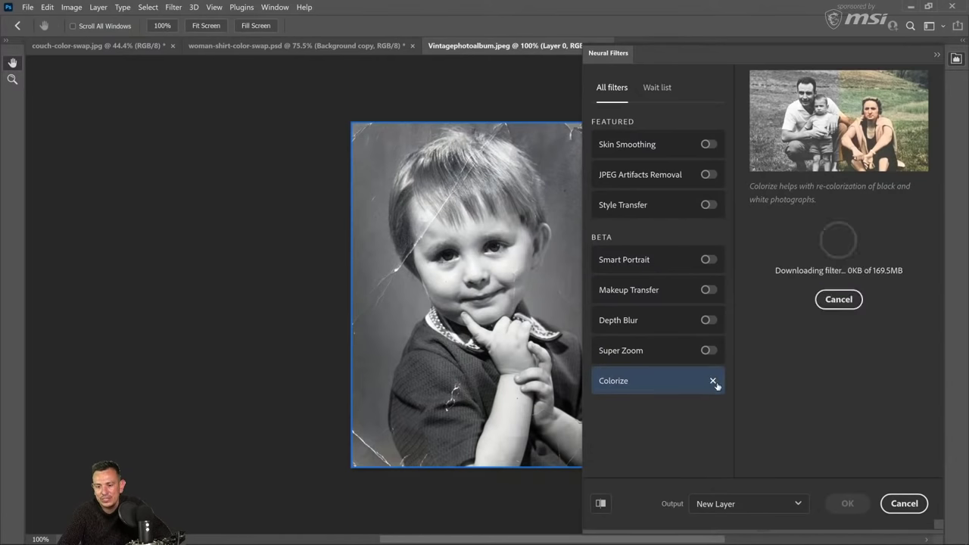
click(838, 299)
click(840, 300)
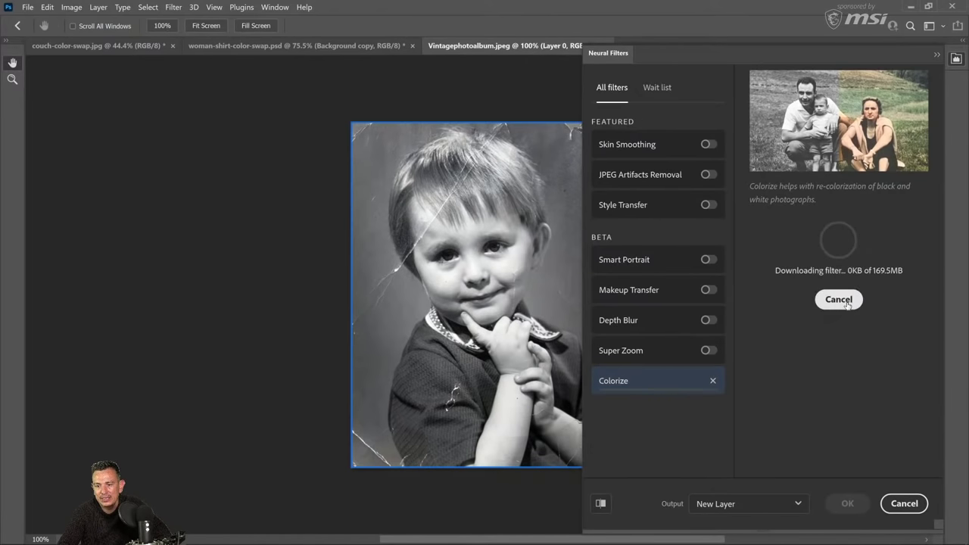
click(838, 300)
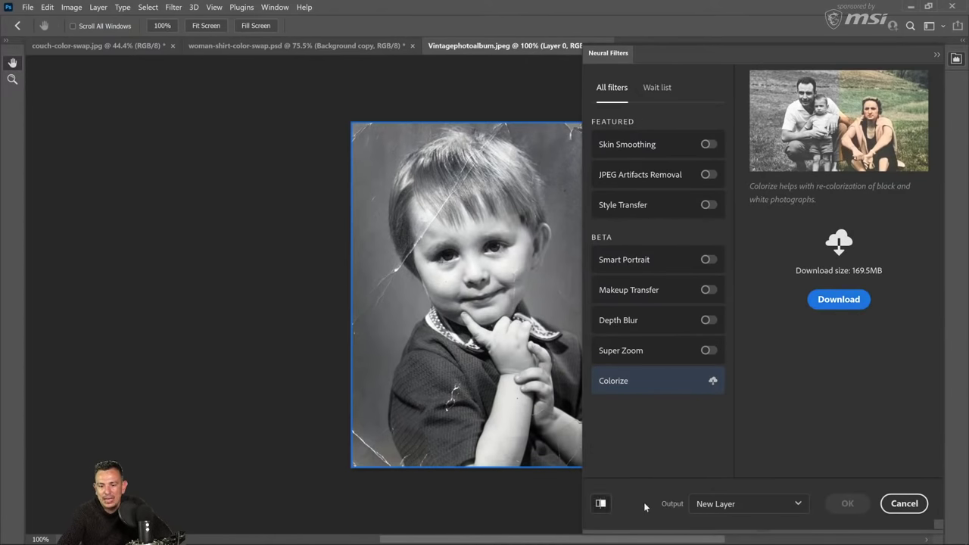
click(904, 503)
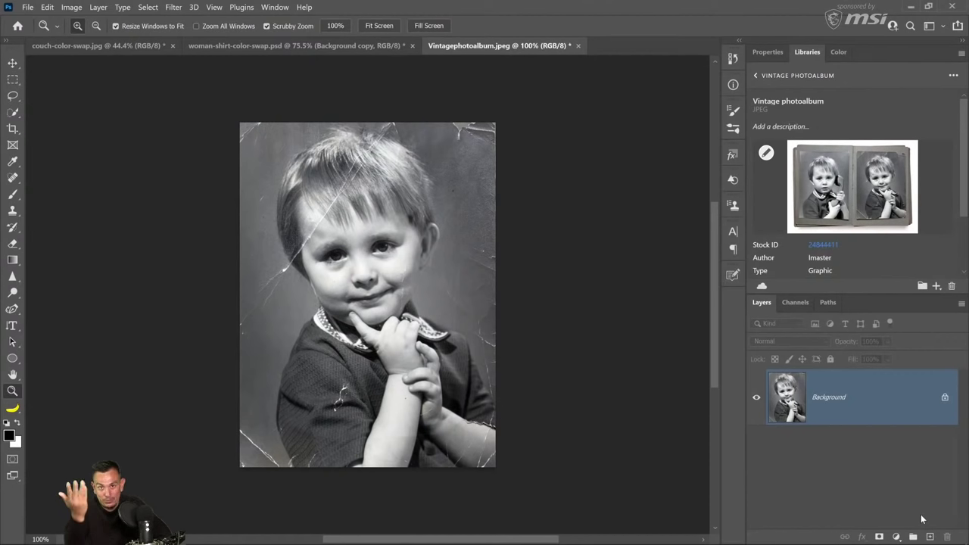
Step: Add an empty layer above the portrait's Background and set the foreground color to cyan 00e4ff for the Brush tool
click(930, 536)
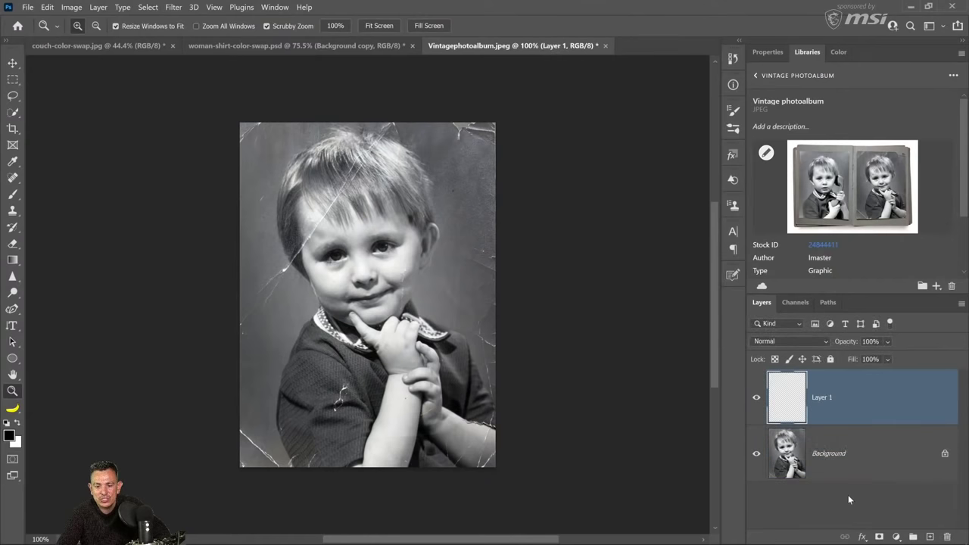
click(13, 195)
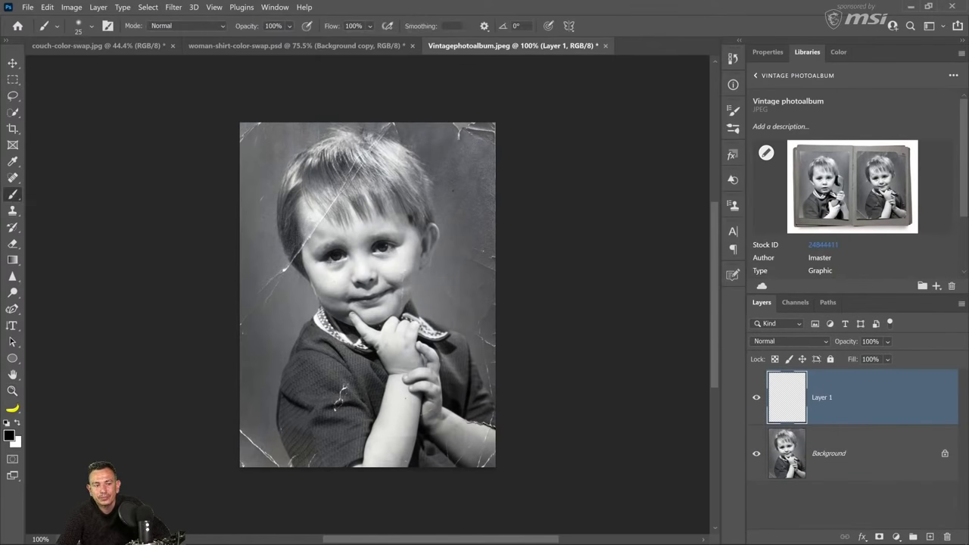
click(9, 435)
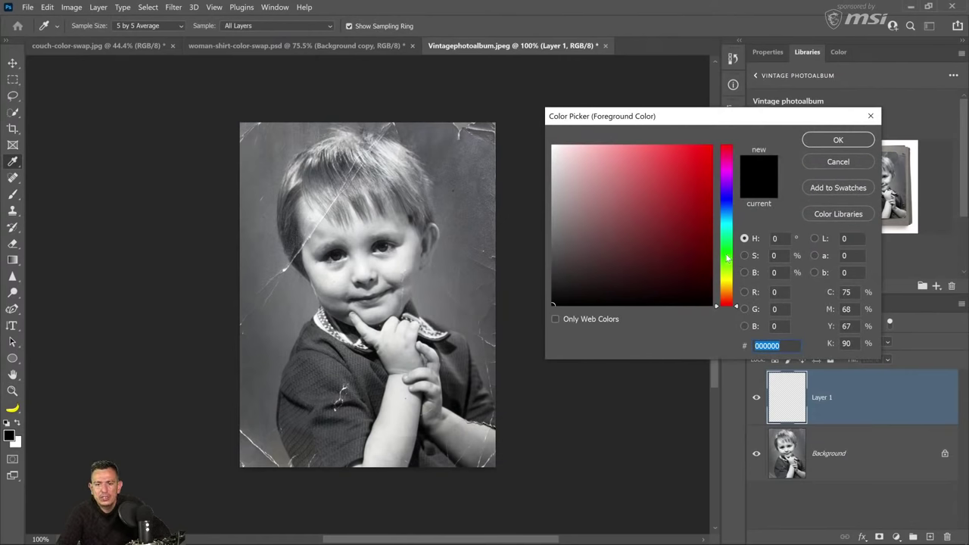
drag(727, 262, 726, 225)
click(711, 146)
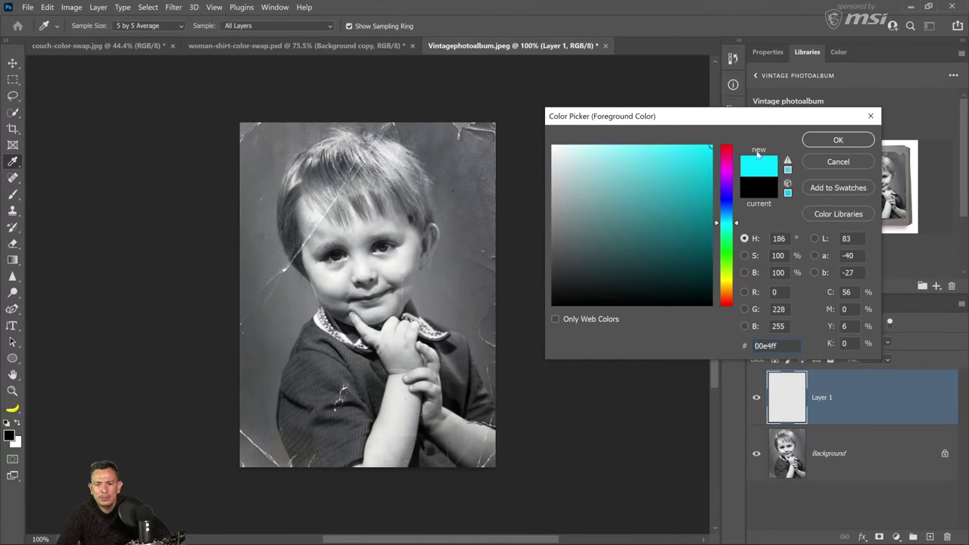
click(838, 140)
Step: Brush cyan strokes over the child's shirt sleeve on the new layer and set its blend mode to Color
key(b)
mouse_move(346, 372)
mouse_down()
mouse_move(333, 412)
mouse_move(322, 374)
mouse_move(310, 418)
mouse_move(338, 401)
mouse_move(342, 428)
mouse_up()
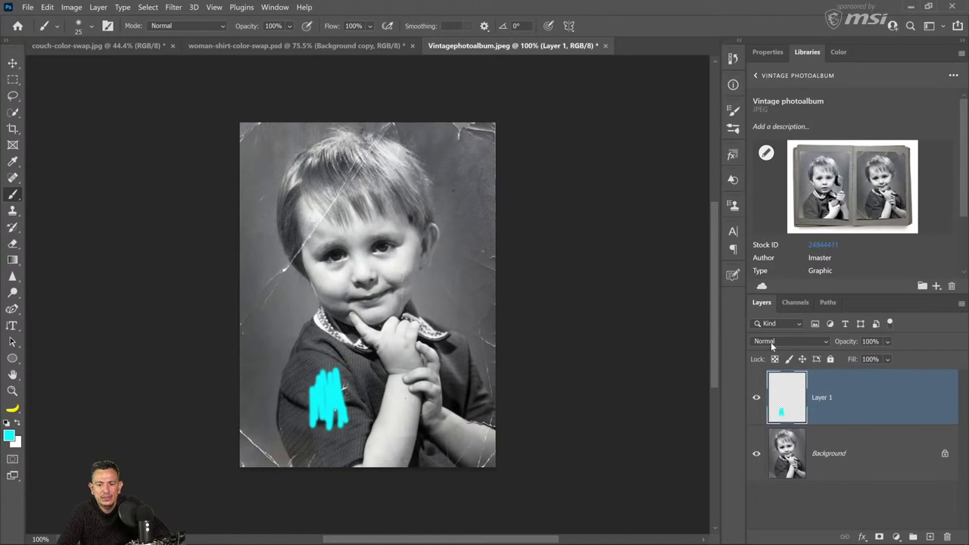
click(768, 342)
click(757, 522)
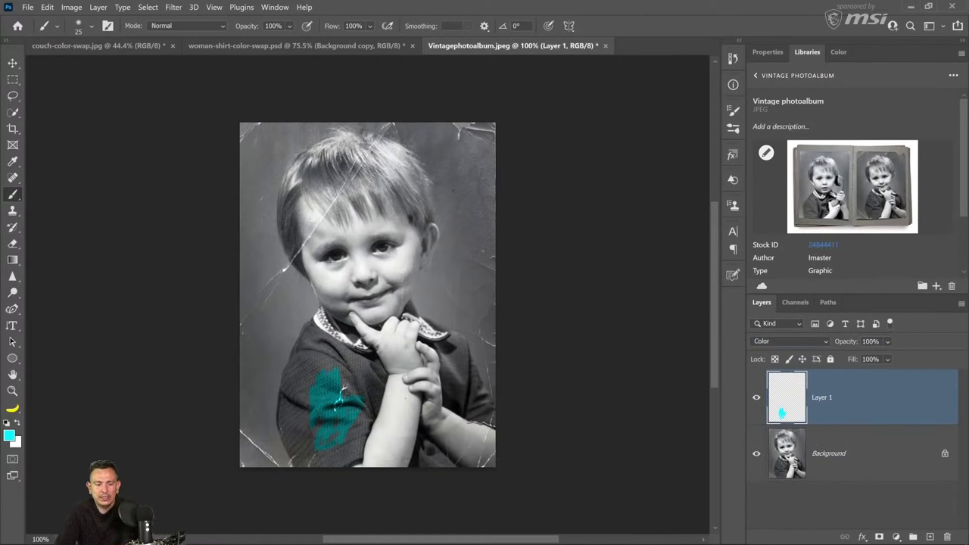
Step: Enlarge the brush to 125 px and paint cyan over the shirt's sleeve and shoulder area
key(bracketright)
key(bracketright)
key(bracketright)
key(bracketright)
key(bracketright)
key(bracketright)
key(bracketright)
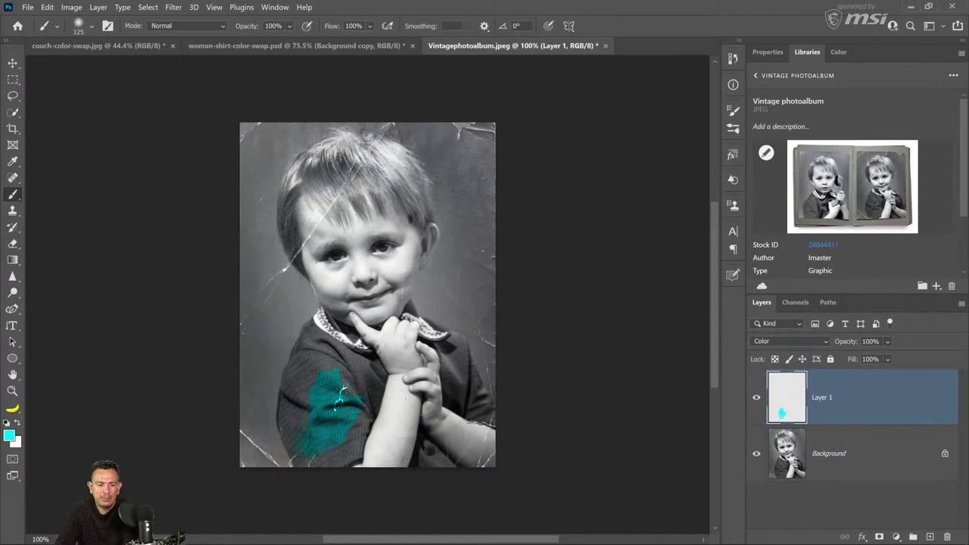
drag(306, 382, 318, 359)
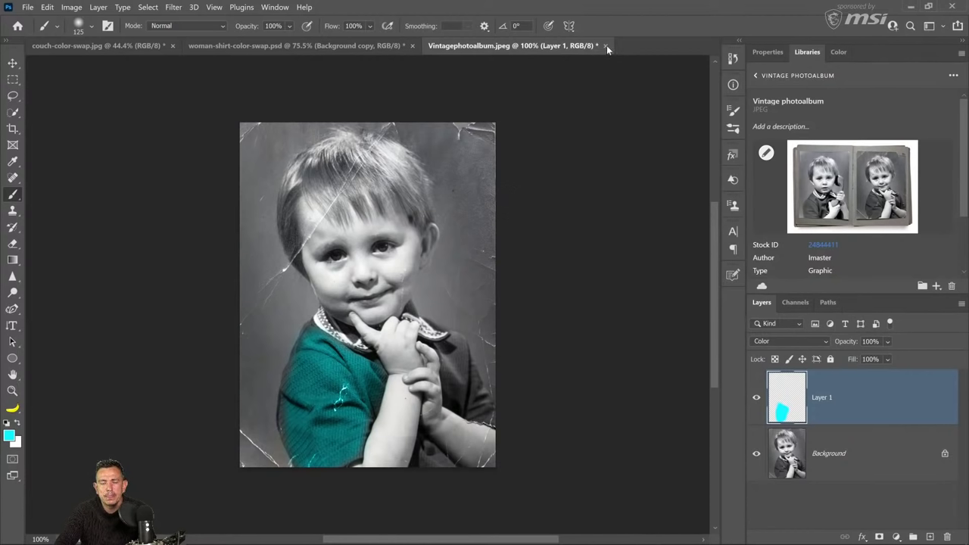
Step: Switch to woman-shirt-color-swap.psd and duplicate the Hue/Saturation 1 adjustment layer twice
click(320, 46)
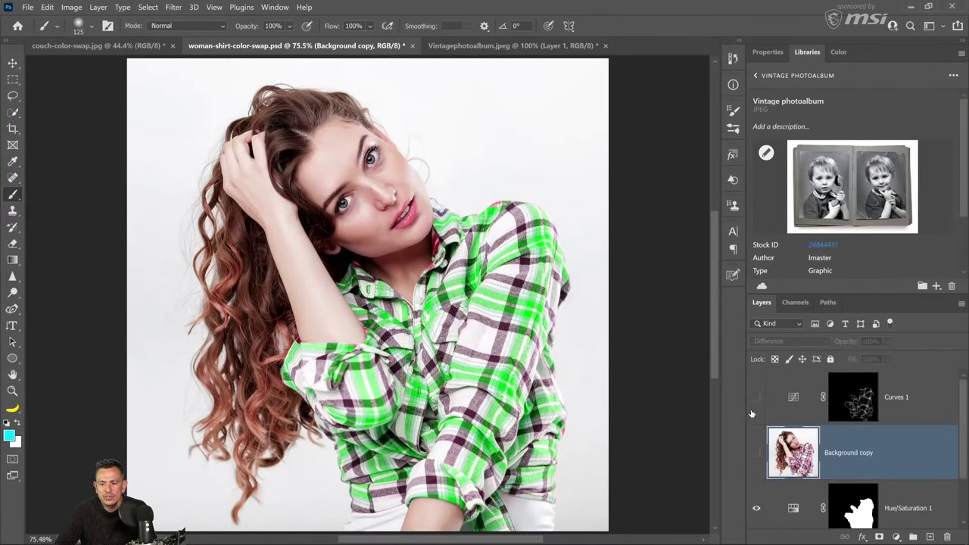
scroll(832, 462, down, 1)
click(793, 442)
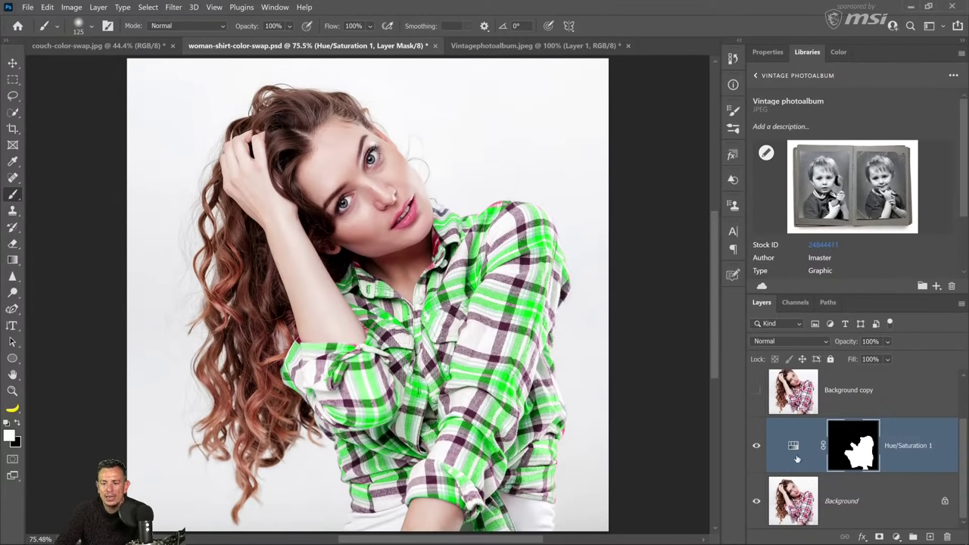
key(ctrl+j)
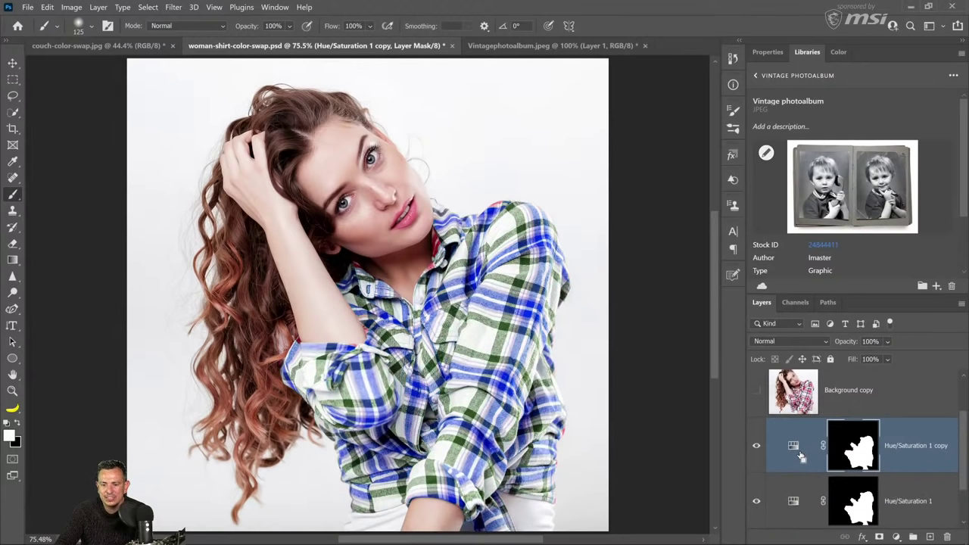
key(ctrl+j)
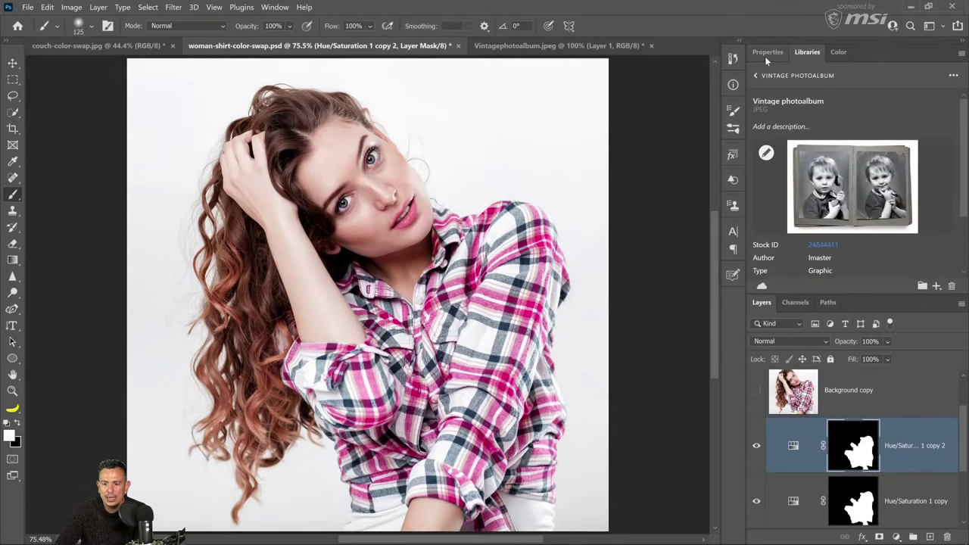
Step: Show the Hue/Saturation properties of the topmost duplicate and examine the stacked adjustment copies
click(801, 445)
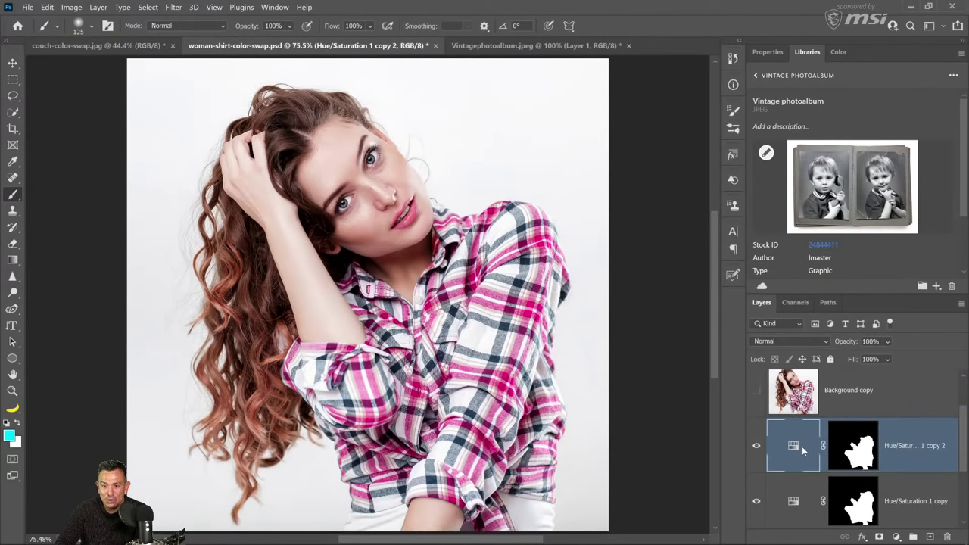
click(767, 51)
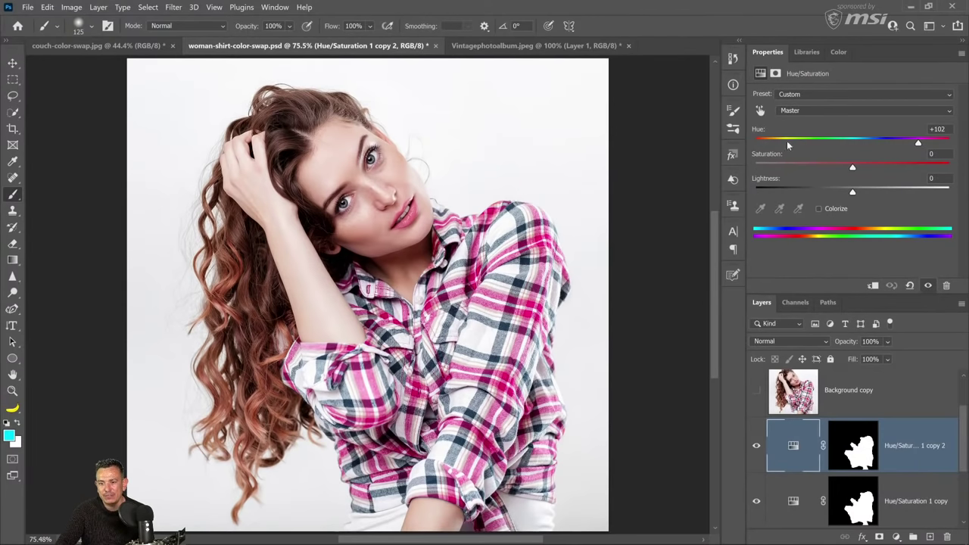
scroll(792, 417, down, 2)
scroll(845, 427, up, 1)
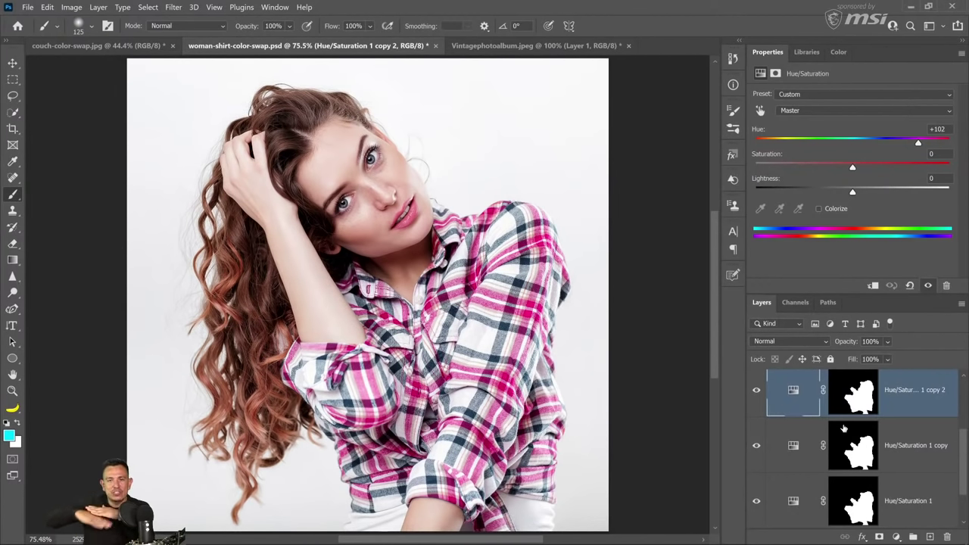
Step: Hide and delete both Hue/Saturation copies, and delete the Hue/Saturation 1 layer along with its mask
click(755, 390)
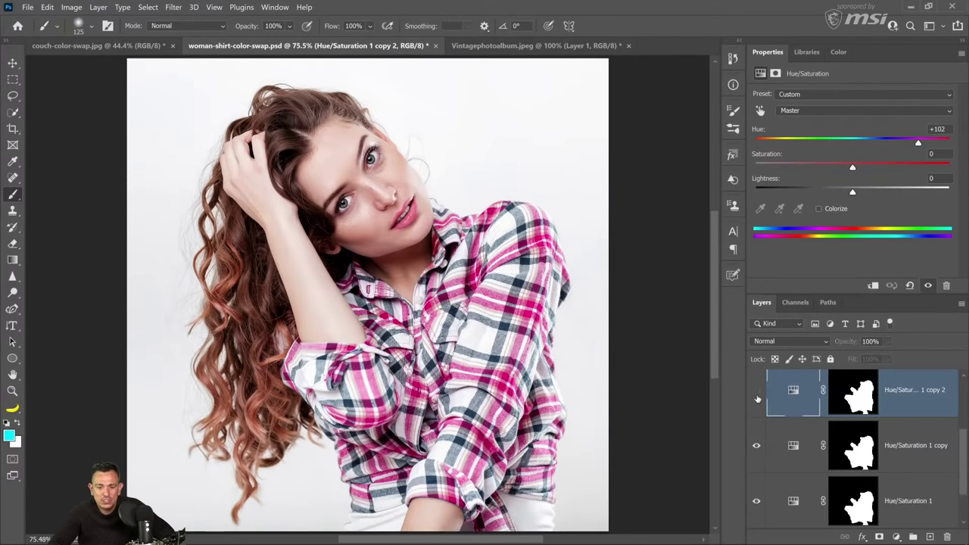
click(757, 446)
key(Delete)
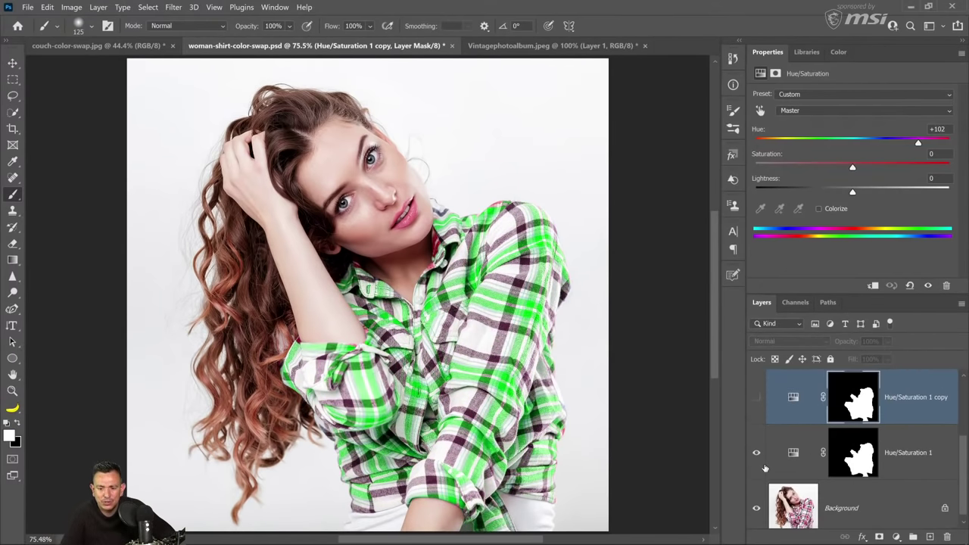
key(Delete)
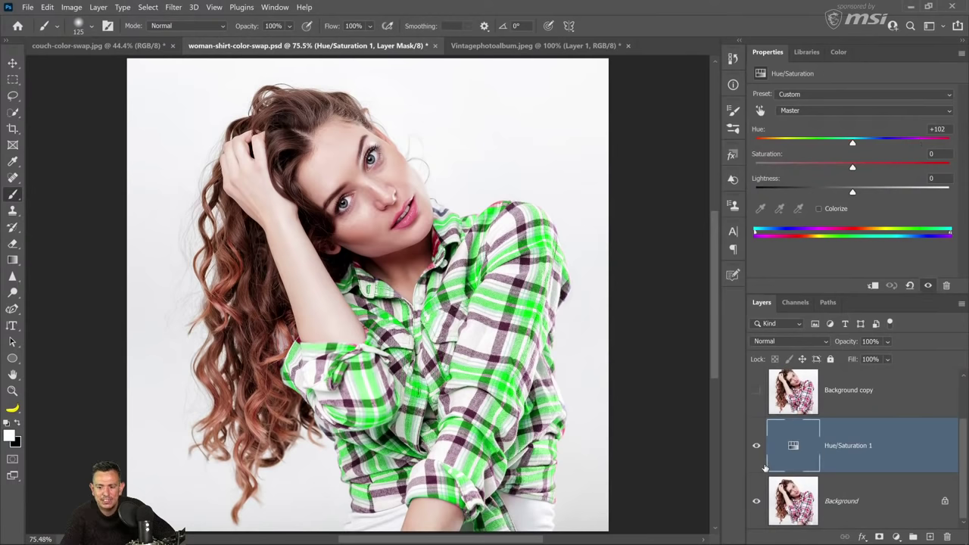
key(Delete)
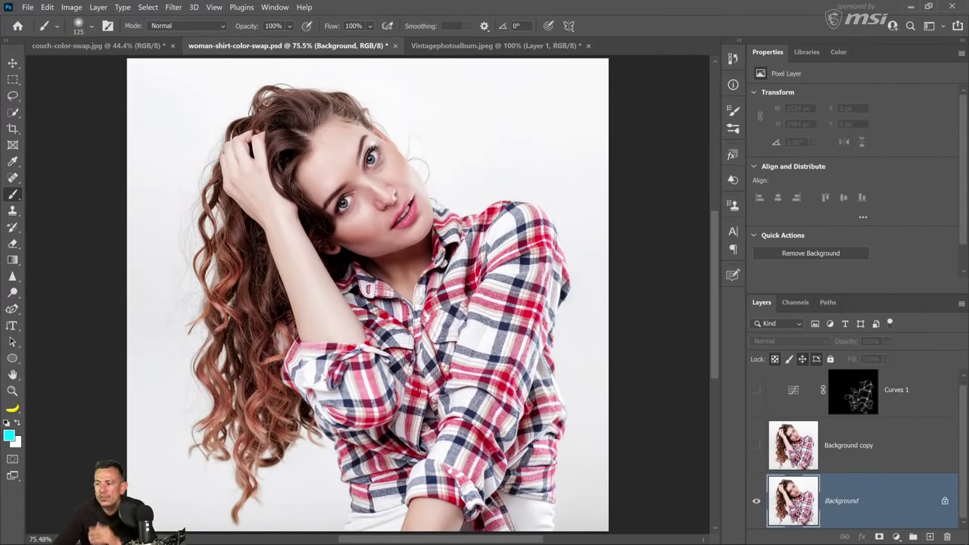
Step: Return to the 1324 library and search it for "eyes"
click(806, 53)
click(757, 76)
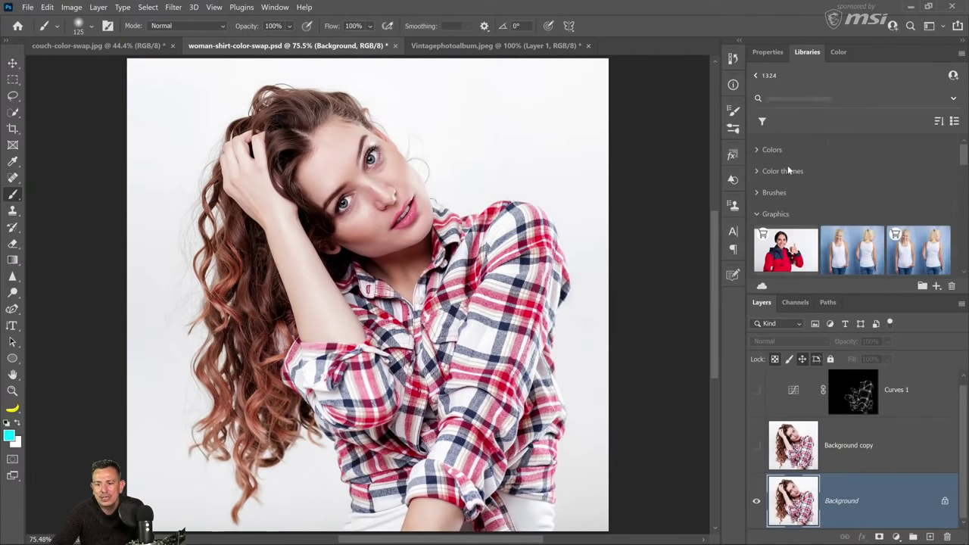
click(791, 98)
text(ey)
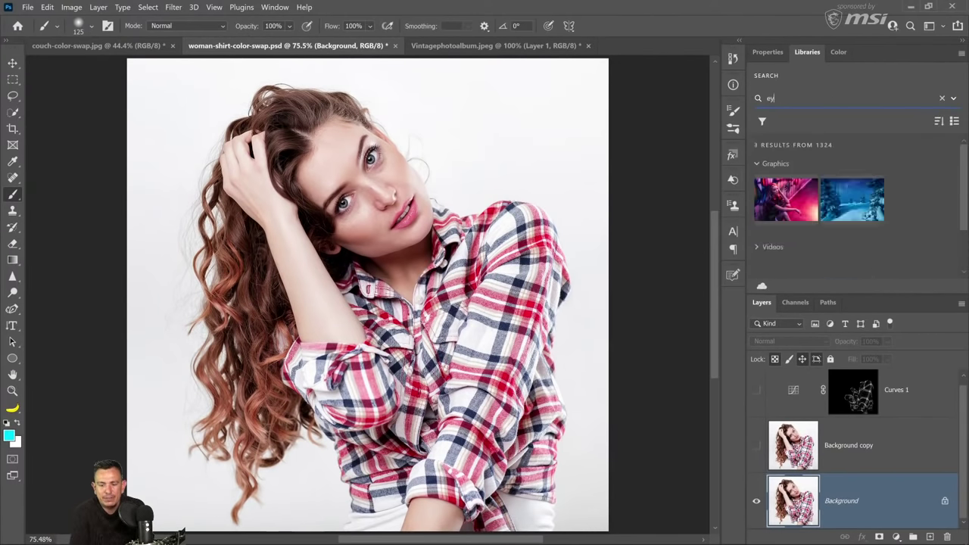
text(es)
key(BackSpace)
key(BackSpace)
key(BackSpace)
Step: Search the 1324 library for "face" and for "man", and browse the matching graphics
text(fac)
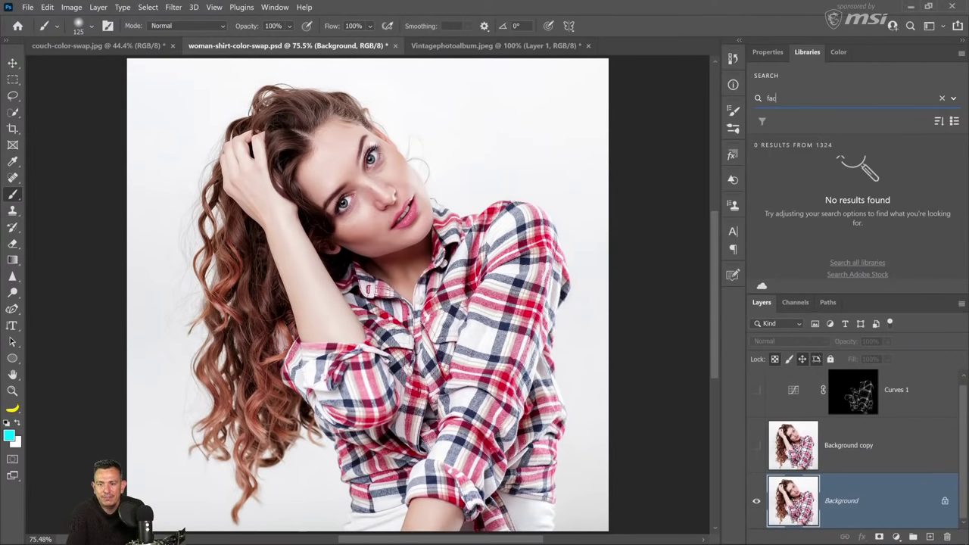
text(e)
key(BackSpace)
key(BackSpace)
key(BackSpace)
key(BackSpace)
text(m)
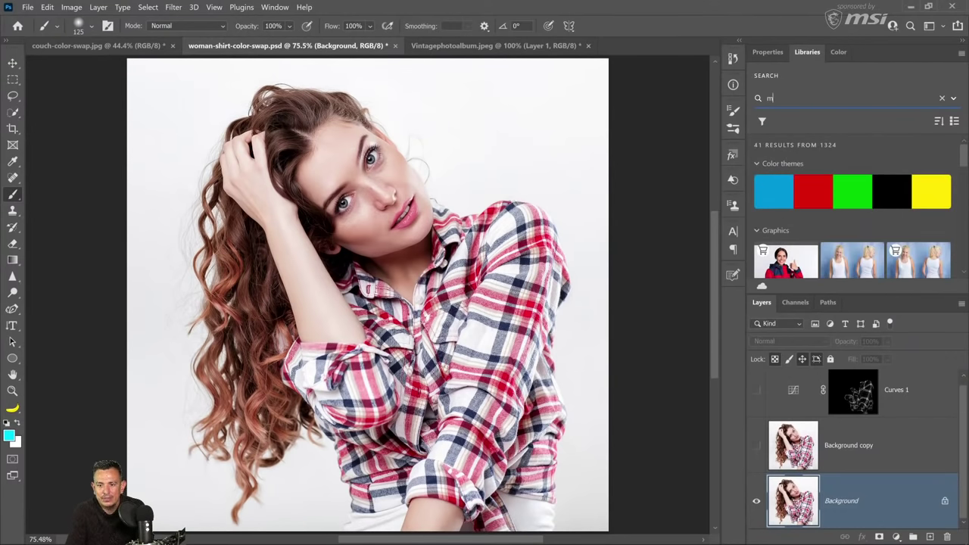
scroll(842, 211, down, 2)
text(an)
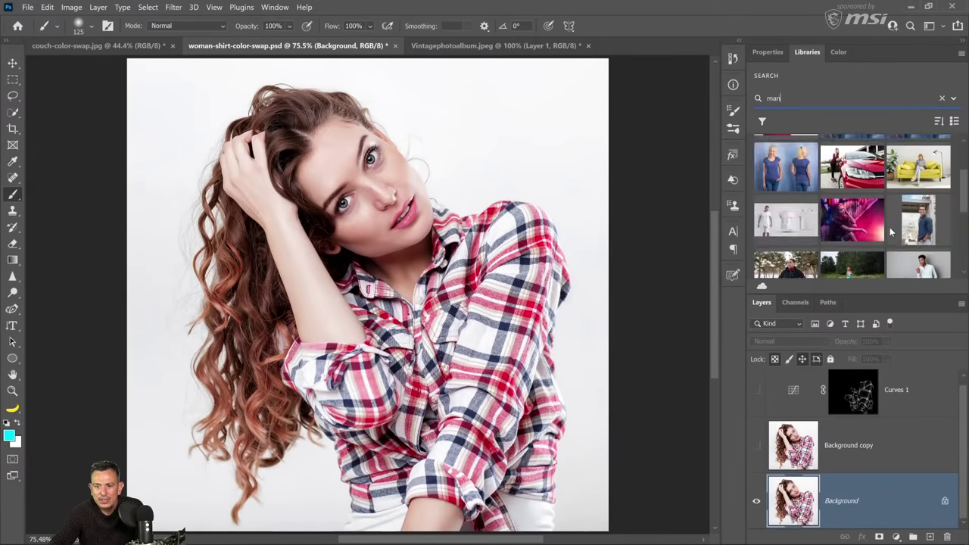
Step: Search all libraries for "face" and open the "Portrait of a surprised woman with hands at her face" graphic for editing
click(953, 98)
click(887, 159)
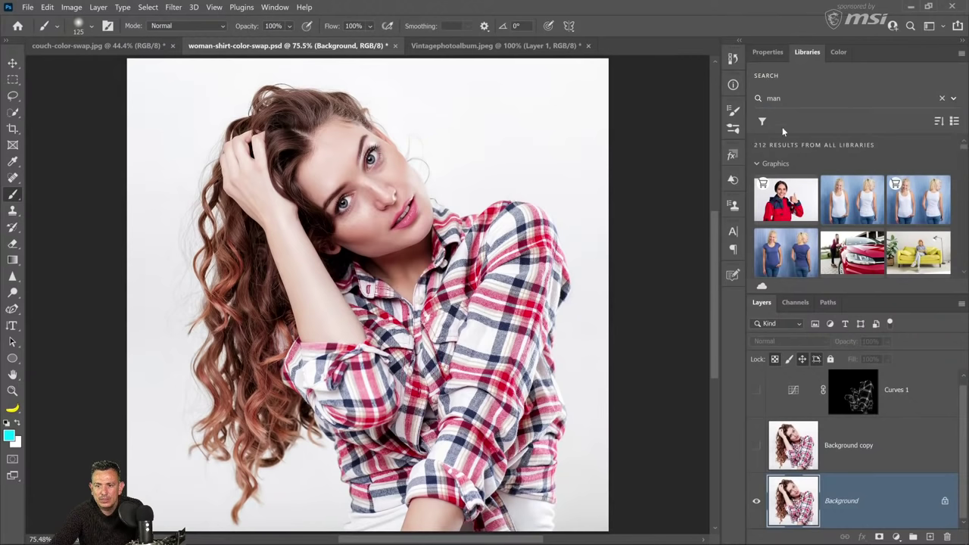
text(face)
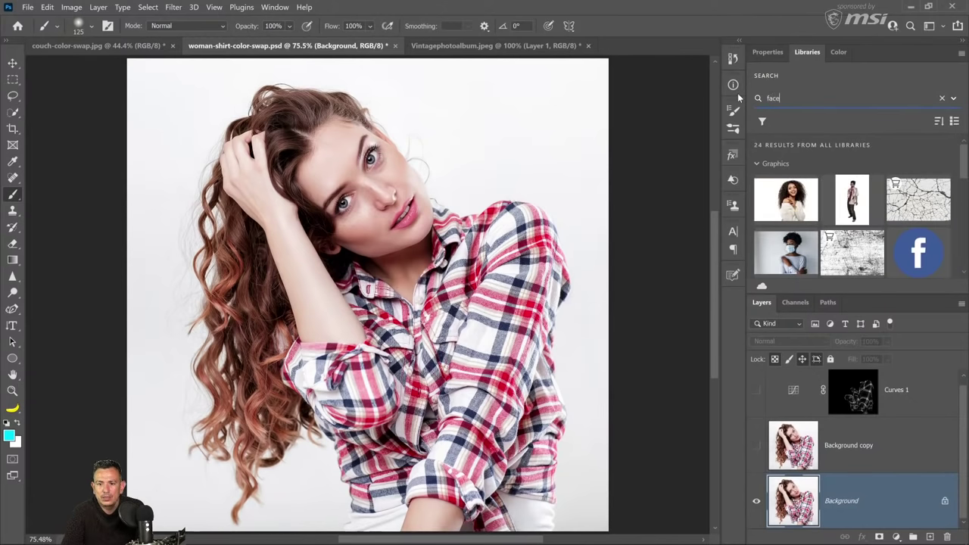
scroll(845, 202, down, 1)
scroll(848, 215, down, 2)
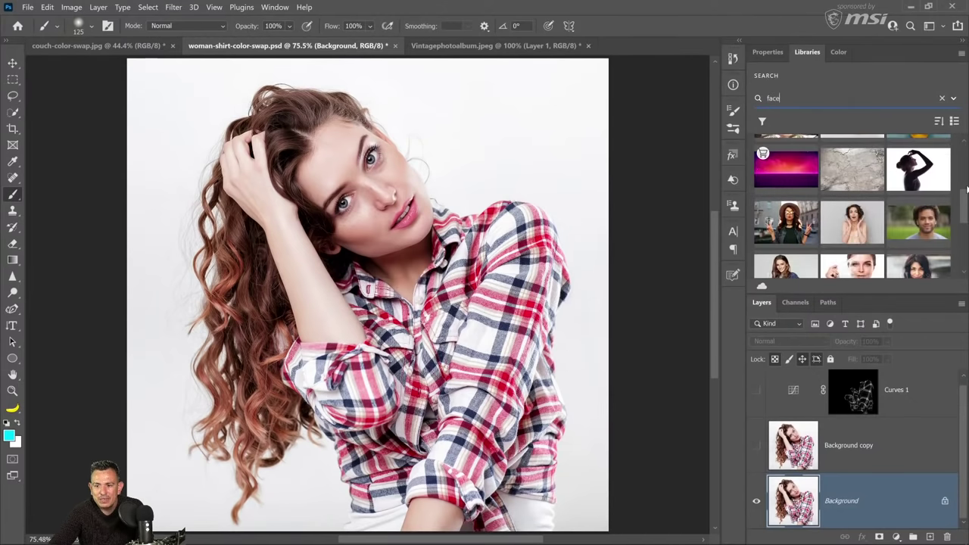
scroll(931, 231, down, 2)
scroll(918, 236, down, 3)
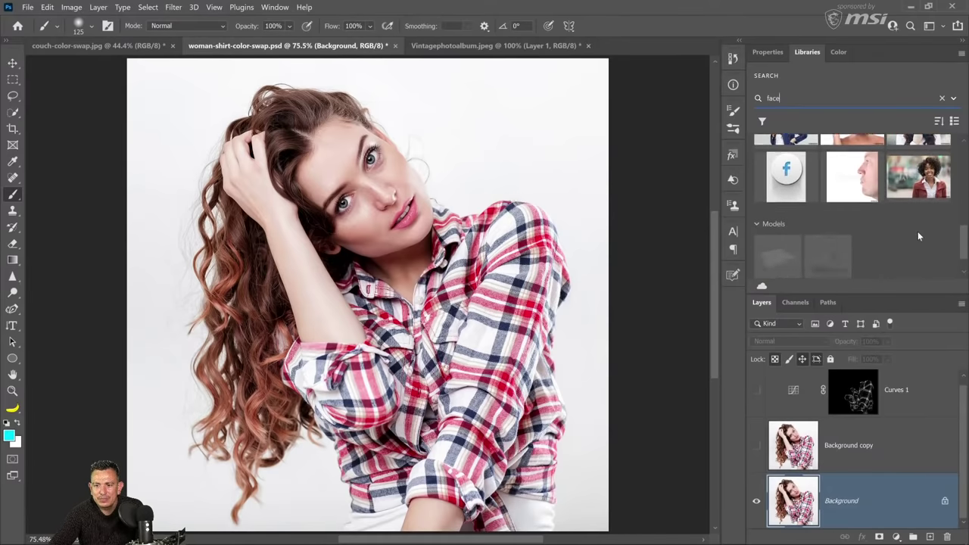
scroll(919, 236, up, 3)
scroll(893, 227, up, 2)
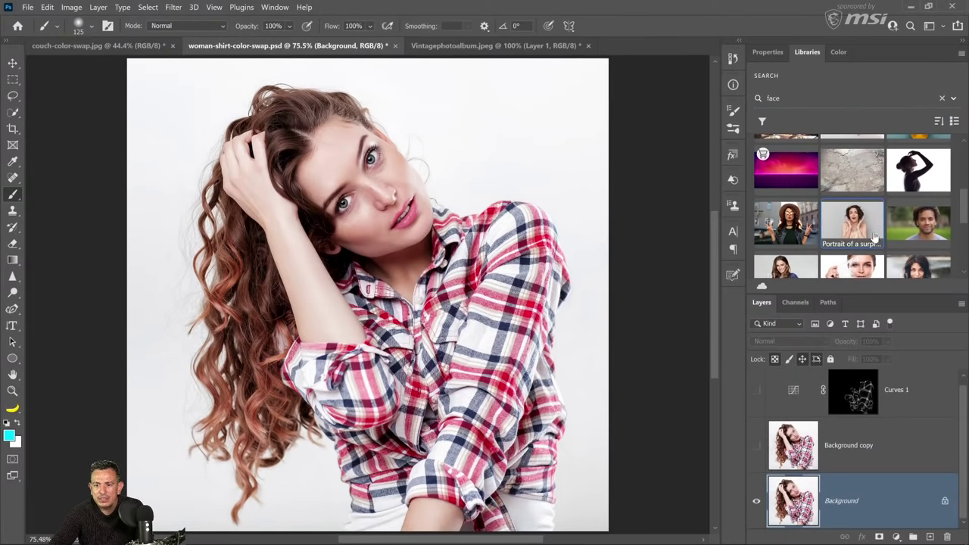
click(836, 226)
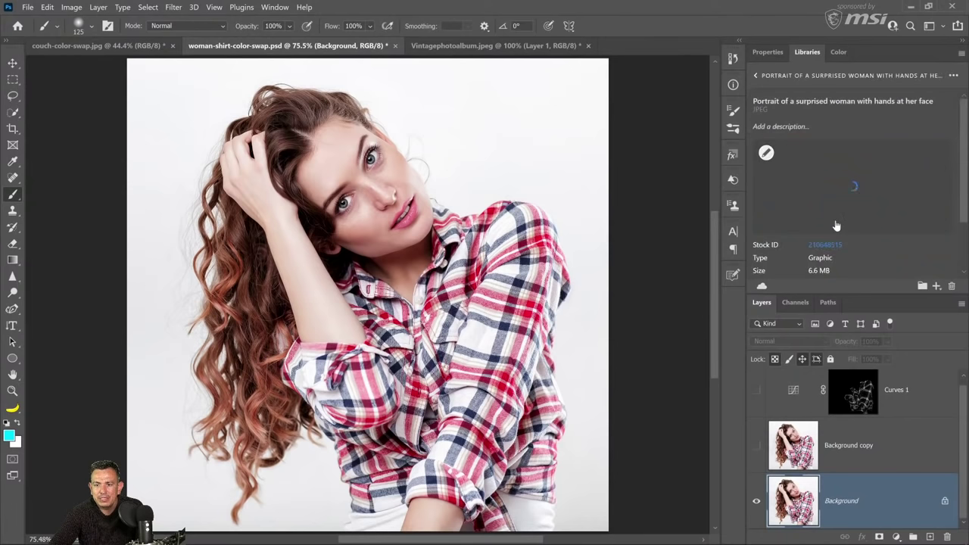
click(766, 152)
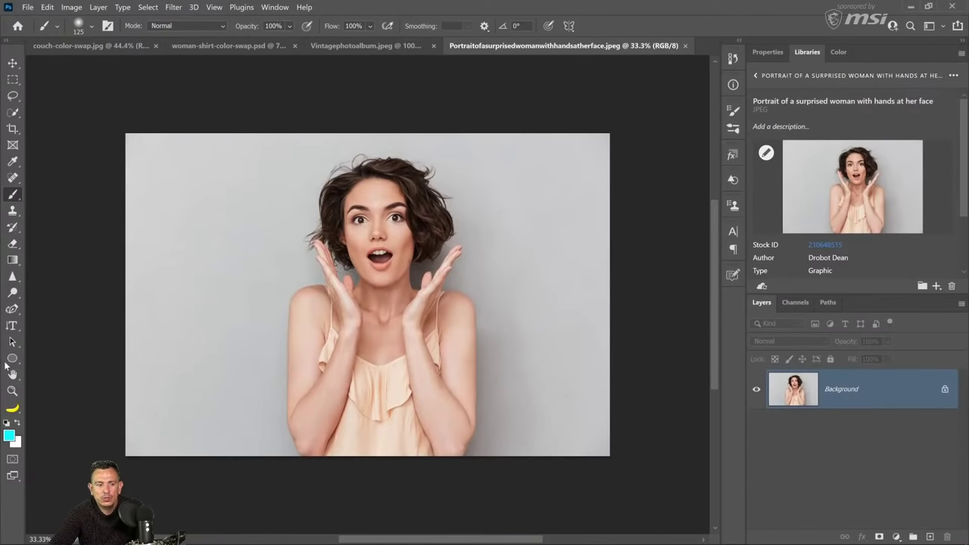
Step: Draw an elliptical selection around the iris of the woman's eye on the left side of the photo
click(12, 391)
drag(357, 220, 356, 220)
drag(12, 79, 59, 92)
drag(333, 160, 396, 243)
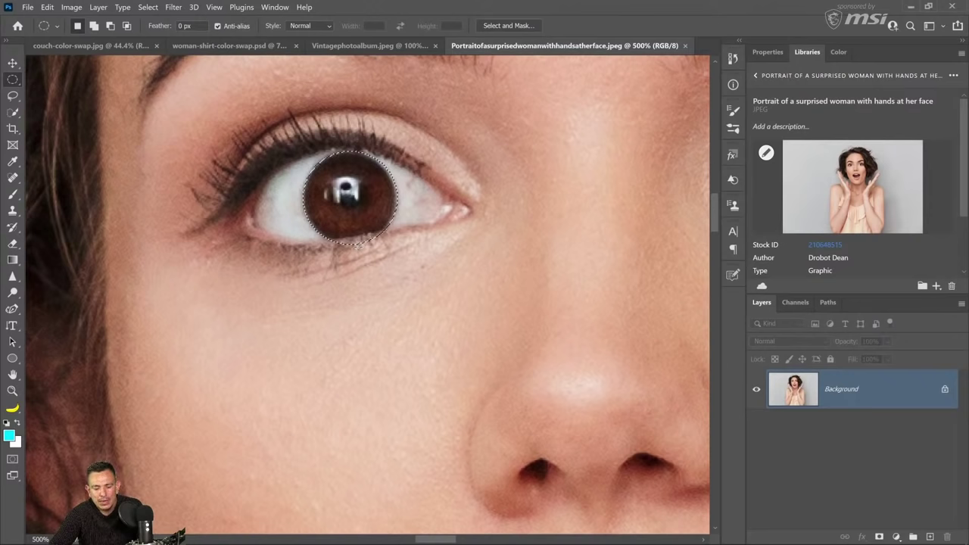
Step: Refine the iris selection in Quick Mask mode, painting black with a 4 px brush over the part overlapping the lower eyelid
key(q)
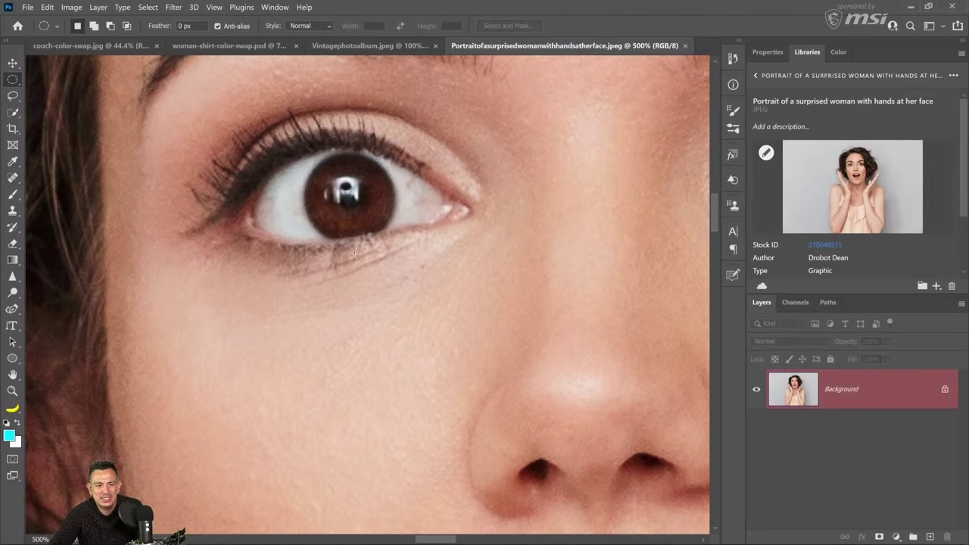
click(23, 194)
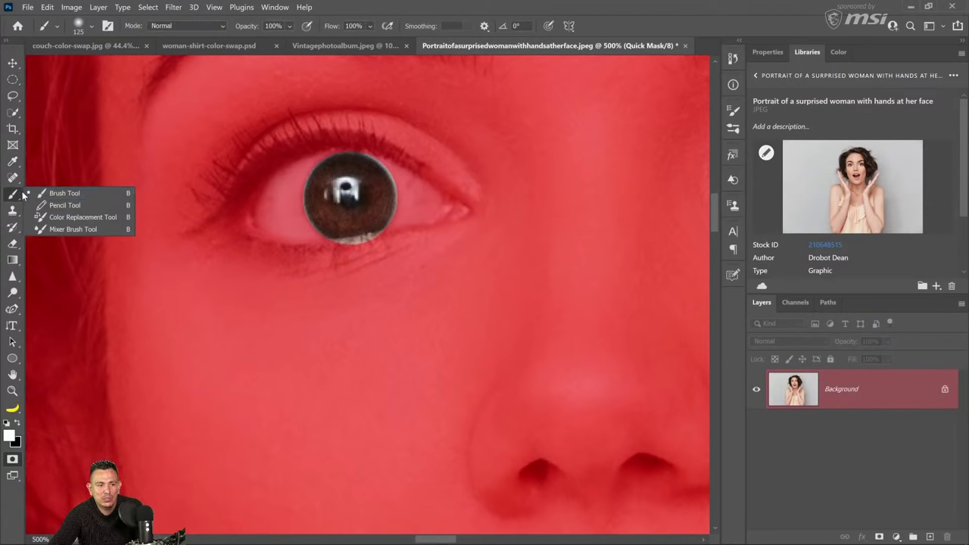
click(61, 194)
click(18, 423)
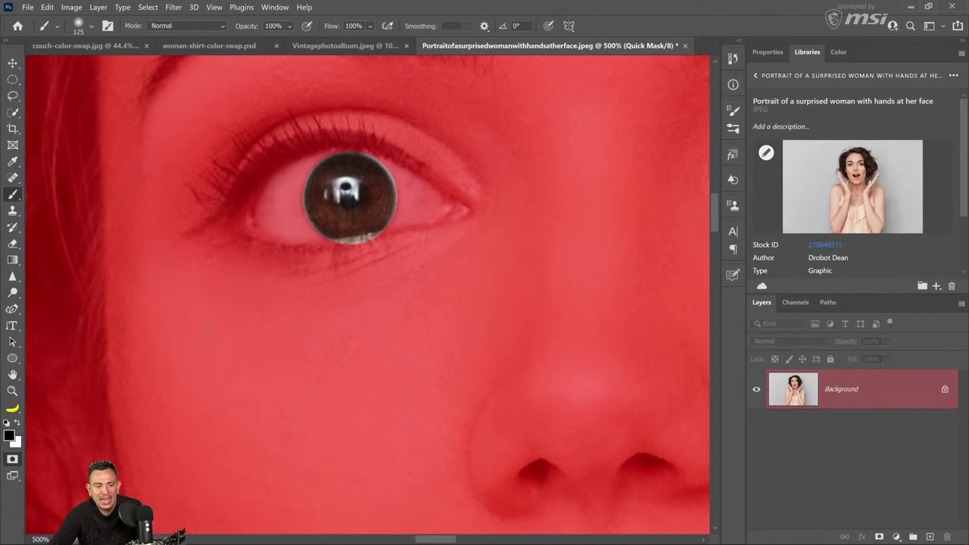
key(bracketleft)
key(bracketleft)
key(bracketleft)
key(bracketleft)
key(bracketleft)
key(bracketleft)
key(bracketleft)
key(bracketleft)
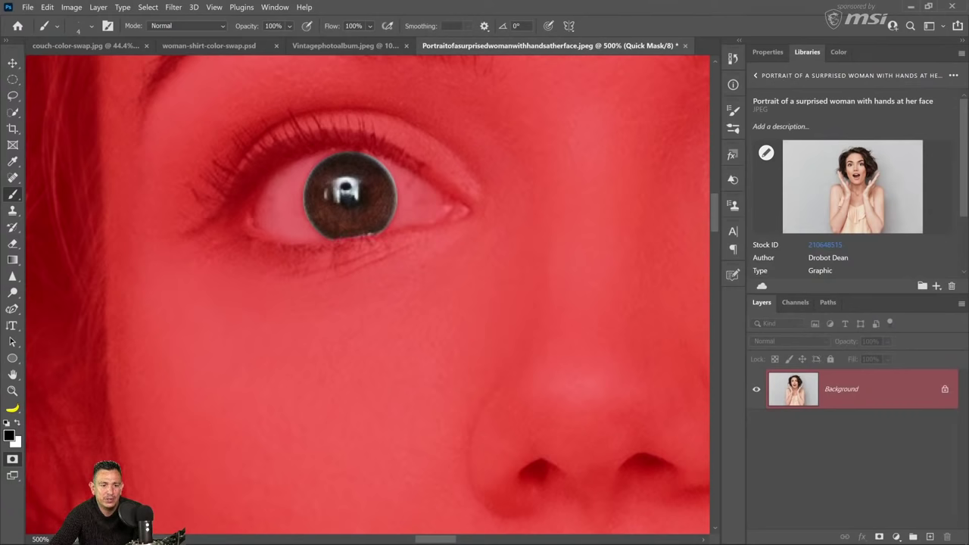
key(q)
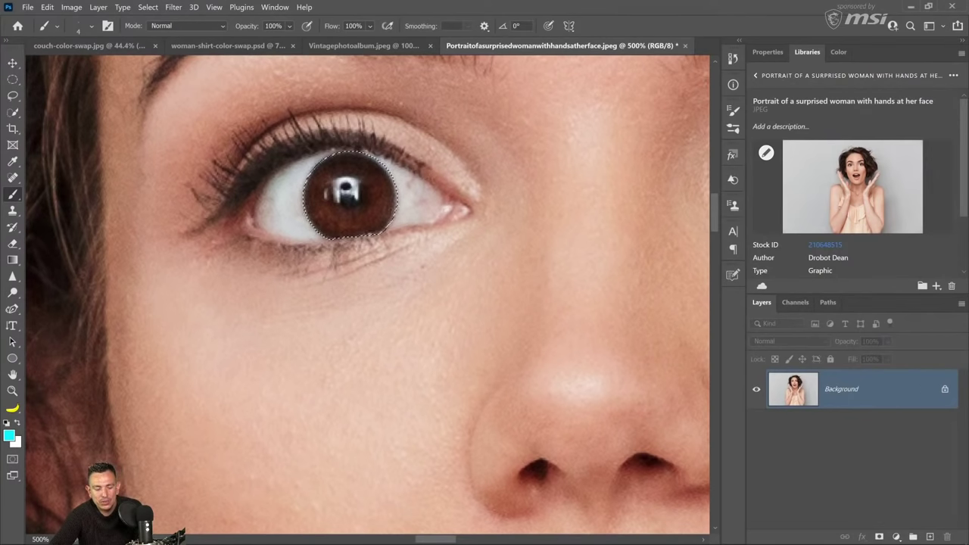
Step: Toggle Quick Mask on and off to compare its overlay with the iris selection, and view the Quick Mask options
key(q)
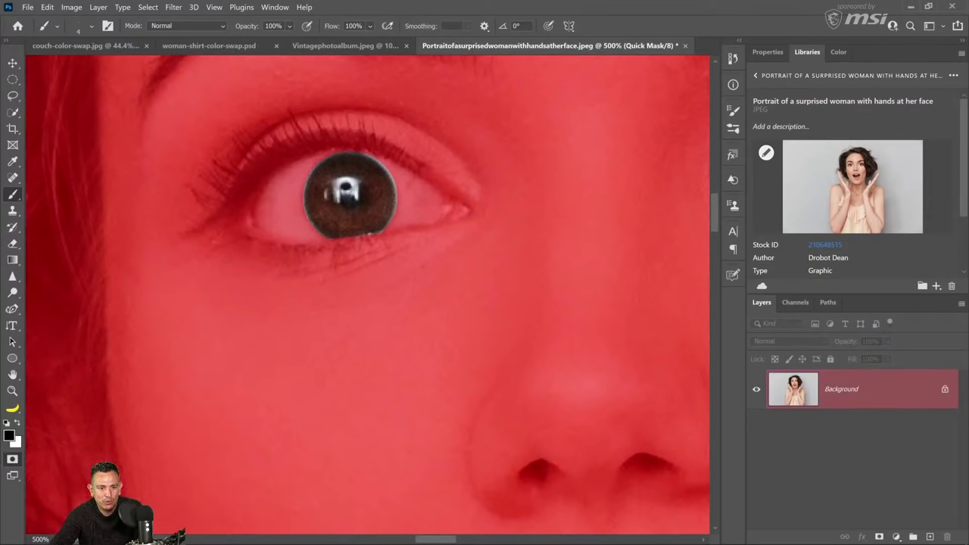
key(q)
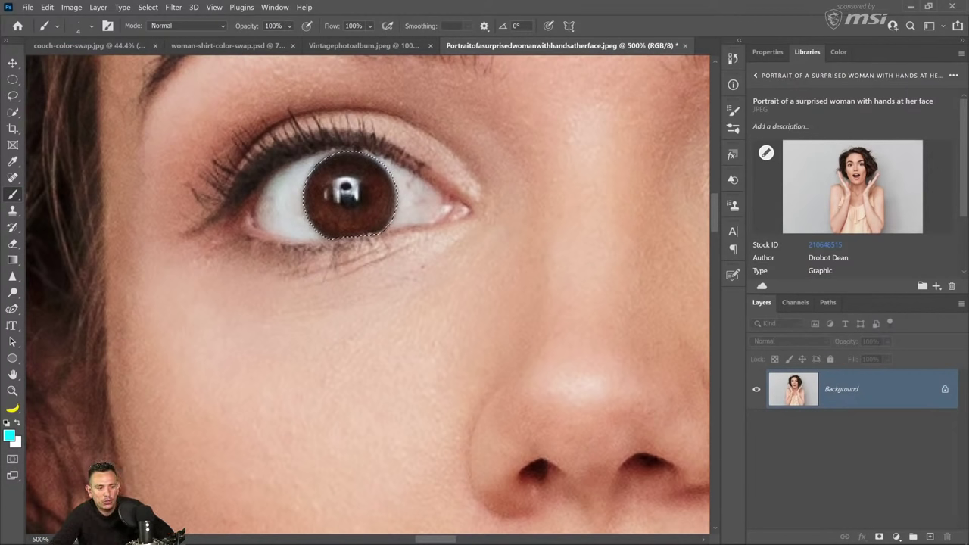
click(13, 460)
click(13, 459)
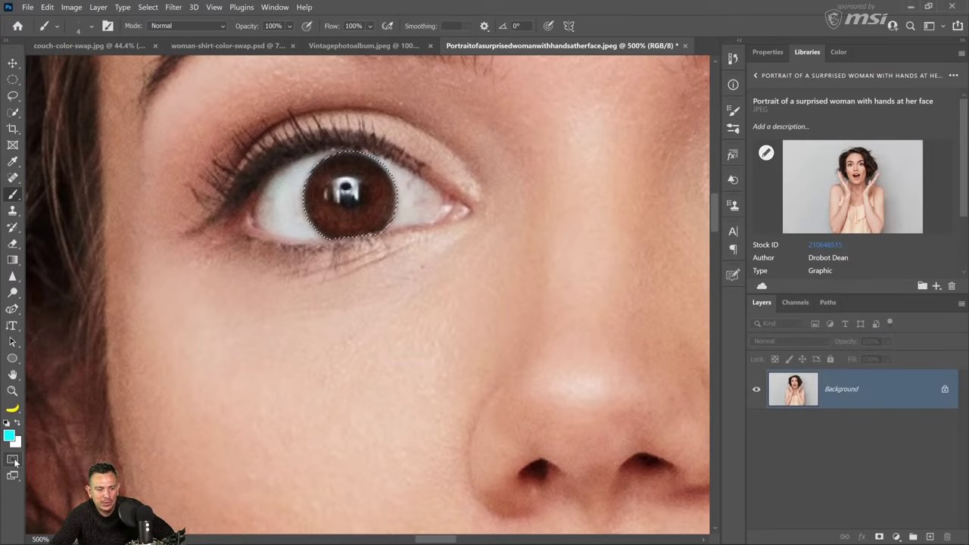
double_click(13, 459)
click(556, 177)
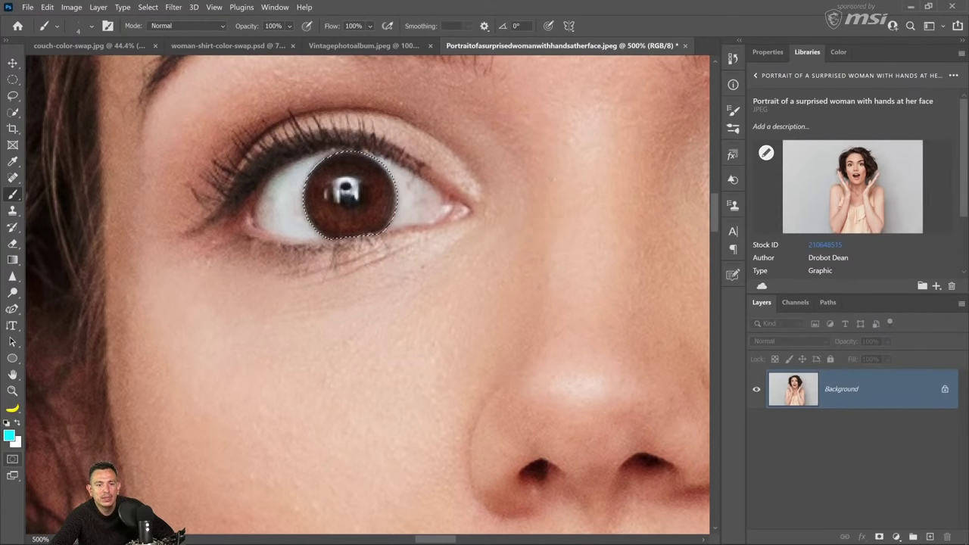
click(13, 459)
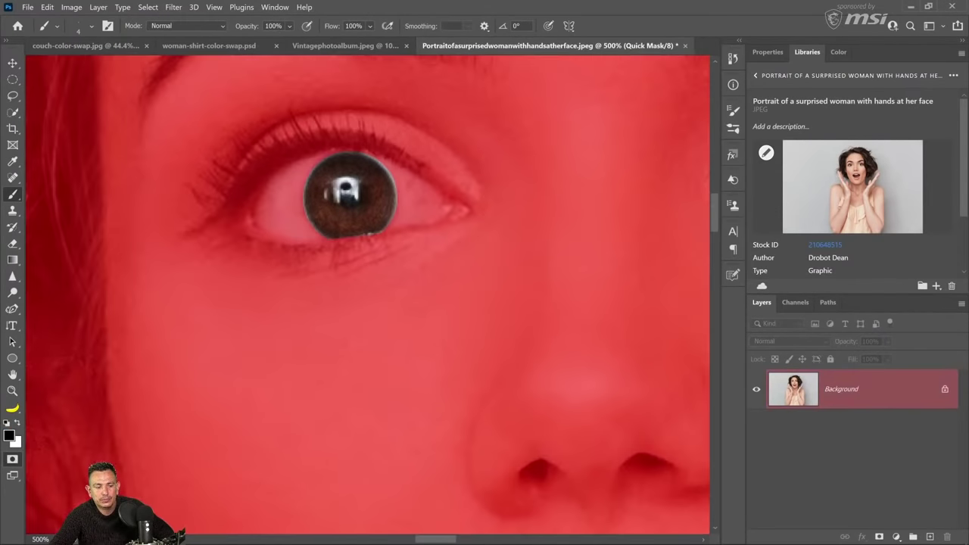
click(13, 459)
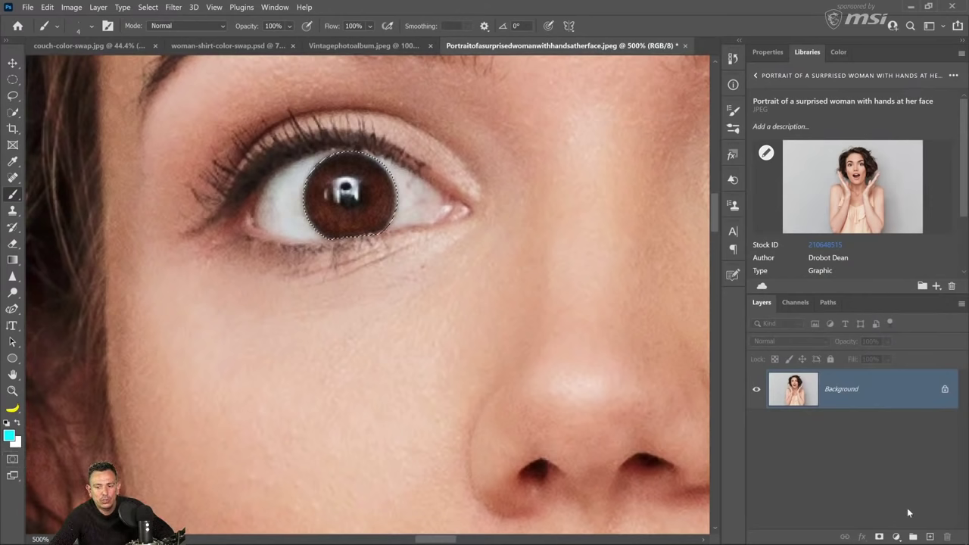
Step: Recolor the selected iris with a Hue/Saturation adjustment at Hue +98, and transfer its mask to a new group containing the adjustment
click(896, 537)
click(887, 414)
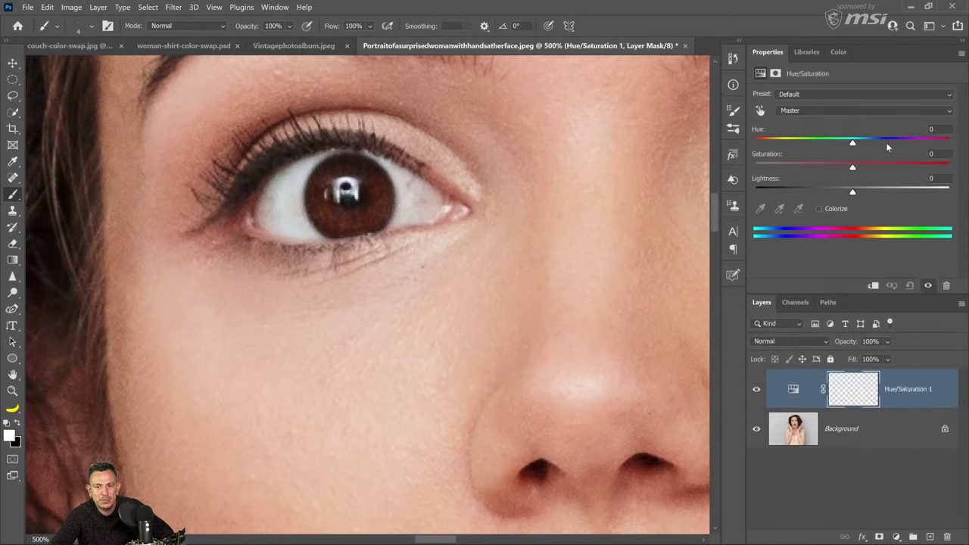
drag(853, 143, 916, 157)
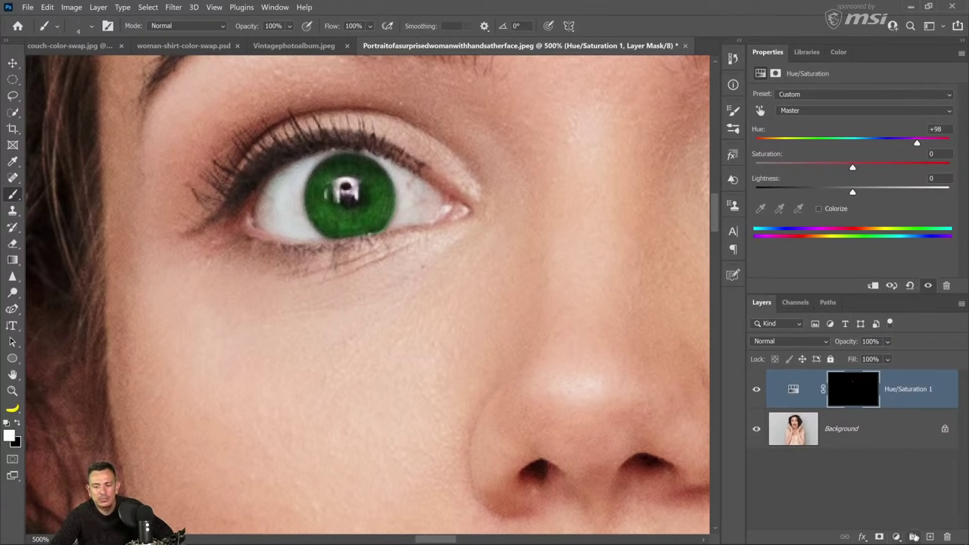
click(913, 536)
drag(850, 402, 829, 386)
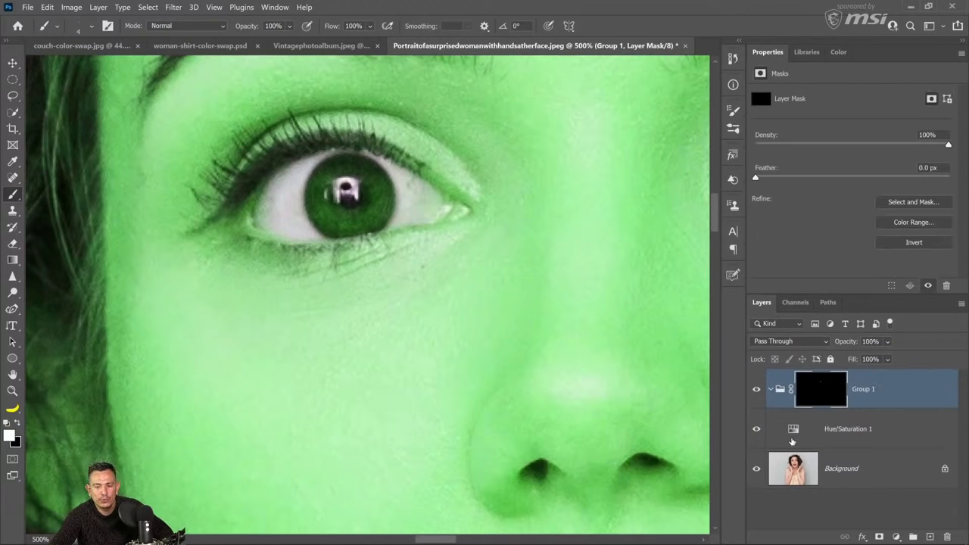
Step: Add a Levels adjustment above Hue/Saturation 1 inside the group, setting the white input level to 206 and adjusting the midtones
click(822, 433)
click(896, 537)
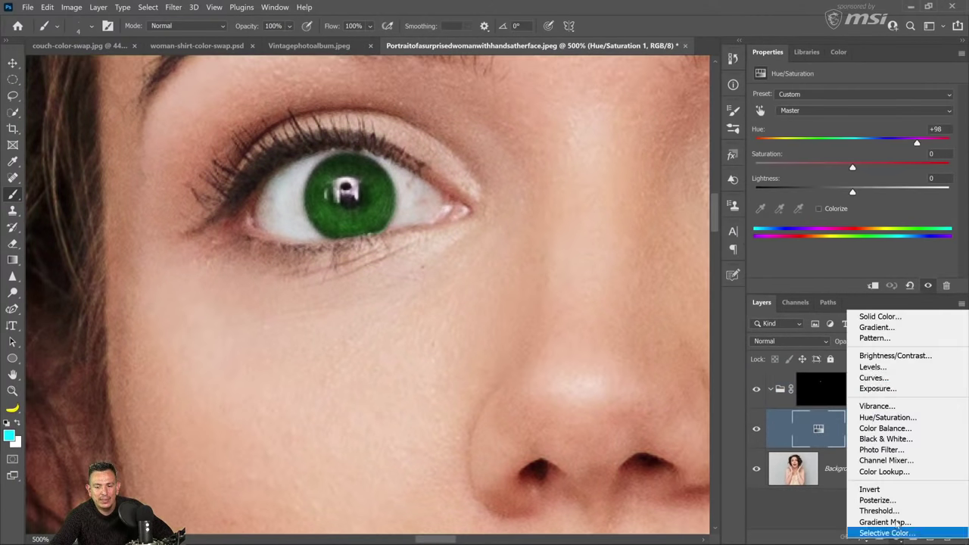
click(875, 366)
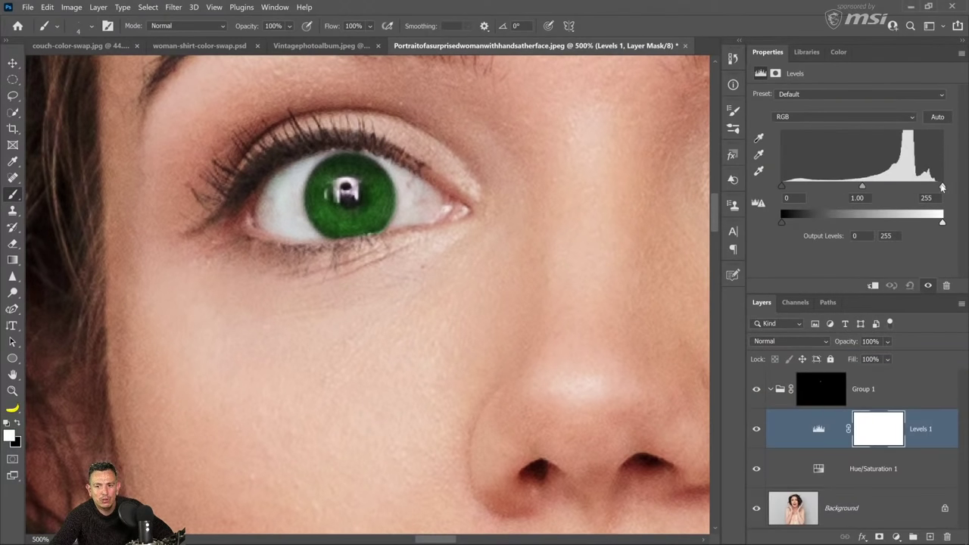
drag(942, 187, 912, 186)
drag(848, 186, 860, 187)
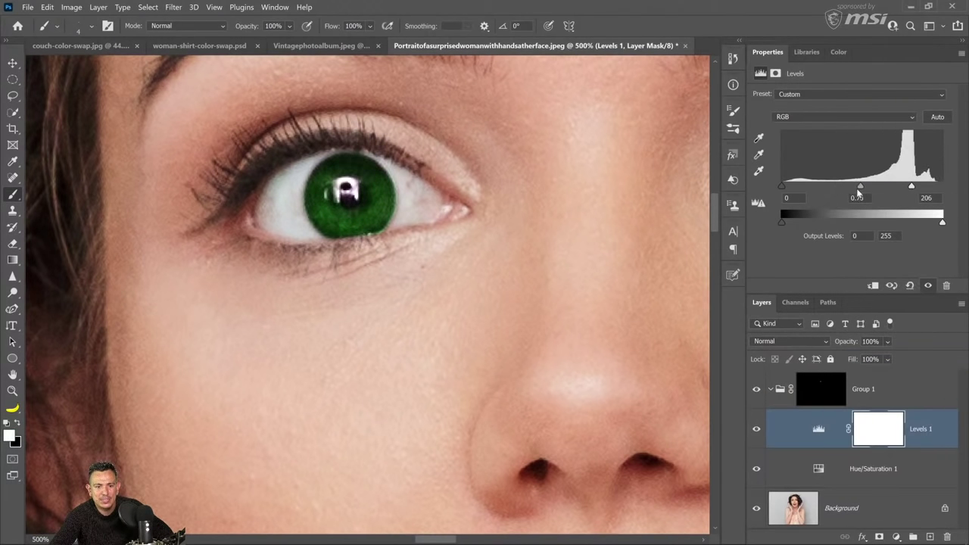
Step: Tone down the green iris by setting Hue/Saturation 1 to Hue +87 and Saturation -40
click(816, 469)
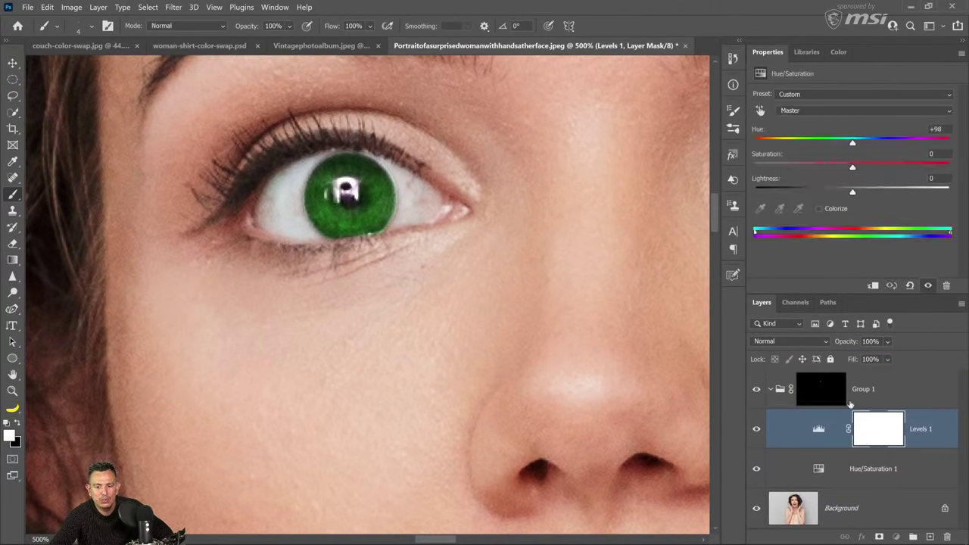
drag(852, 166, 922, 178)
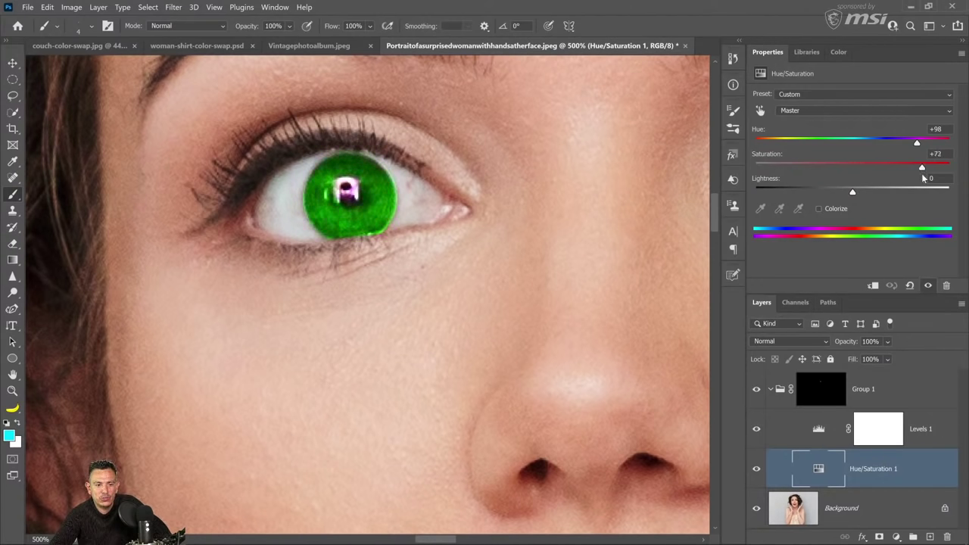
double_click(13, 391)
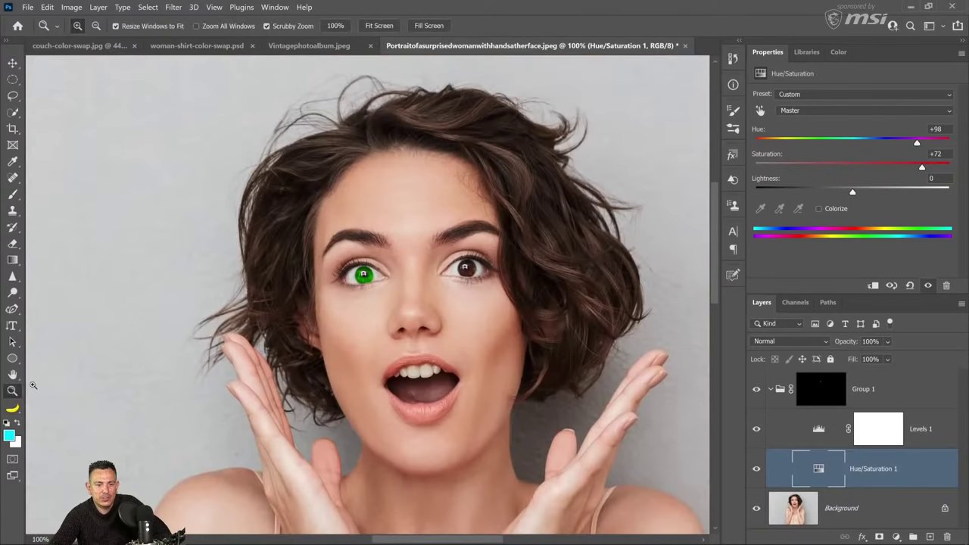
drag(922, 170, 813, 175)
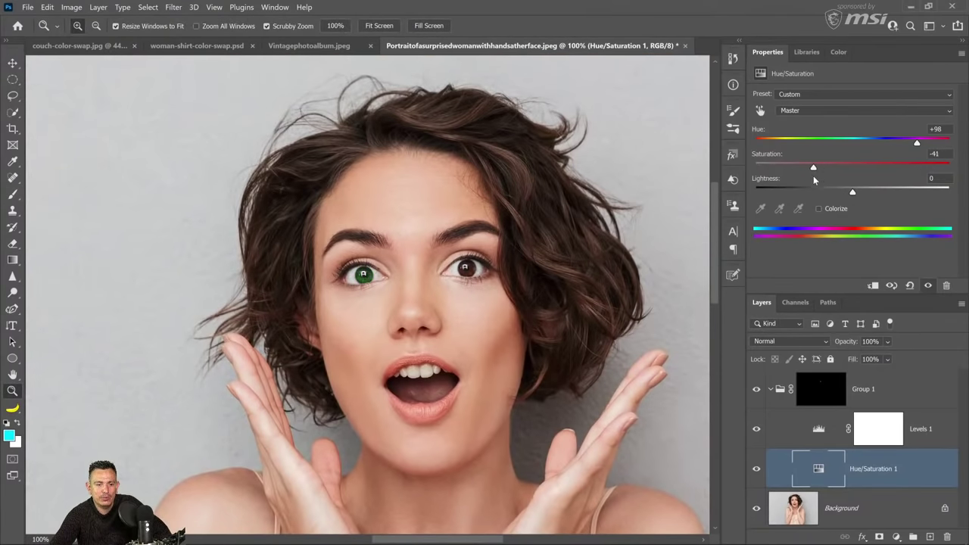
mouse_move(909, 146)
mouse_down()
mouse_move(789, 143)
mouse_move(945, 145)
mouse_move(912, 147)
mouse_up()
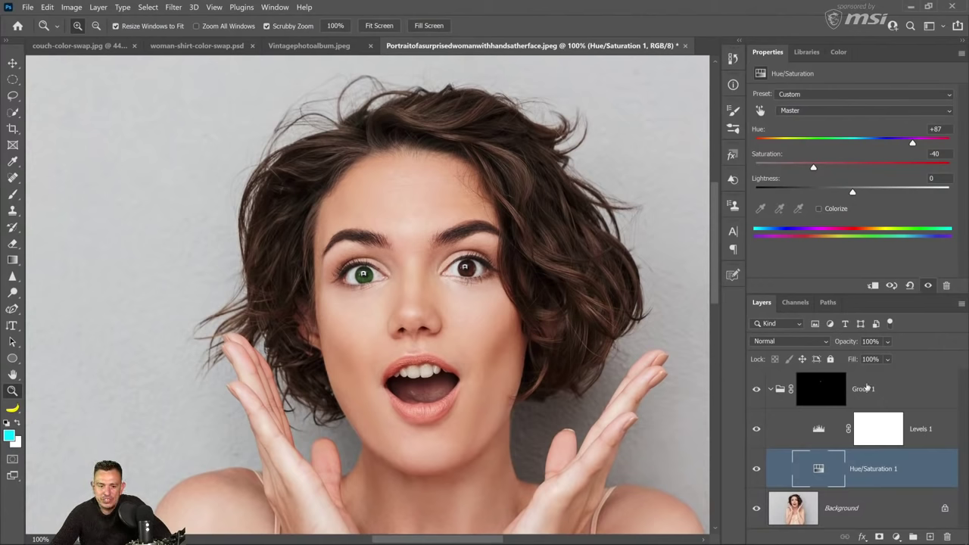
Step: Close Vintagephotoalbum.jpeg without saving its changes
click(309, 46)
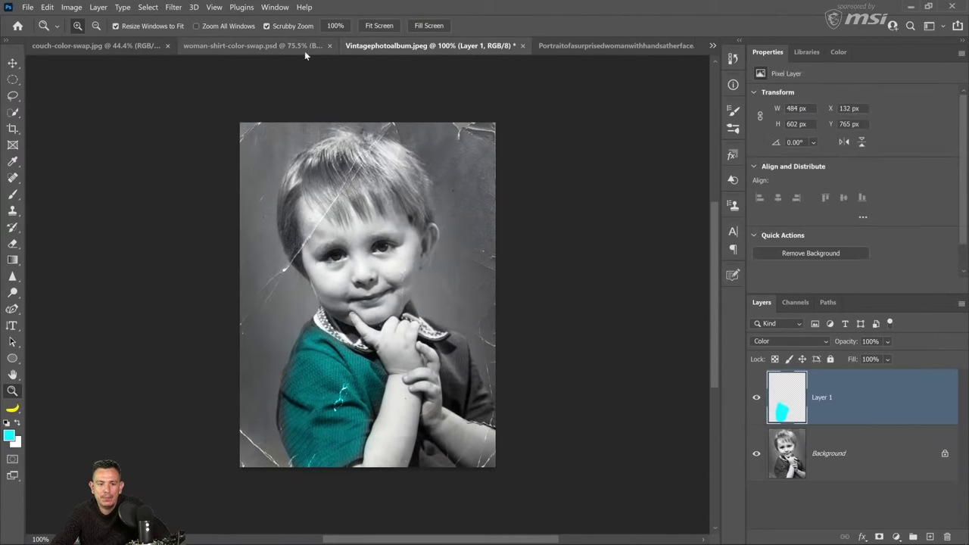
click(213, 45)
click(522, 45)
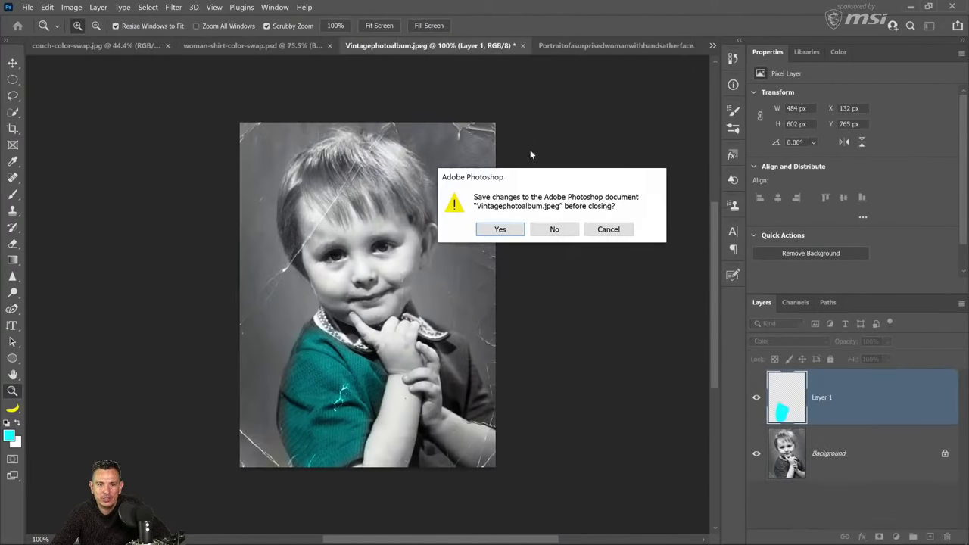
click(554, 229)
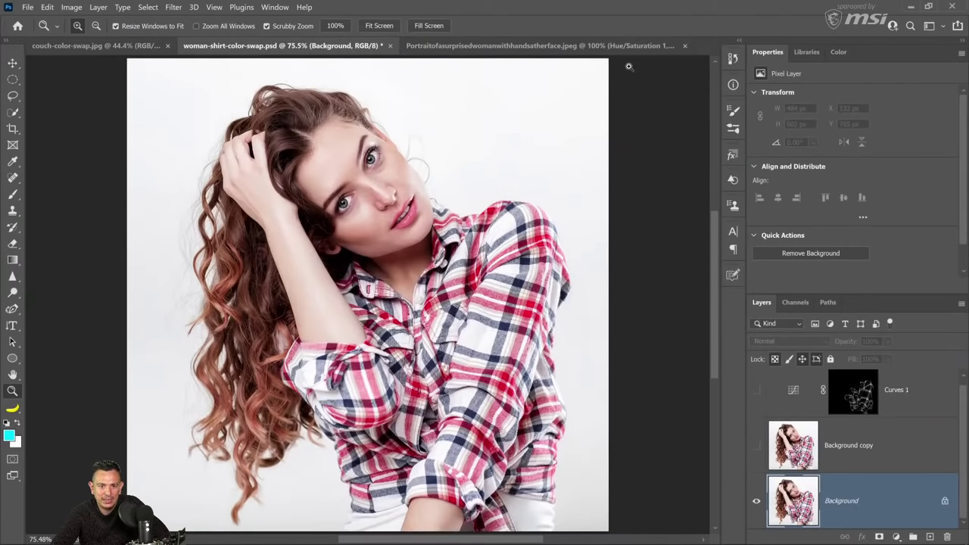
Step: Close the surprised woman portrait without saving its changes
click(654, 47)
click(684, 45)
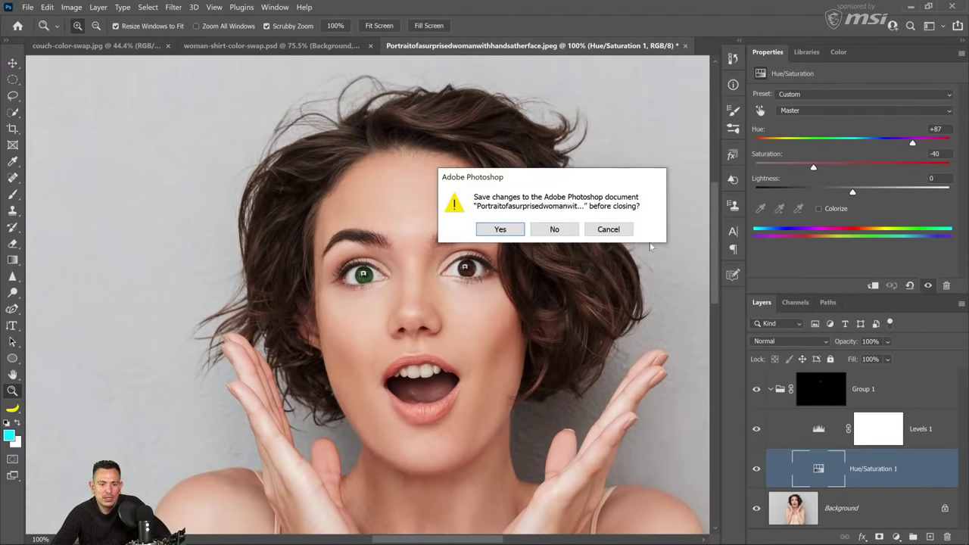
click(554, 229)
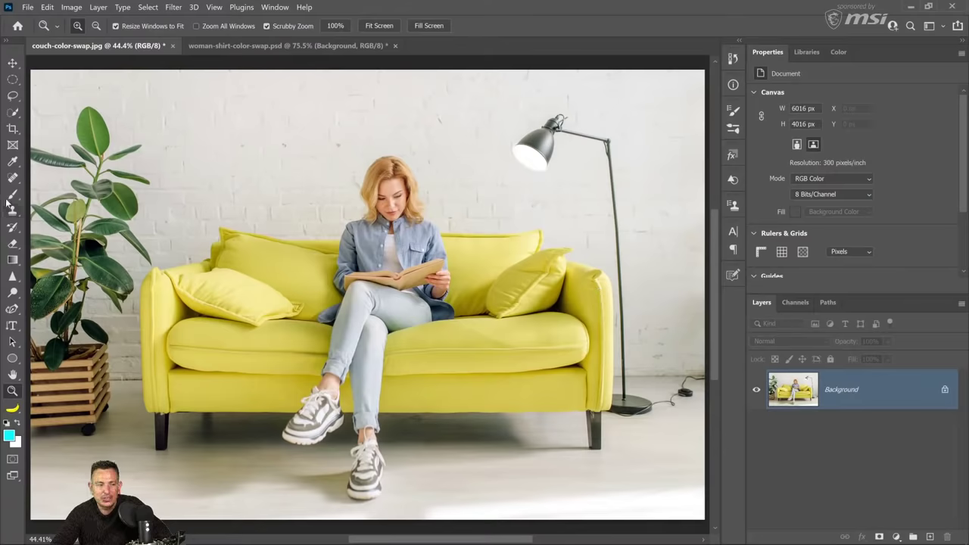
Step: Sample the yellow of the couch's seat cushion as the foreground color using a 5 by 5 average
click(13, 162)
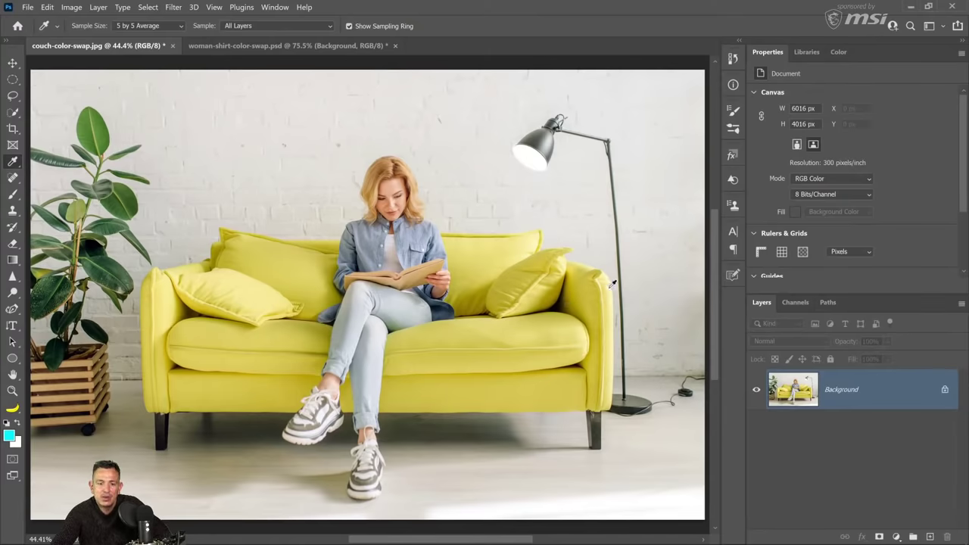
click(473, 330)
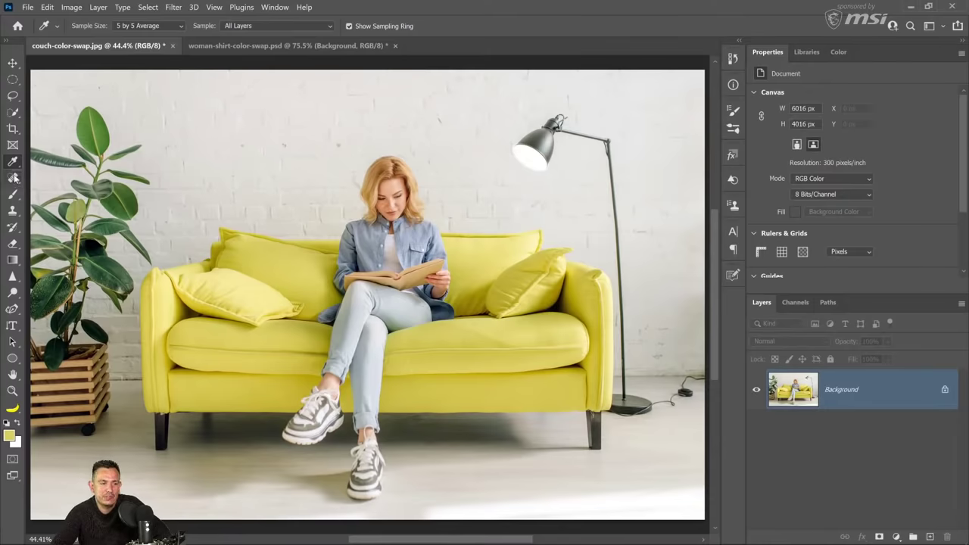
Step: Select the cushion's yellow with the Magic Wand at tolerance 0, and reselect it across the whole couch with Contiguous turned off
click(13, 113)
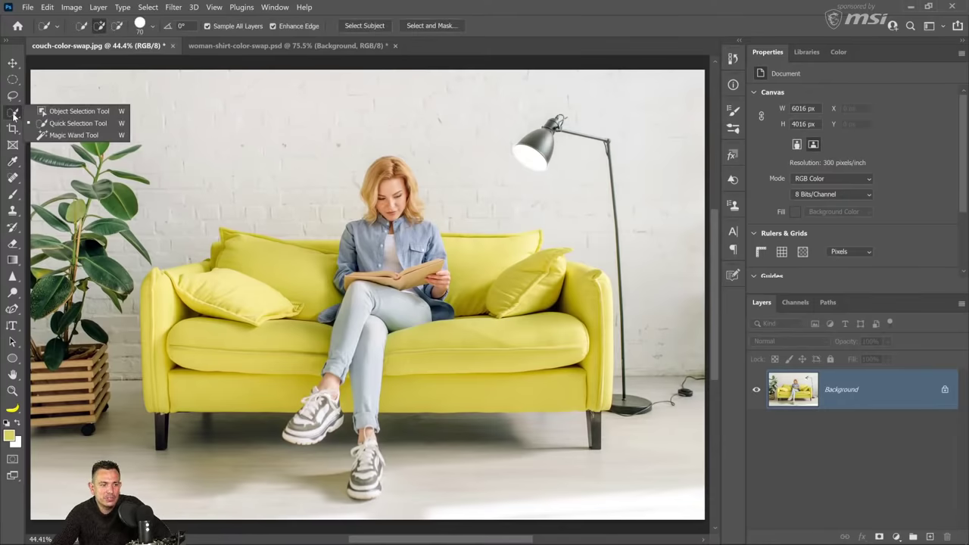
click(74, 135)
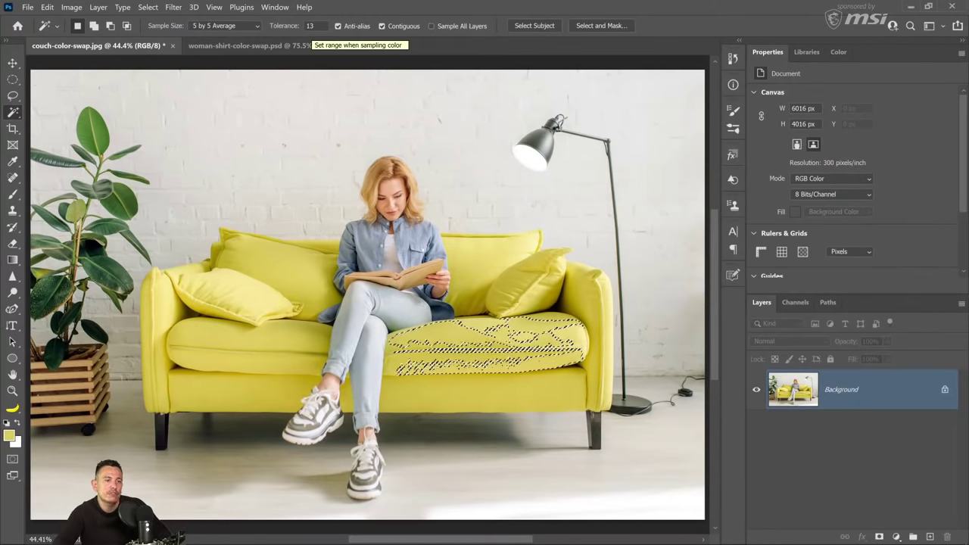
drag(296, 29, 294, 29)
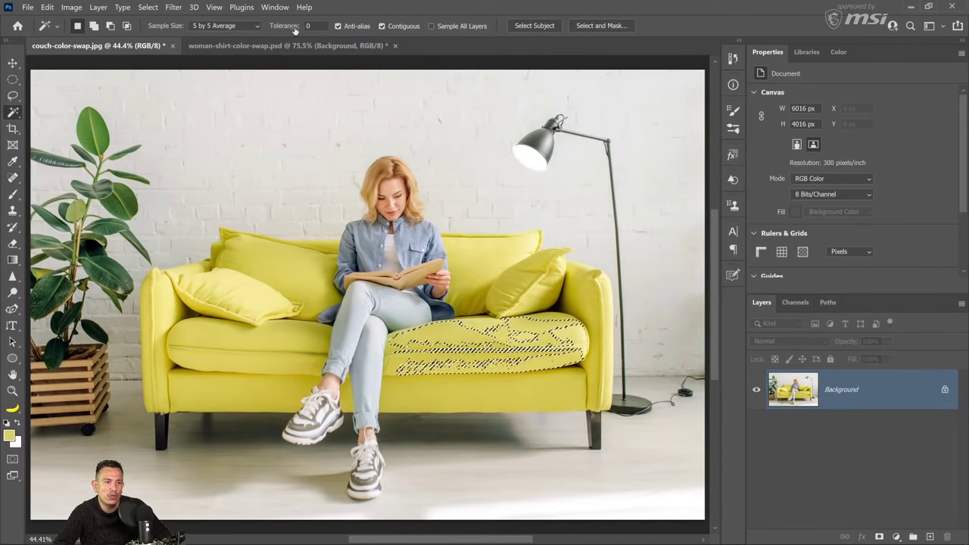
click(481, 340)
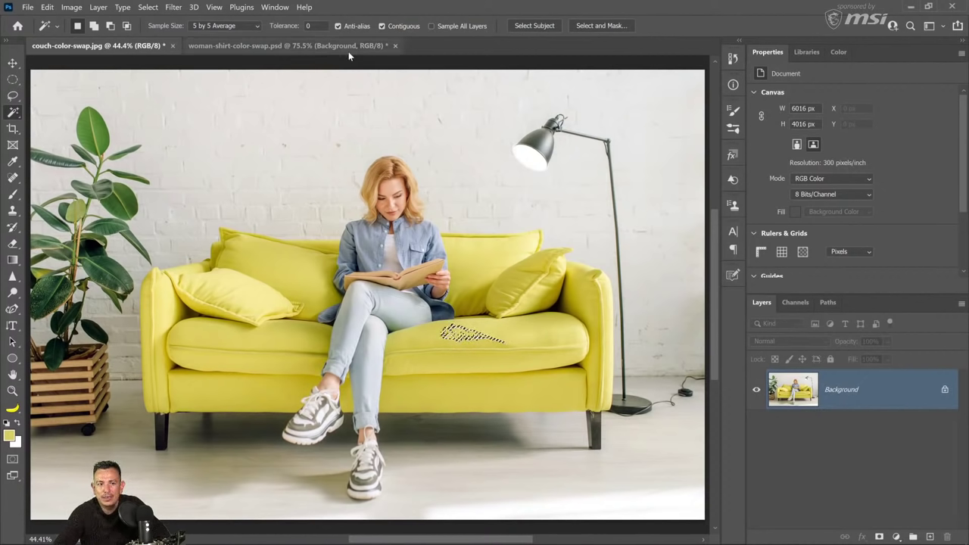
click(389, 26)
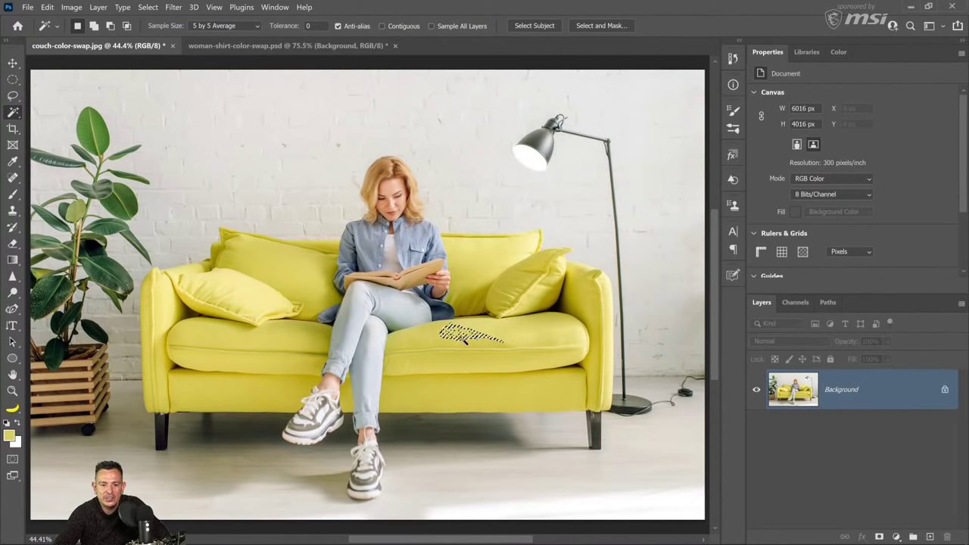
click(469, 333)
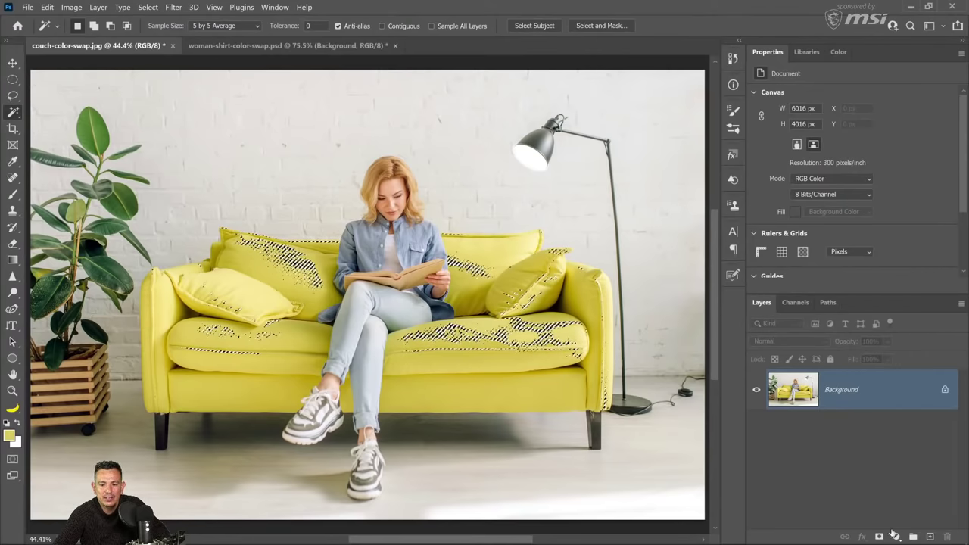
Step: Try a Hue/Saturation adjustment with Hue -114 on the selected couch areas, and delete that adjustment layer
click(896, 537)
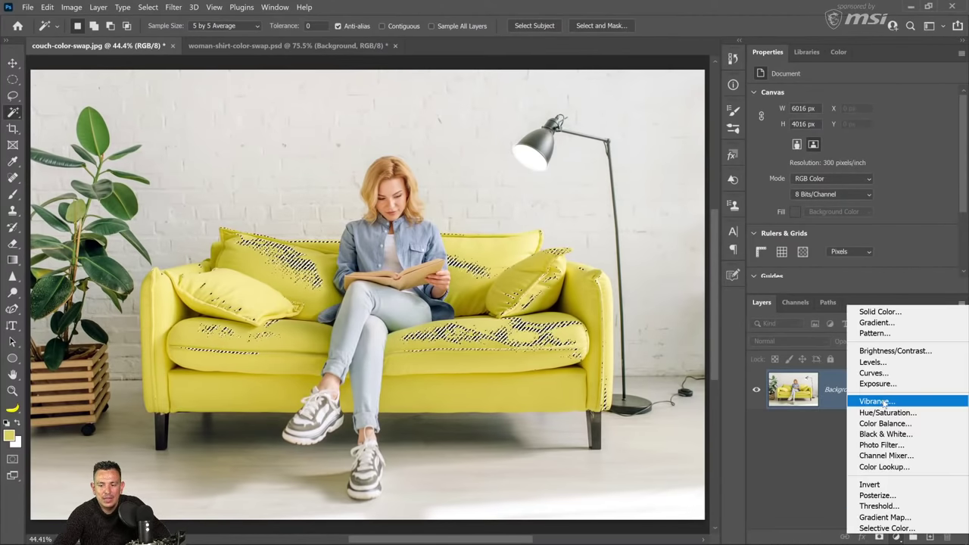
click(887, 415)
drag(853, 142, 780, 150)
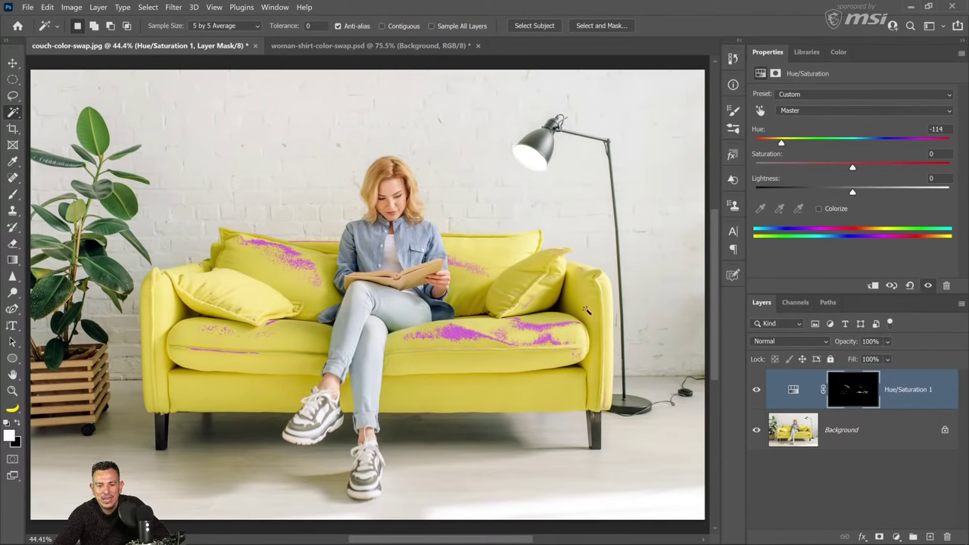
drag(809, 392, 946, 536)
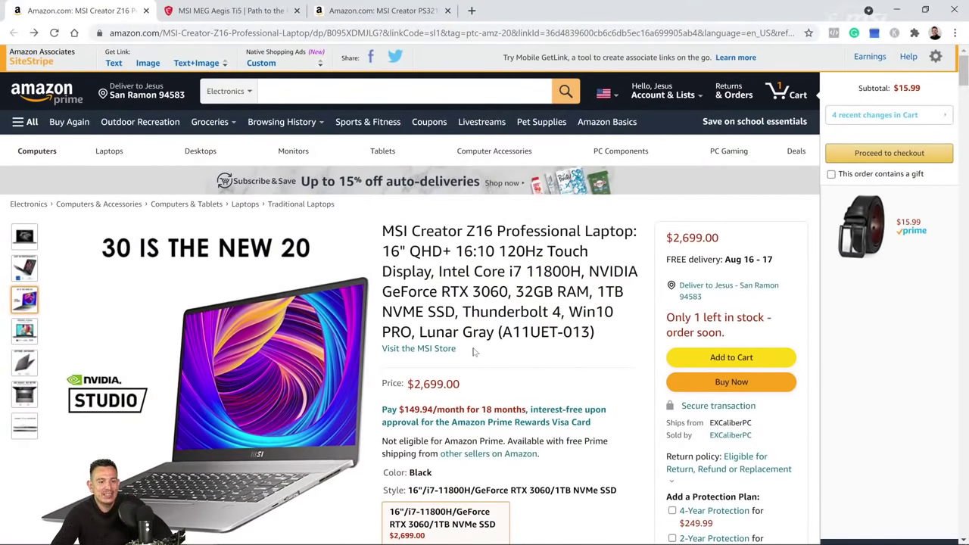
Step: Examine the MSI Creator Z16 laptop's specifications, display, cooling and wireless features on its Amazon product page
scroll(474, 352, down, 1)
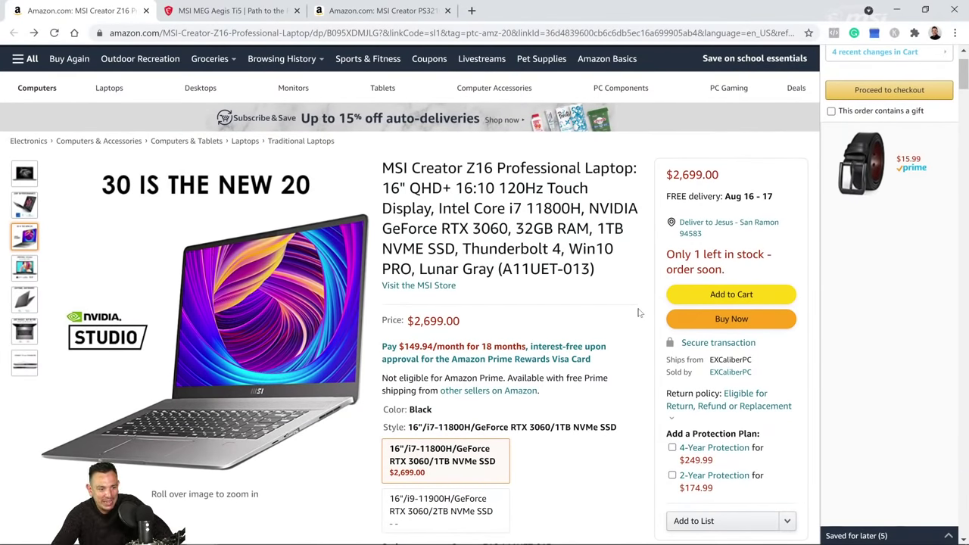
scroll(639, 313, down, 5)
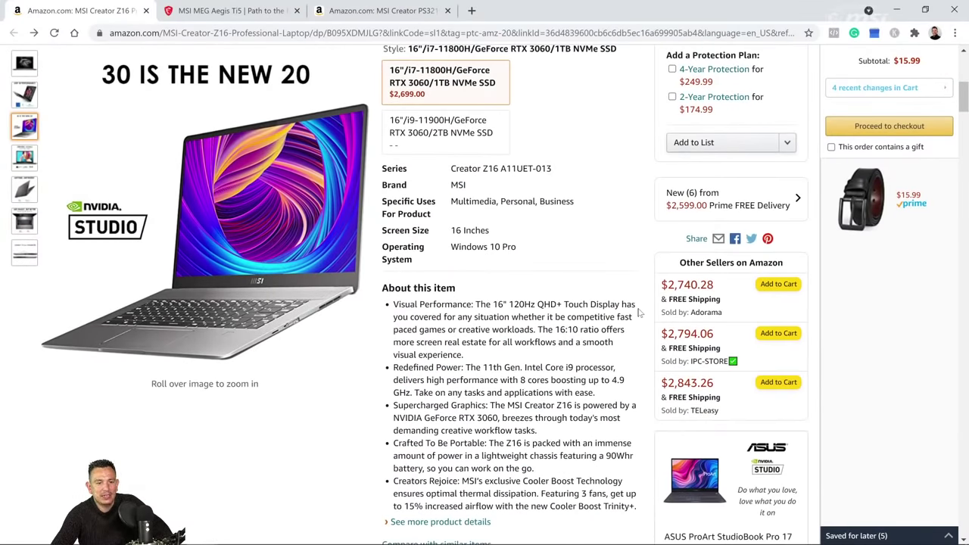
scroll(638, 312, down, 1)
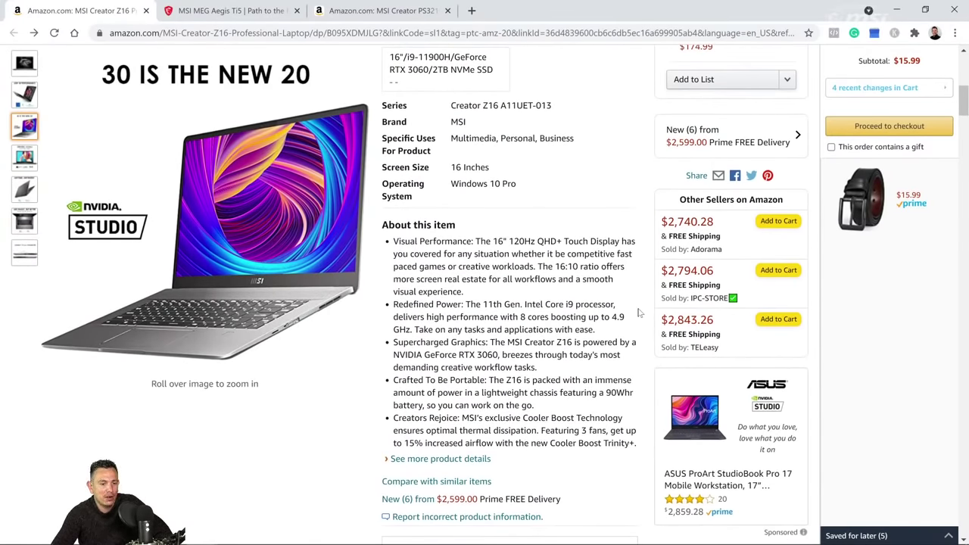
scroll(625, 305, down, 1)
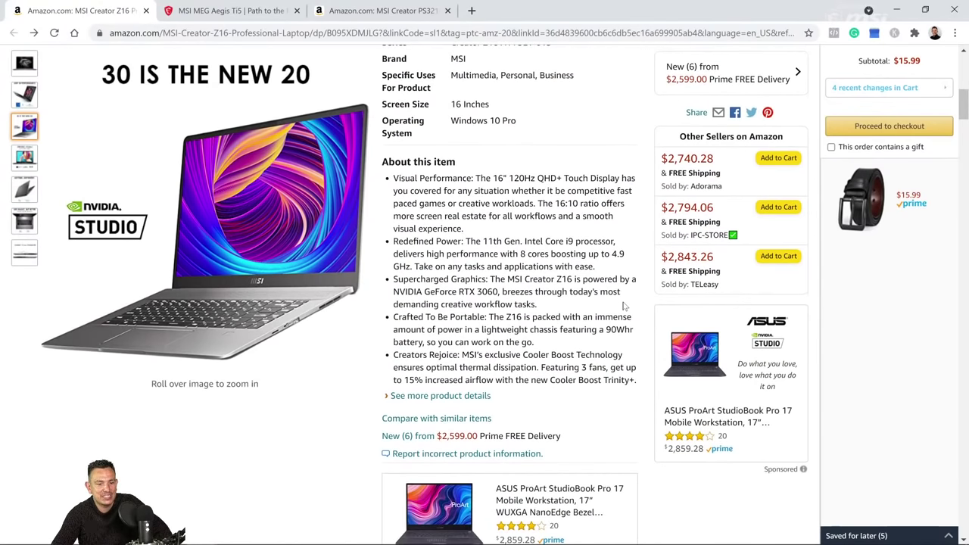
scroll(625, 306, down, 12)
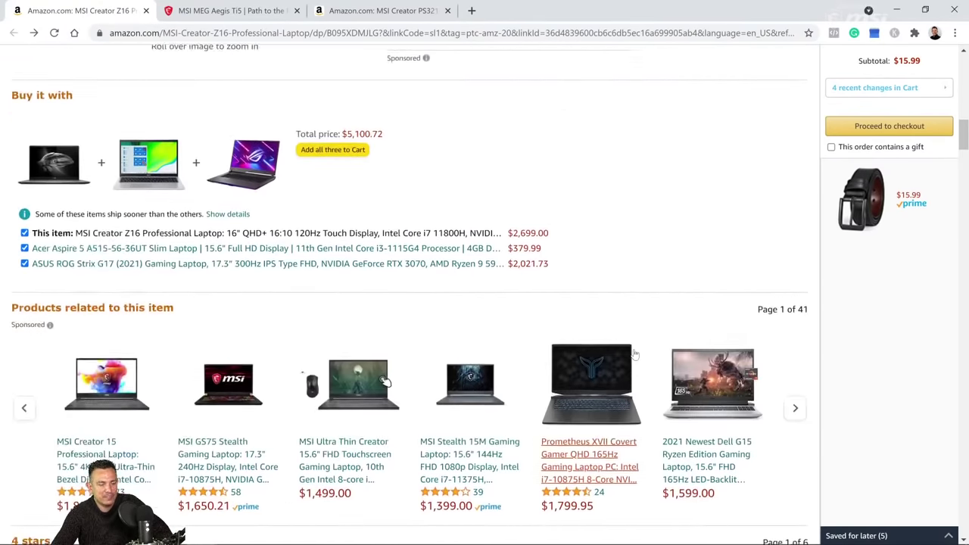
scroll(632, 351, down, 16)
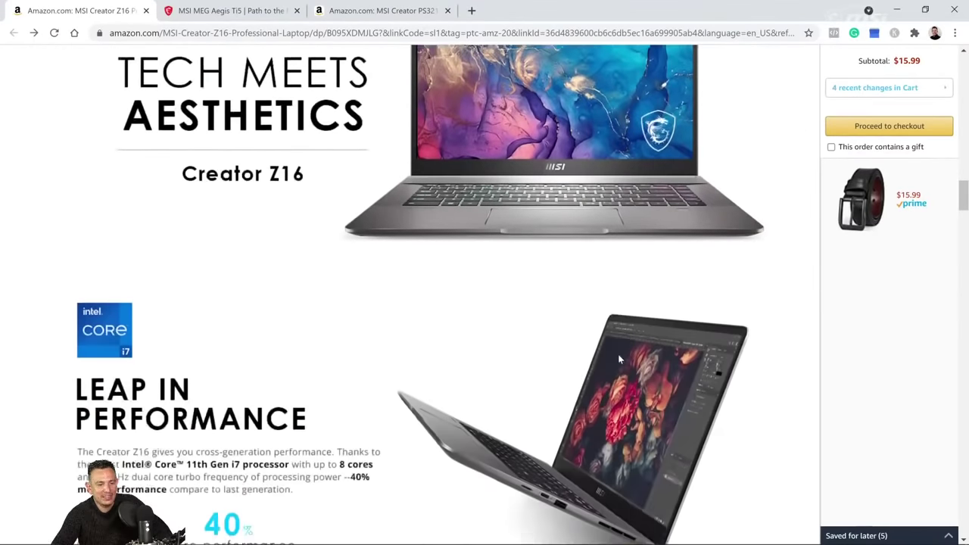
scroll(618, 358, down, 4)
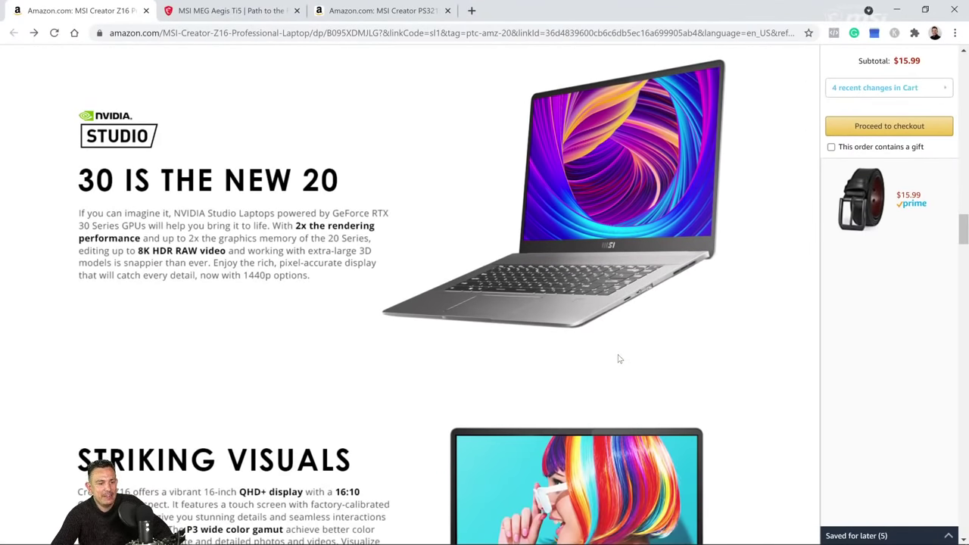
scroll(619, 359, down, 3)
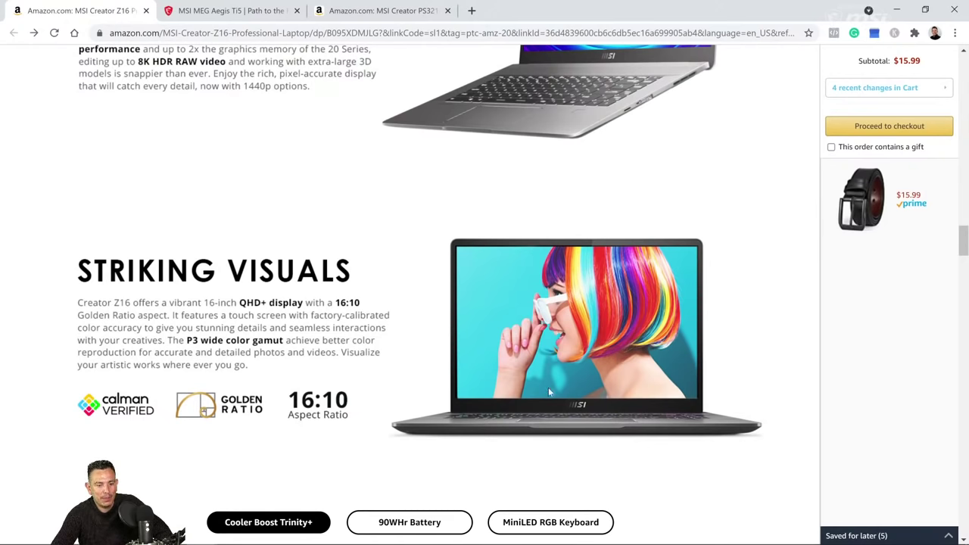
scroll(521, 338, down, 4)
scroll(521, 338, down, 1)
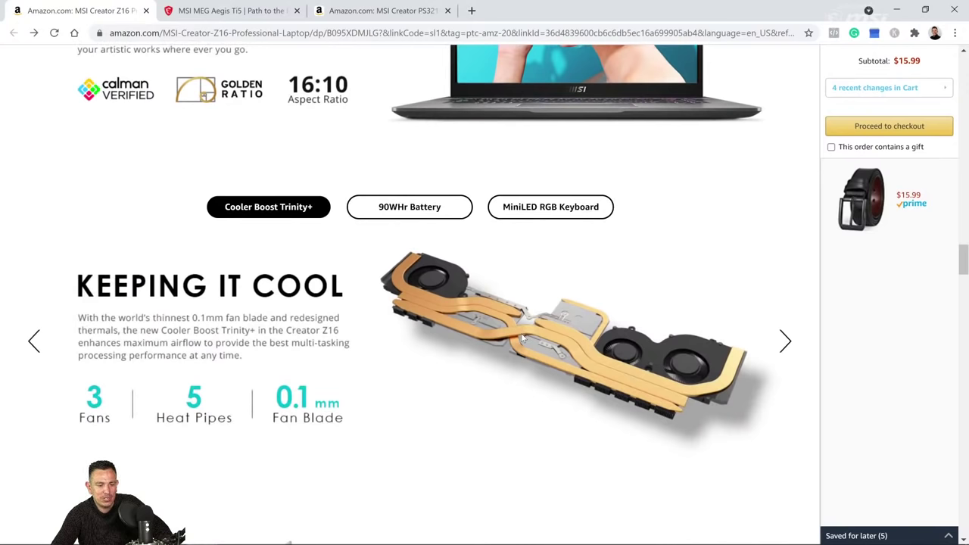
scroll(506, 333, down, 5)
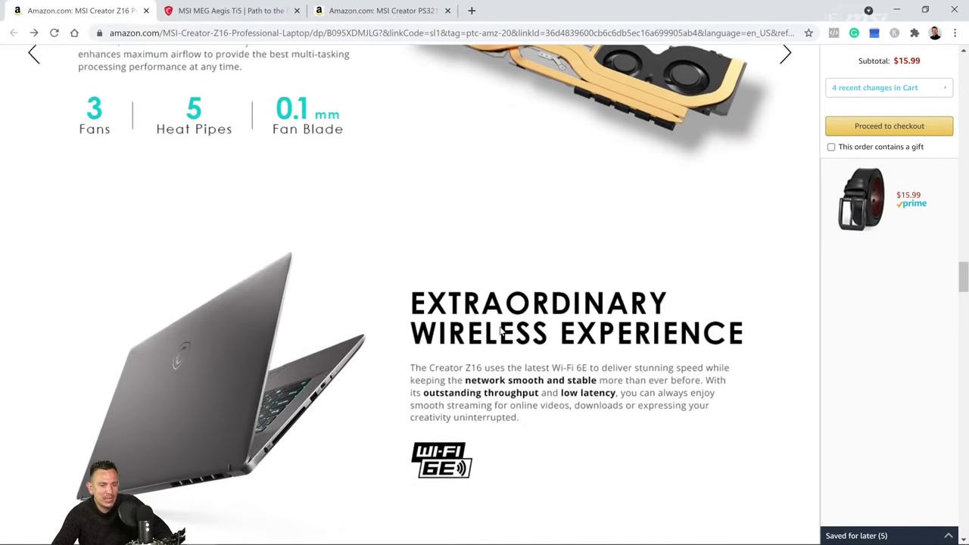
Step: Examine the MSI MEG Aegis Ti5 desktop's product page, covering its design, gaming dial, sound and processor sections
click(223, 11)
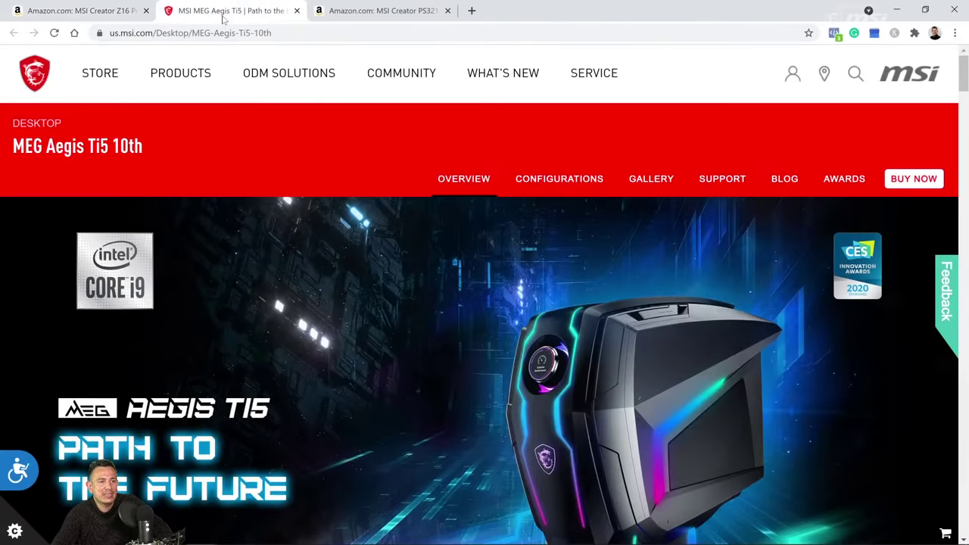
scroll(424, 324, down, 3)
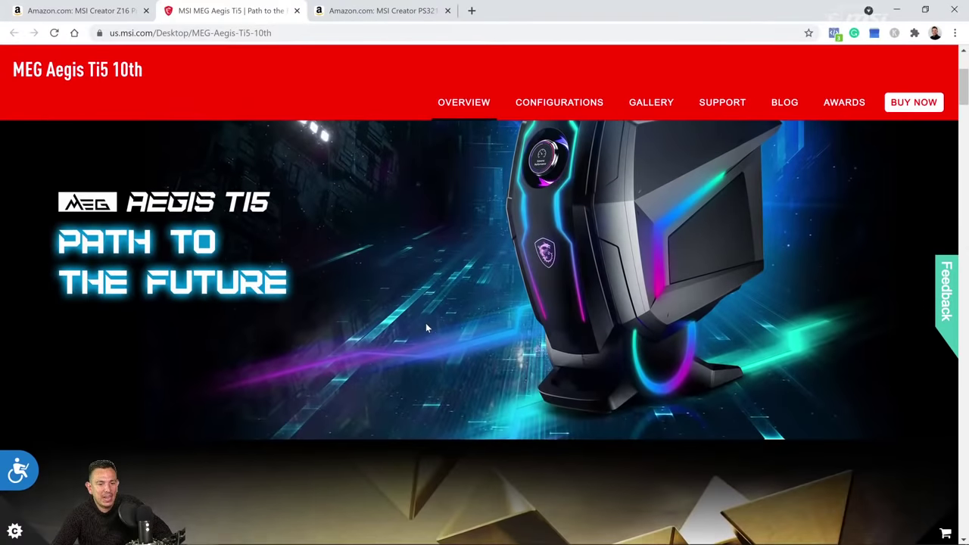
scroll(424, 327, up, 2)
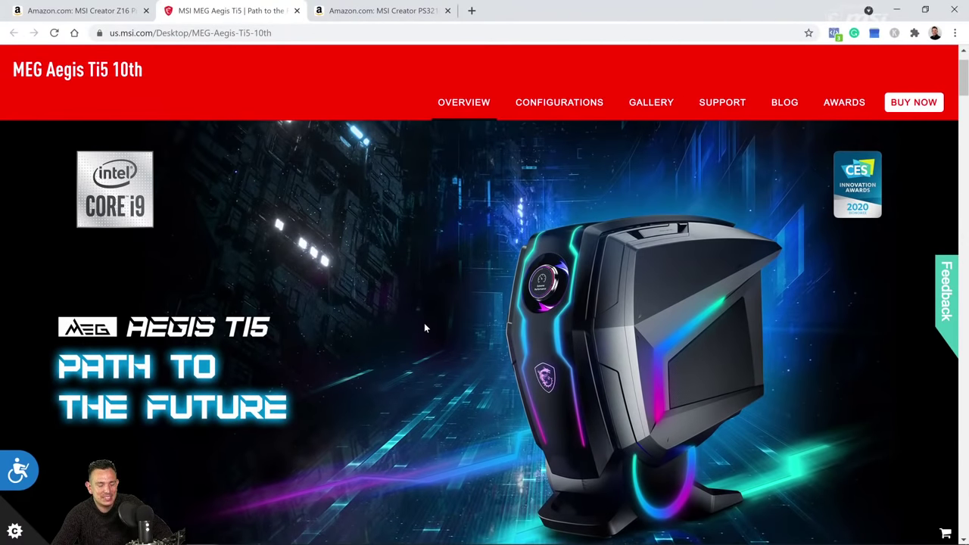
scroll(425, 327, down, 4)
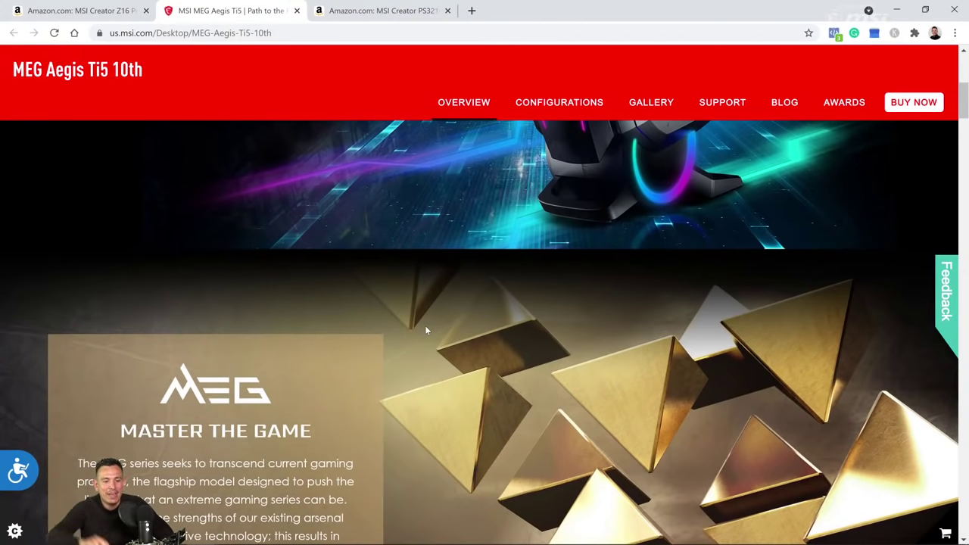
scroll(425, 327, down, 6)
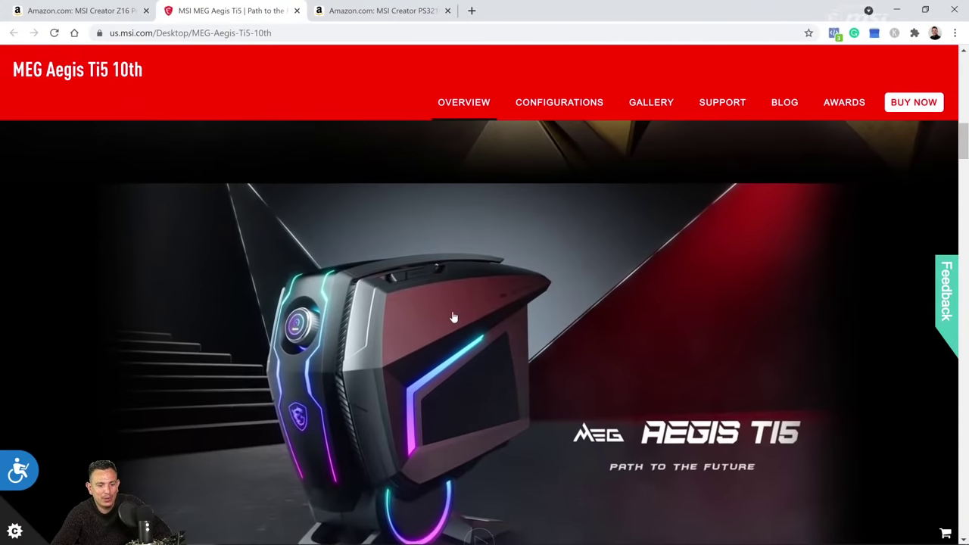
scroll(454, 316, down, 8)
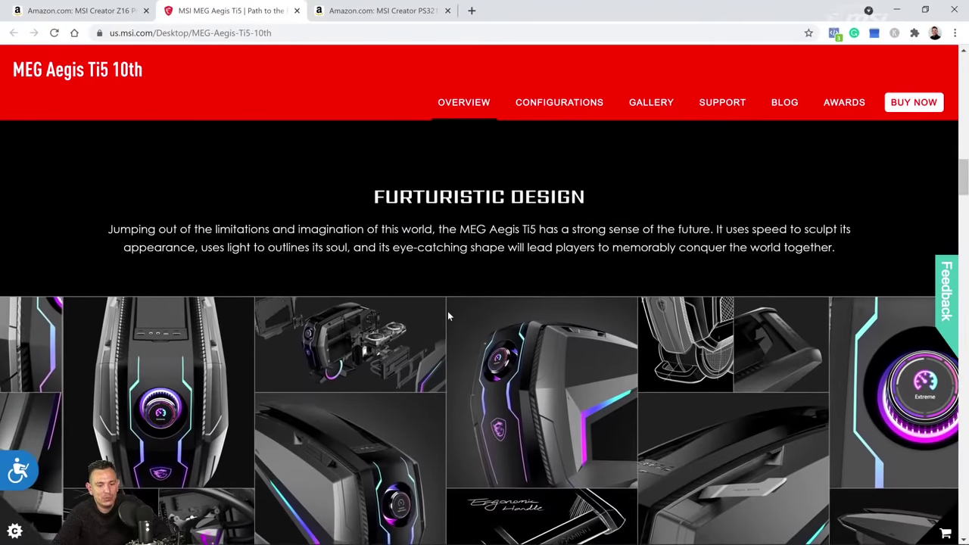
scroll(448, 314, down, 4)
scroll(447, 314, down, 3)
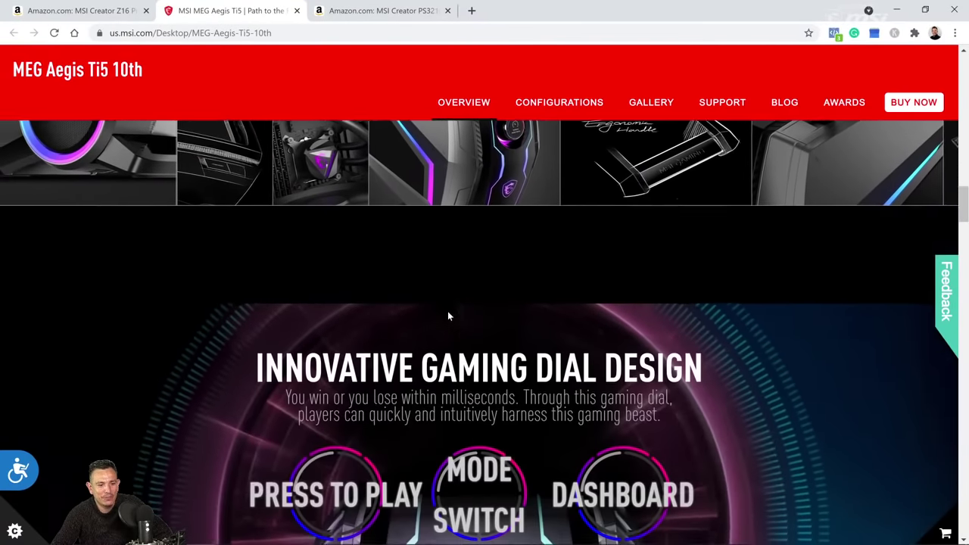
scroll(447, 316, down, 3)
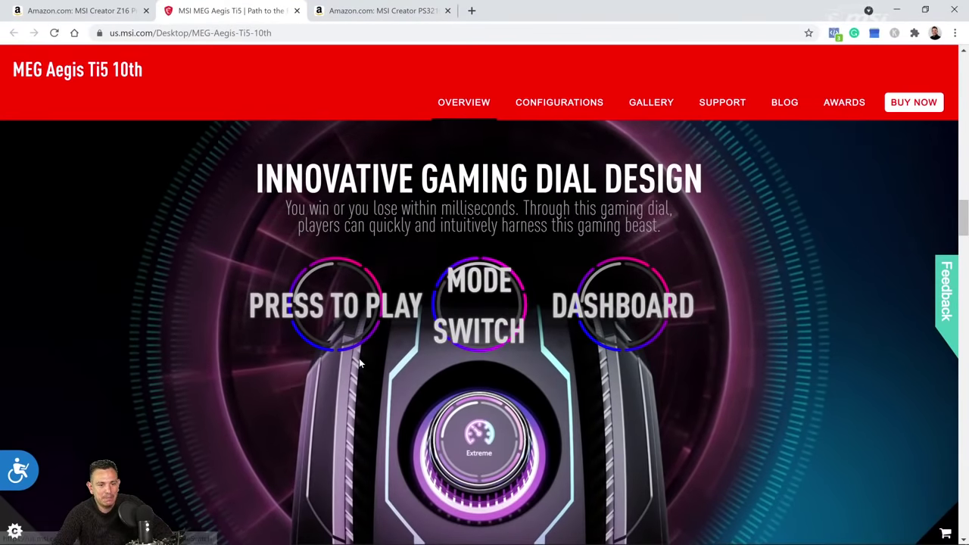
scroll(359, 364, down, 10)
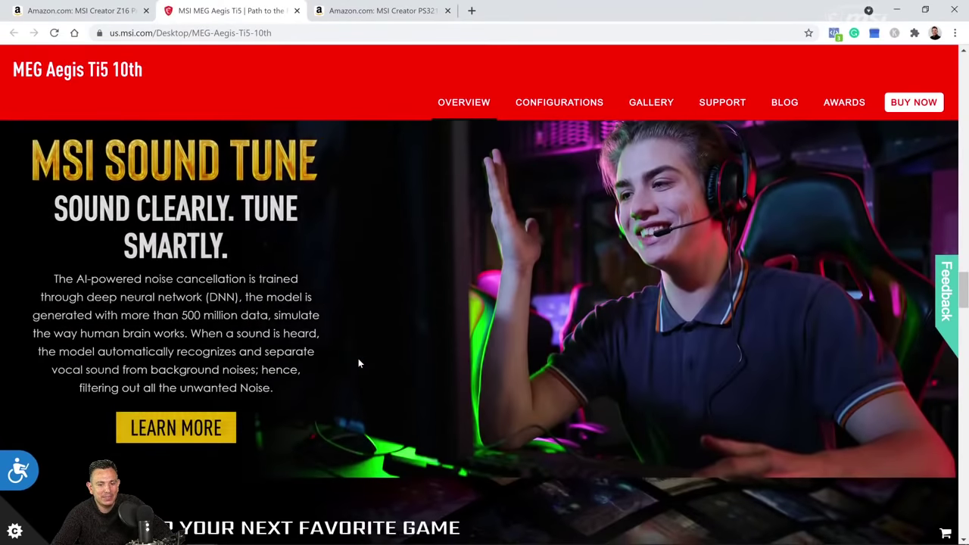
scroll(359, 363, down, 10)
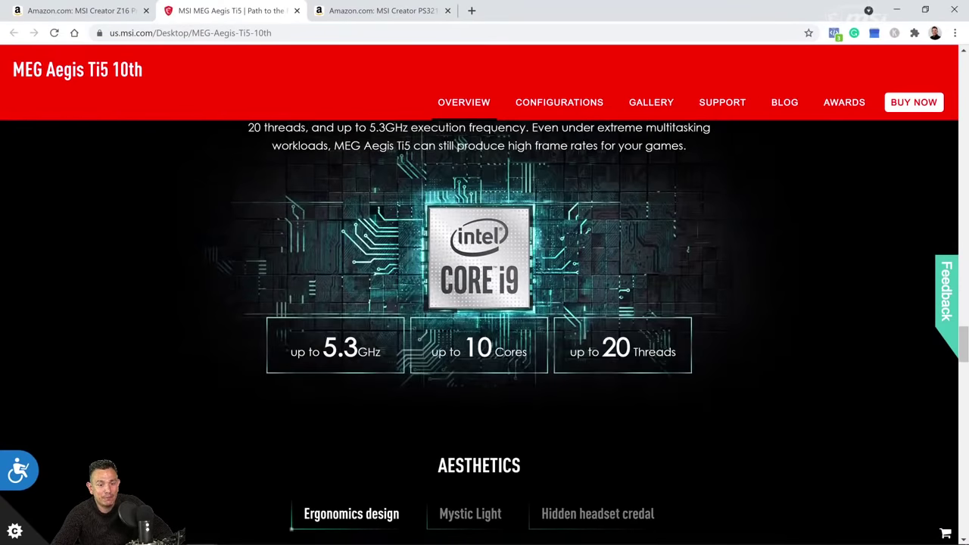
scroll(484, 333, down, 3)
Step: Review the MSI Creator PS321QR monitor's Amazon listing and highlight "99% of Adobe RGB color" in its feature list
click(372, 11)
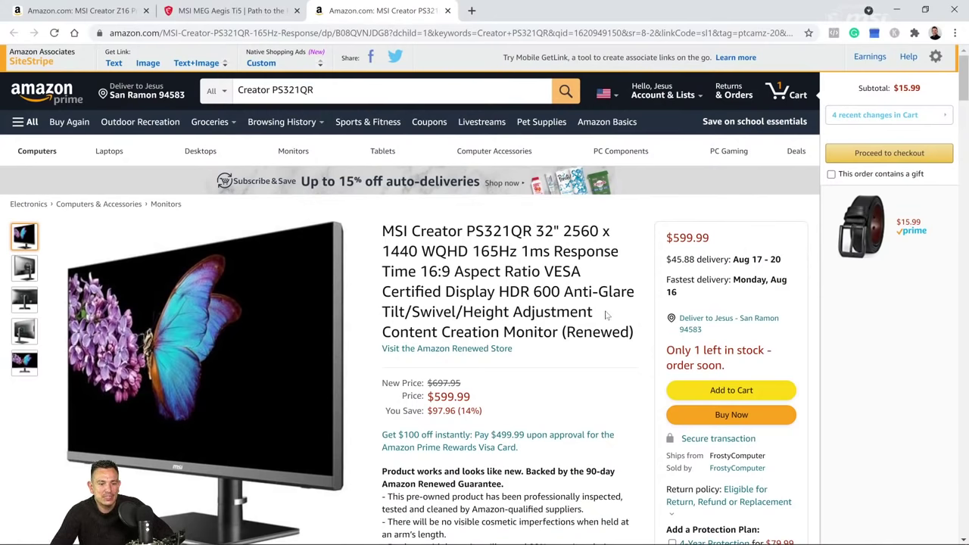
scroll(606, 315, down, 4)
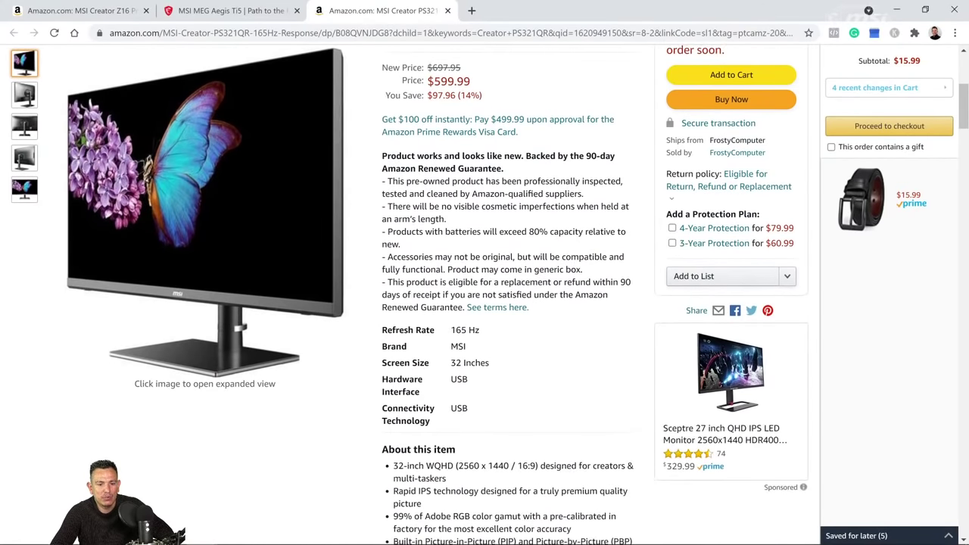
scroll(605, 315, down, 2)
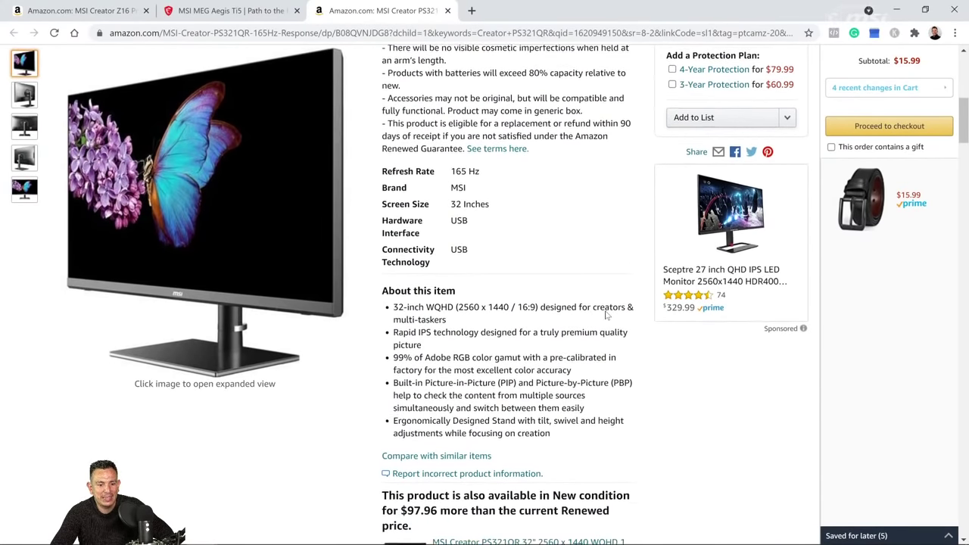
drag(393, 327, 494, 327)
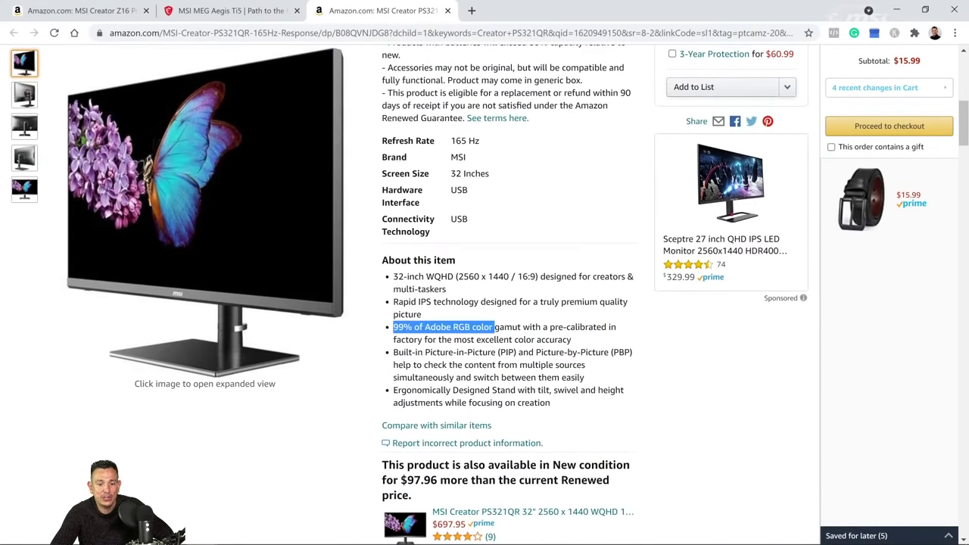
Step: Skim the rest of the MSI Creator PS321QR listing, including its comparison table, and return to the couch photo in Photoshop
scroll(661, 384, down, 1)
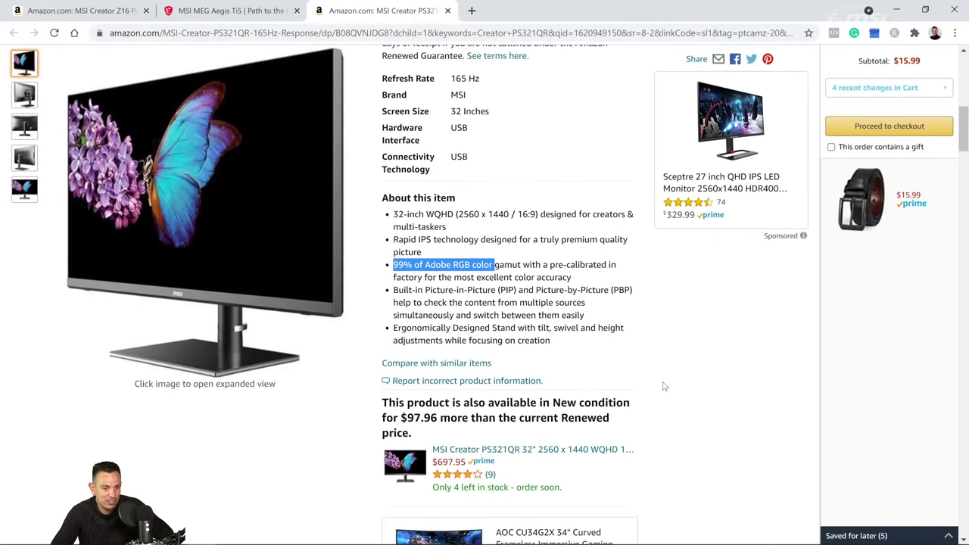
click(665, 386)
scroll(664, 387, down, 4)
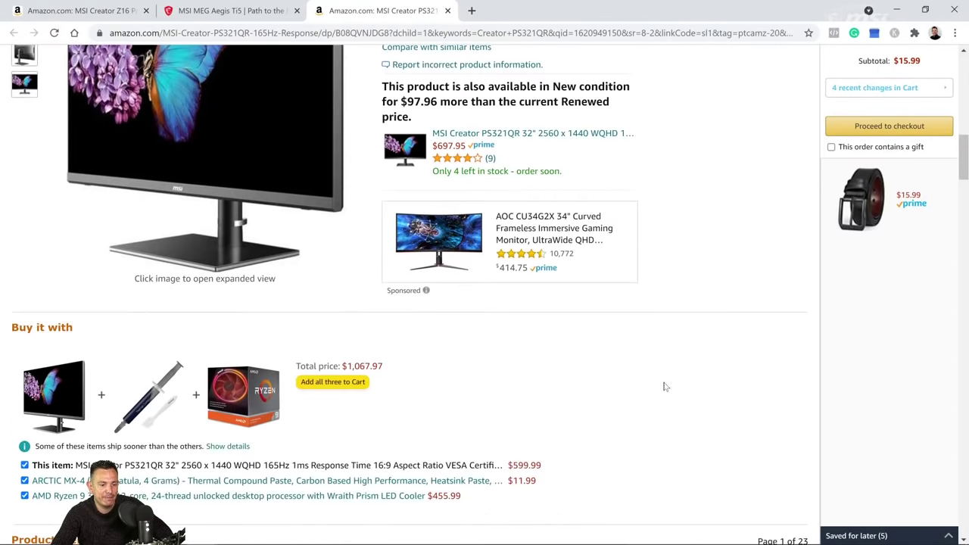
scroll(664, 387, down, 20)
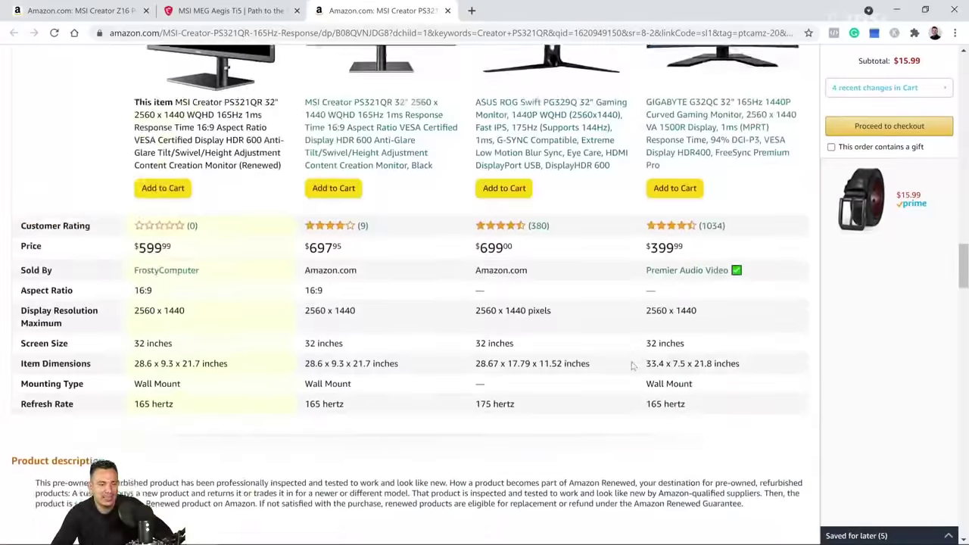
scroll(613, 452, up, 20)
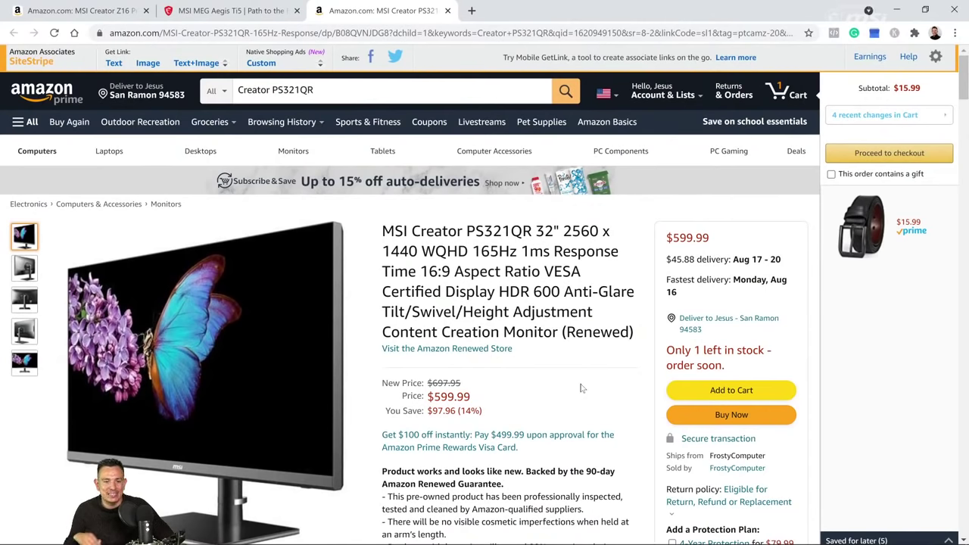
click(897, 14)
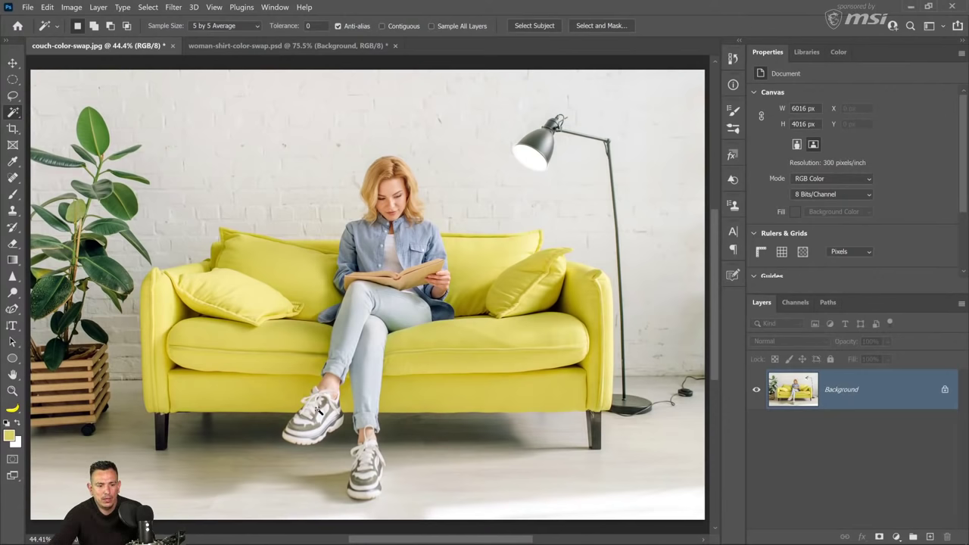
click(226, 47)
click(137, 47)
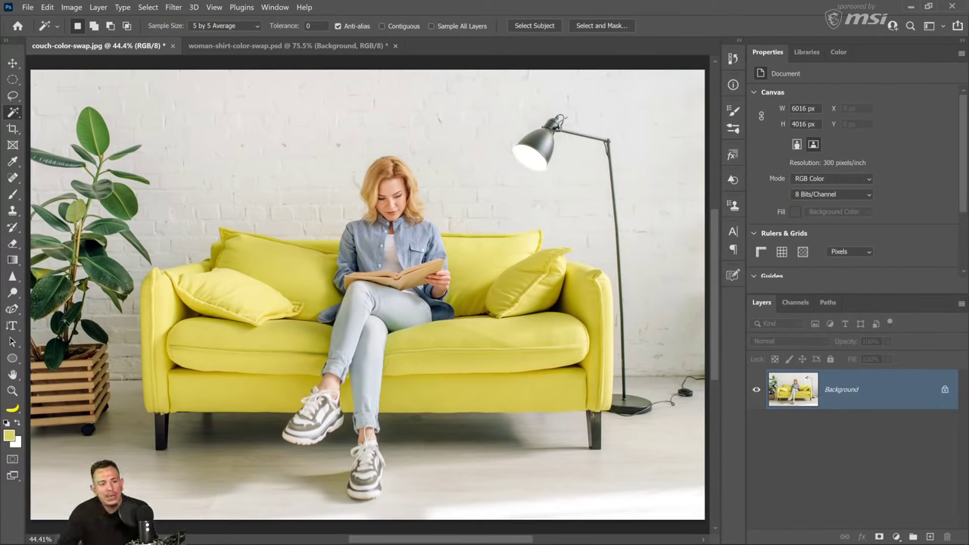
Step: Change the foreground color to a bright, saturated green
click(9, 437)
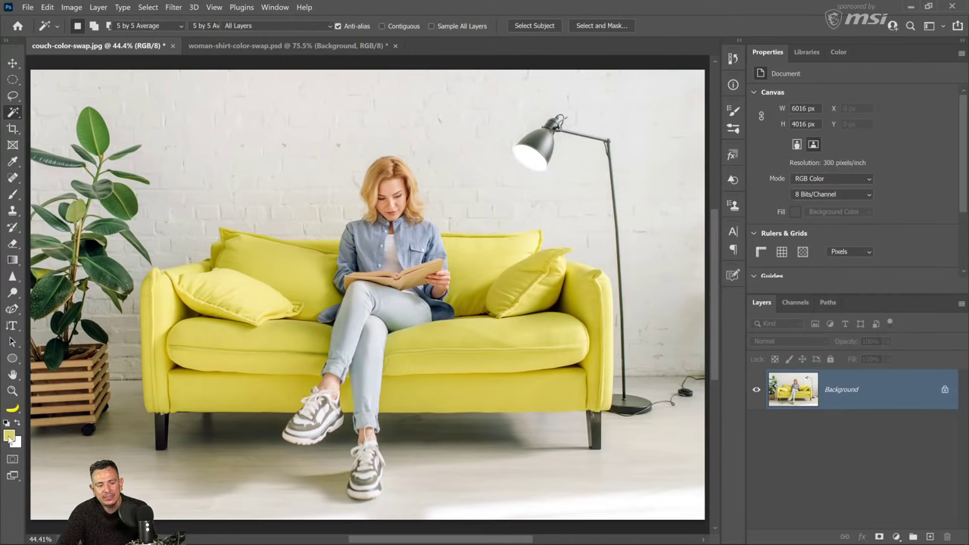
text(27a041)
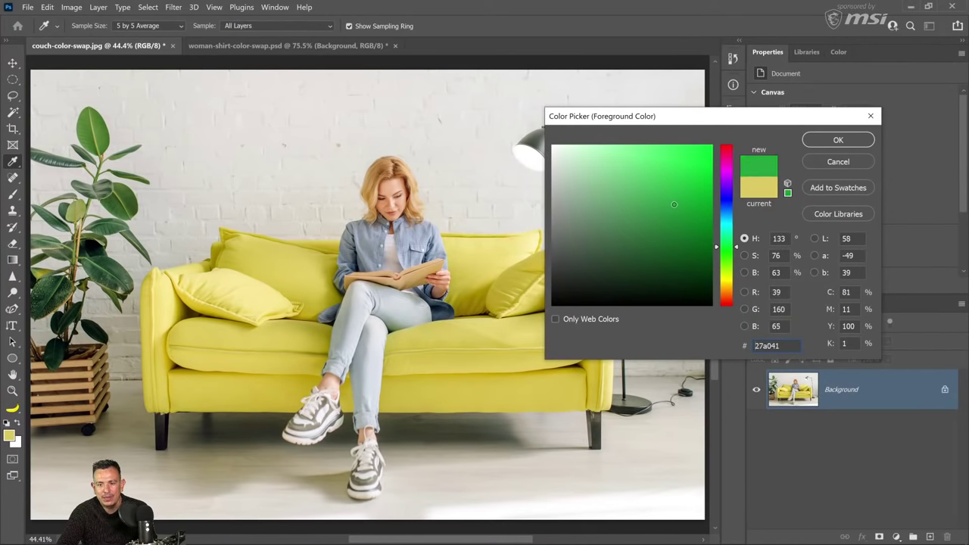
click(687, 184)
click(837, 141)
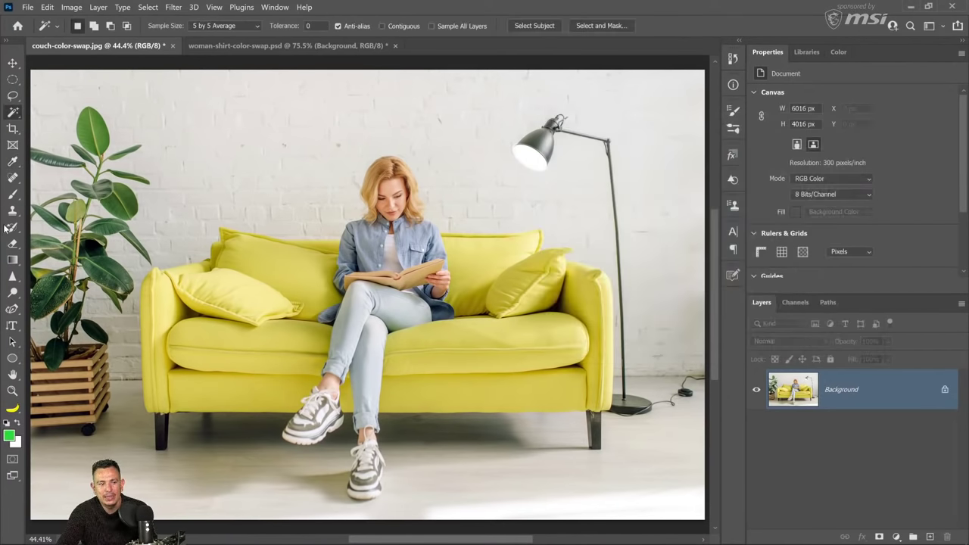
Step: Draw a green ellipse about 917 by 931 px on the white wall above the couch's left end
click(13, 359)
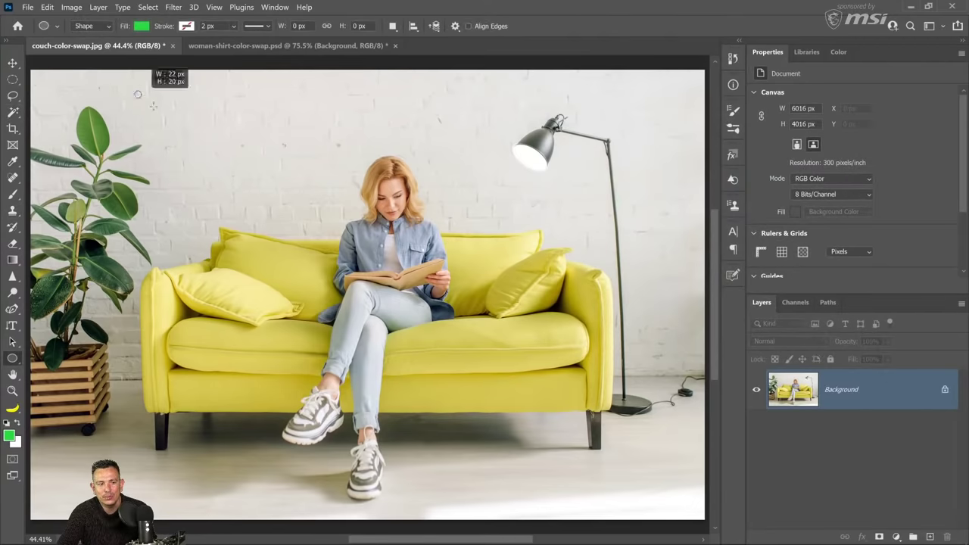
drag(135, 91, 237, 195)
key(v)
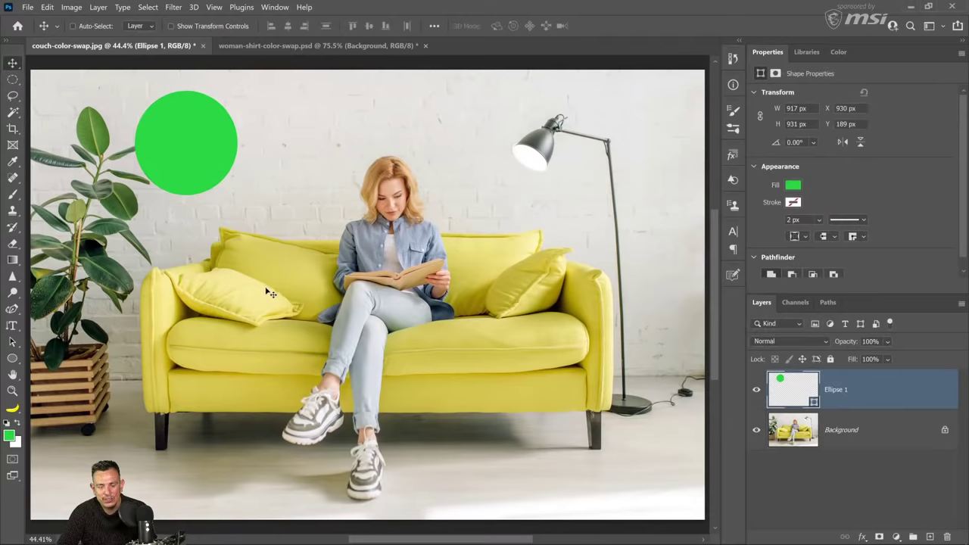
Step: Sample the circle's green with the Eyedropper and brush a thin test stroke over the right seat cushion on a new layer
click(13, 162)
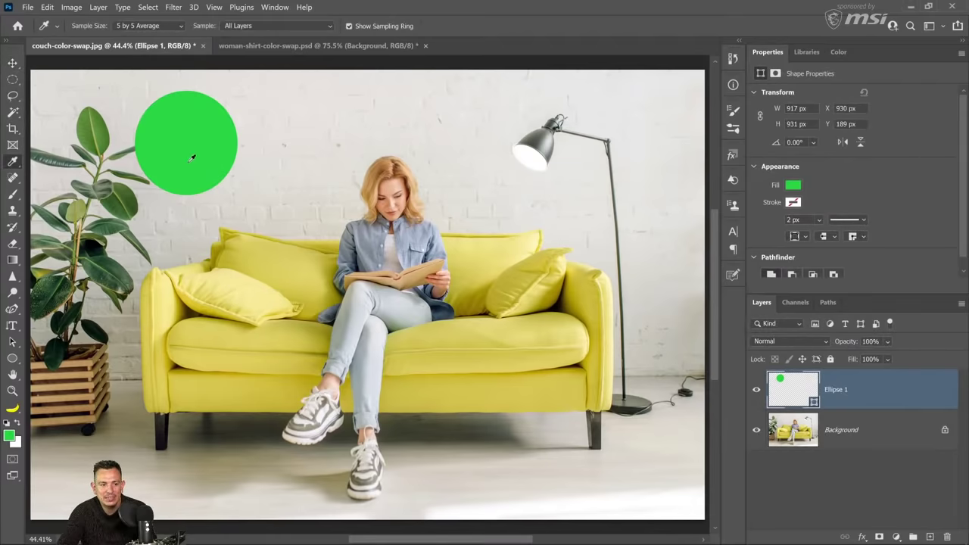
click(185, 155)
click(13, 194)
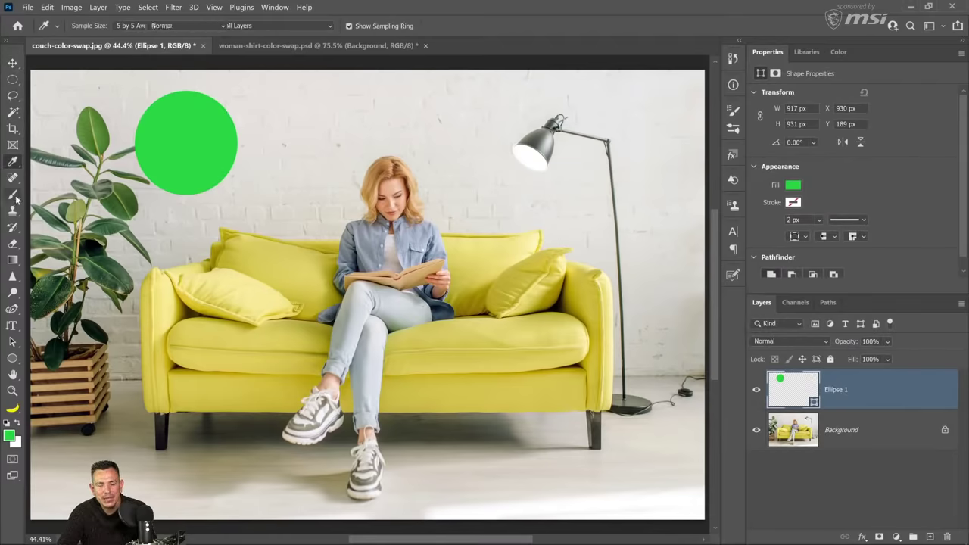
click(930, 536)
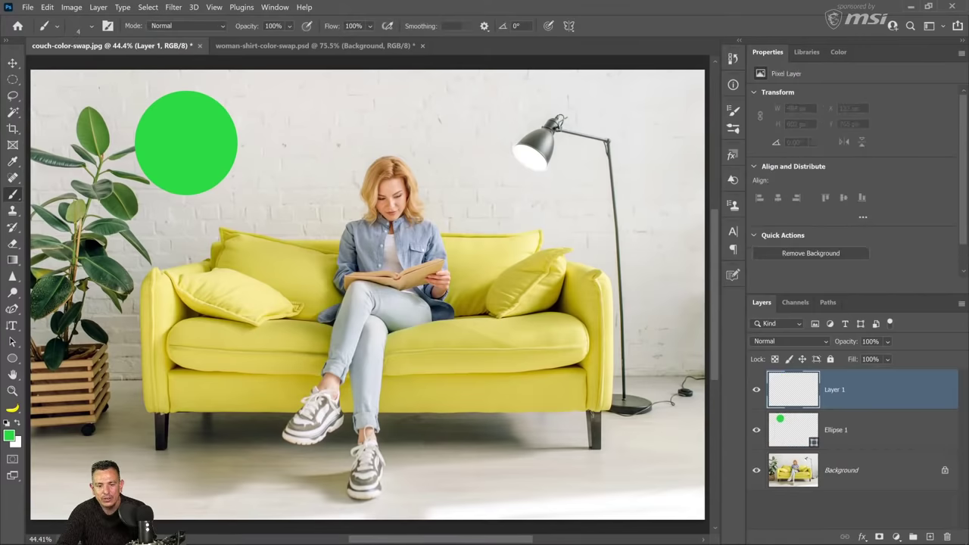
drag(563, 337, 573, 325)
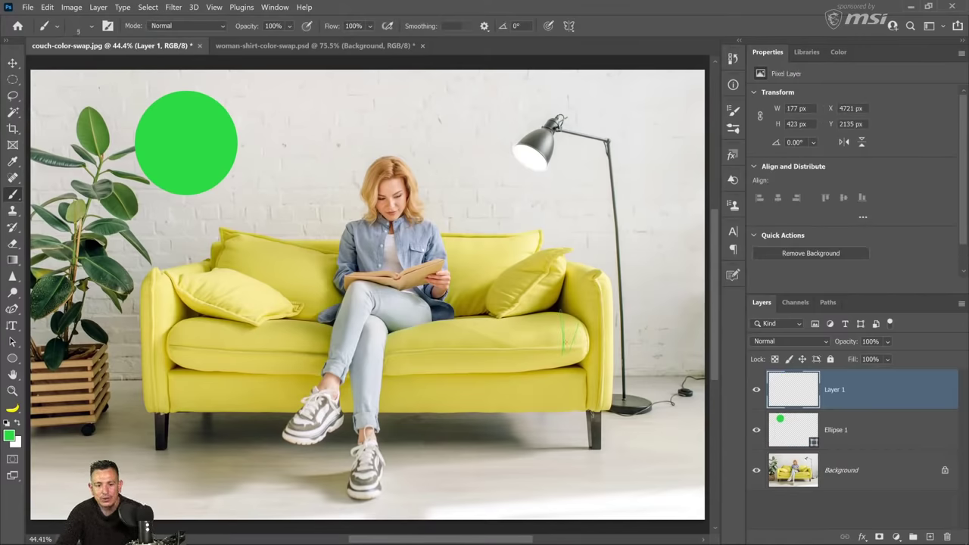
Step: Enlarge the brush to 600 px, harden its edge and paint green over the couch's right seat, pillow and armrest on Layer 1
key(bracketright)
key(bracketright)
key(bracketright)
key(bracketright)
key(bracketright)
key(bracketright)
key(bracketright)
key(bracketright)
key(bracketright)
key(bracketright)
click(553, 333)
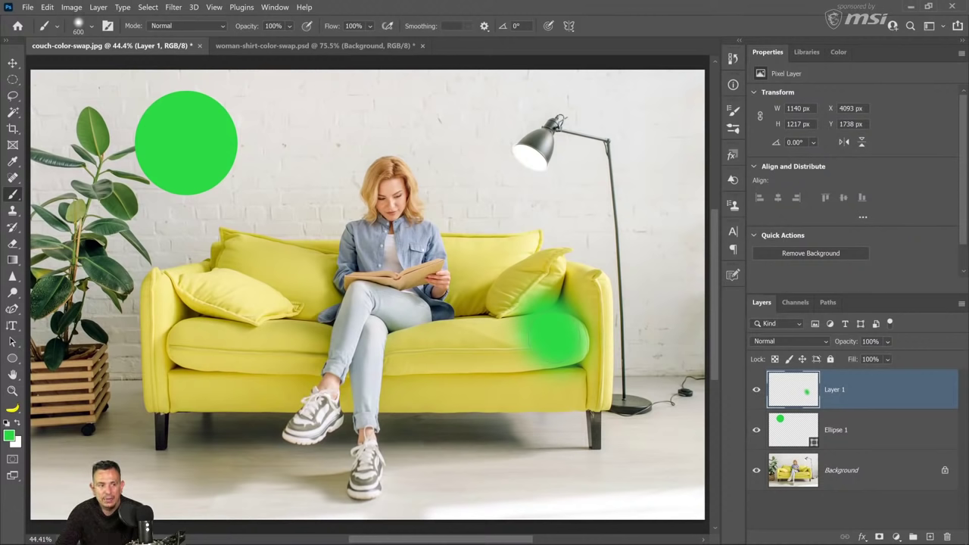
key(shift+bracketright)
key(shift+bracketright)
key(shift+bracketright)
key(shift+bracketright)
mouse_move(553, 335)
mouse_down()
mouse_move(539, 301)
mouse_move(565, 327)
mouse_move(571, 351)
mouse_move(529, 358)
mouse_move(510, 338)
mouse_move(509, 285)
mouse_move(499, 337)
mouse_up()
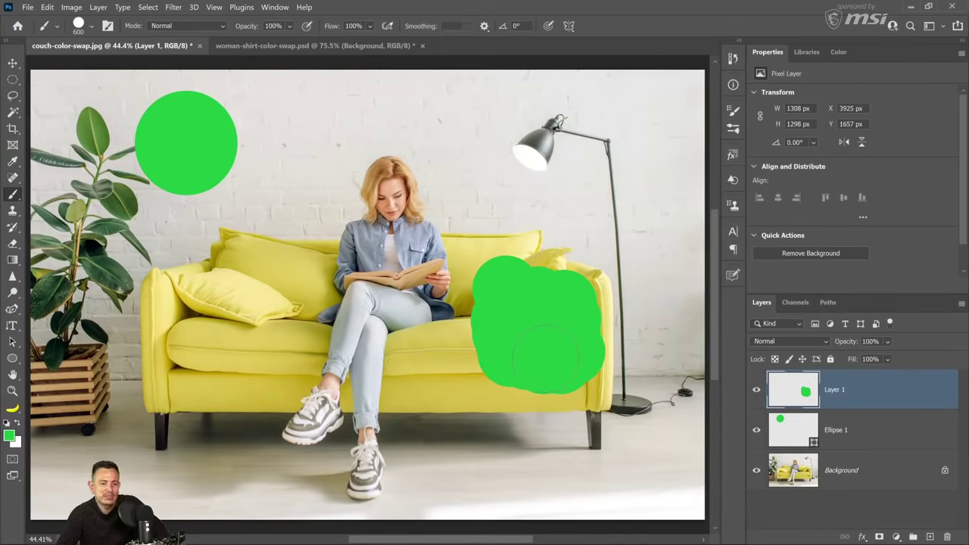
Step: Set Layer 1's blend mode to Color and extend the green paint across the right seat toward the woman
click(796, 341)
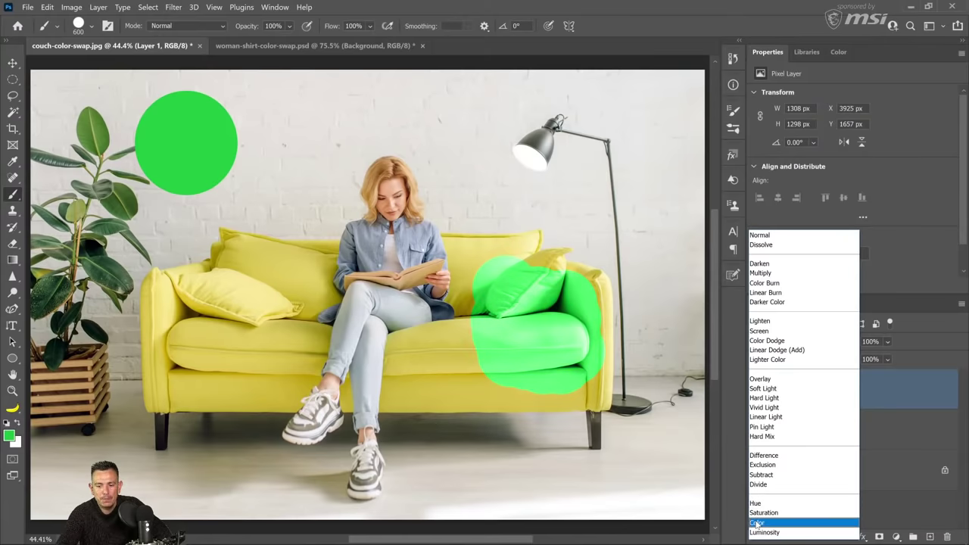
click(750, 523)
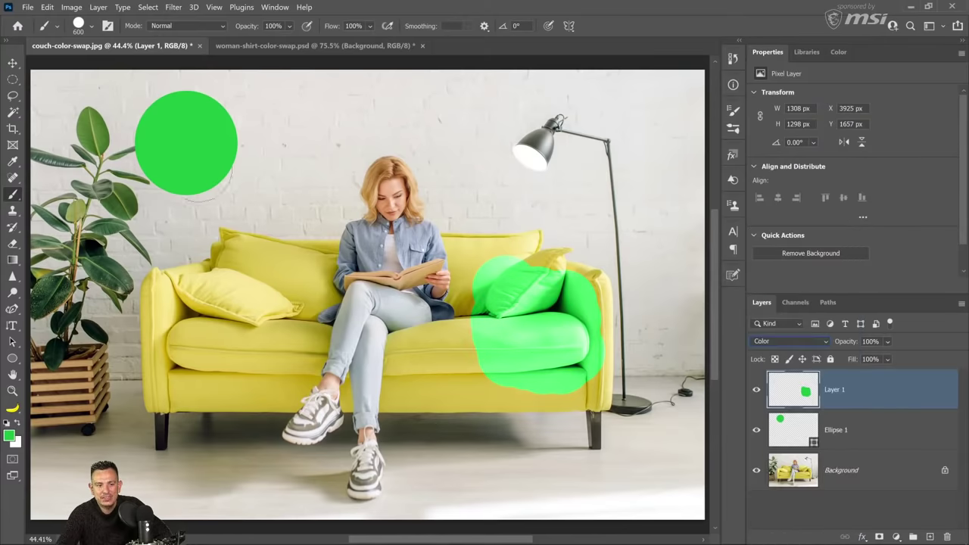
mouse_move(496, 349)
mouse_down()
mouse_move(473, 354)
mouse_move(503, 272)
mouse_move(564, 348)
mouse_move(529, 371)
mouse_move(433, 366)
mouse_move(545, 339)
mouse_move(572, 318)
mouse_move(568, 284)
mouse_move(569, 303)
mouse_move(609, 276)
mouse_move(594, 333)
mouse_move(539, 334)
mouse_up()
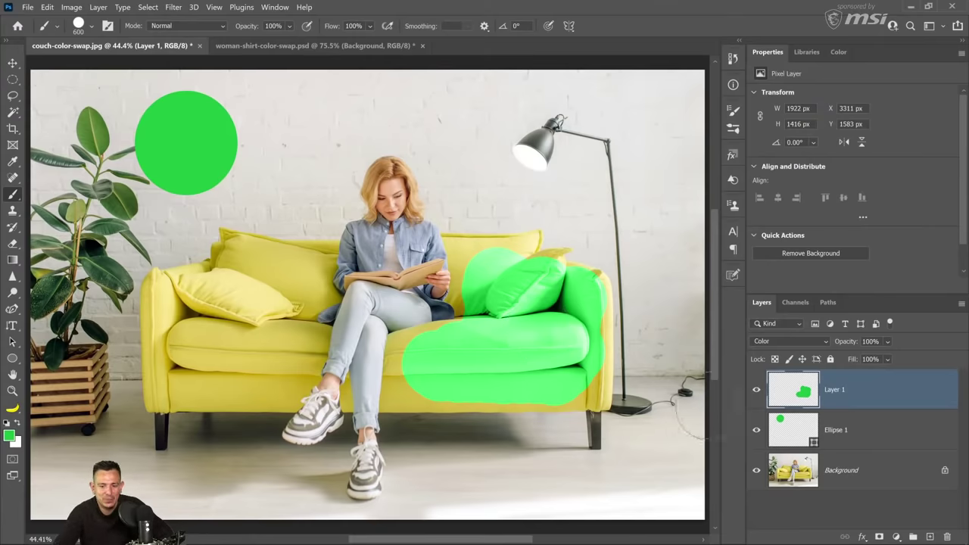
Step: Paint green over the left pillow and seat with Layer 1 in Normal mode, and return its blend mode to Color
click(772, 341)
click(759, 236)
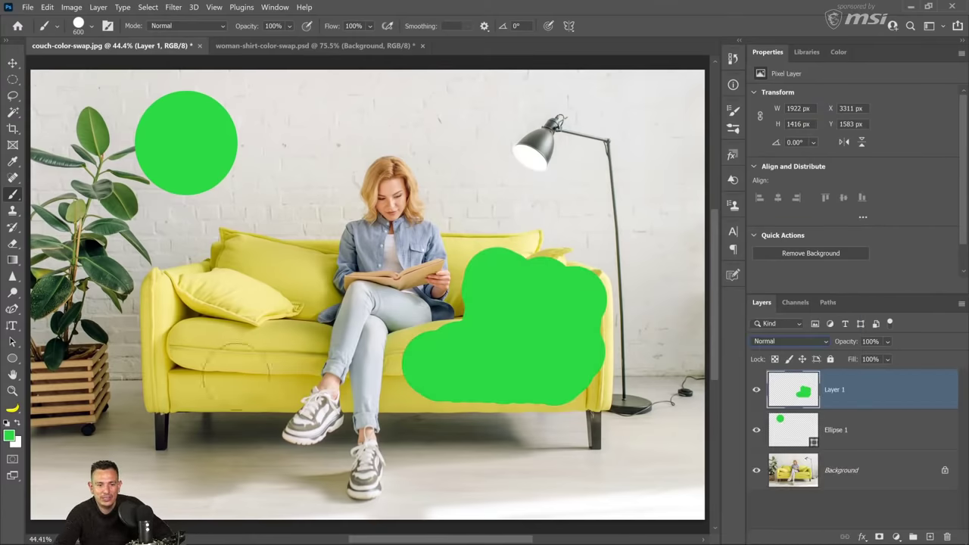
mouse_move(253, 297)
mouse_down()
mouse_move(227, 344)
mouse_move(189, 318)
mouse_move(178, 341)
mouse_up()
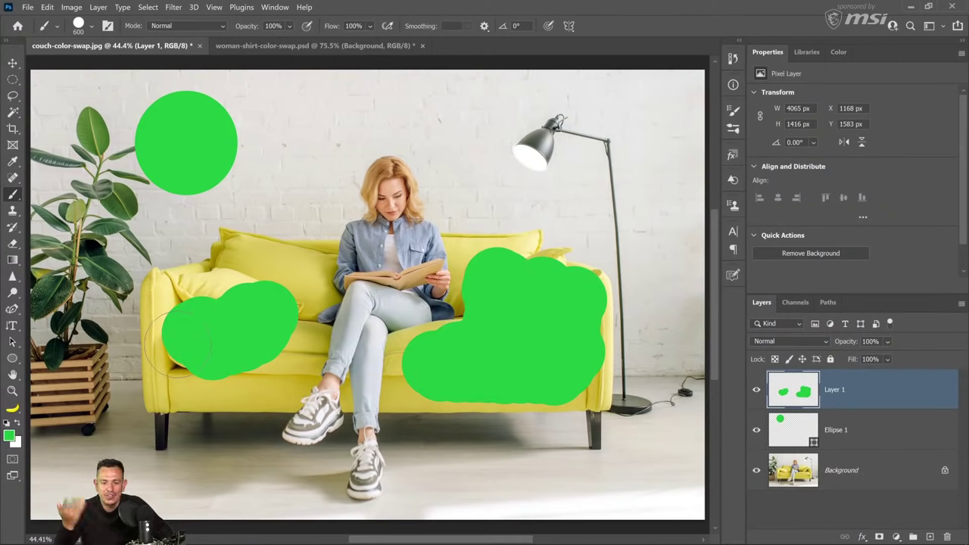
click(787, 341)
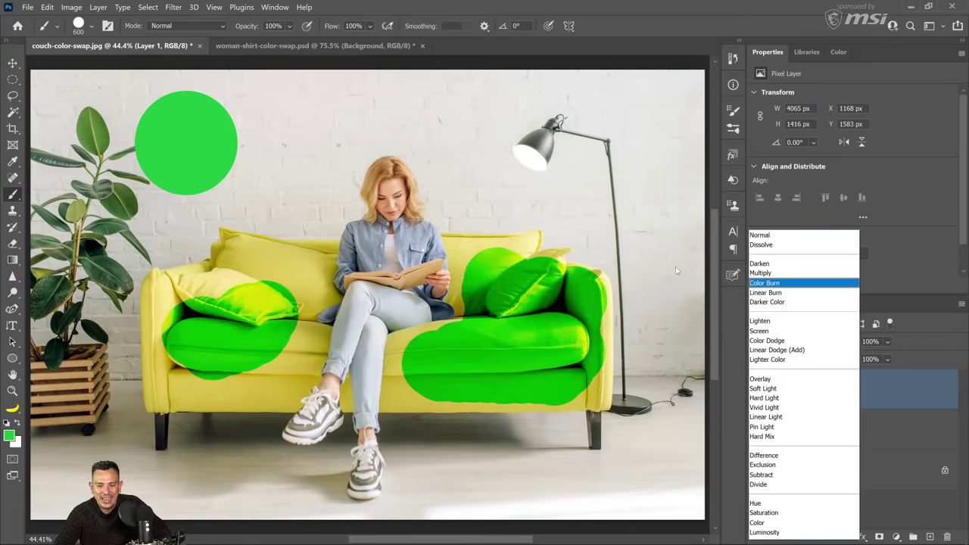
click(757, 523)
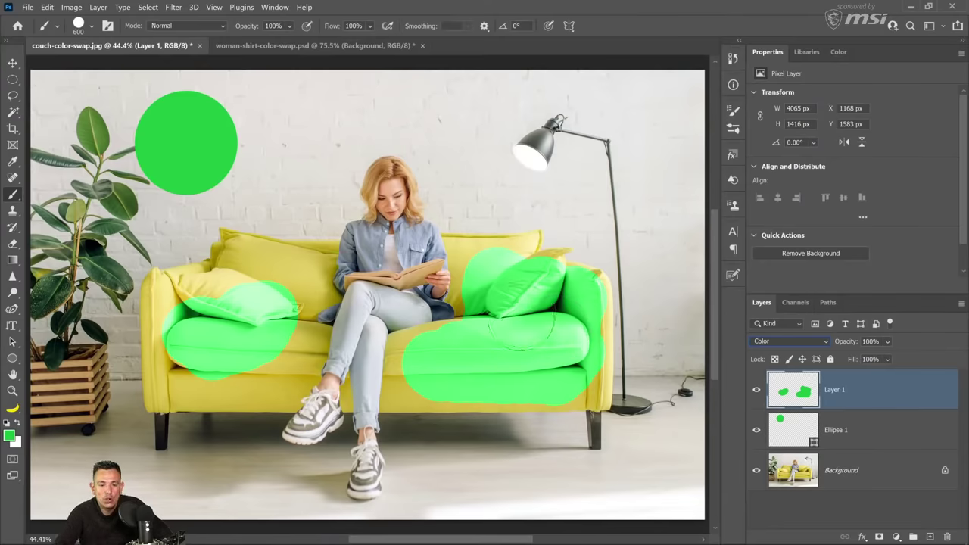
Step: Compare the couch with and without the green paint on Layer 1, leaving that layer hidden
click(756, 389)
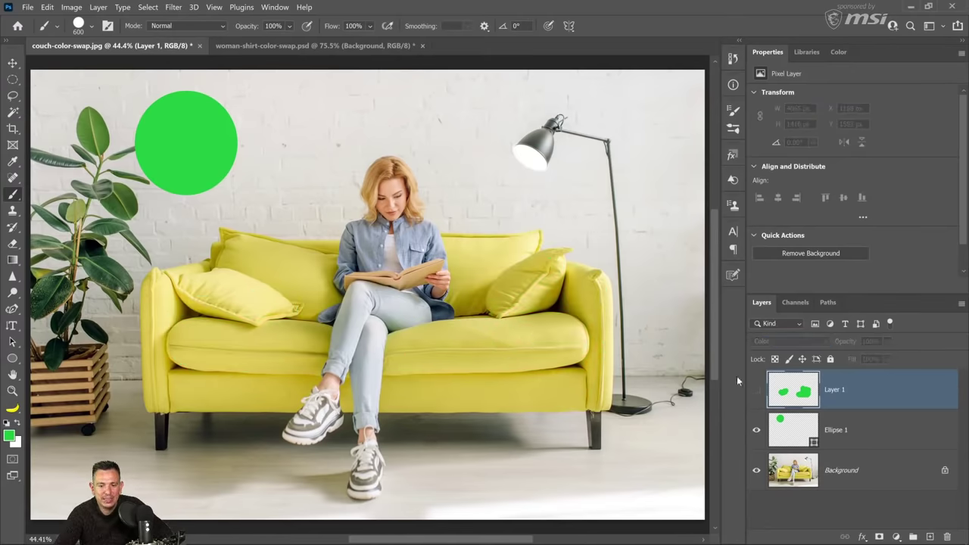
click(756, 389)
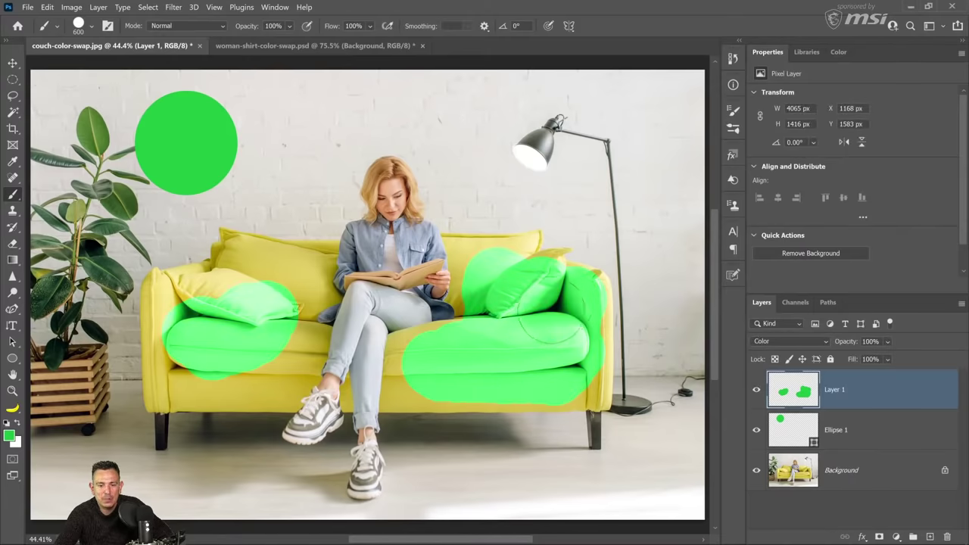
click(757, 389)
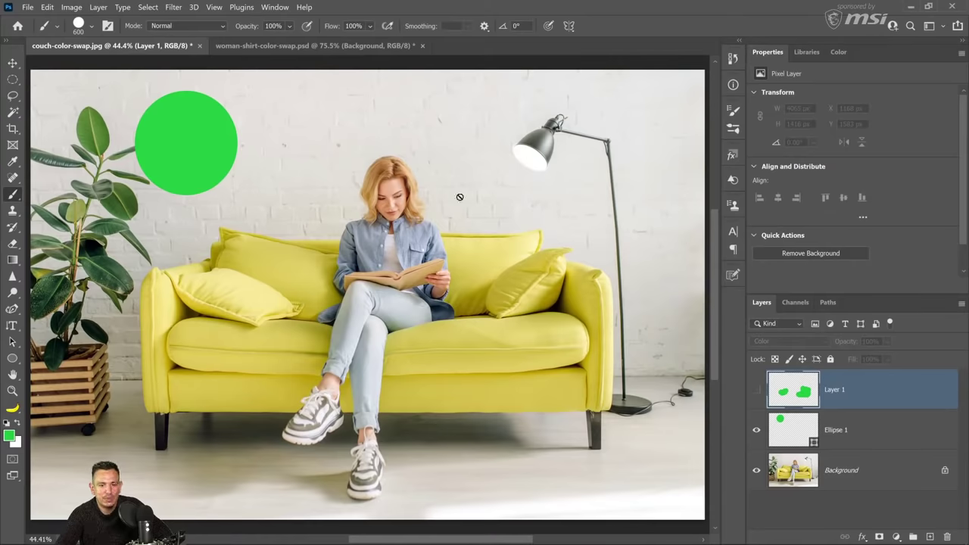
Step: Apply a reversed black-to-white radial Gradient Overlay to Ellipse 1, using Multiply blend mode and a scale of 150%
click(908, 434)
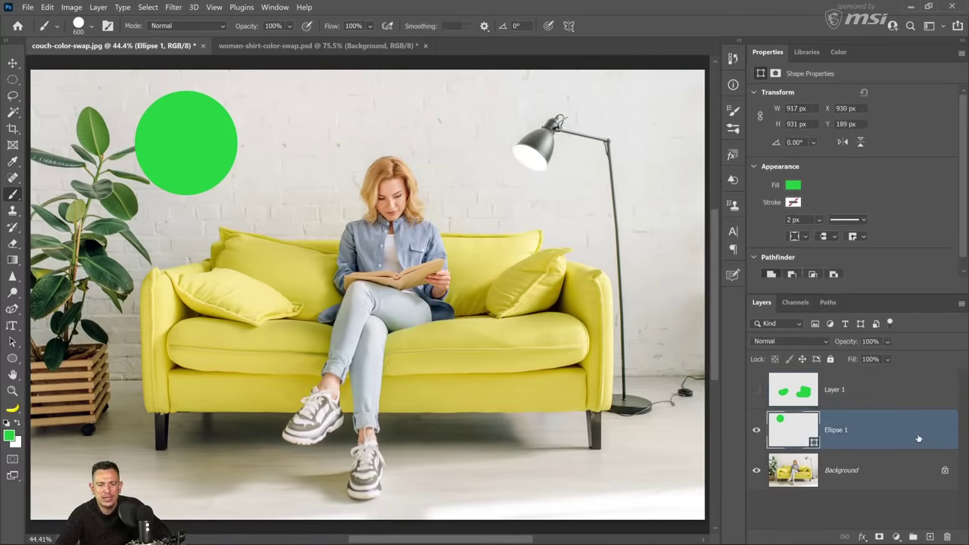
double_click(917, 438)
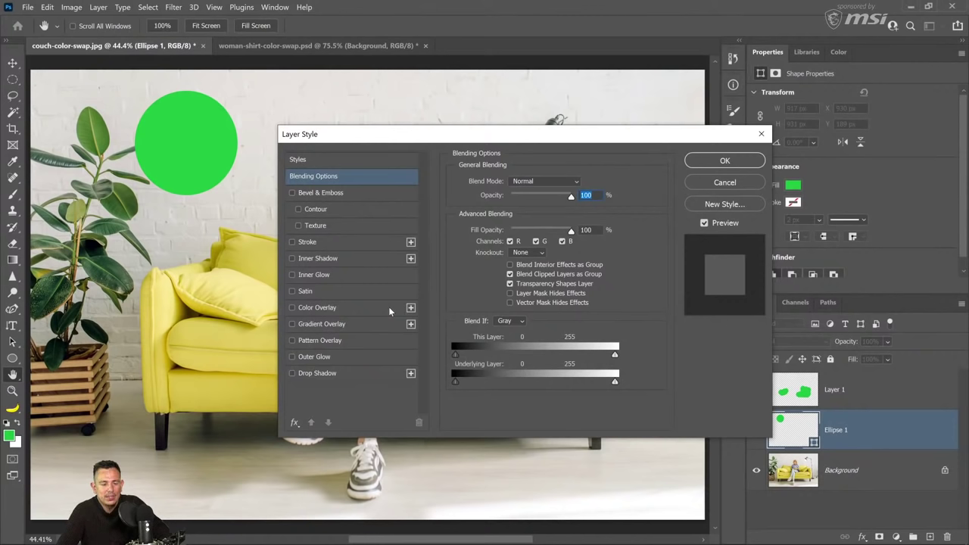
click(336, 325)
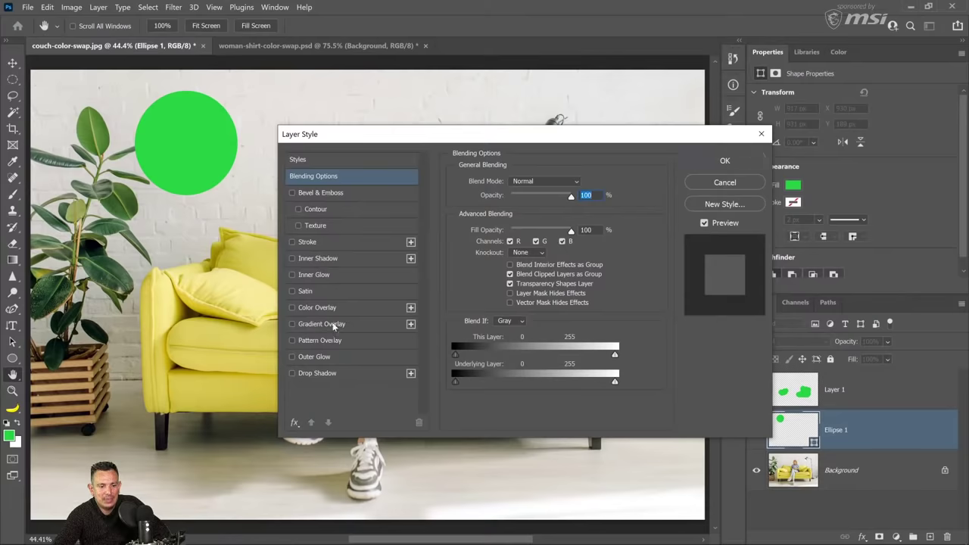
click(569, 211)
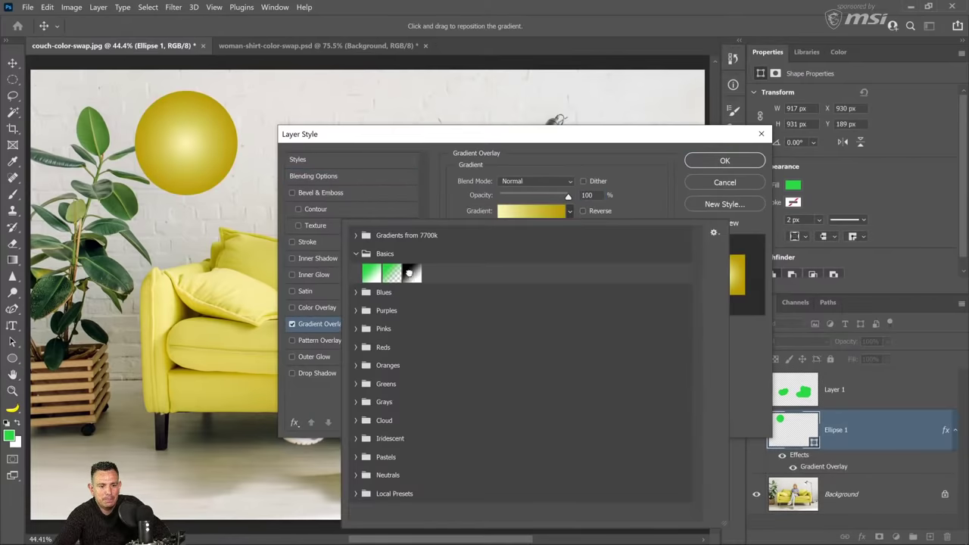
click(412, 272)
click(536, 182)
click(521, 228)
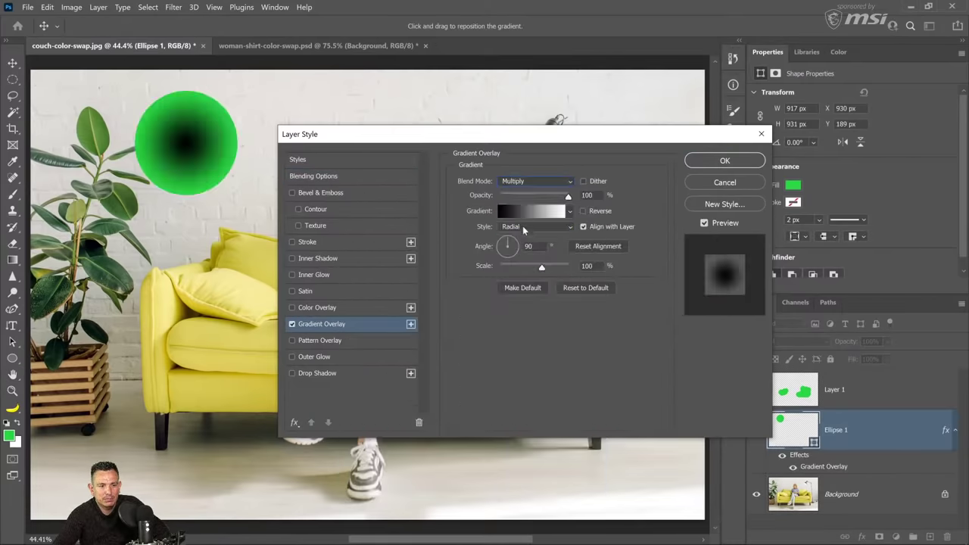
click(587, 211)
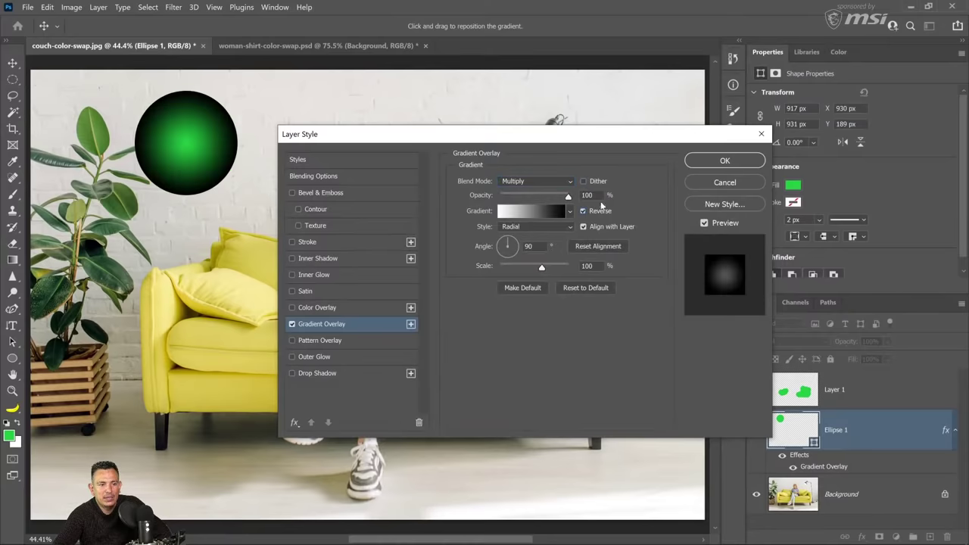
drag(541, 267, 567, 266)
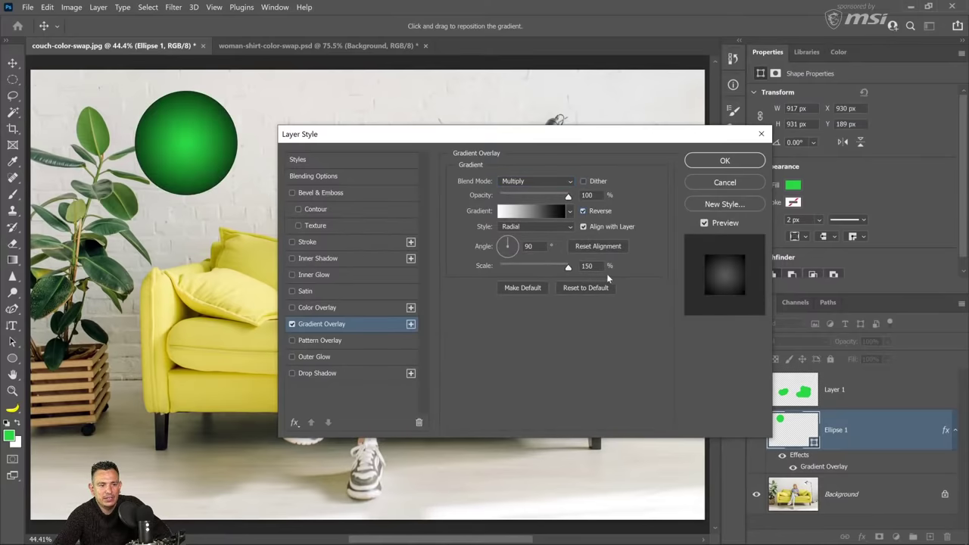
click(725, 161)
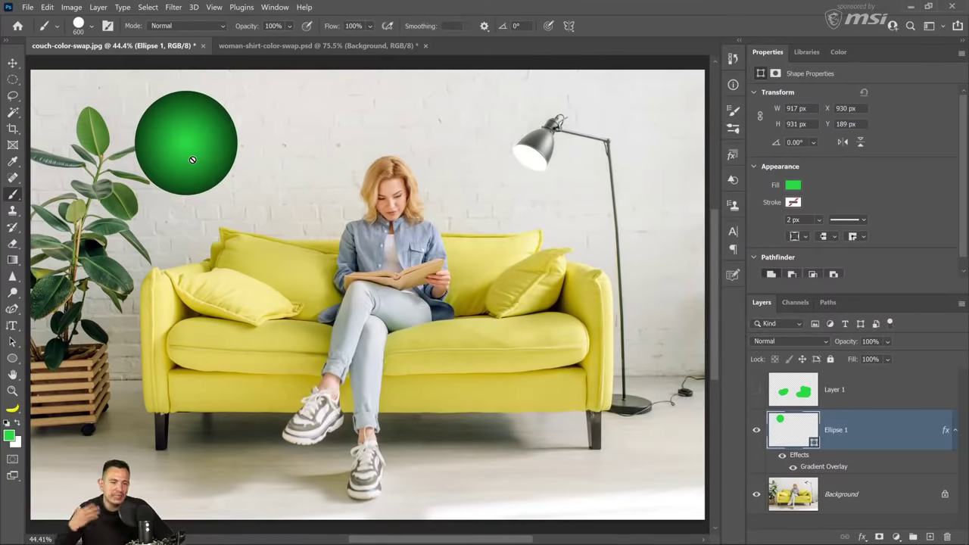
Step: Hide Ellipse 1's effects and compare the couch with and without the green paint, leaving Layer 1 visible
click(782, 458)
click(757, 389)
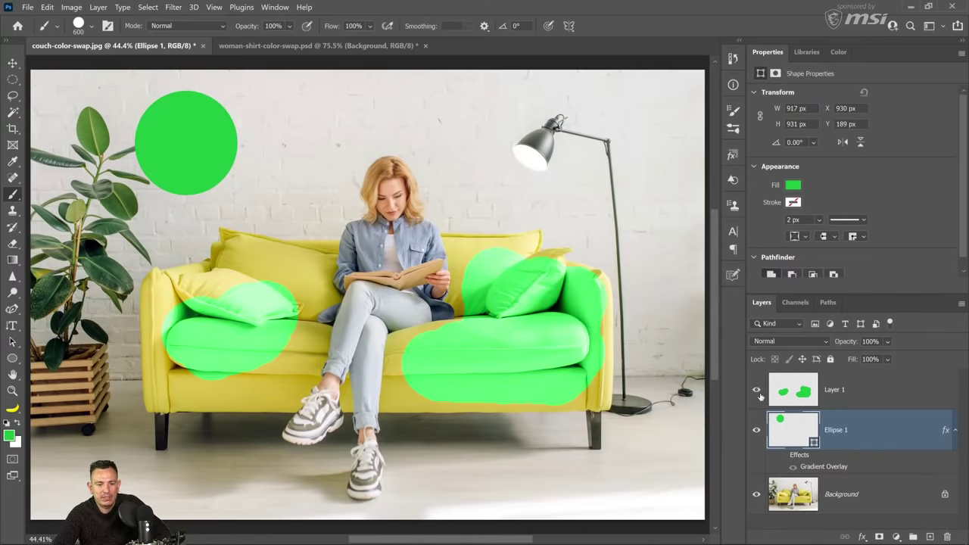
click(757, 390)
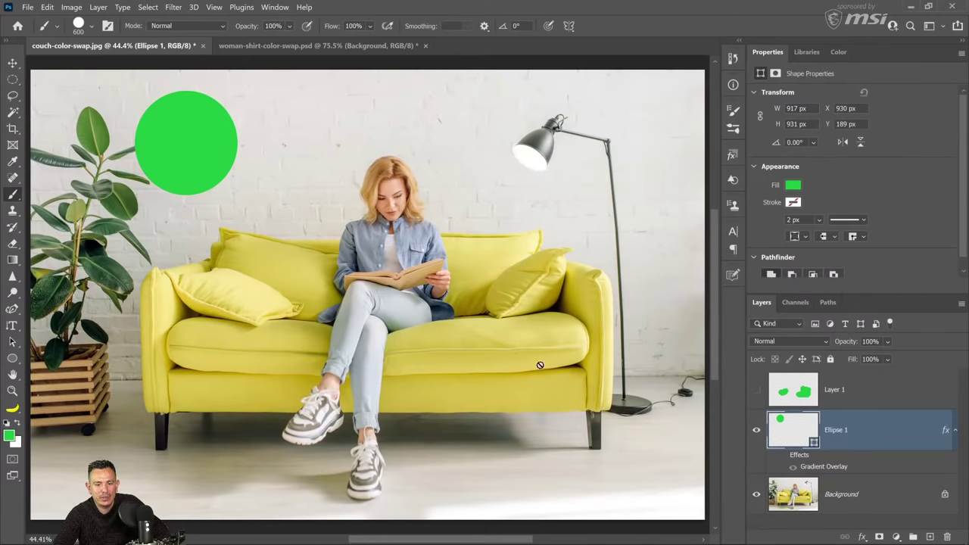
click(756, 390)
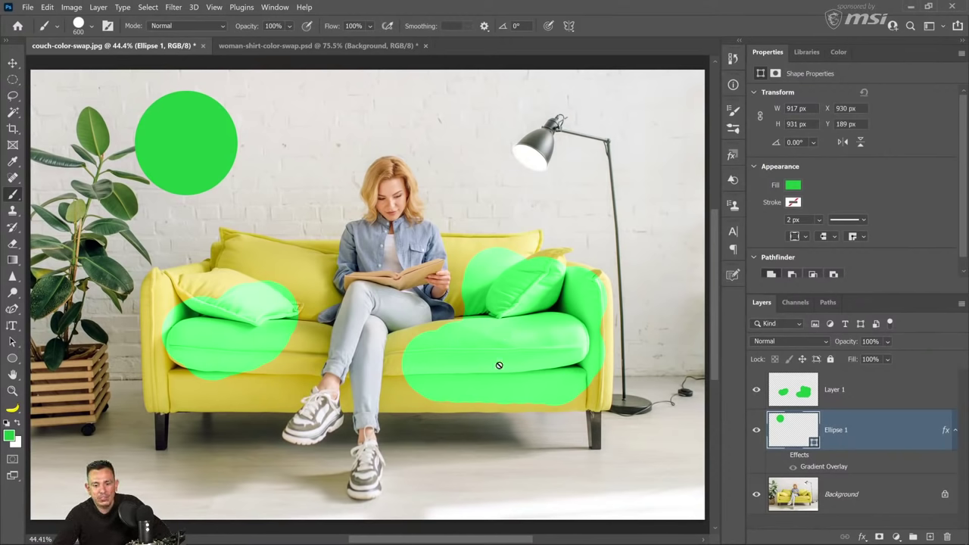
Step: Add a Levels adjustment above Ellipse 1 masked to Layer 1's painted areas, and darken its midtones to 0.45
ctrl+click(787, 401)
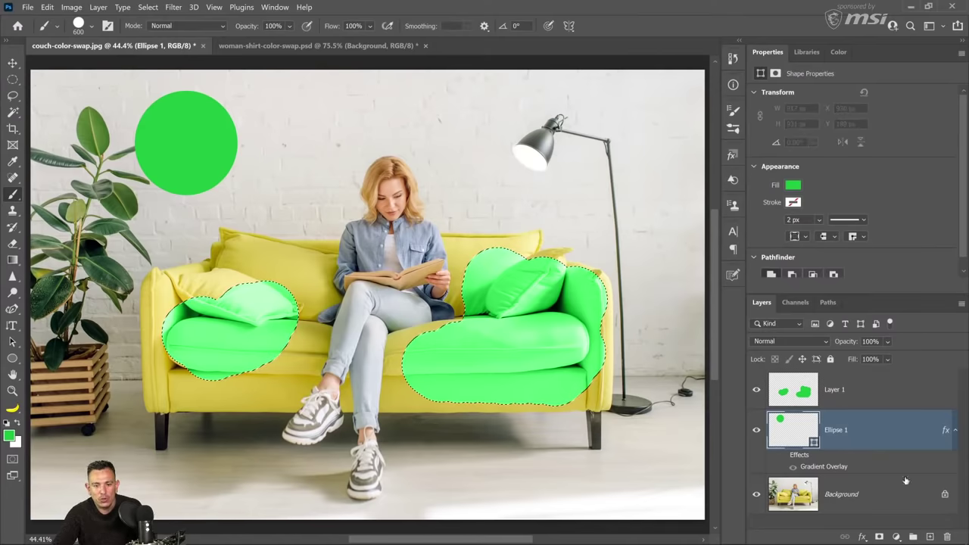
click(897, 536)
click(871, 365)
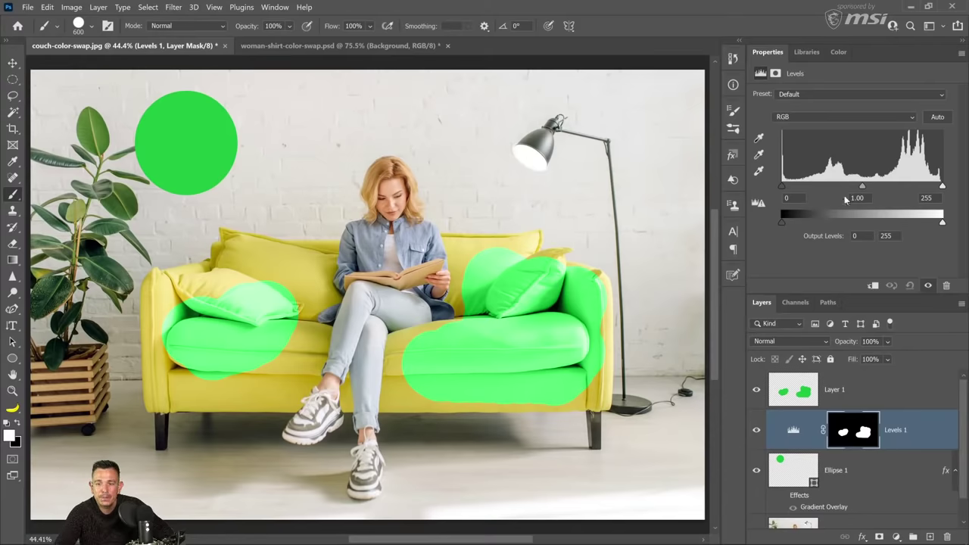
drag(860, 186, 899, 187)
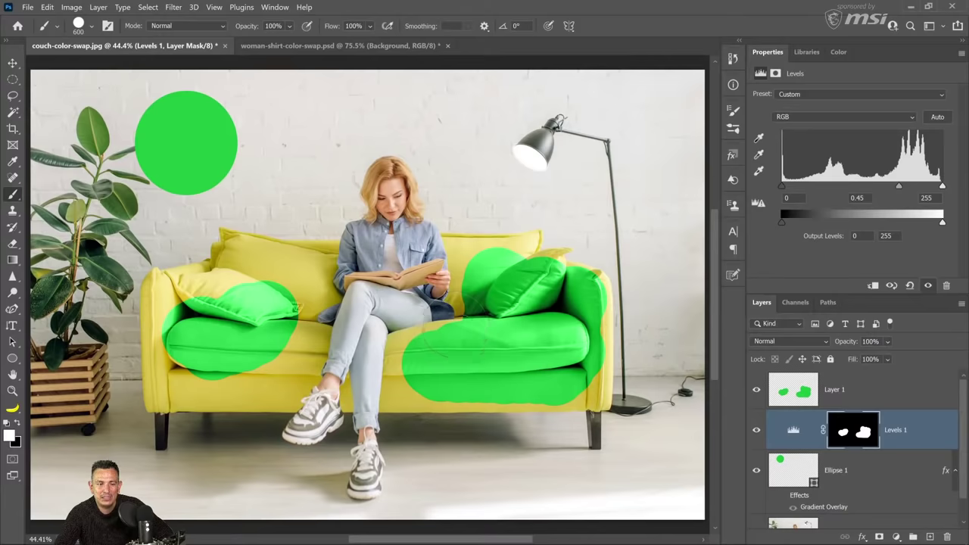
Step: Mark a circular spot on the right seat for color matching, refine Levels 1 inputs to 8, 0.41 and 255, and remove the selection
key(m)
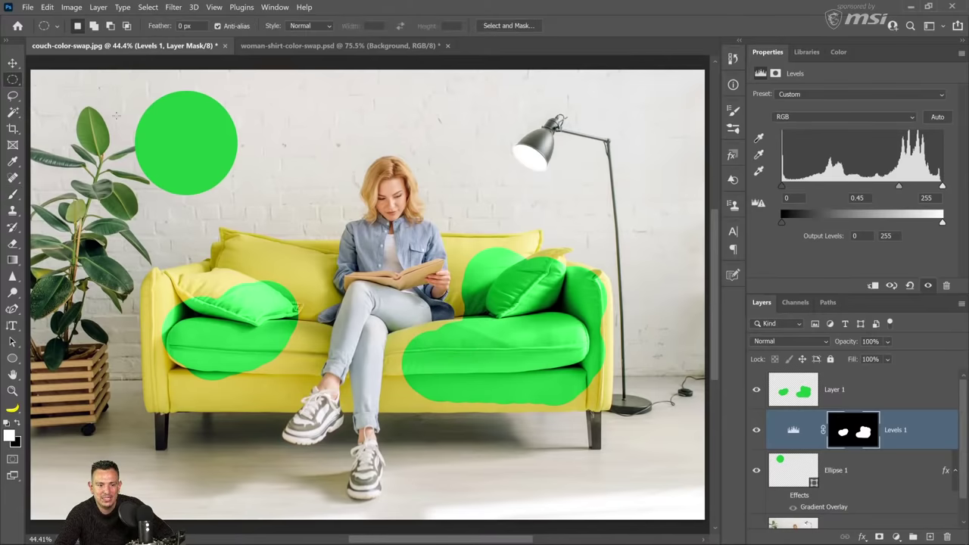
alt+drag(456, 345, 483, 368)
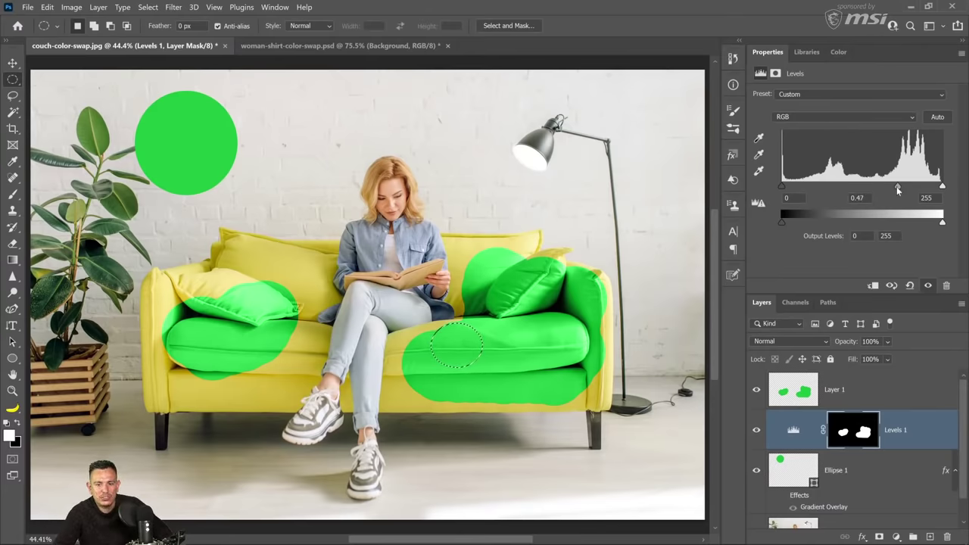
drag(899, 186, 902, 186)
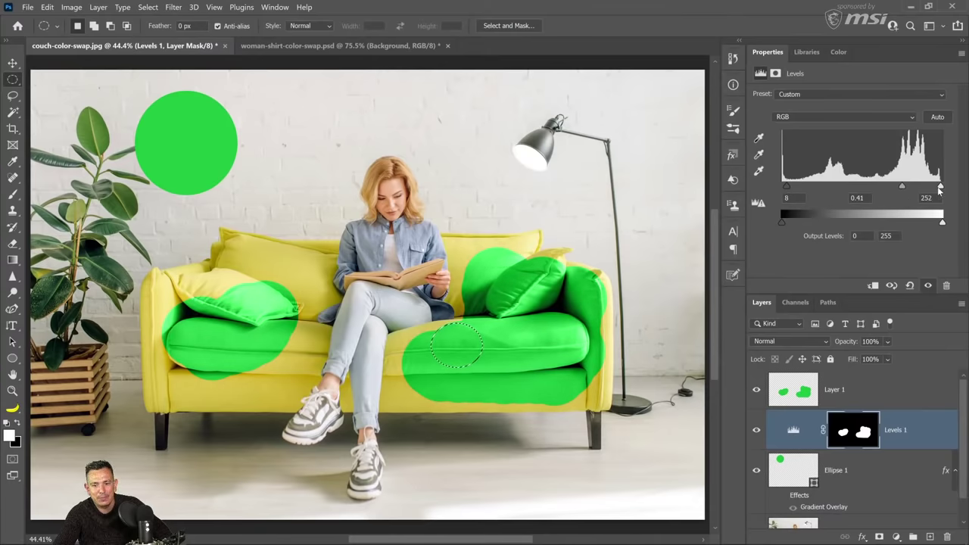
drag(942, 187, 954, 196)
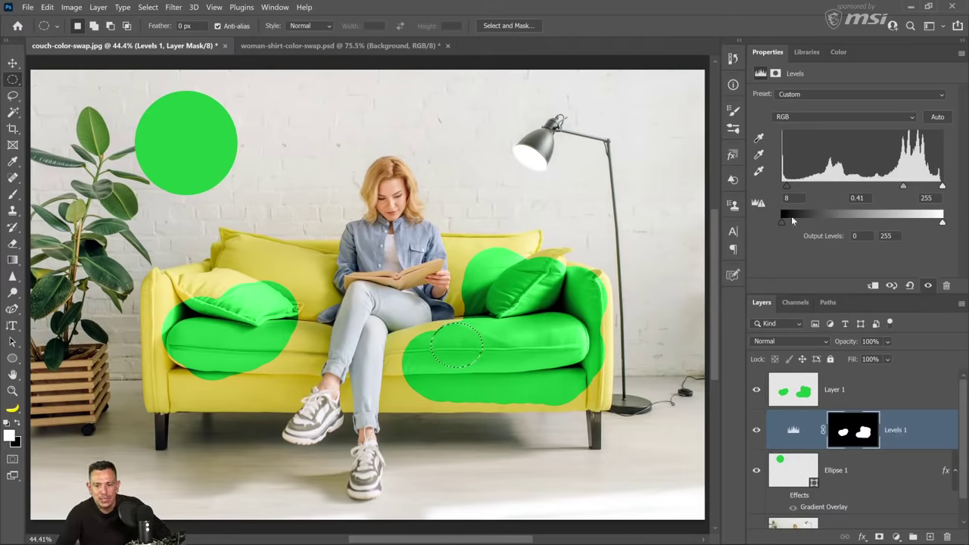
drag(782, 223, 782, 224)
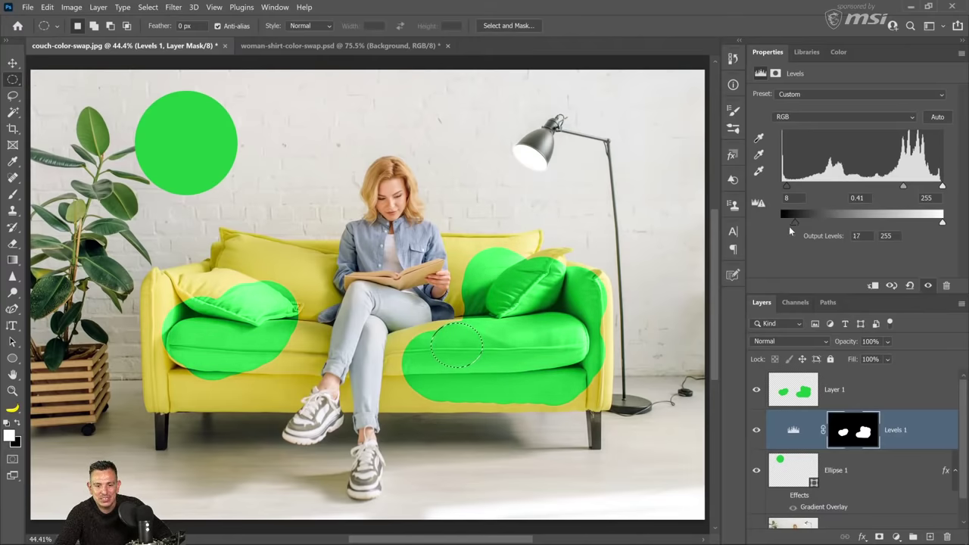
mouse_move(943, 224)
mouse_down()
mouse_move(918, 223)
mouse_move(945, 222)
mouse_up()
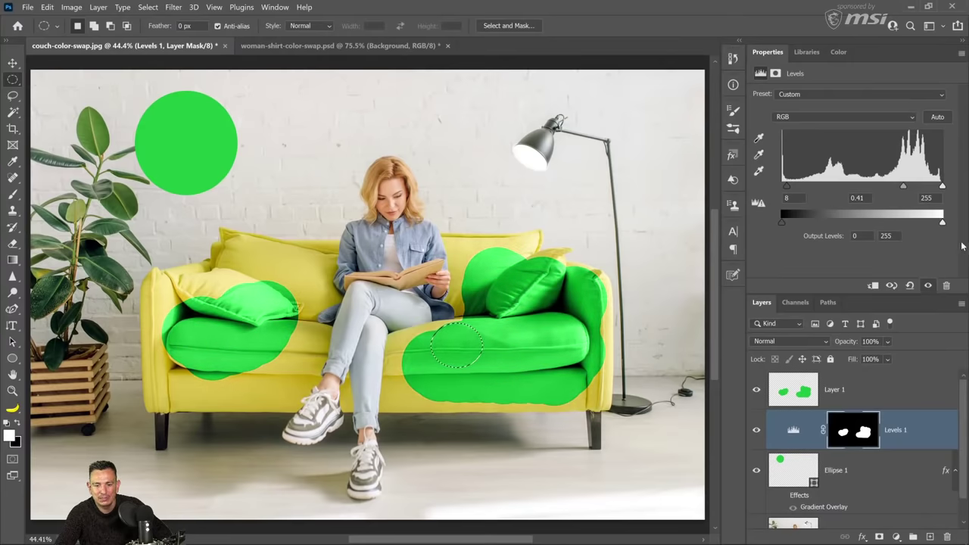
key(ctrl+d)
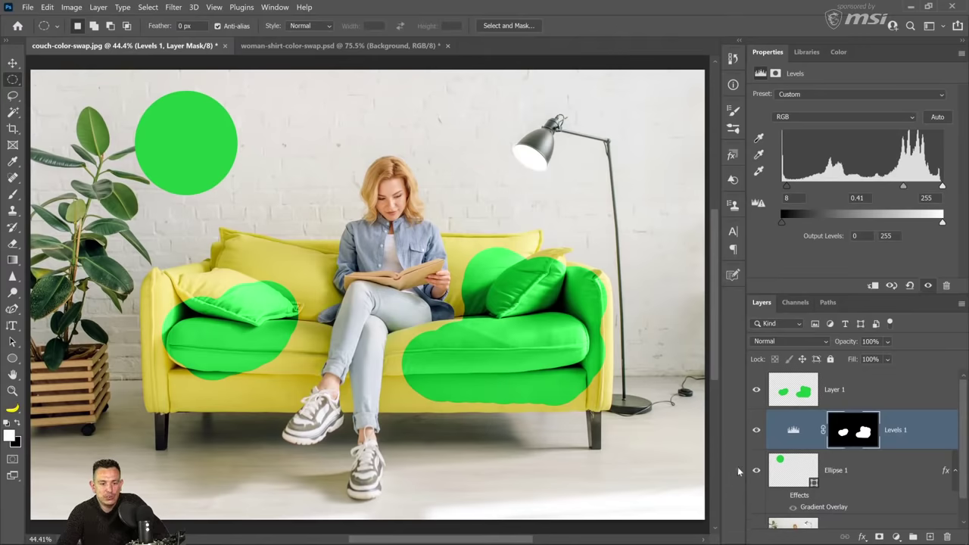
Step: Compare the green areas with and without Levels 1 and Layer 1, leaving both layers hidden
click(756, 431)
click(756, 430)
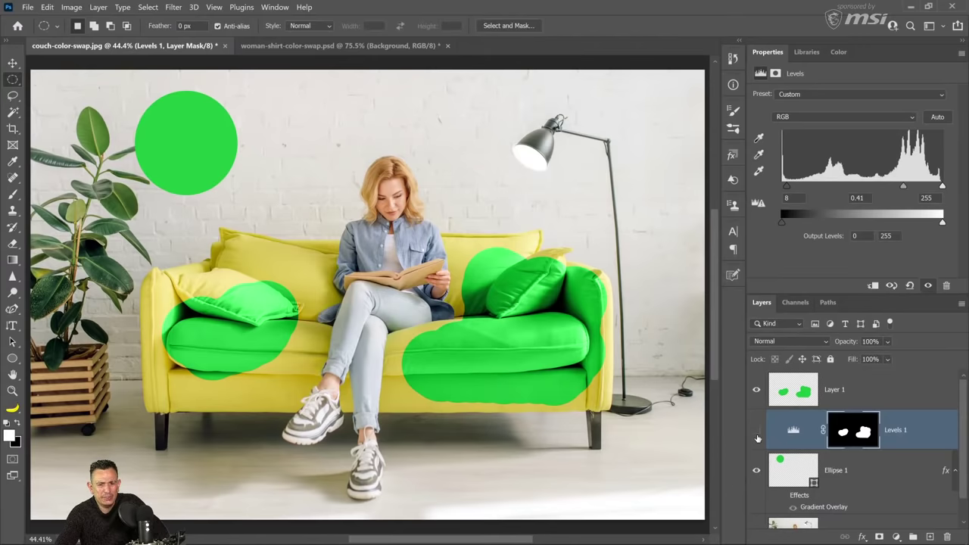
click(756, 430)
click(756, 431)
click(756, 430)
click(755, 391)
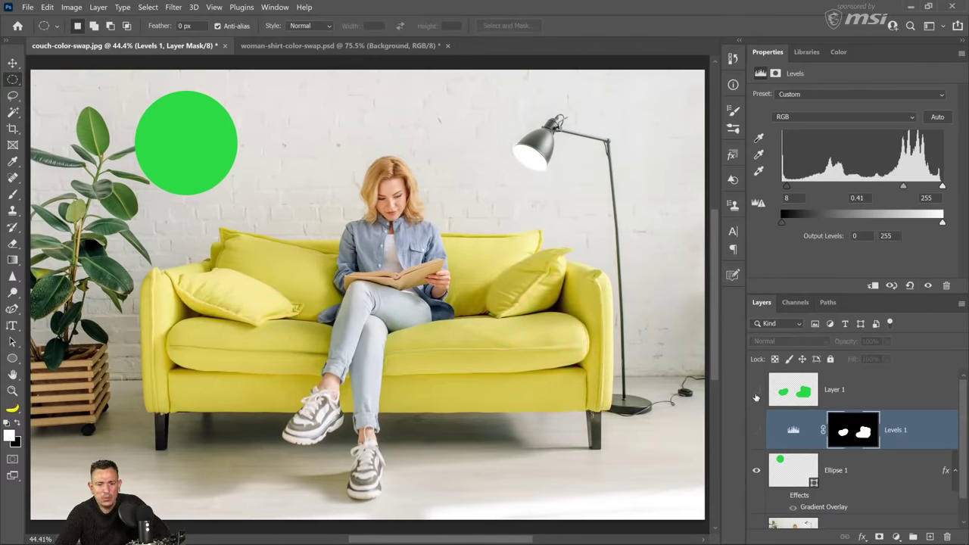
click(755, 391)
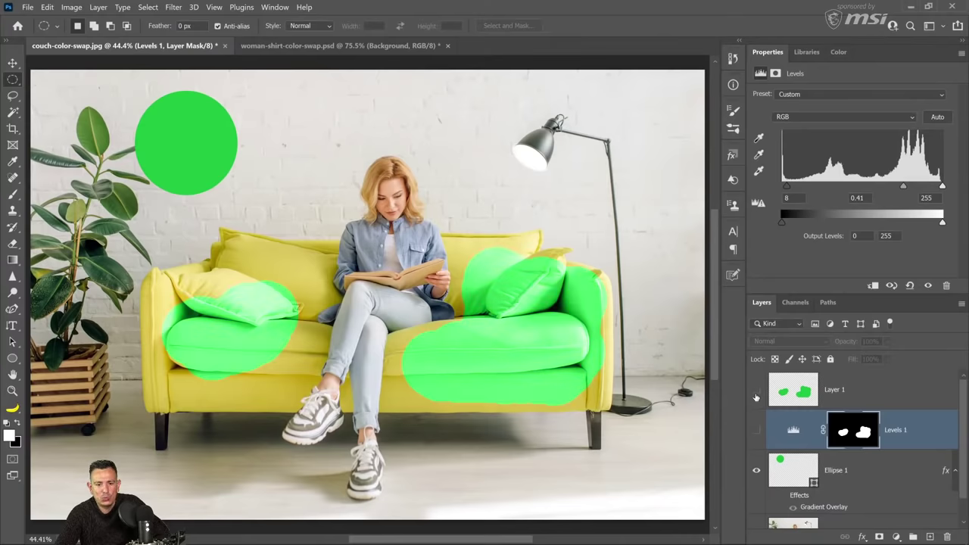
click(756, 391)
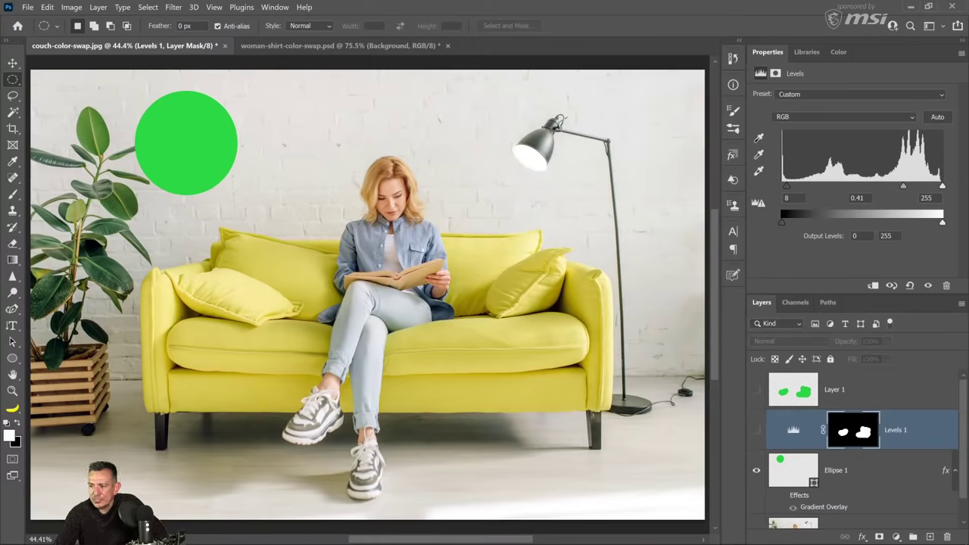
Step: Hide Ellipse 1 and add a Hue/Saturation adjustment layer directly above the Background
click(756, 471)
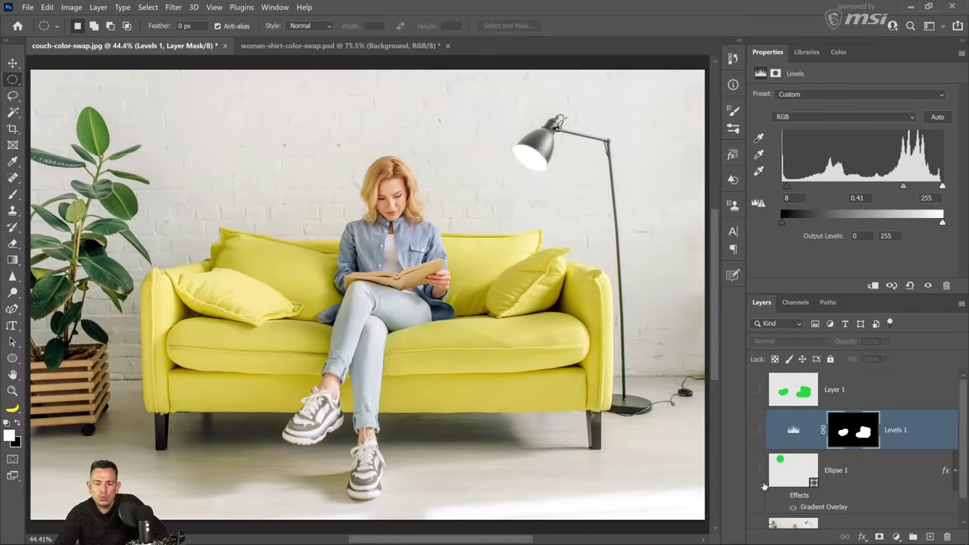
scroll(760, 492, down, 1)
click(873, 512)
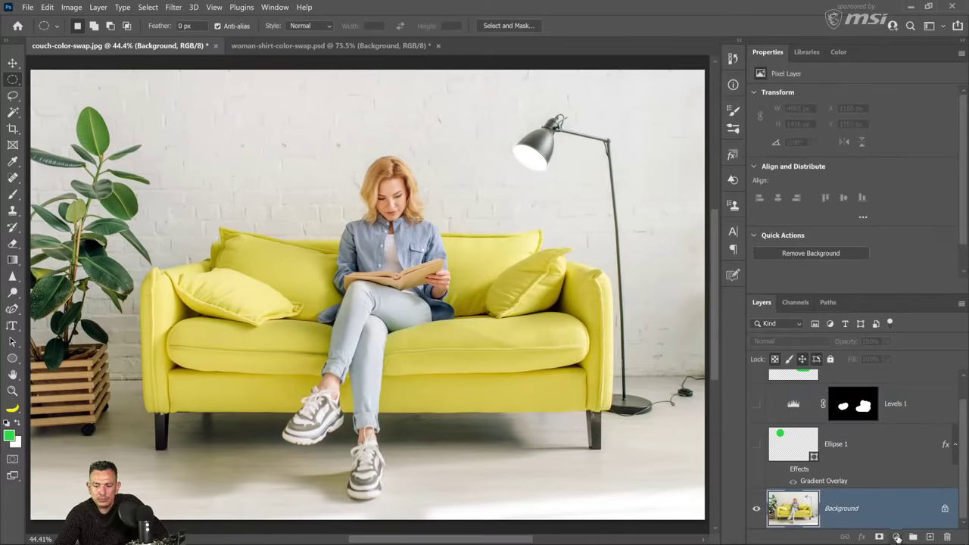
click(897, 538)
click(881, 411)
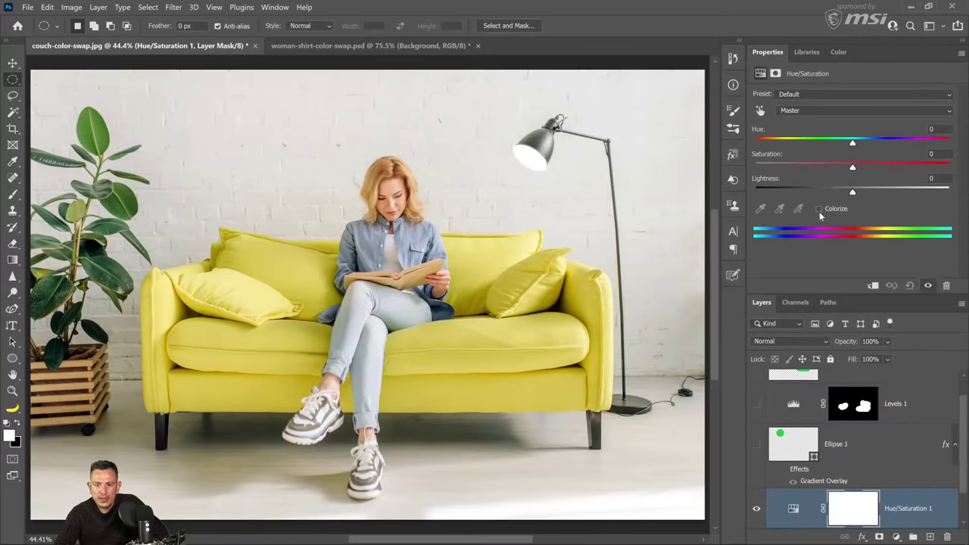
Step: Try Colorize and master hue shifts of -180 and +24 on Hue/Saturation 1, and reset the adjustment
click(818, 209)
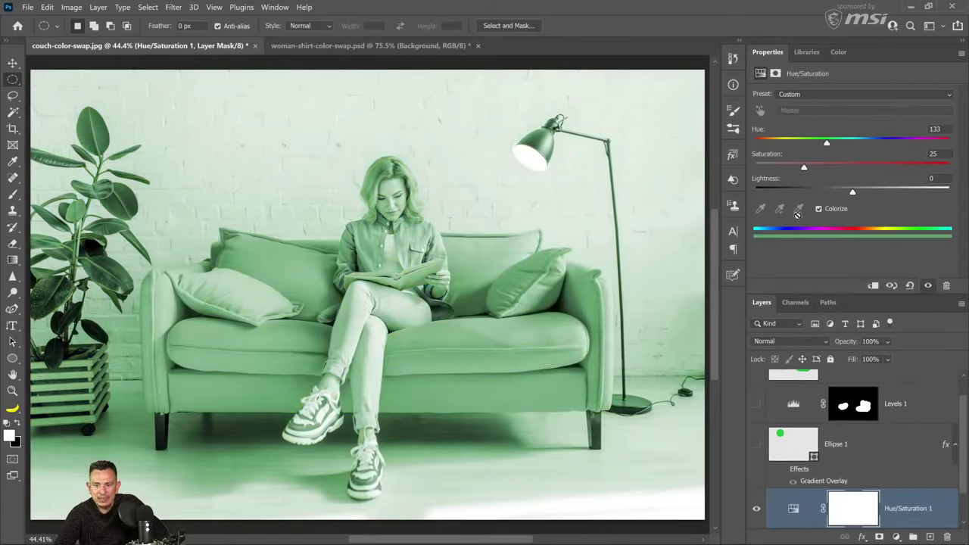
click(818, 209)
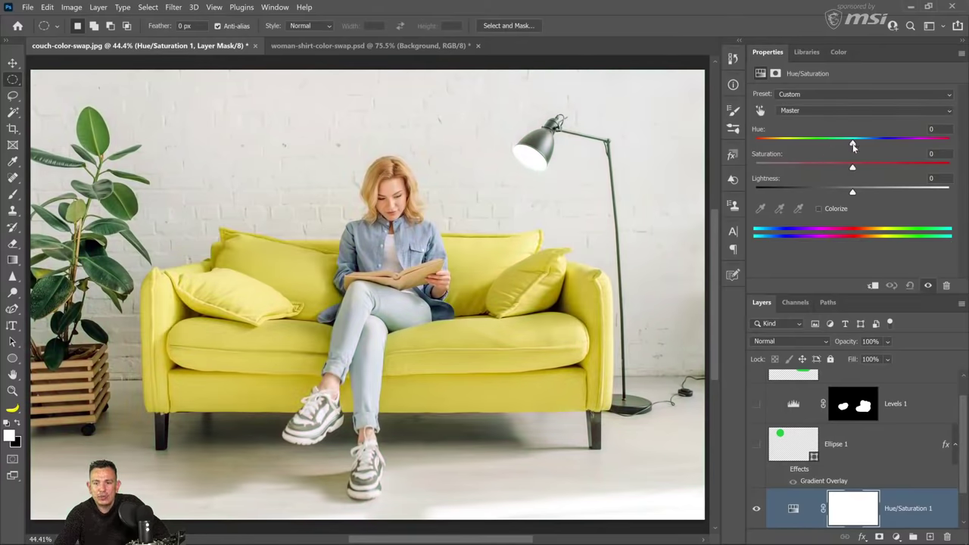
drag(853, 146, 752, 150)
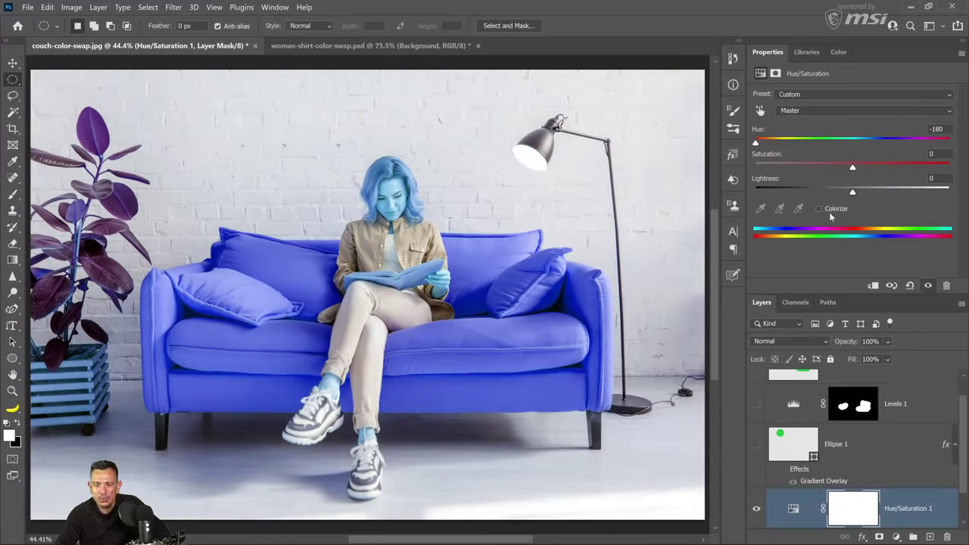
click(936, 128)
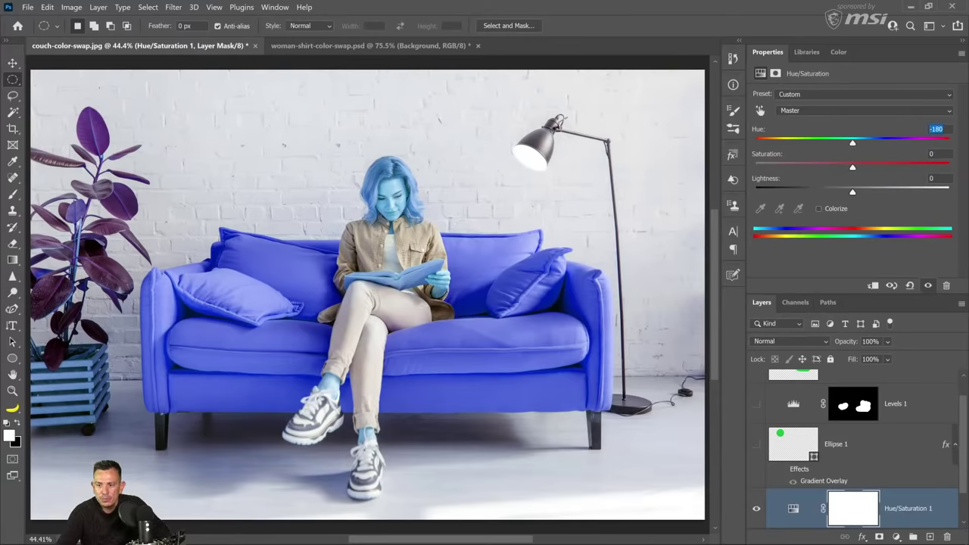
text(0)
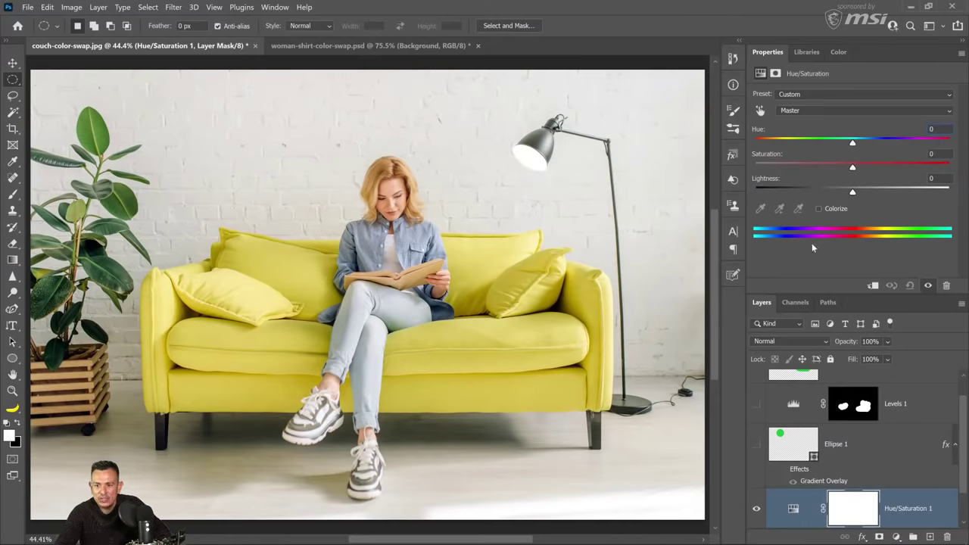
drag(852, 143, 874, 143)
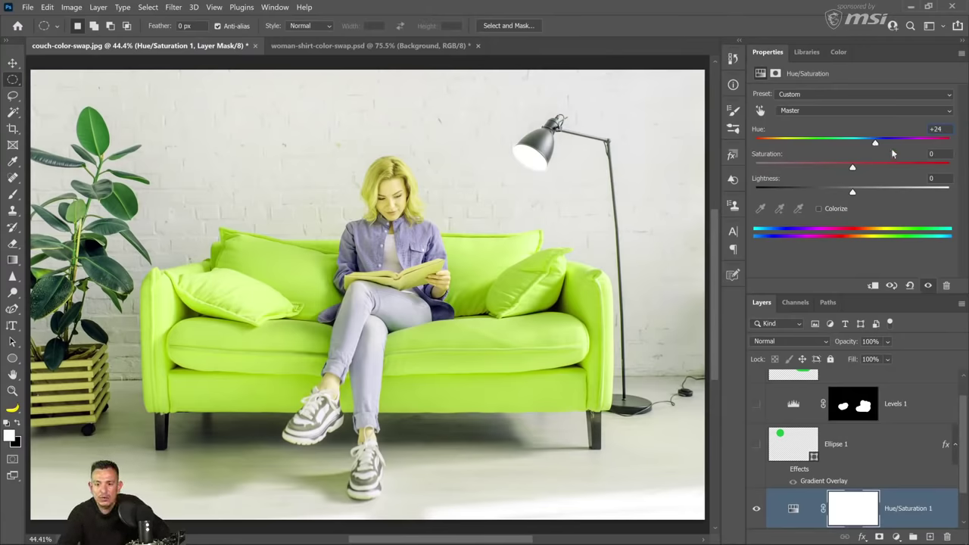
click(909, 284)
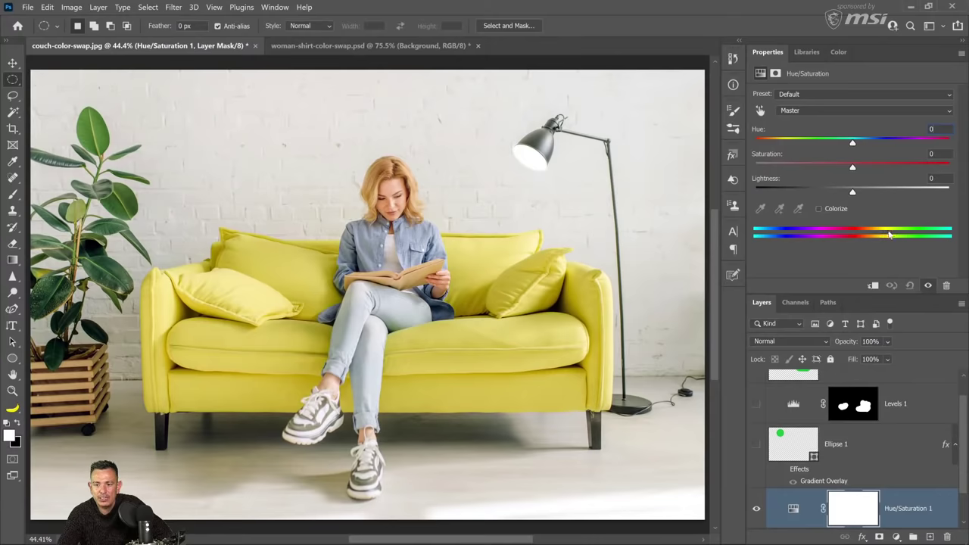
Step: Shift the master hue to +146, colorize the photo with hue 220, and compare it with and without Colorize
drag(853, 143, 939, 155)
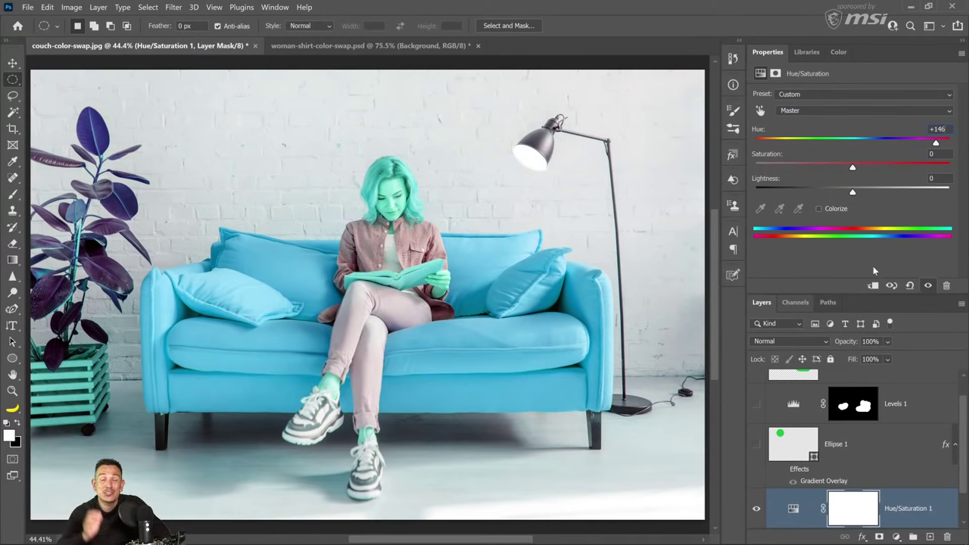
click(819, 209)
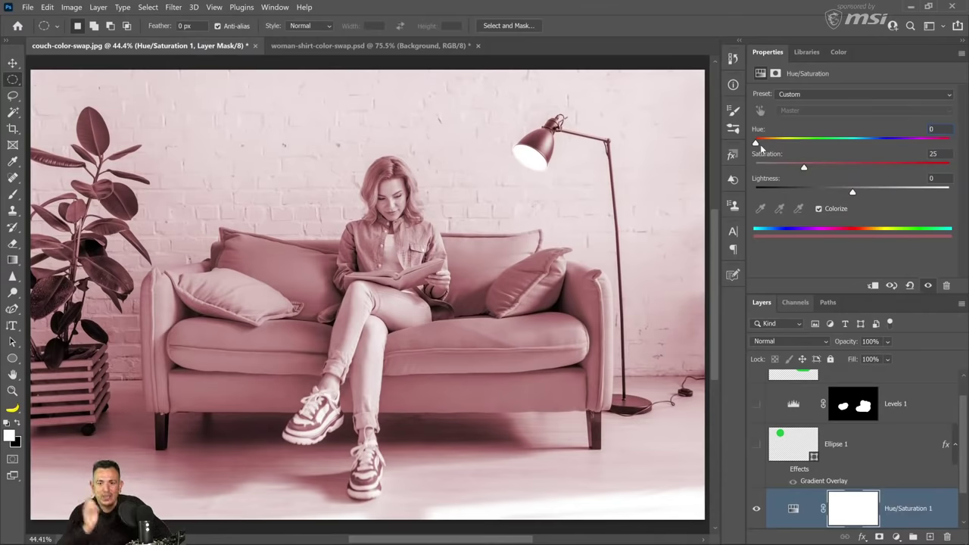
drag(760, 144, 874, 146)
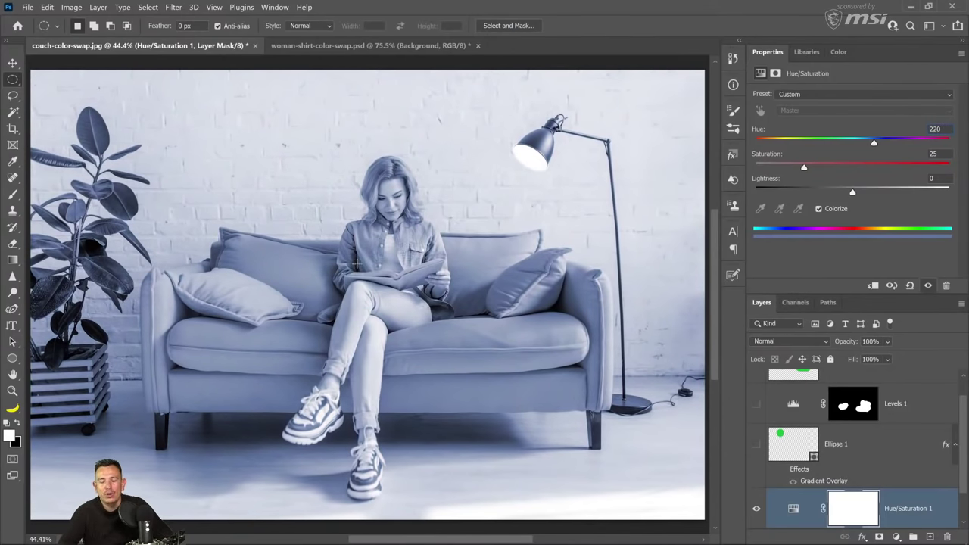
click(818, 209)
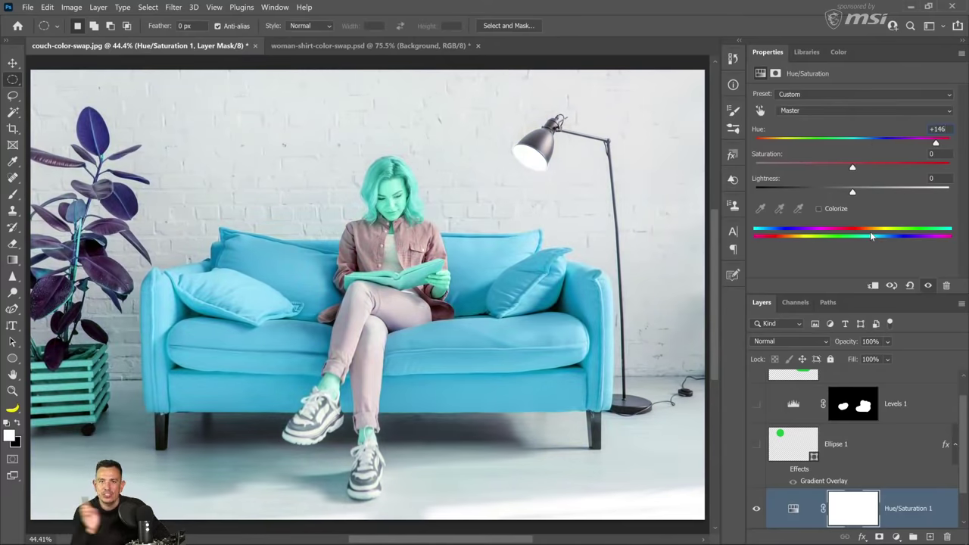
click(835, 209)
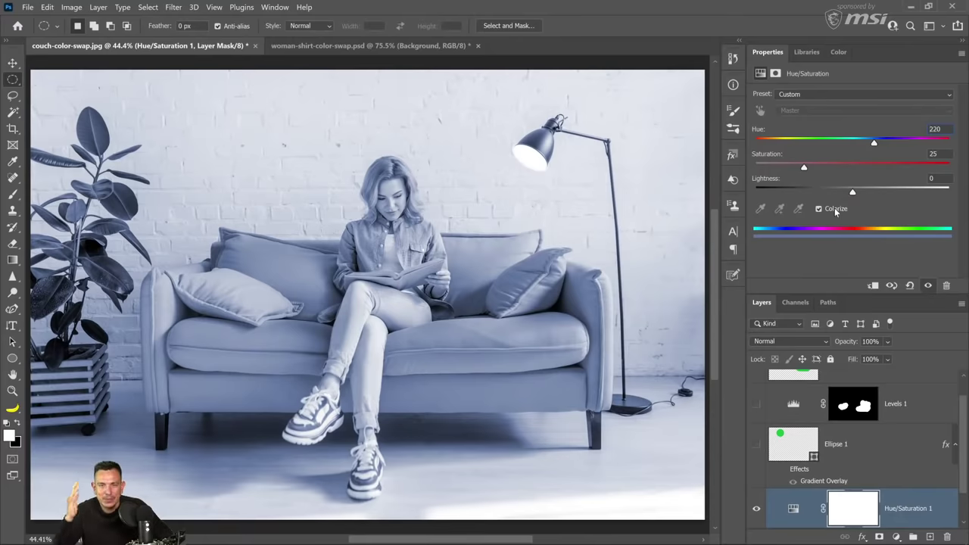
Step: Try Colorize hues of 110 and 242 on Hue/Saturation 1, and set the hue to 26
click(815, 144)
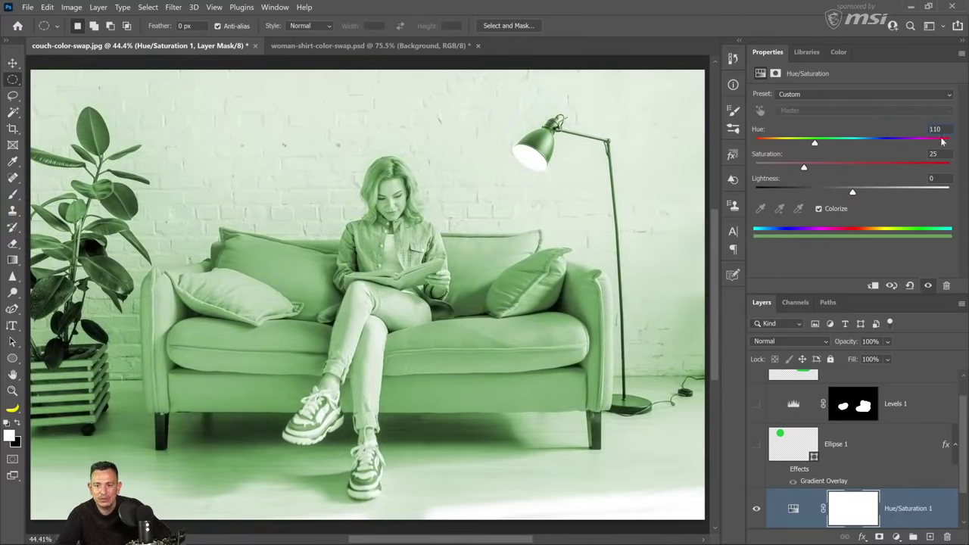
click(885, 142)
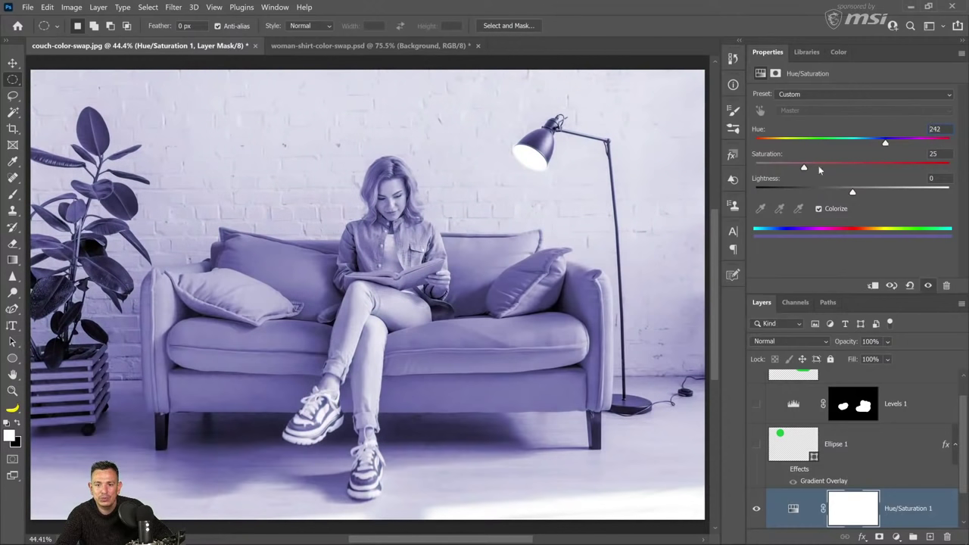
click(768, 142)
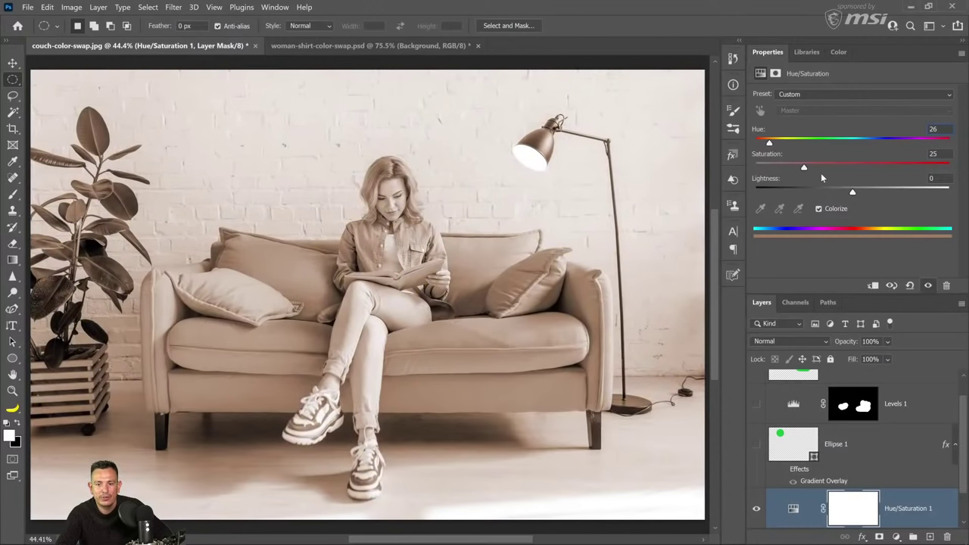
Step: Try a Colorize saturation of 67 and a lightness of -19 on Hue/Saturation 1, and reset the adjustment
drag(803, 167, 833, 193)
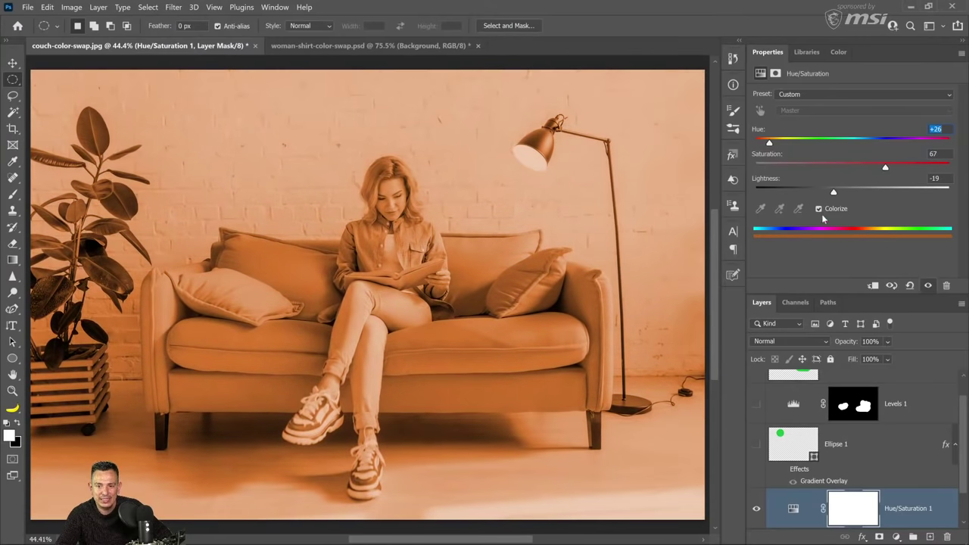
click(910, 286)
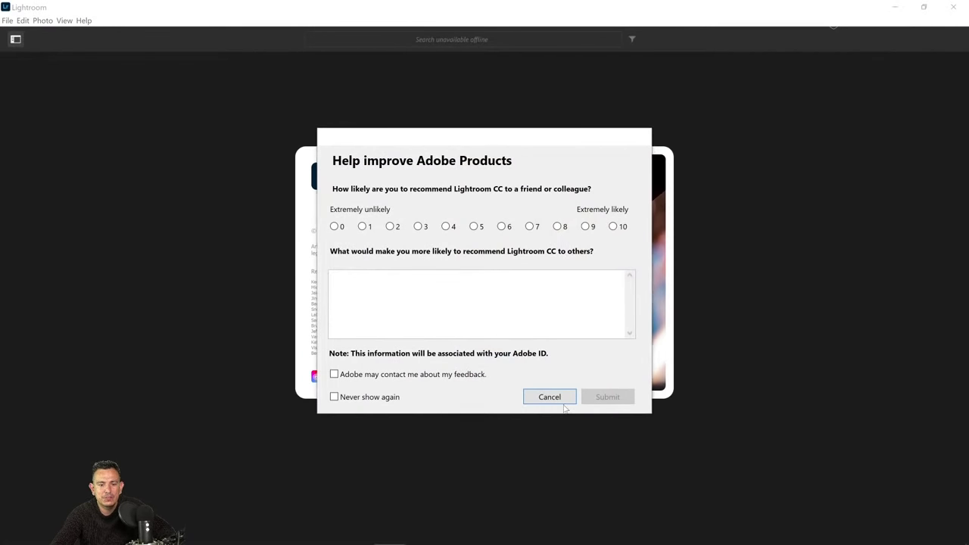
Step: Switch to Lightroom, dismiss the feedback survey, maximize the window, and view the skateboarder photo at 100%
key(Escape)
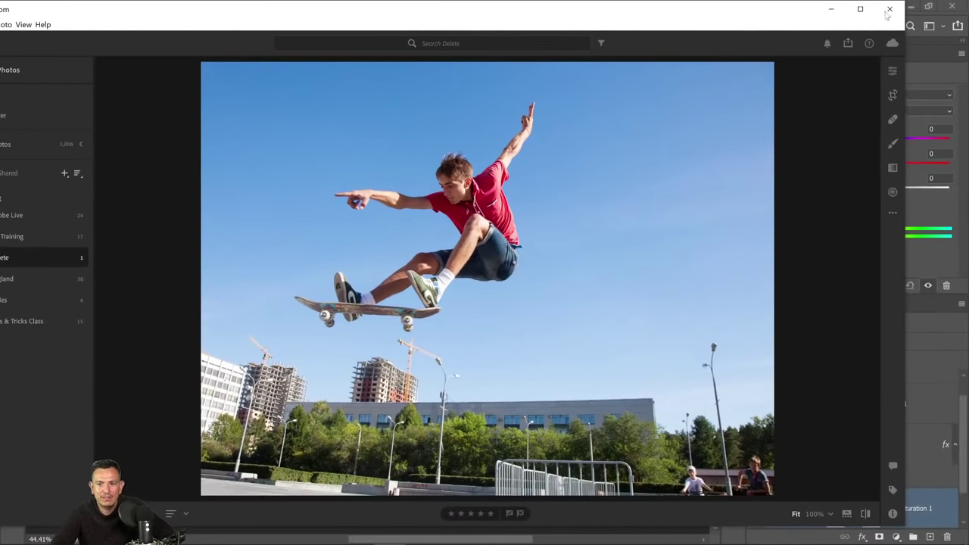
click(860, 8)
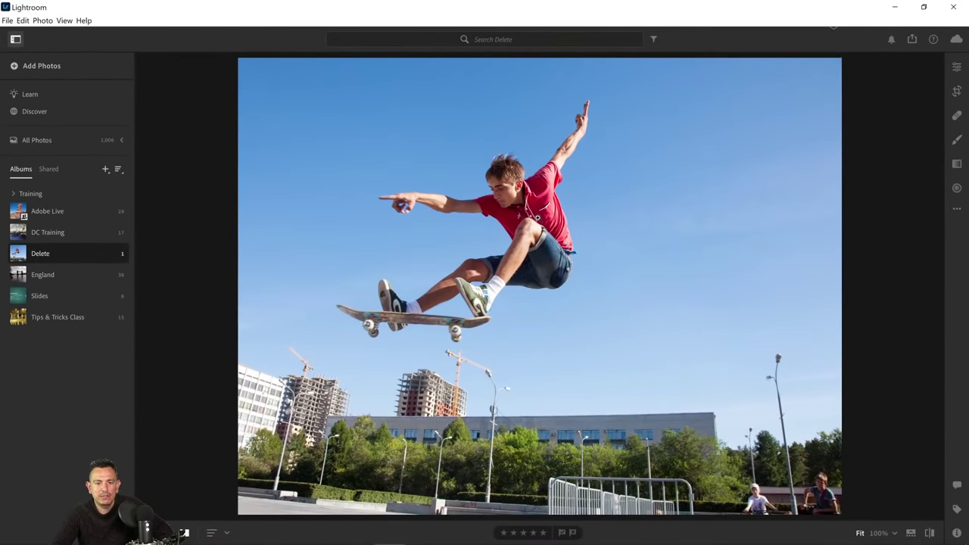
click(538, 217)
scroll(537, 302, down, 1)
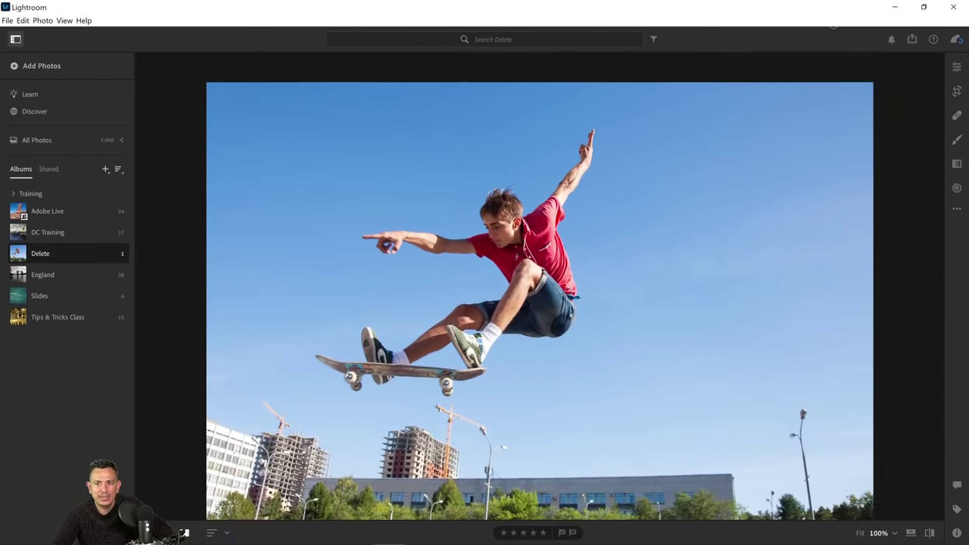
Step: Start a new brush adjustment on the back of the skateboarder's red shirt and set its hue to +120
click(956, 141)
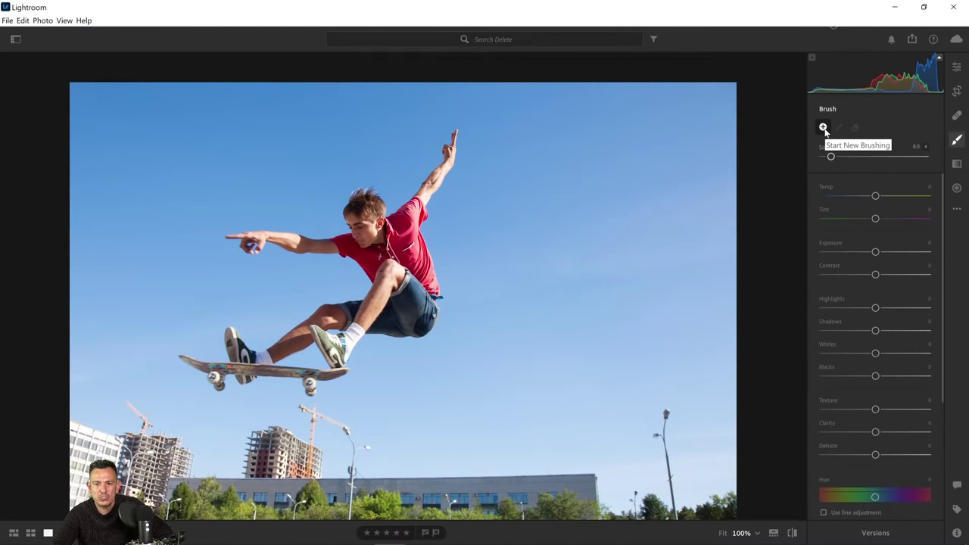
click(823, 127)
mouse_move(405, 230)
mouse_down()
mouse_move(402, 244)
mouse_move(404, 218)
mouse_move(413, 253)
mouse_up()
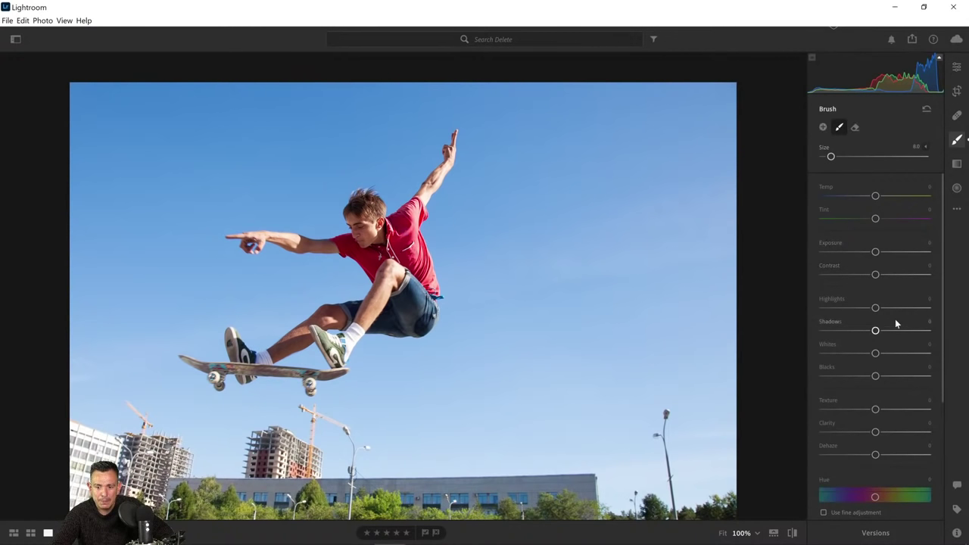
scroll(895, 325, down, 3)
drag(875, 381, 912, 382)
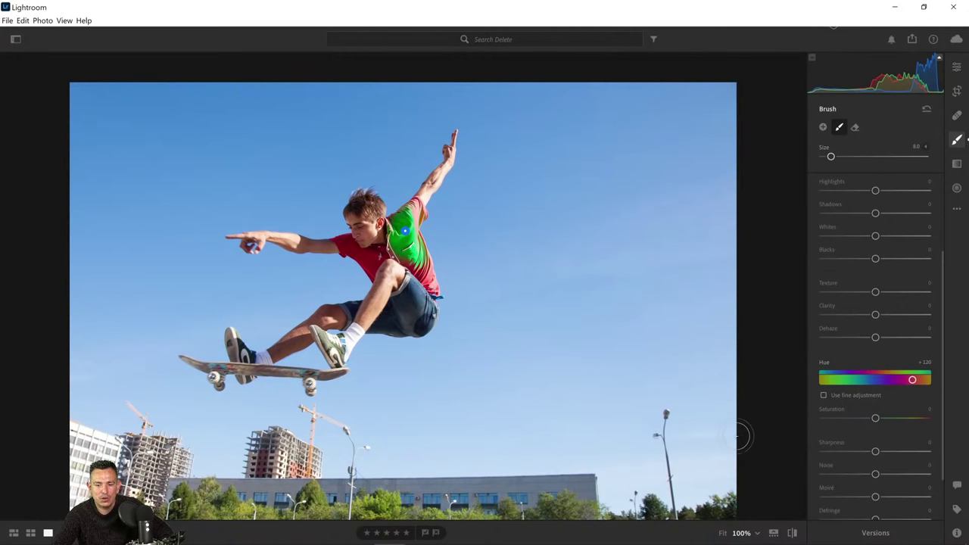
Step: Extend the hue brush down the shirt's back, first with Auto Mask on and then with it off
click(757, 533)
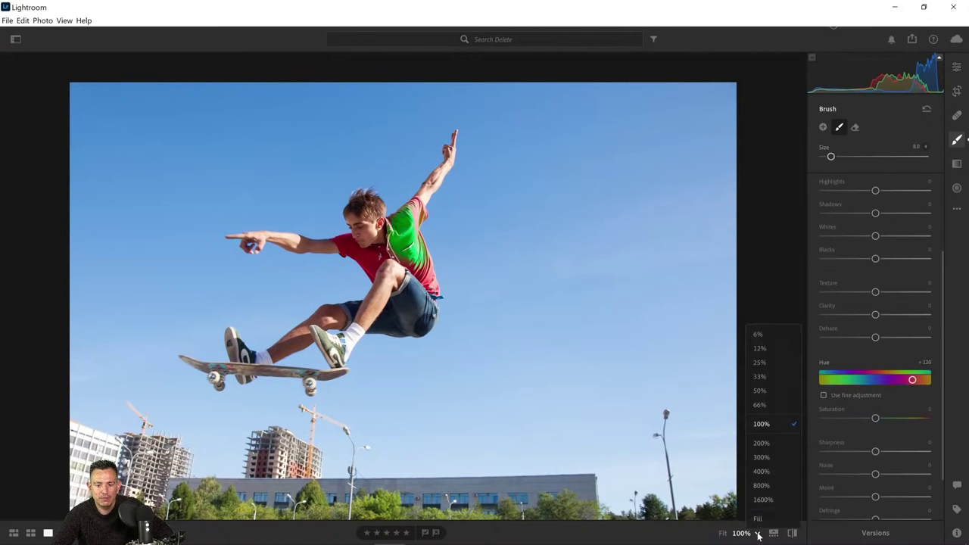
click(760, 485)
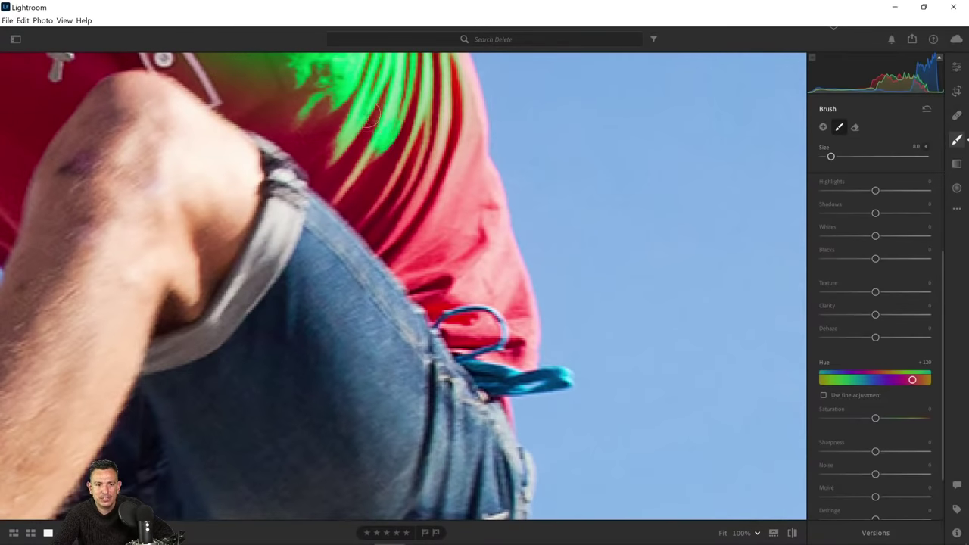
mouse_move(383, 93)
mouse_down()
mouse_move(404, 147)
mouse_move(450, 185)
mouse_up()
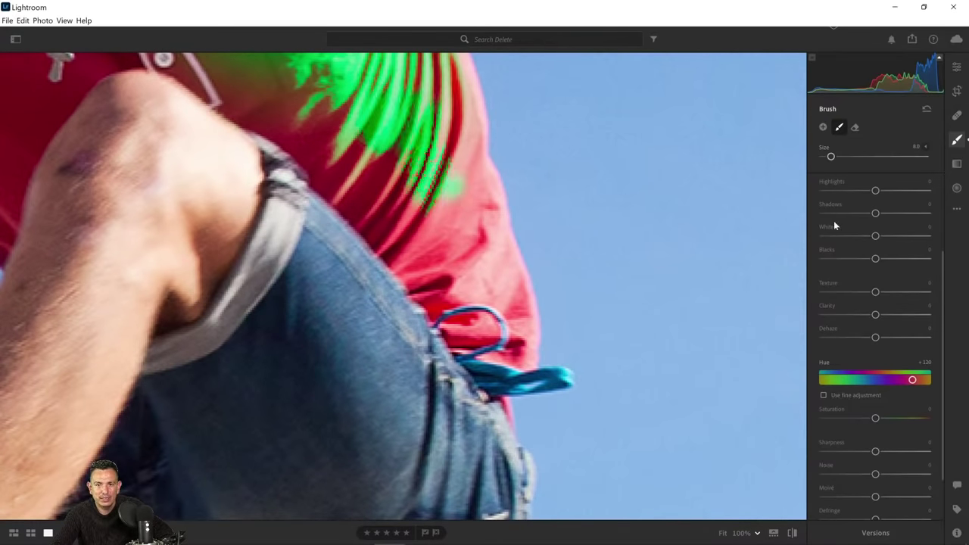
click(925, 146)
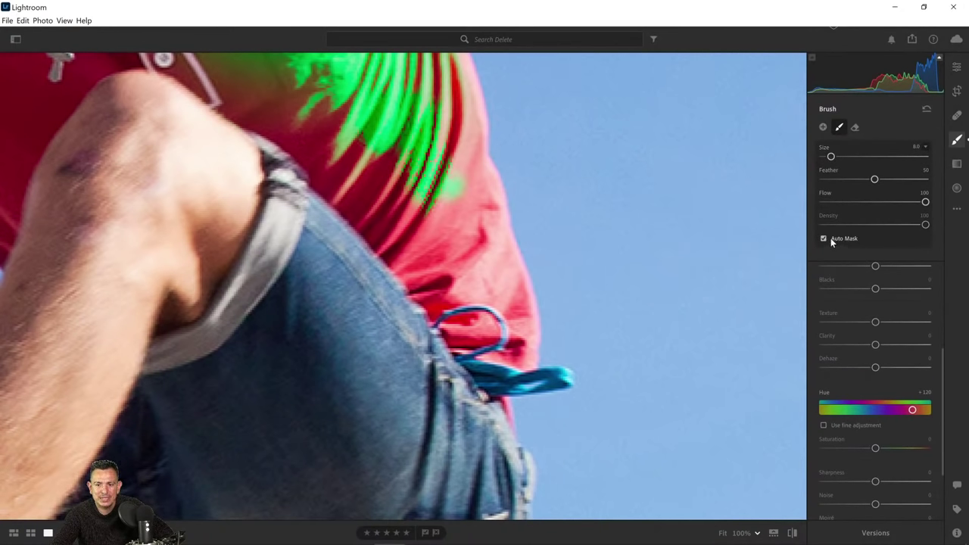
mouse_move(363, 139)
mouse_down()
mouse_move(422, 214)
mouse_move(419, 164)
mouse_move(474, 243)
mouse_move(405, 161)
mouse_move(369, 183)
mouse_move(379, 212)
mouse_move(357, 179)
mouse_move(331, 72)
mouse_move(426, 98)
mouse_move(411, 106)
mouse_move(453, 83)
mouse_up()
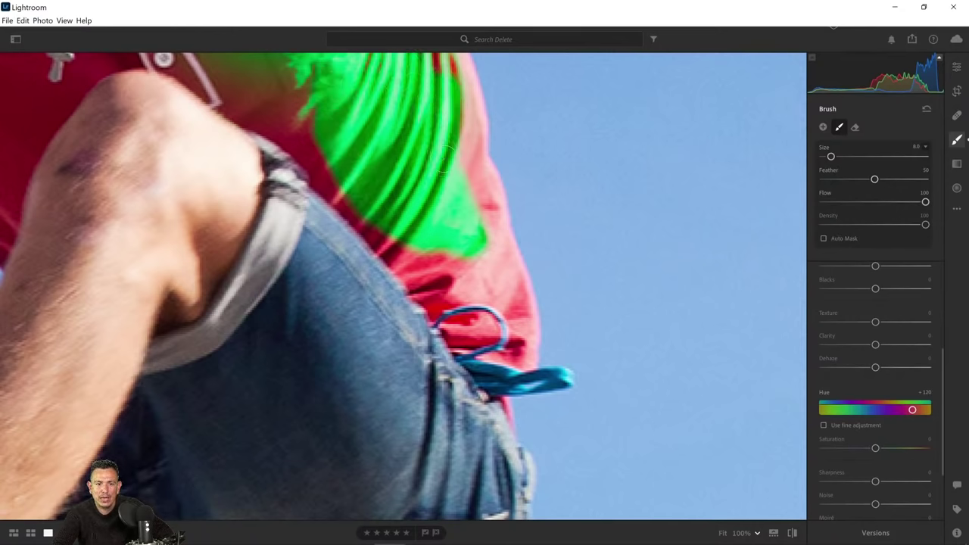
Step: Enlarge the brush to size 21, turn Auto Mask on, and paint the rest of the shirt's back down to the hem
key(bracketright)
key(bracketright)
key(bracketright)
mouse_move(447, 136)
mouse_down()
mouse_move(484, 159)
mouse_move(466, 129)
mouse_move(463, 95)
mouse_move(437, 87)
mouse_move(492, 208)
mouse_move(492, 274)
mouse_move(502, 277)
mouse_move(507, 302)
mouse_move(500, 231)
mouse_move(439, 276)
mouse_move(481, 261)
mouse_move(500, 272)
mouse_move(500, 341)
mouse_move(520, 310)
mouse_move(511, 268)
mouse_move(499, 374)
mouse_move(488, 350)
mouse_move(512, 351)
mouse_move(454, 318)
mouse_move(473, 333)
mouse_move(461, 321)
mouse_move(512, 263)
mouse_up()
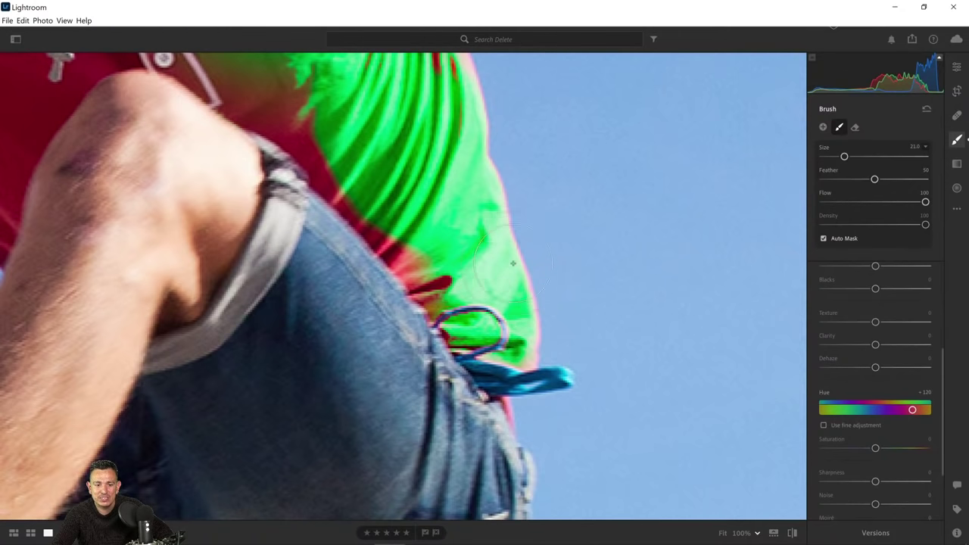
mouse_move(424, 182)
mouse_down()
mouse_move(425, 258)
mouse_move(367, 202)
mouse_move(384, 214)
mouse_move(336, 141)
mouse_move(299, 113)
mouse_up()
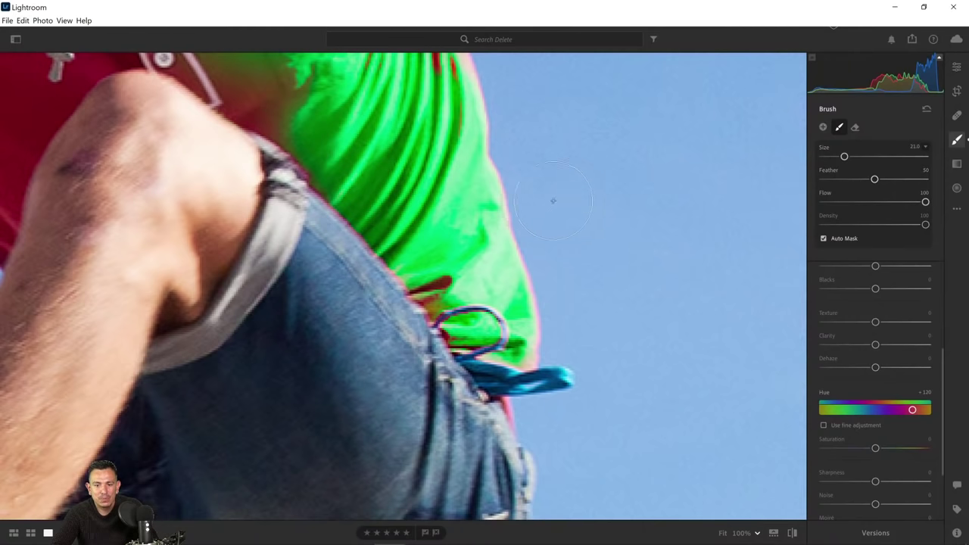
mouse_move(469, 174)
mouse_down()
mouse_move(557, 385)
mouse_move(535, 488)
mouse_up()
drag(453, 262, 504, 428)
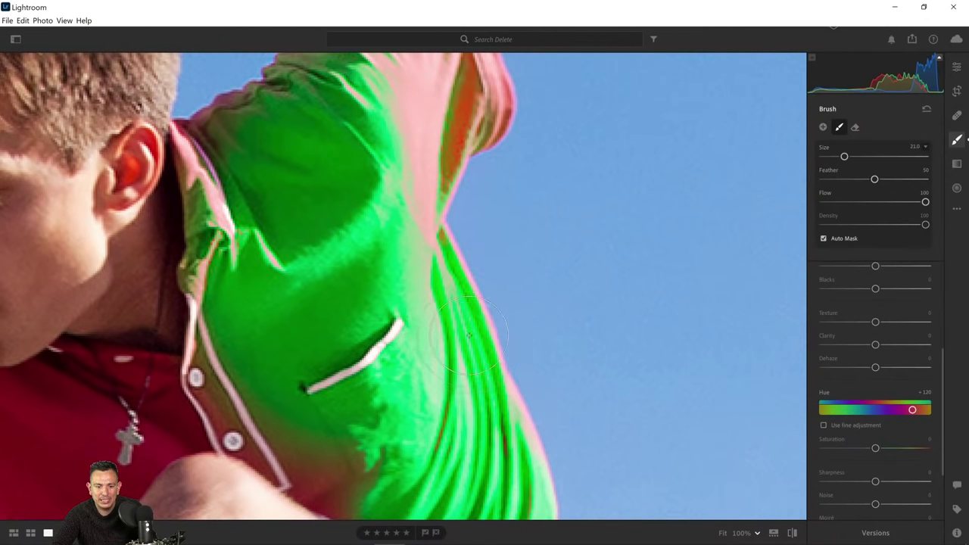
Step: Try painting the edge of the raised sleeve with Auto Mask off, and undo the stroke
click(823, 239)
drag(549, 270, 506, 350)
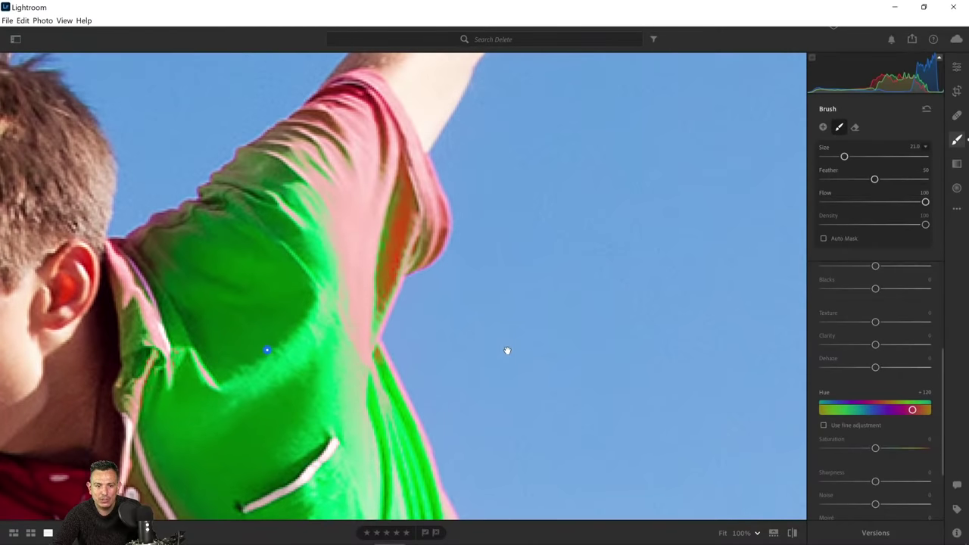
mouse_move(435, 250)
mouse_down()
mouse_move(420, 216)
mouse_move(398, 242)
mouse_move(362, 329)
mouse_move(401, 379)
mouse_move(424, 273)
mouse_up()
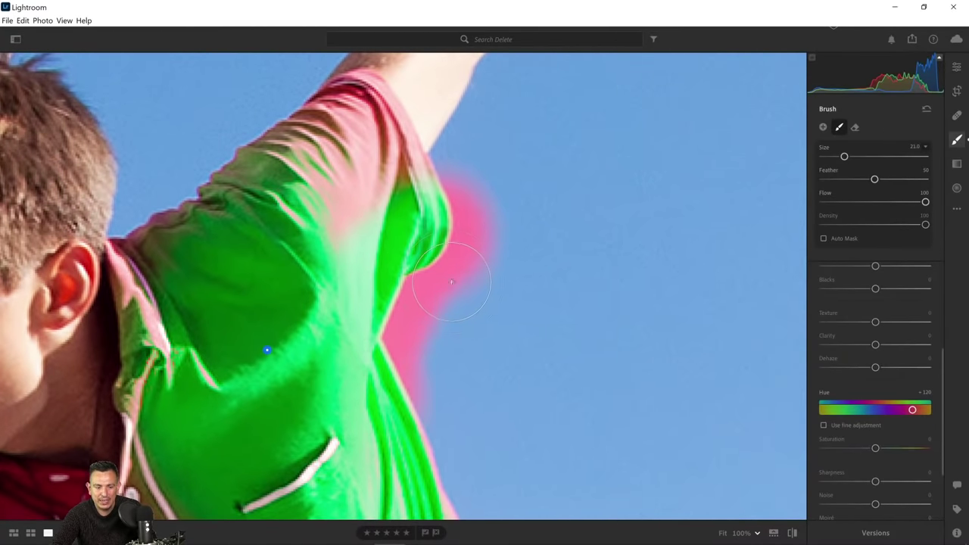
key(ctrl+z)
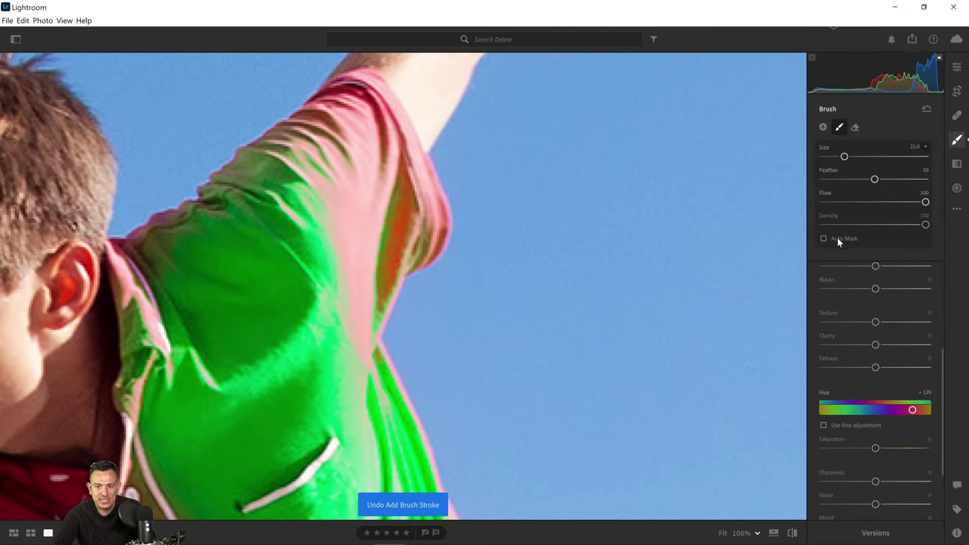
Step: Turn Auto Mask back on, paint the hue shift over the raised sleeve, and return to 100% zoom
mouse_move(401, 264)
mouse_down()
mouse_move(394, 249)
mouse_move(435, 220)
mouse_move(378, 272)
mouse_move(363, 333)
mouse_move(345, 113)
mouse_move(234, 202)
mouse_move(209, 234)
mouse_move(352, 170)
mouse_move(392, 140)
mouse_move(364, 95)
mouse_move(413, 113)
mouse_move(303, 113)
mouse_move(317, 175)
mouse_move(309, 213)
mouse_up()
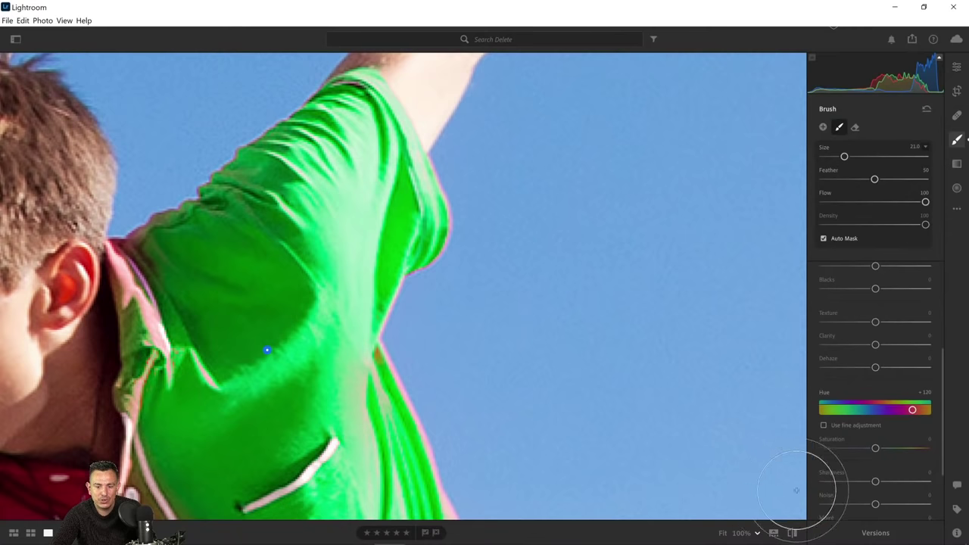
click(741, 532)
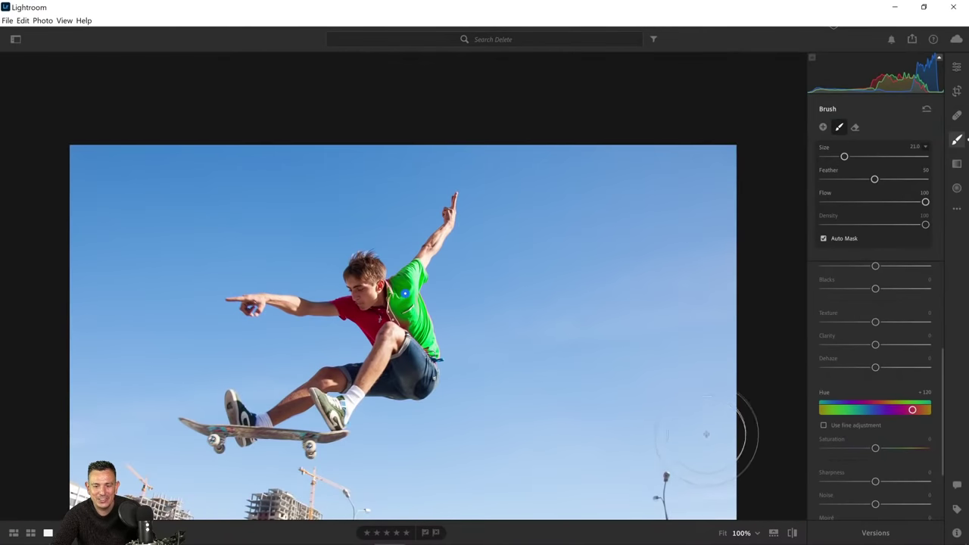
Step: Try a hue of +97 on the brushed shirt area, set its saturation to -4, and reset the hue
mouse_move(912, 412)
mouse_down()
mouse_move(835, 419)
mouse_move(904, 426)
mouse_up()
scroll(886, 349, down, 2)
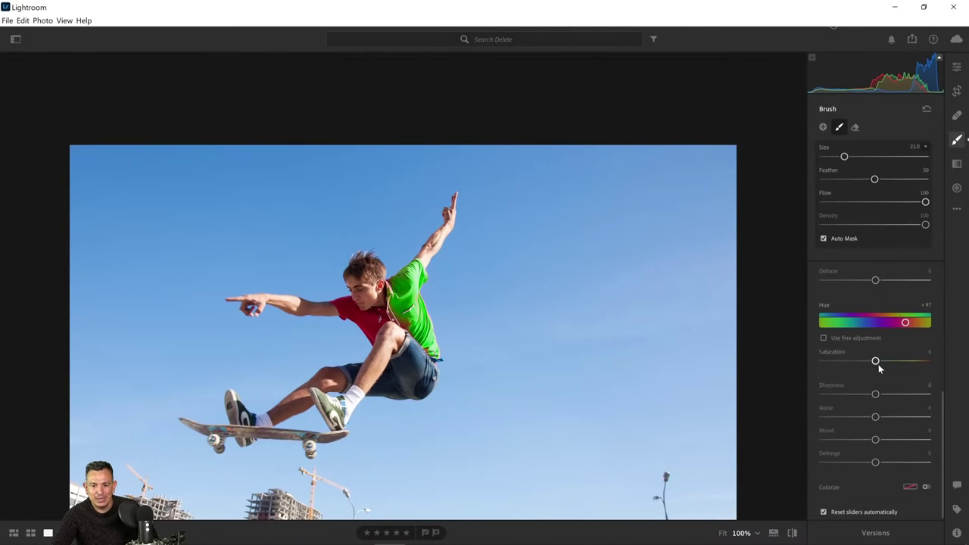
drag(876, 362, 838, 362)
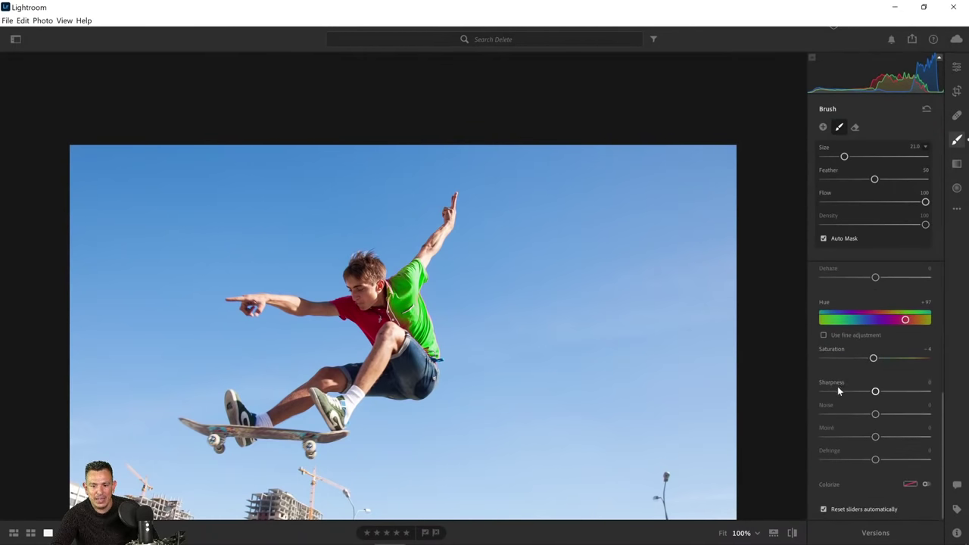
scroll(837, 386, up, 2)
double_click(905, 364)
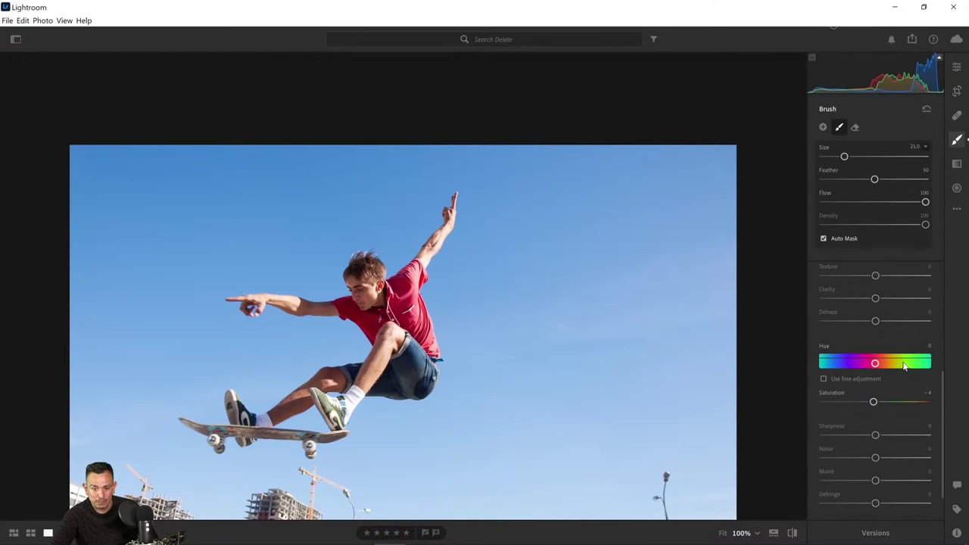
Step: Turn on Colorize for the brushed shirt area, try purple, set the saturation to -100, and choose a pink color
scroll(898, 398, down, 1)
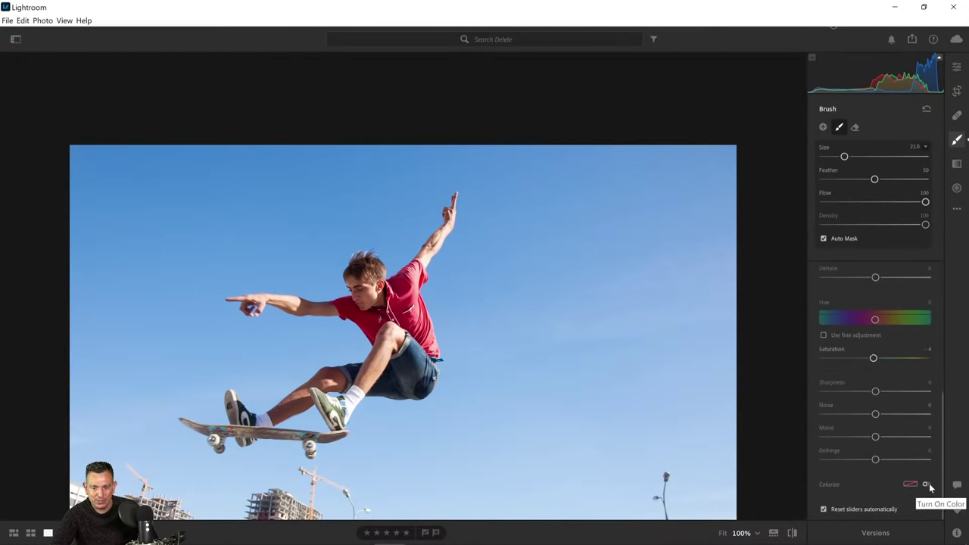
click(926, 484)
drag(870, 474, 898, 467)
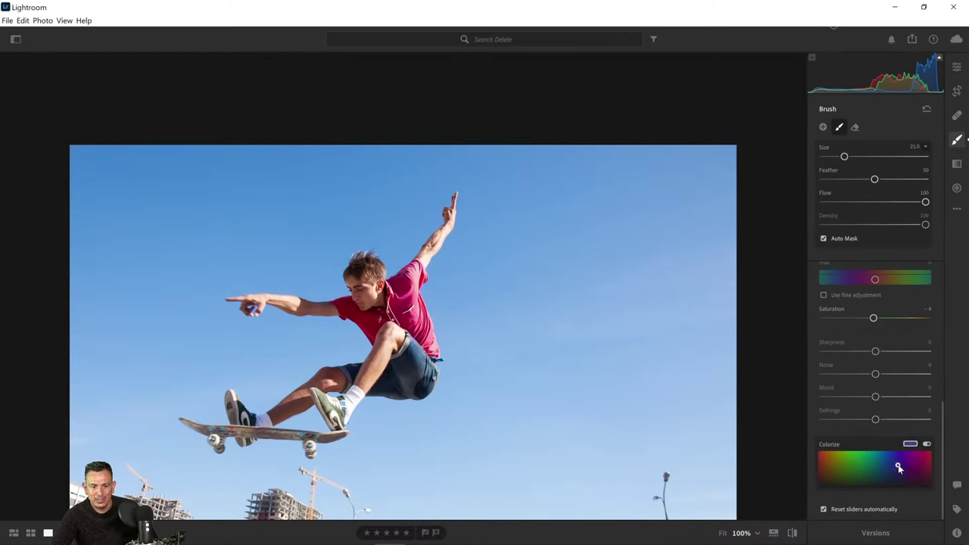
drag(872, 320, 776, 320)
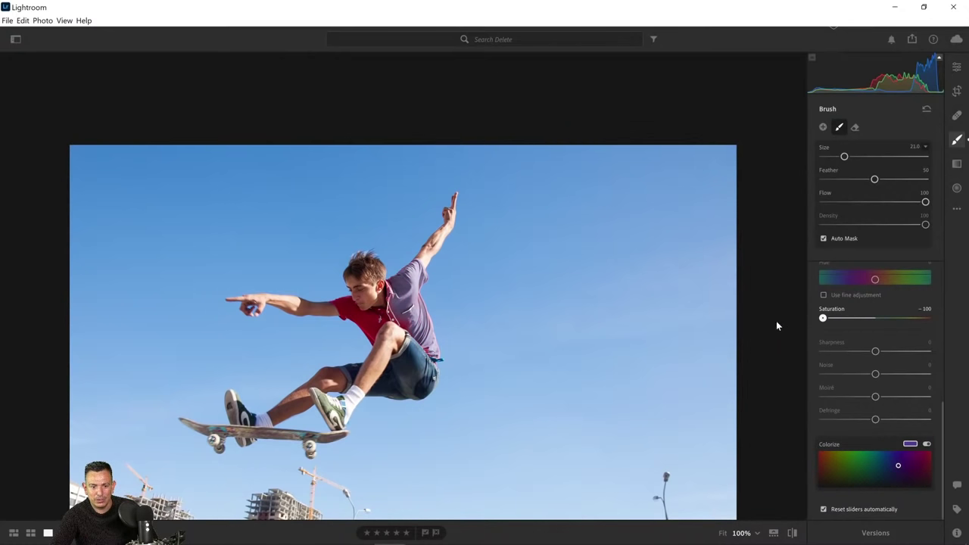
drag(899, 463, 925, 457)
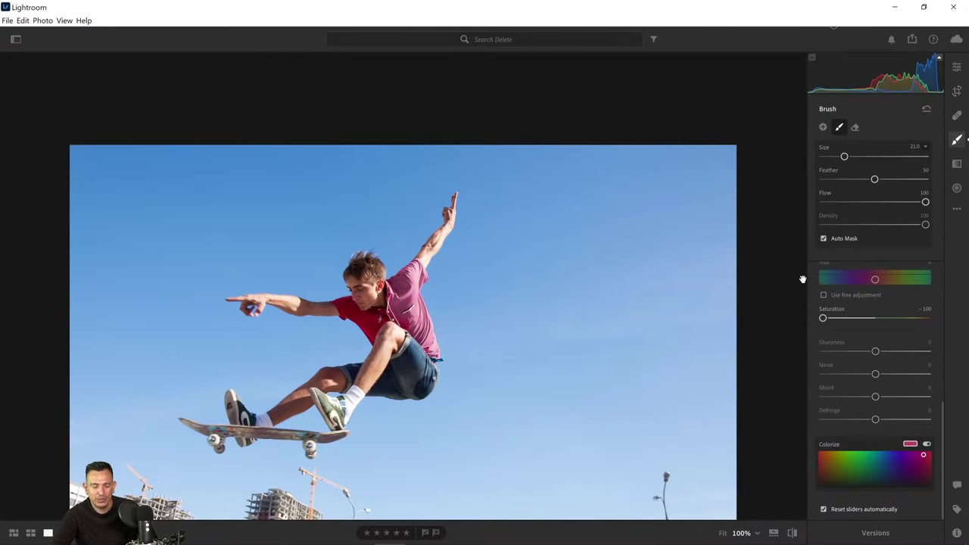